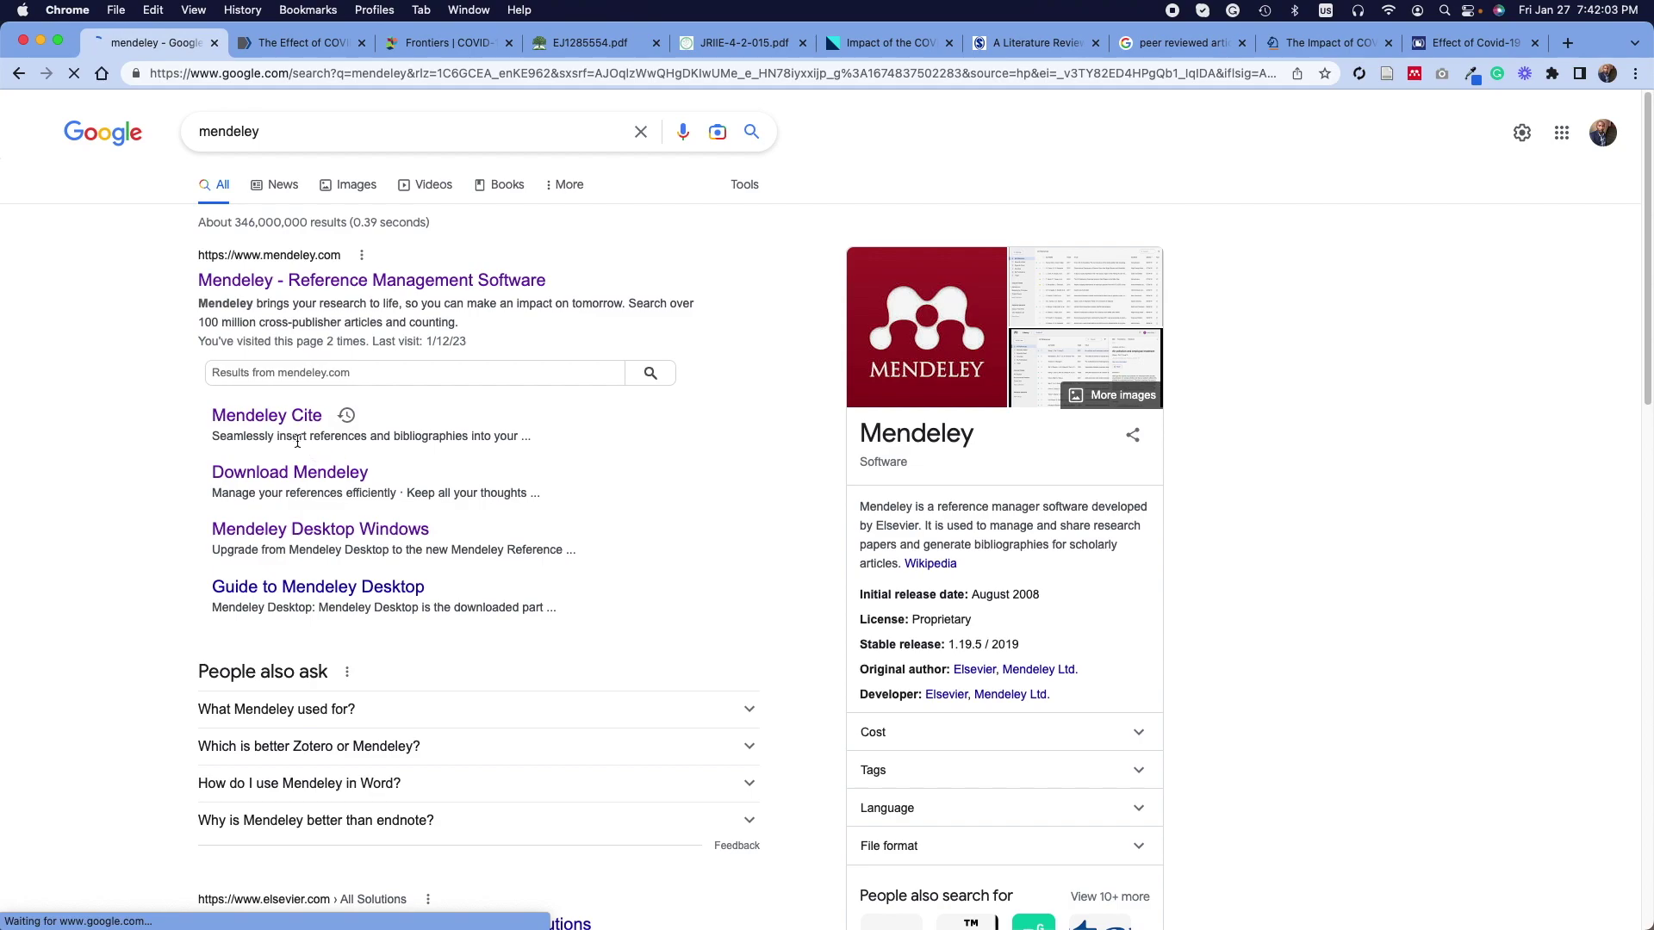
Step: Review the Mendeley Cite, Mendeley Reference Manager and Web Importer pages on the Mendeley website
{"action": "left_click", "coordinate": [260, 418]}
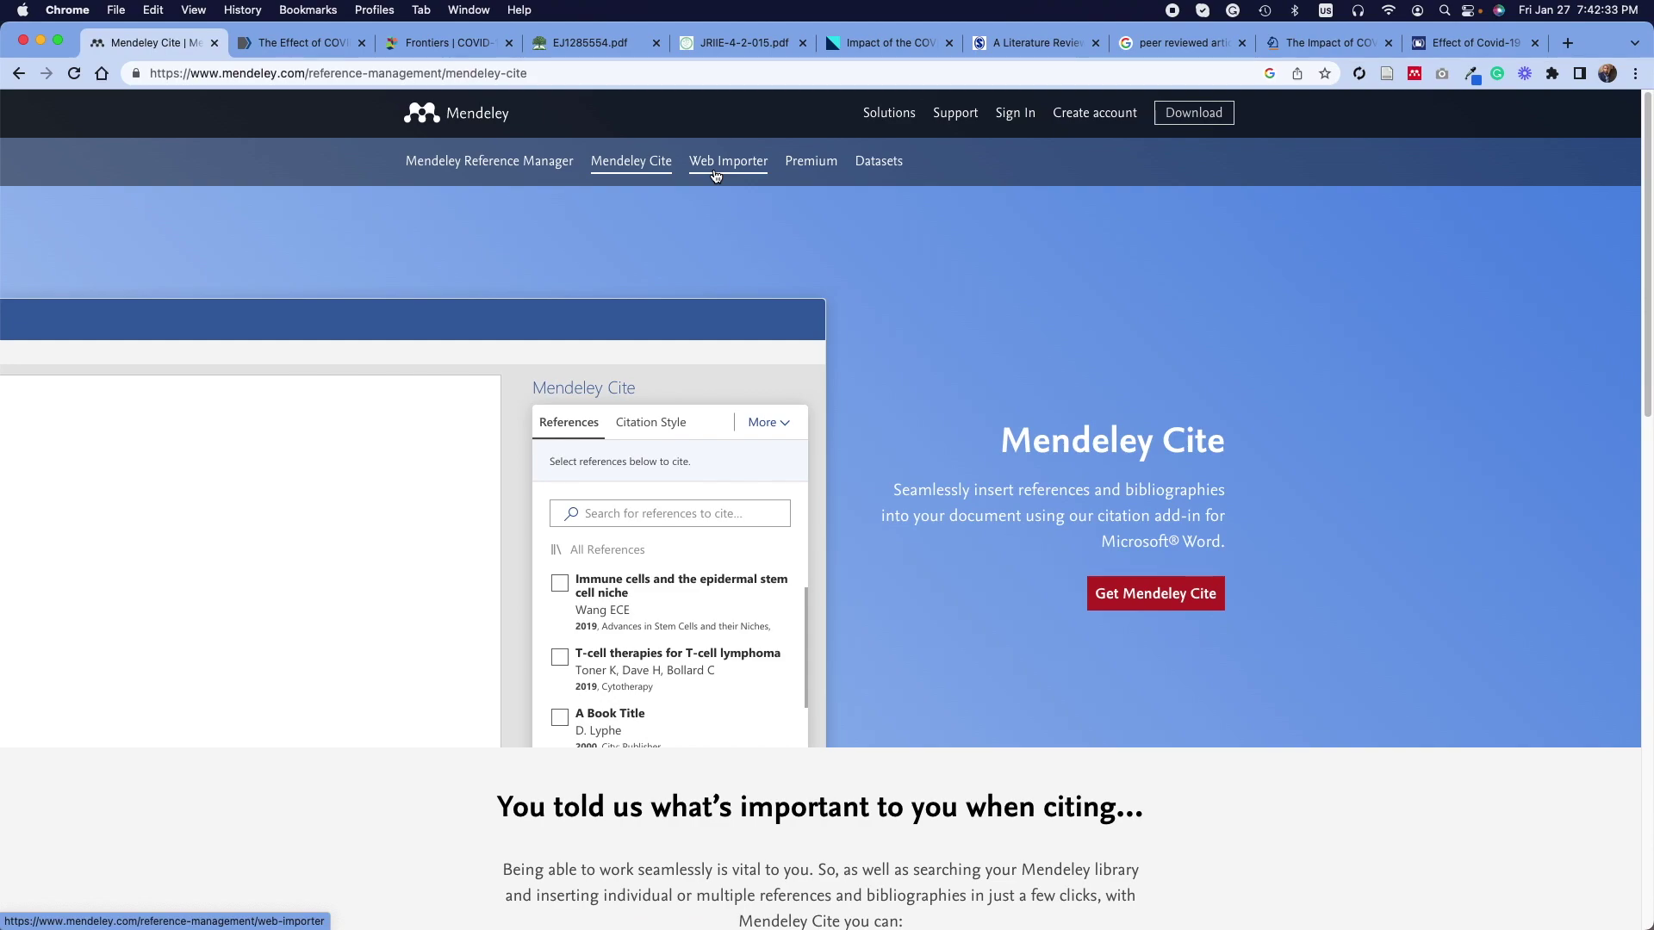
{"action": "left_click", "coordinate": [527, 162]}
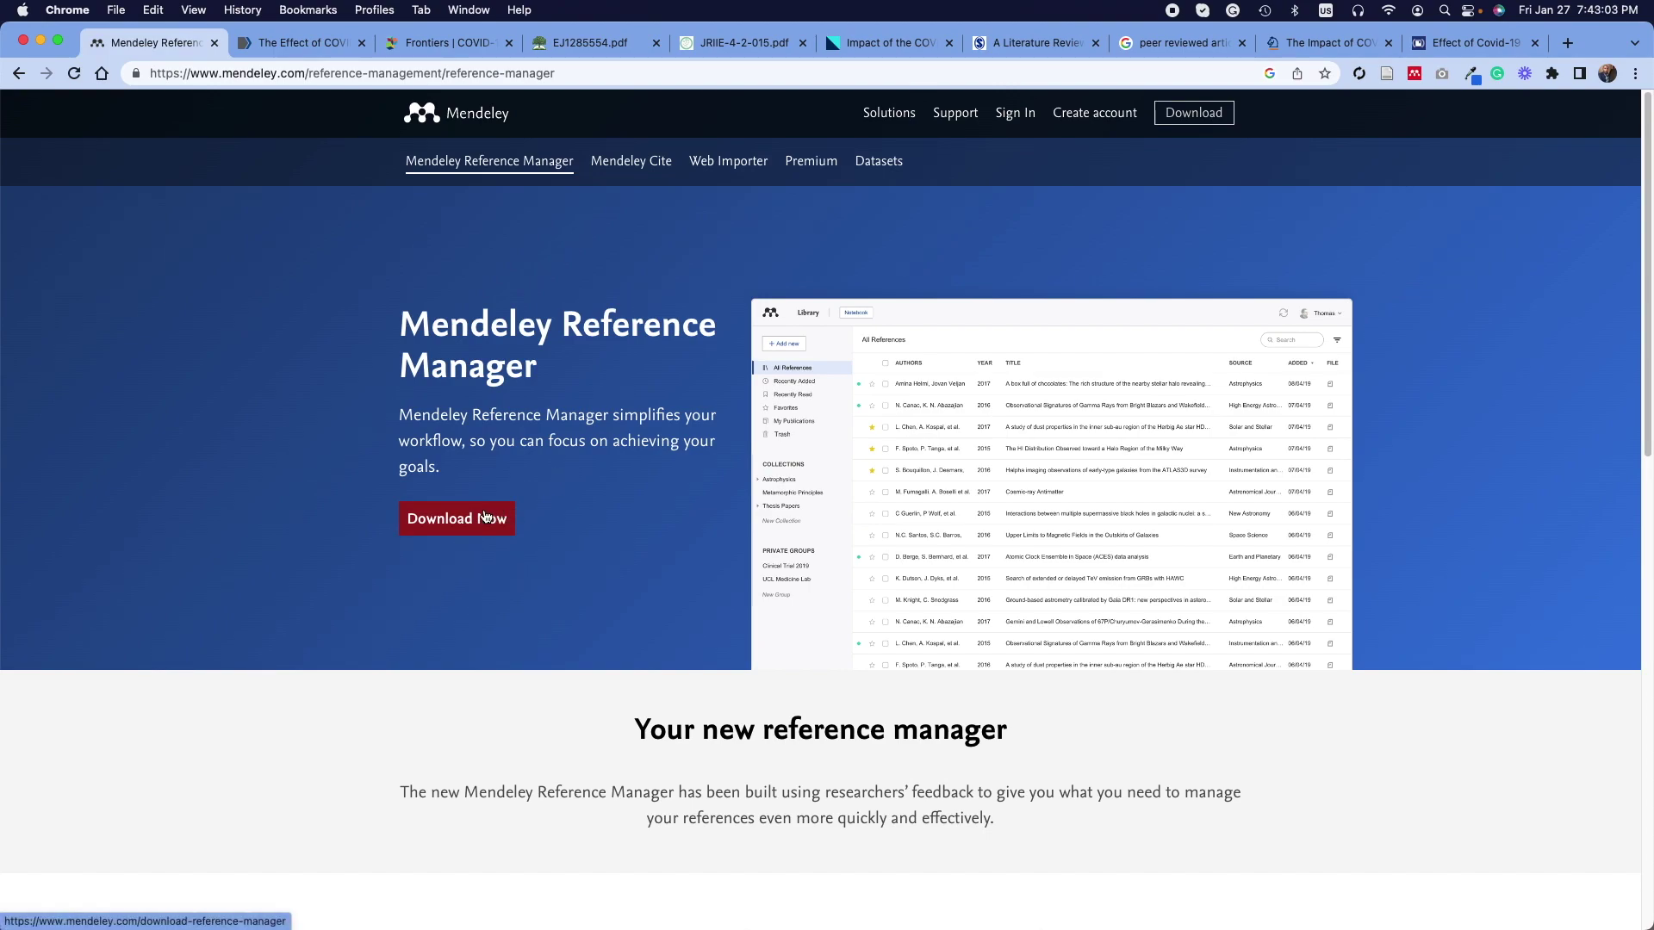
{"action": "left_click", "coordinate": [631, 162]}
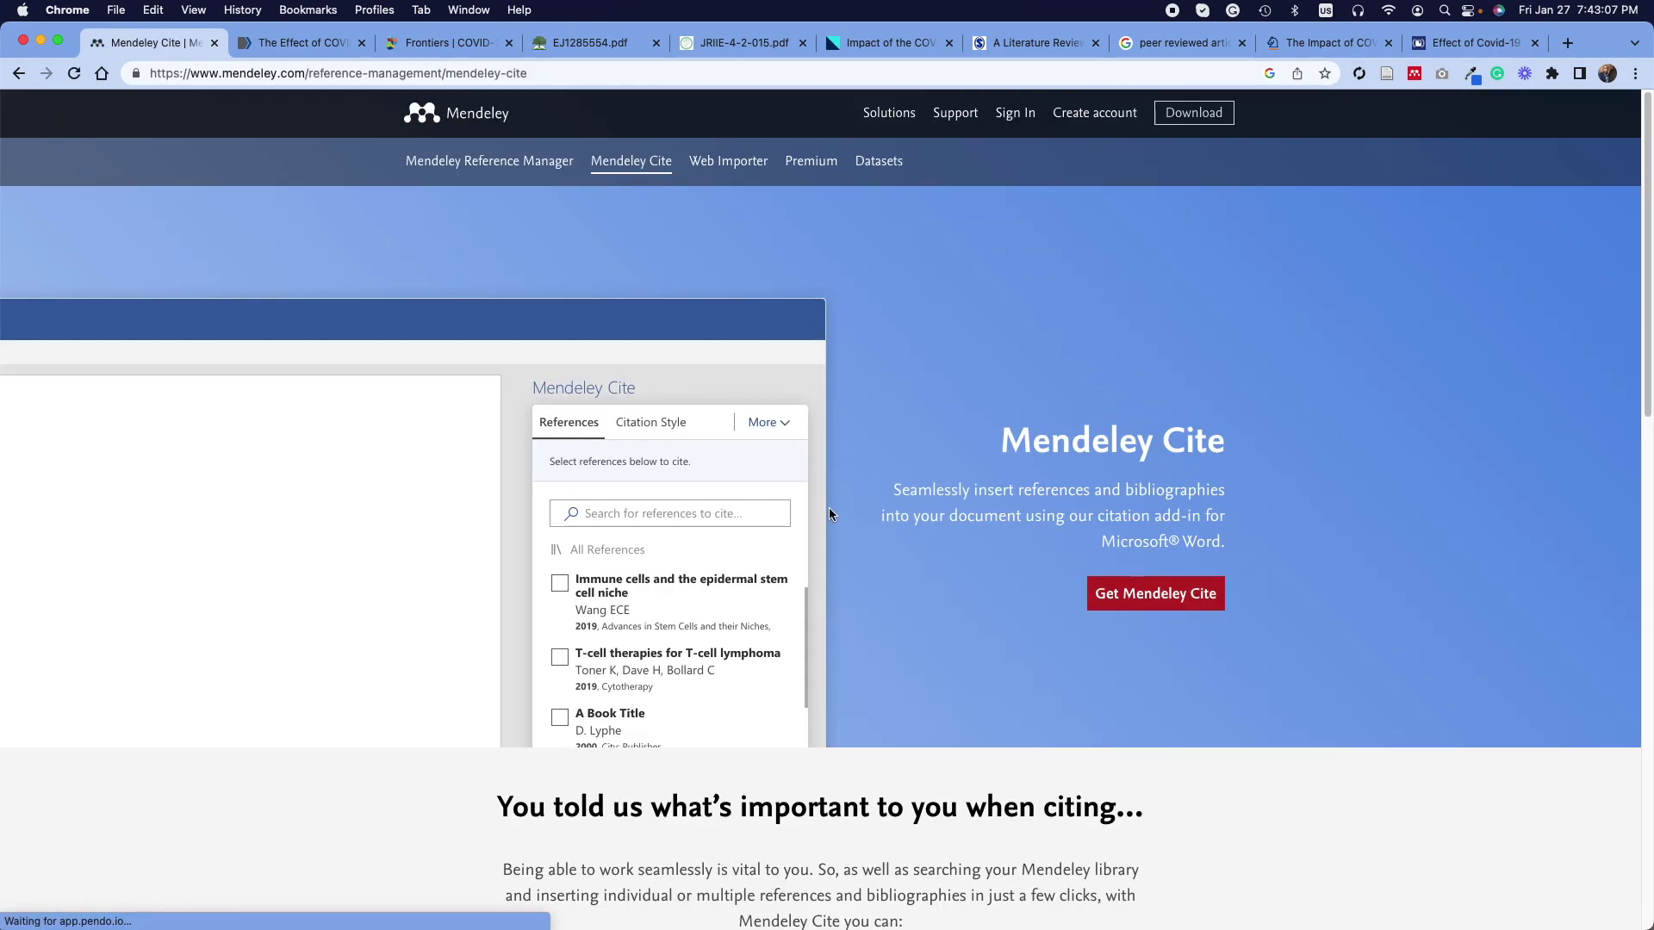
{"action": "scroll", "coordinate": [877, 563], "scroll_direction": "down", "scroll_amount": 1}
{"action": "left_click_drag", "start_coordinate": [1103, 535], "coordinate": [1264, 545]}
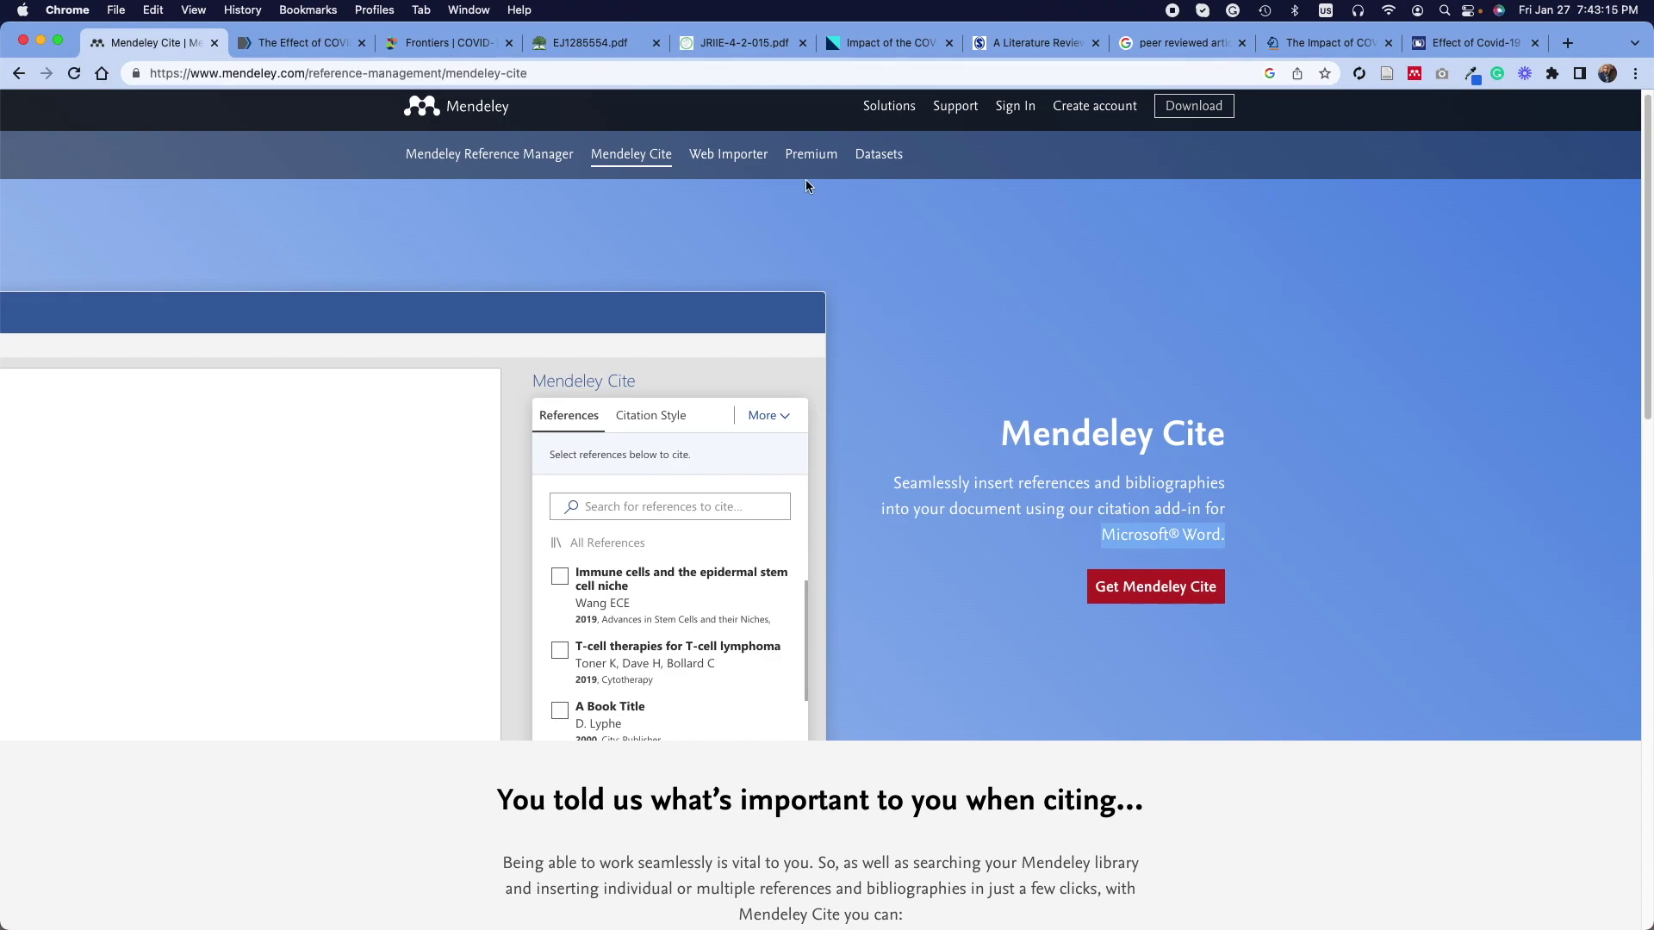
{"action": "left_click", "coordinate": [729, 155]}
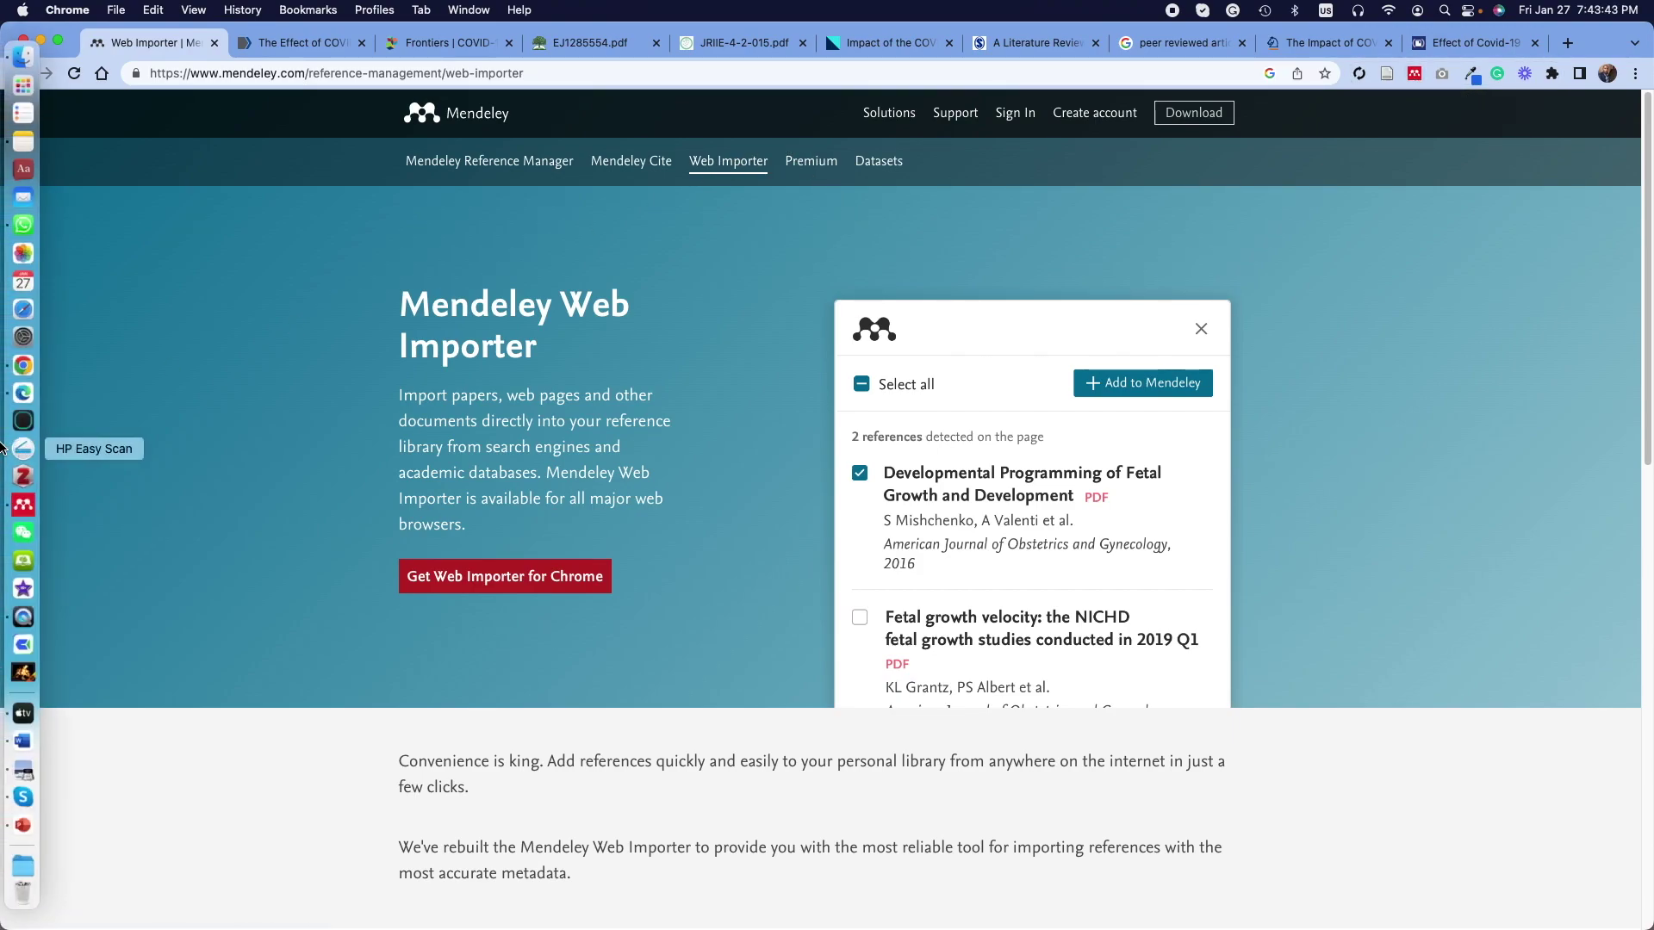
Step: View the saved screenshot of the Mendeley sign-in page in Preview, and close it
{"action": "mouse_move", "coordinate": [18, 510]}
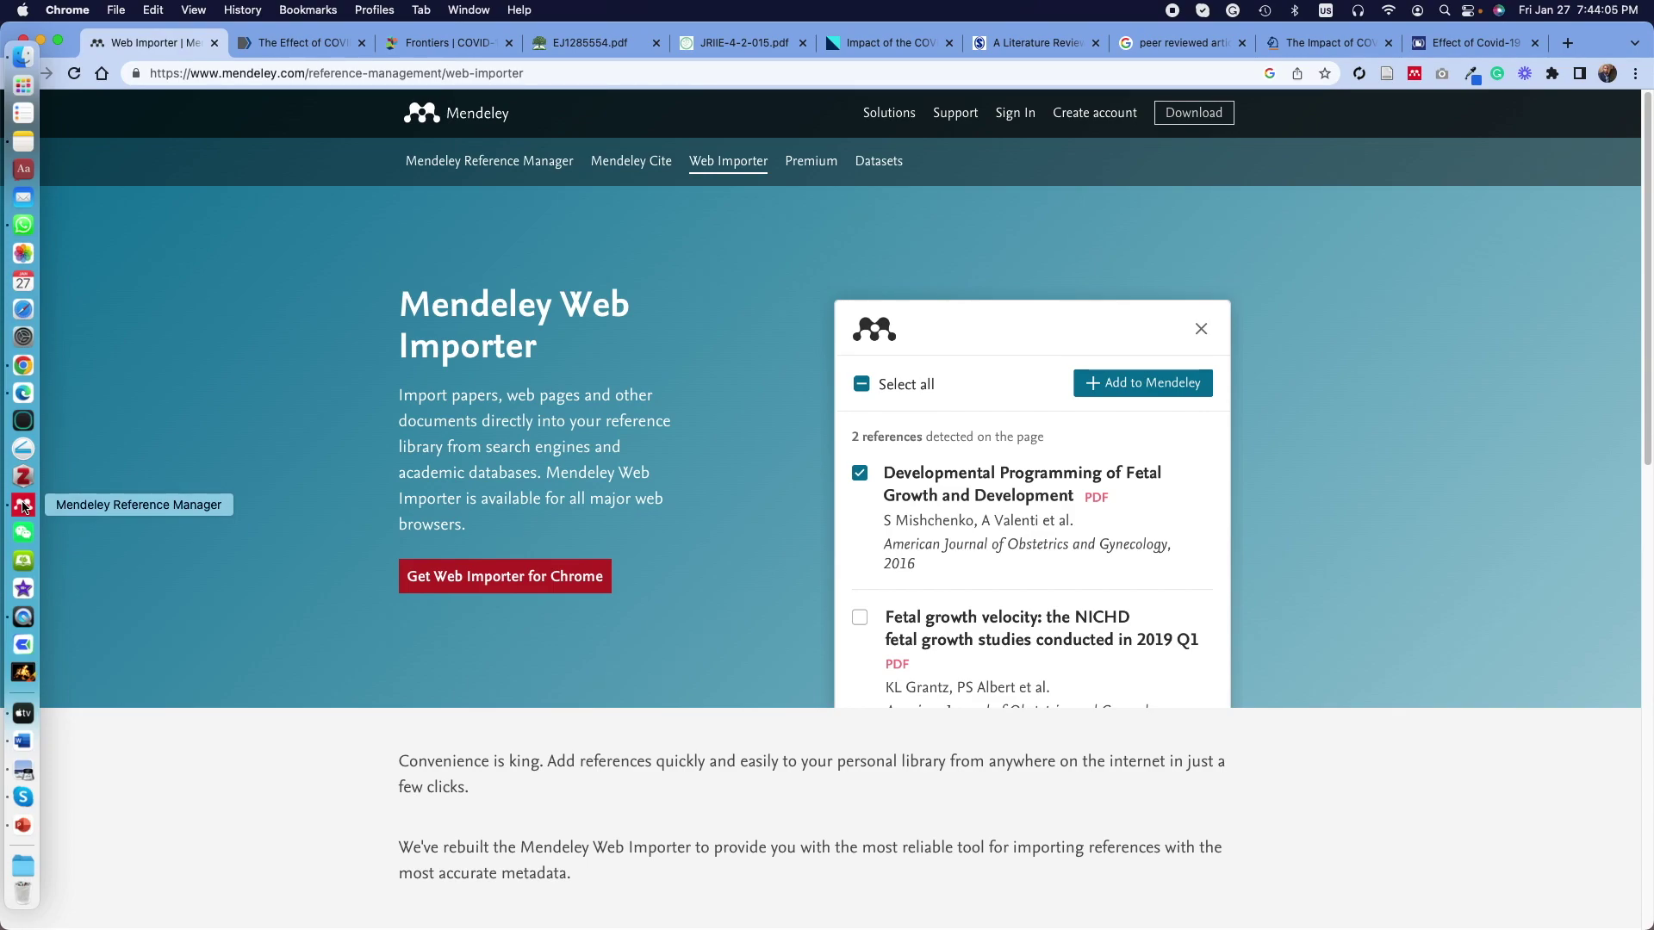
{"action": "left_click", "coordinate": [24, 773]}
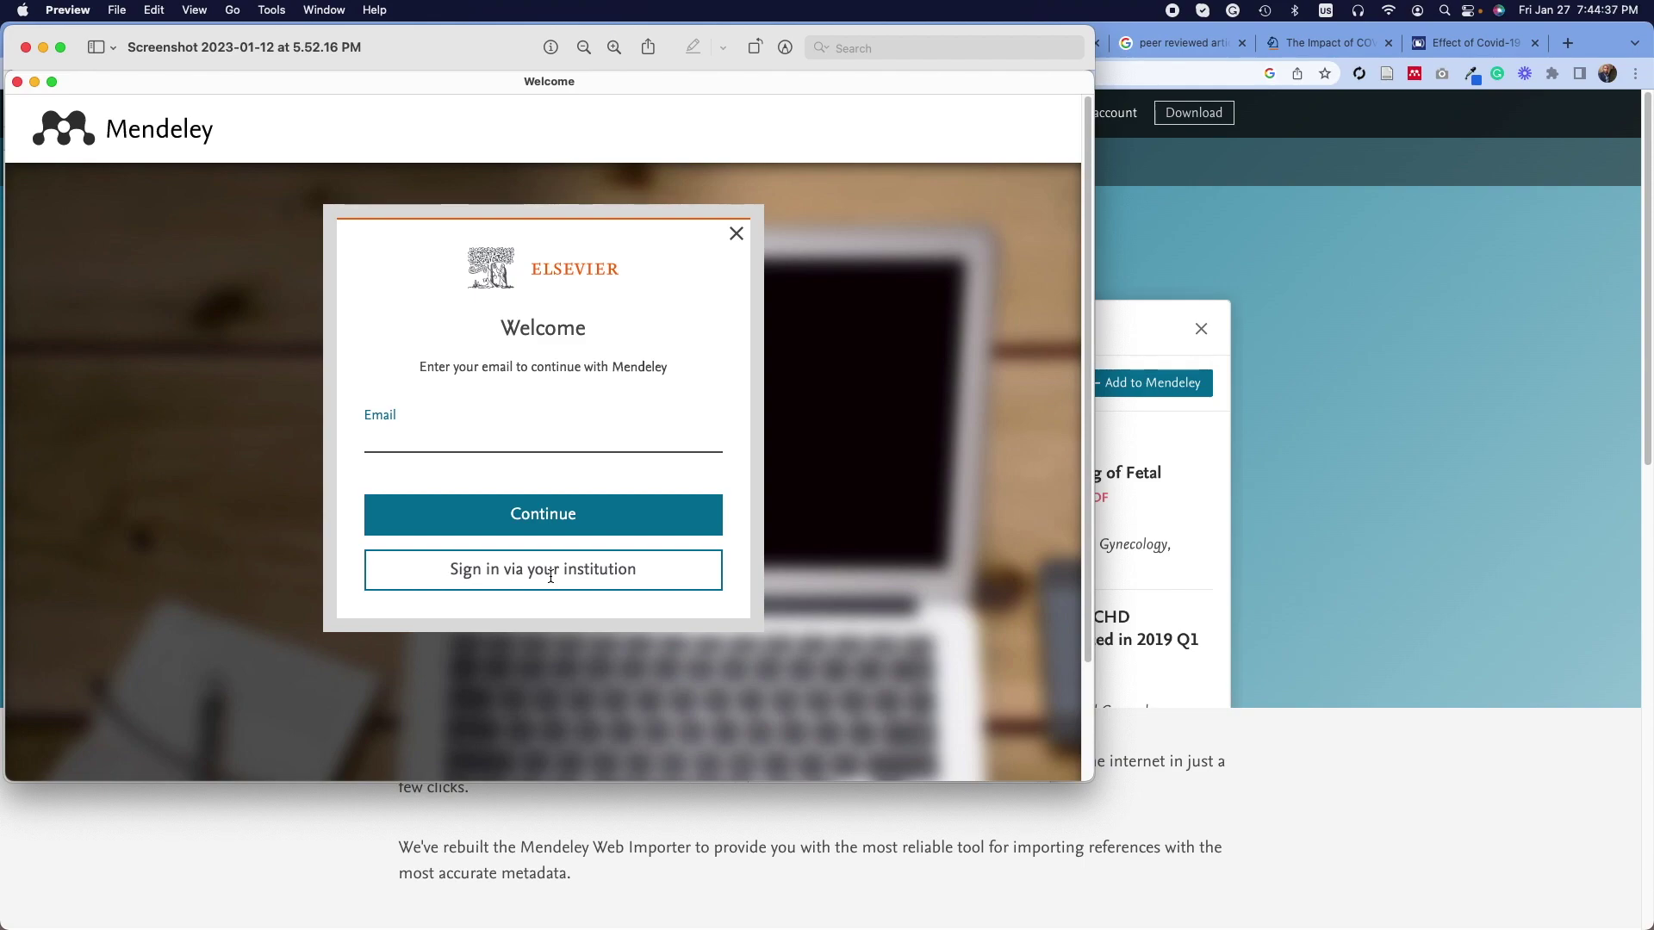
{"action": "left_click", "coordinate": [25, 47]}
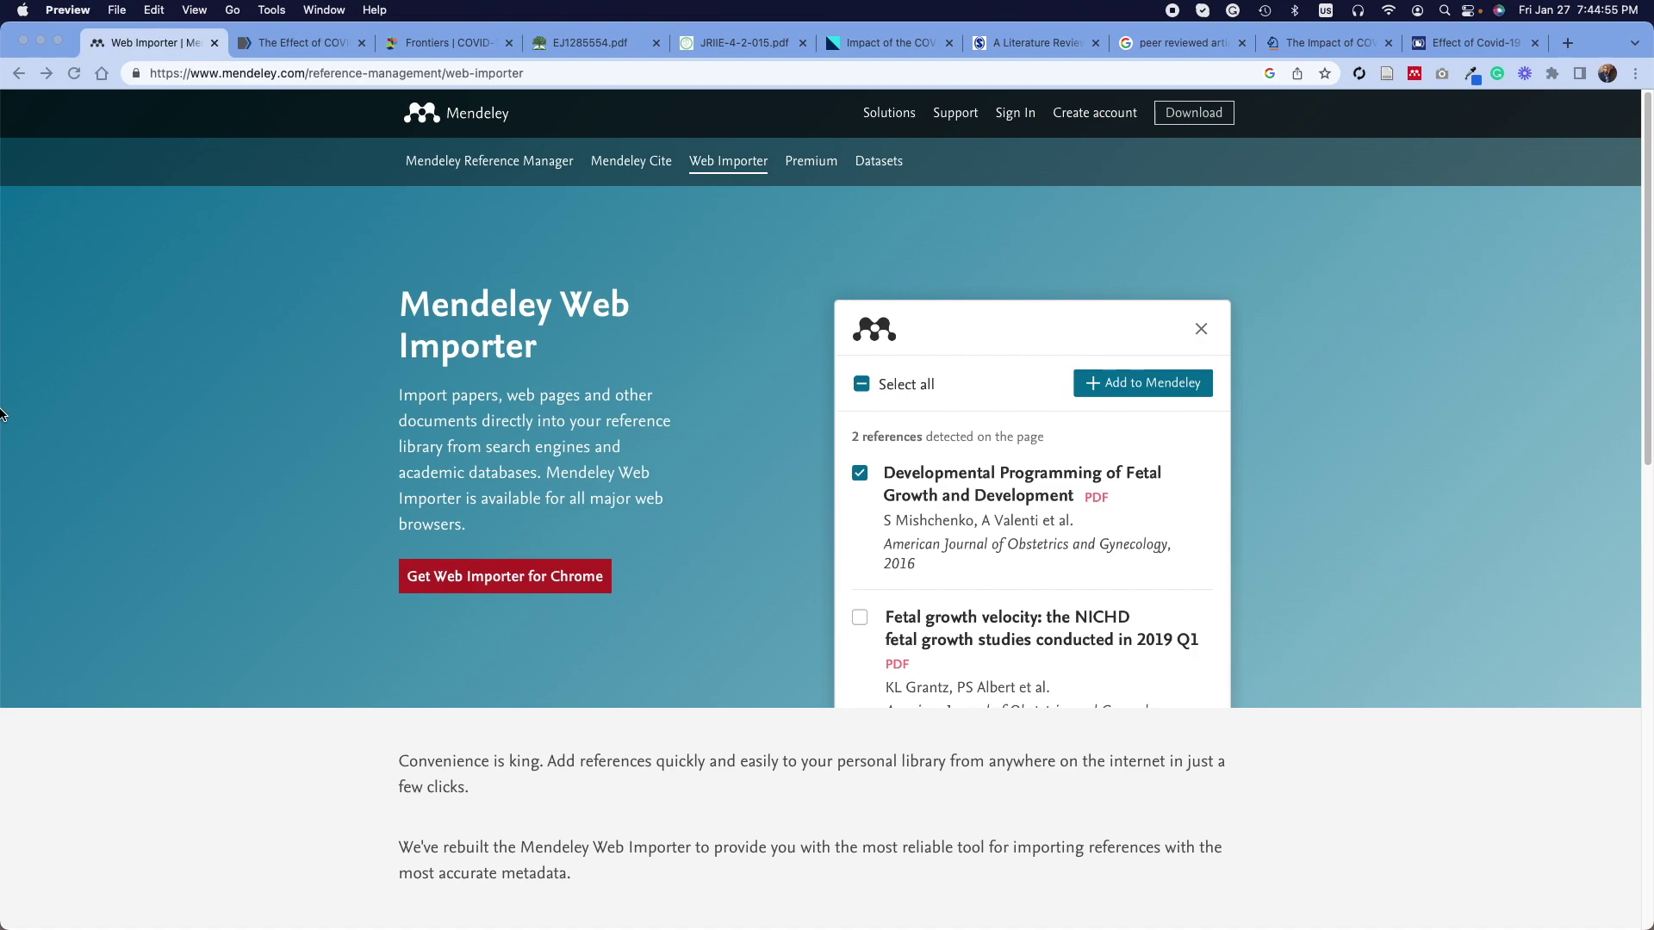
Step: Switch to Mendeley Reference Manager and look through the All References, Recently Added, Recently Read and Favorites sections
{"action": "mouse_move", "coordinate": [38, 447]}
{"action": "left_click", "coordinate": [11, 510]}
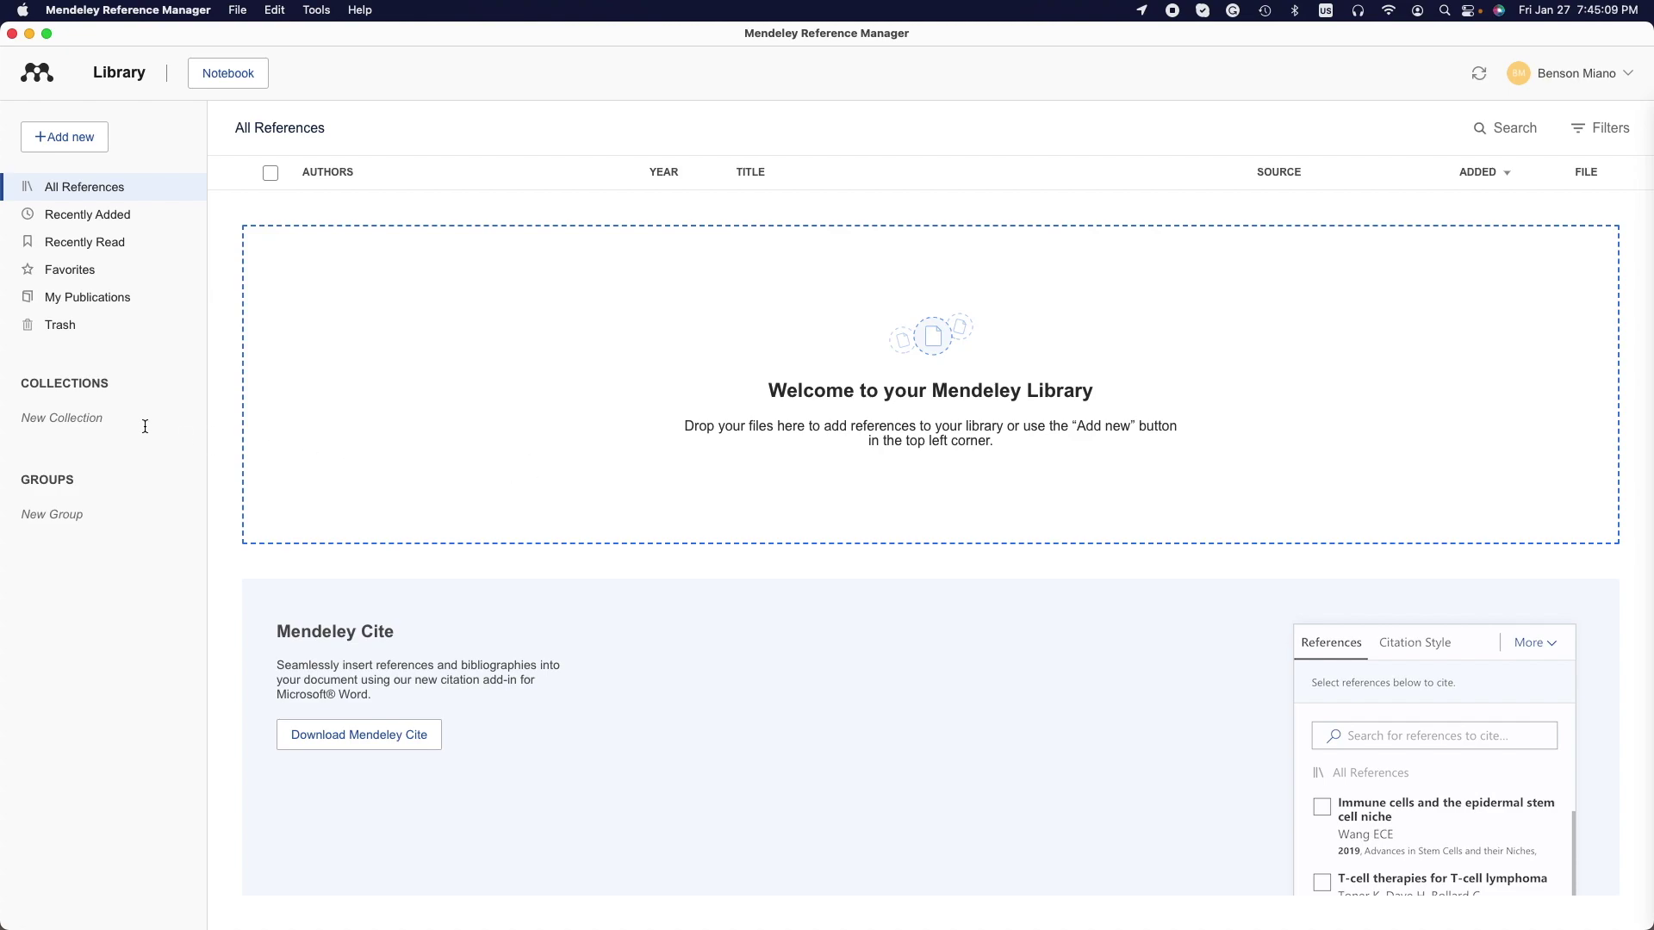
{"action": "left_click", "coordinate": [126, 198]}
{"action": "left_click", "coordinate": [104, 187]}
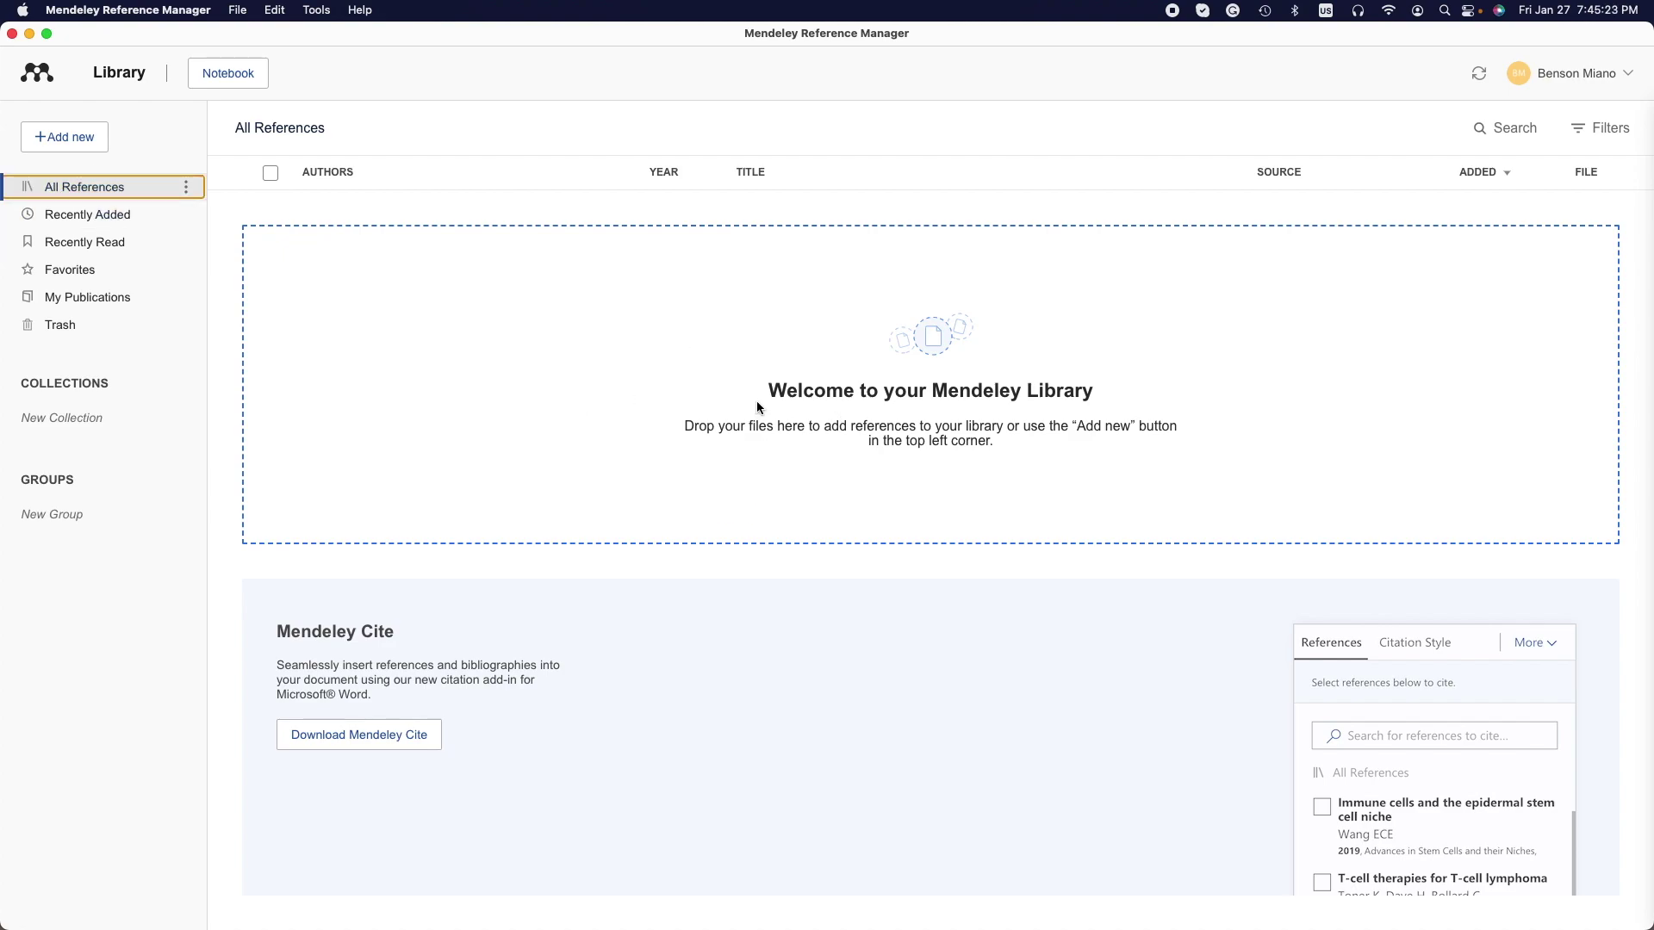
{"action": "left_click_drag", "start_coordinate": [759, 398], "coordinate": [1149, 480]}
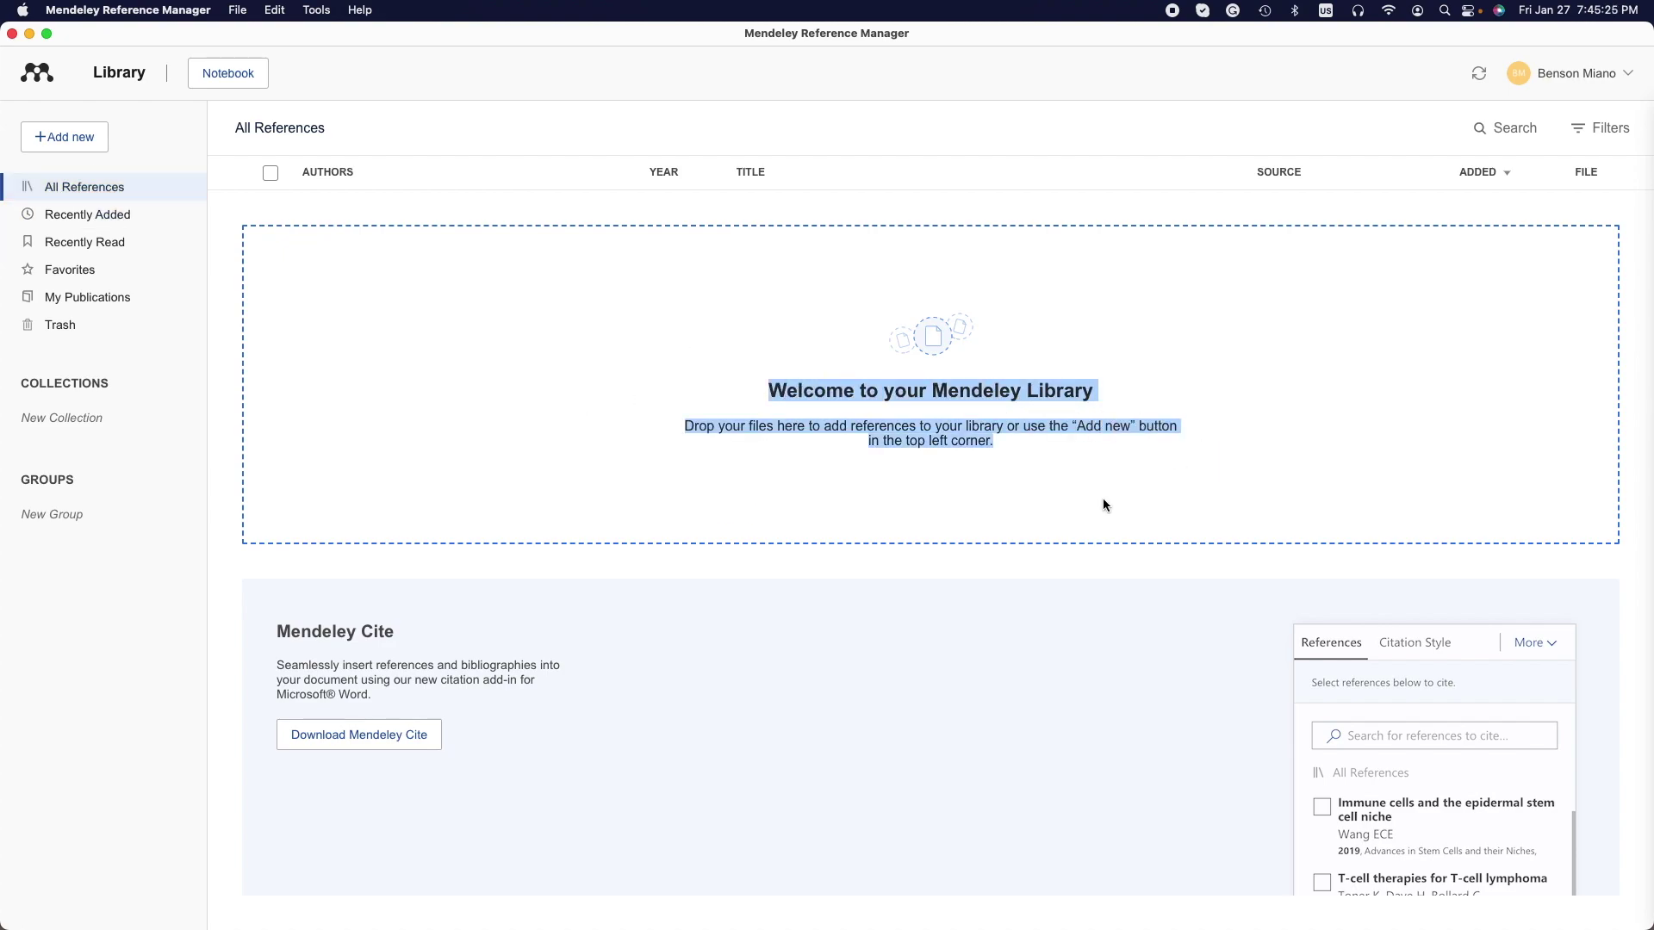
{"action": "left_click", "coordinate": [82, 217]}
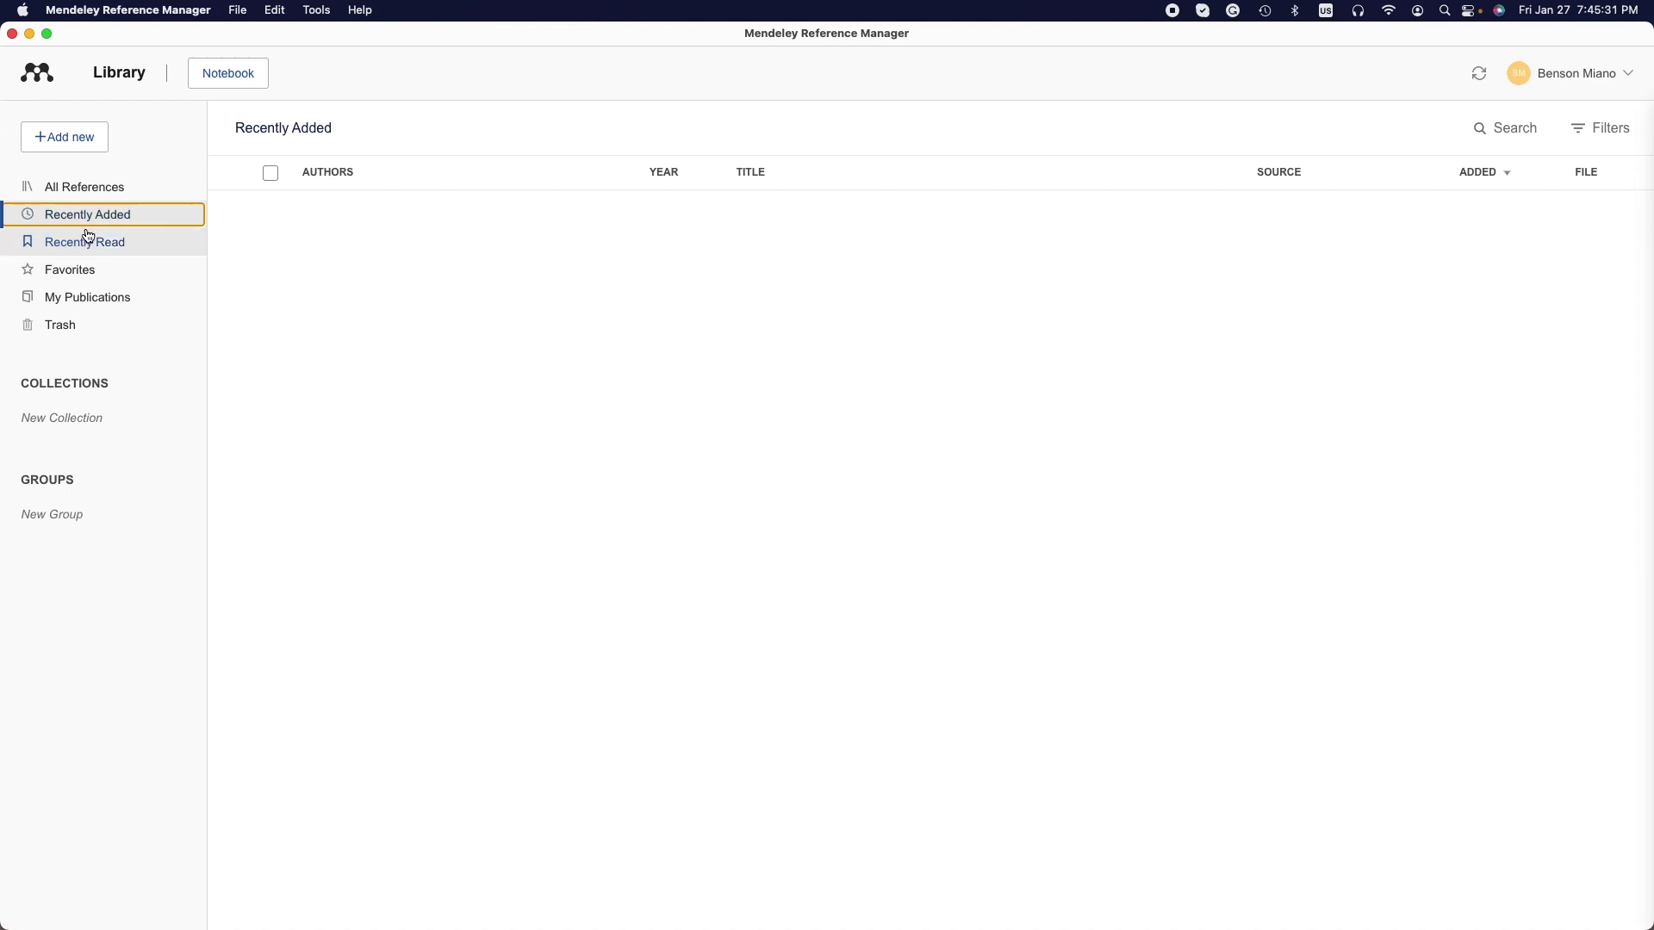
{"action": "left_click", "coordinate": [88, 248]}
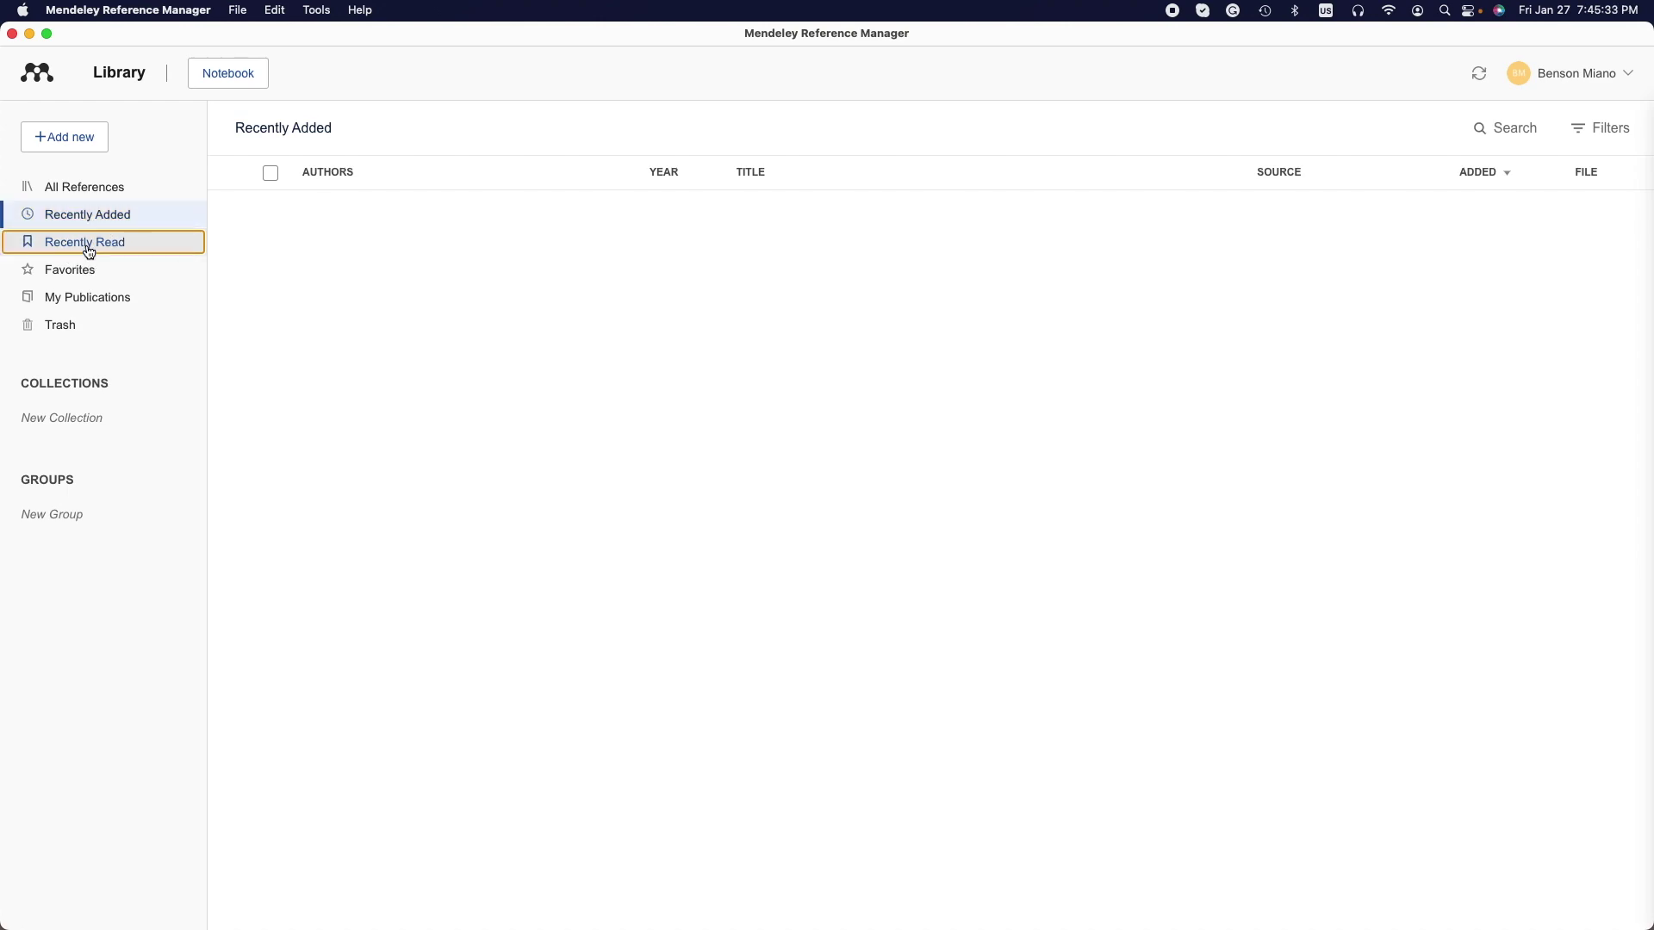
{"action": "left_click", "coordinate": [97, 271]}
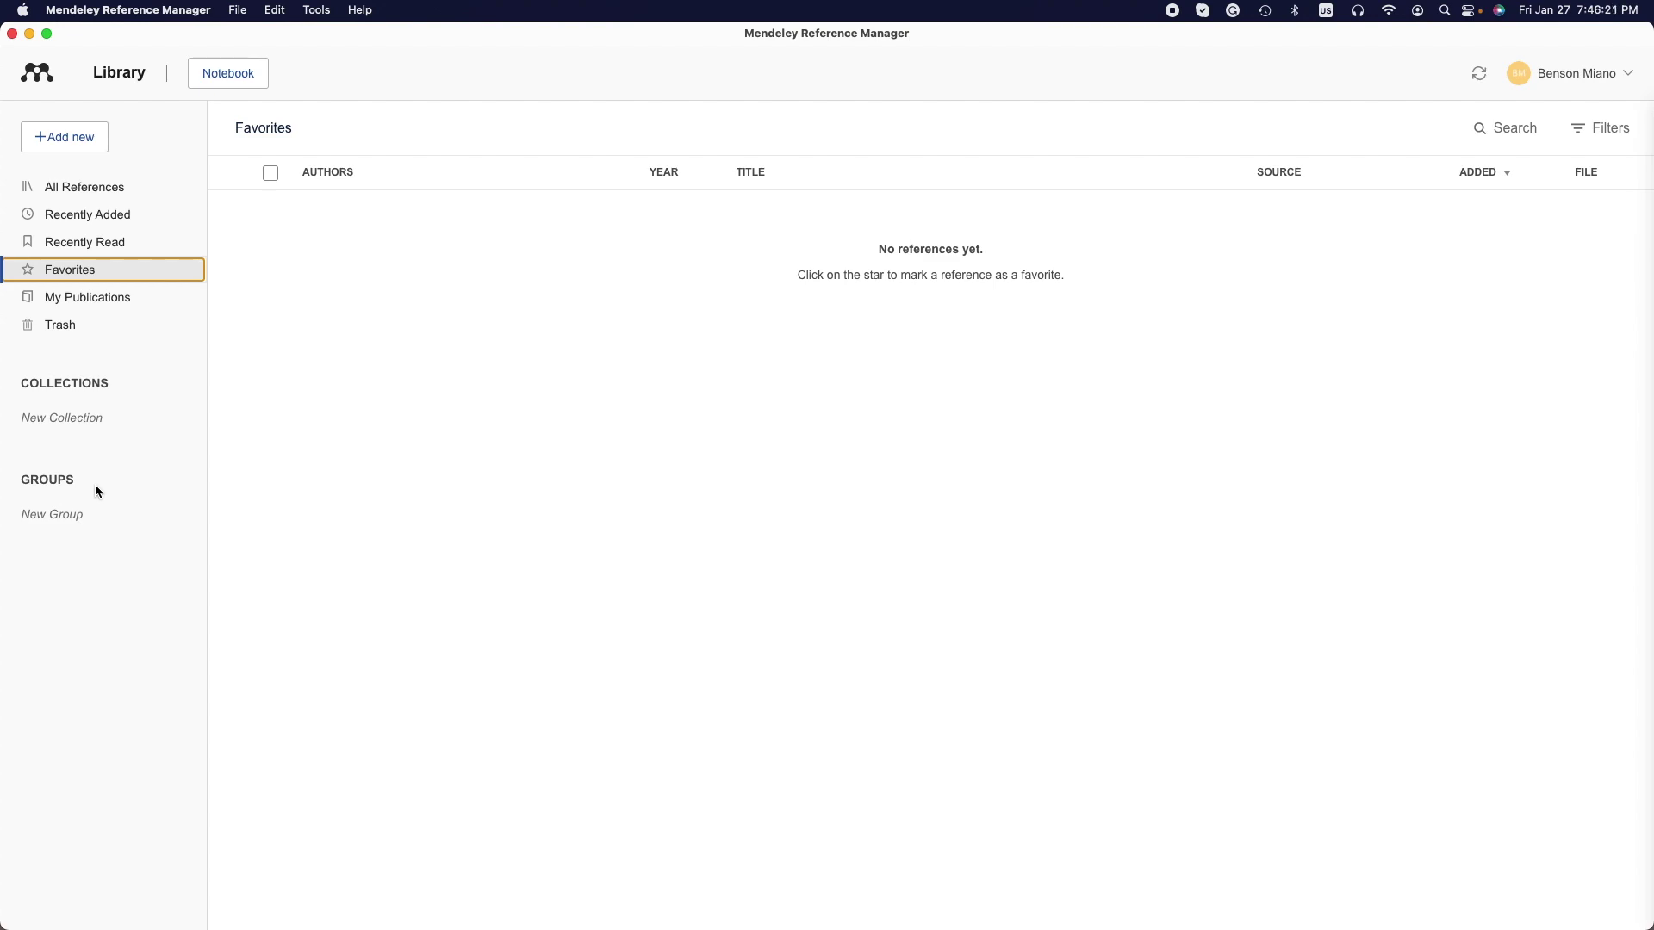
Step: Create a new group named "Introduction" and open it
{"action": "left_click", "coordinate": [55, 512]}
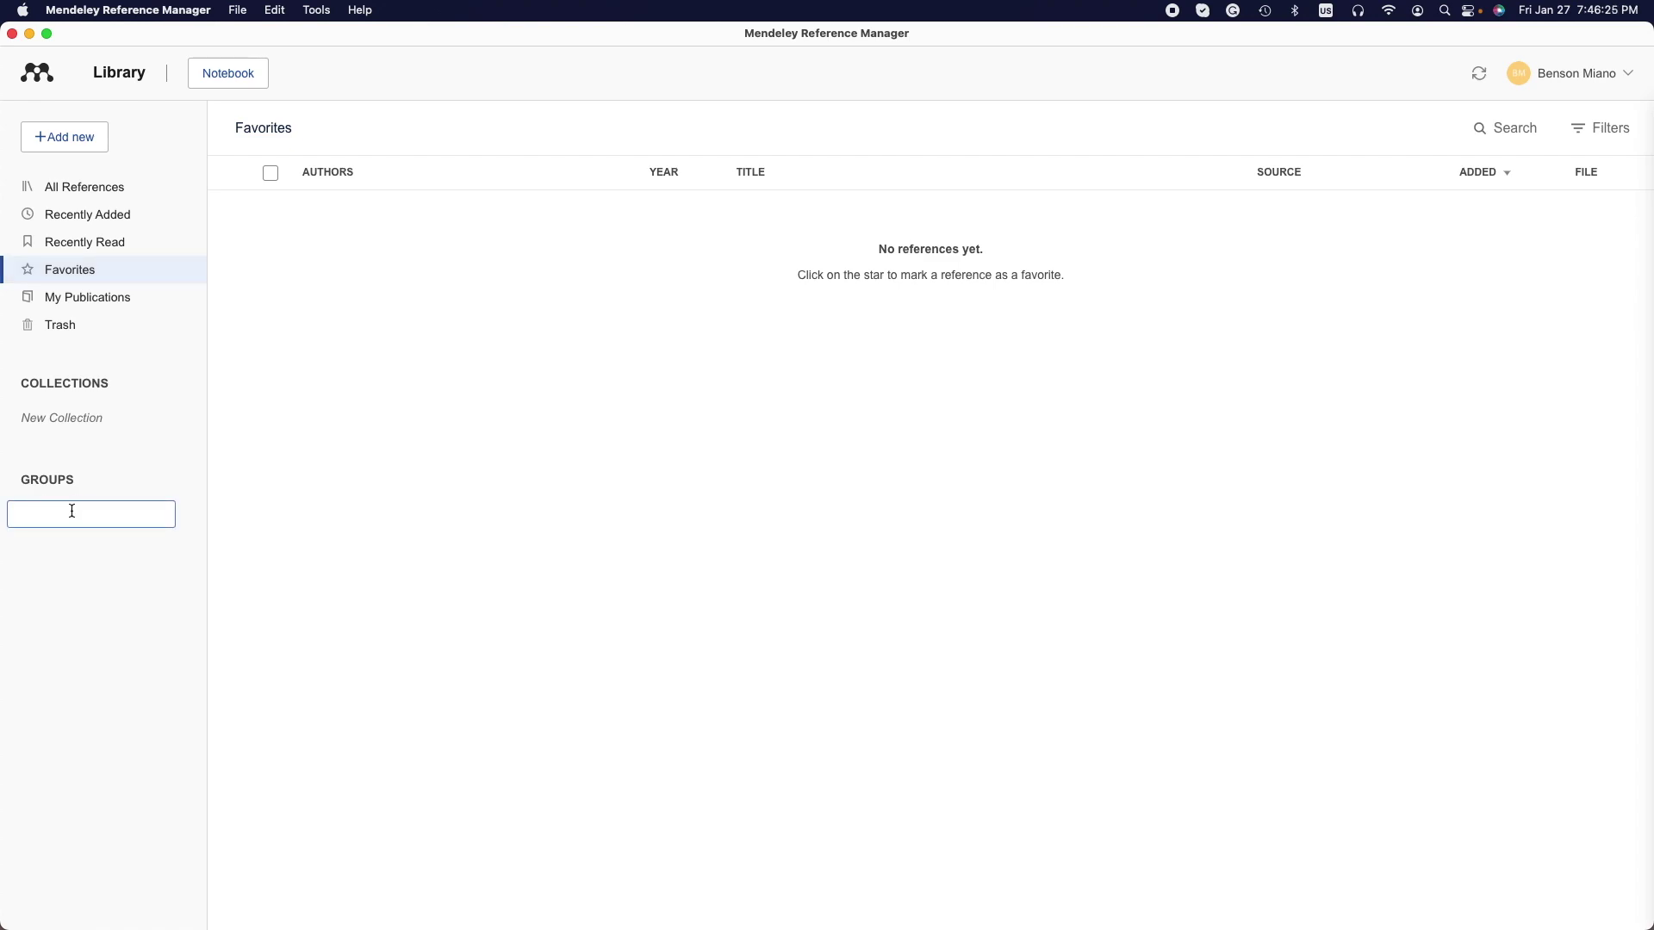
{"action": "type", "text": "Introduction"}
{"action": "key", "text": "Return"}
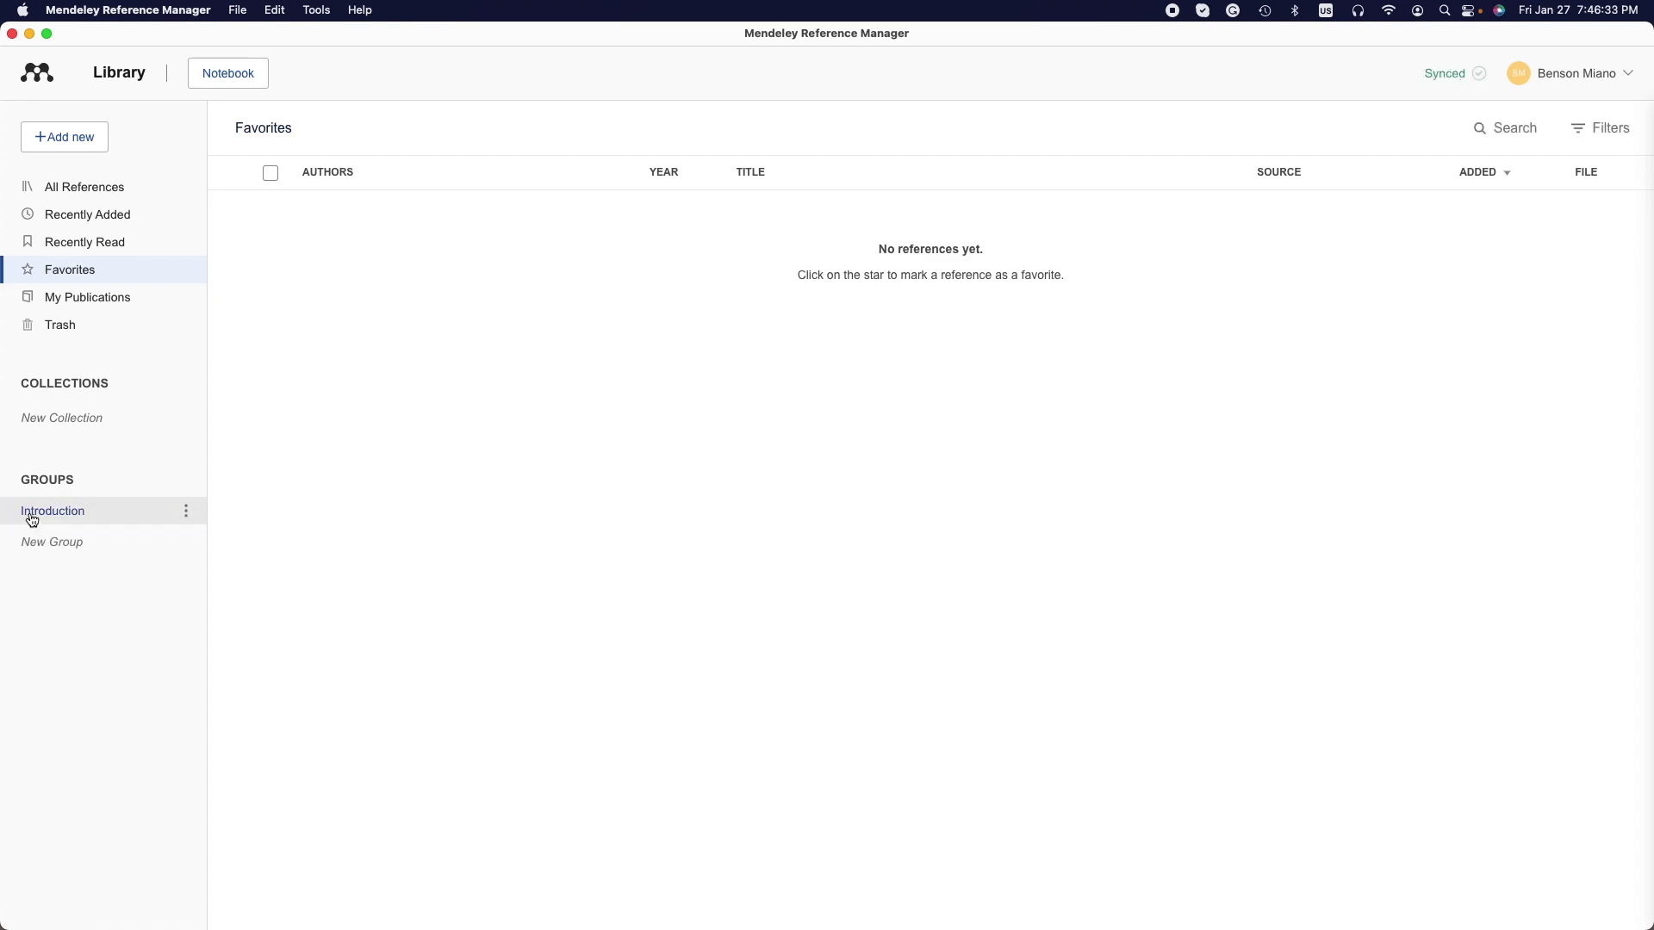
{"action": "left_click", "coordinate": [32, 517]}
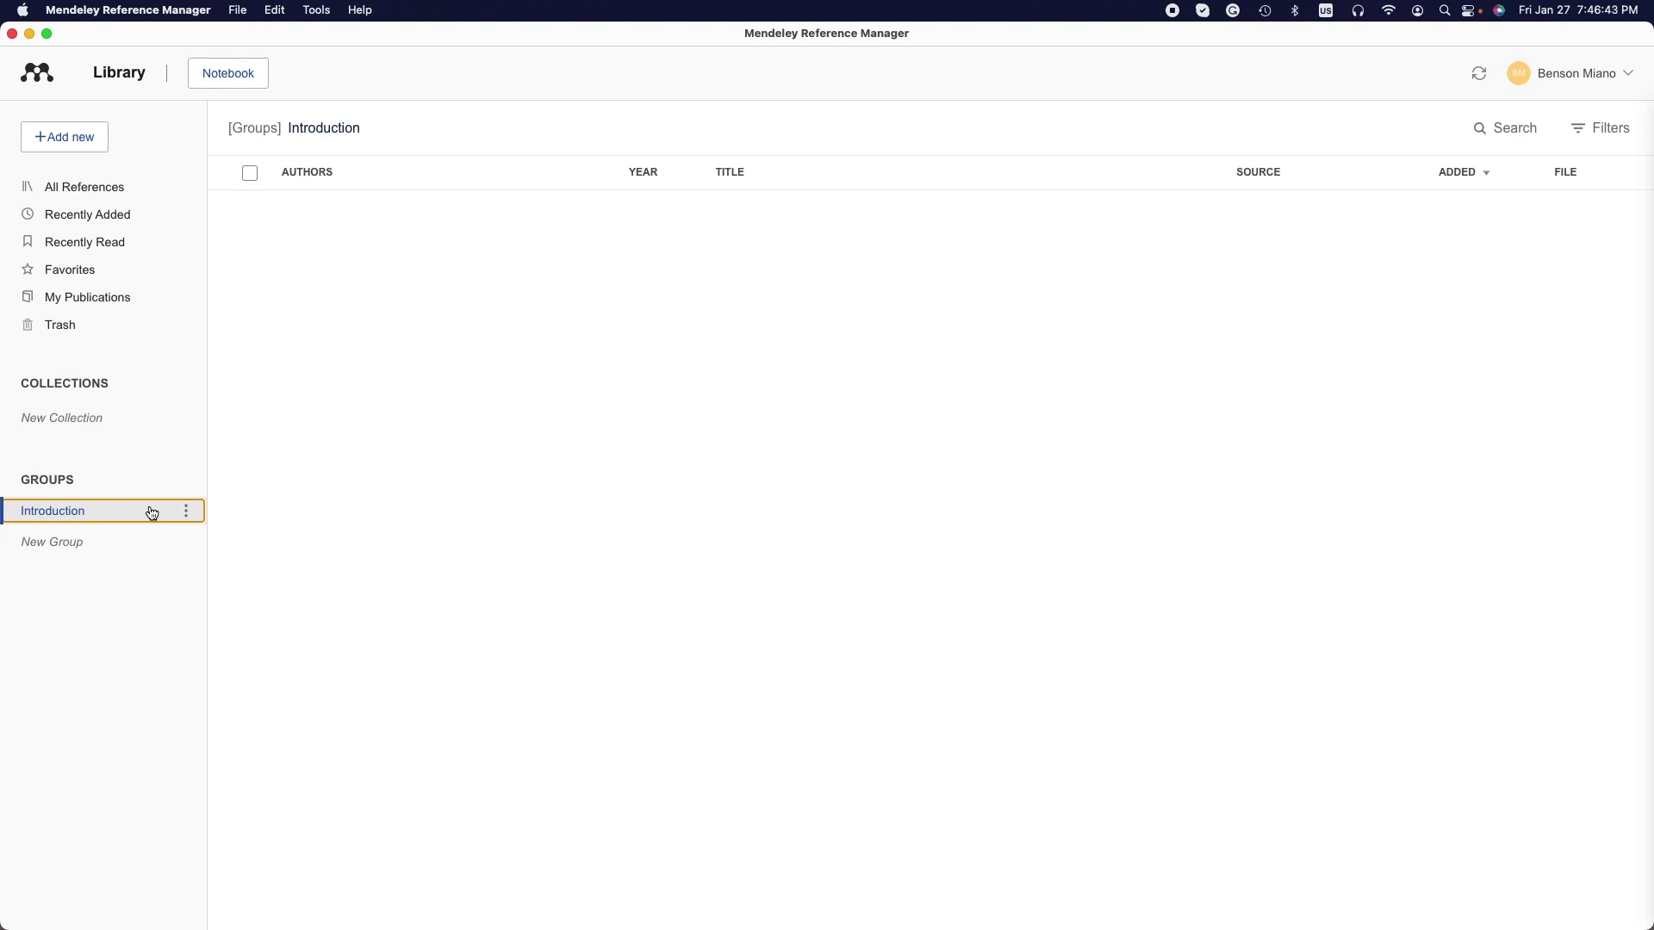
Step: Create a new group named "Literature Review" and open it
{"action": "left_click", "coordinate": [78, 542]}
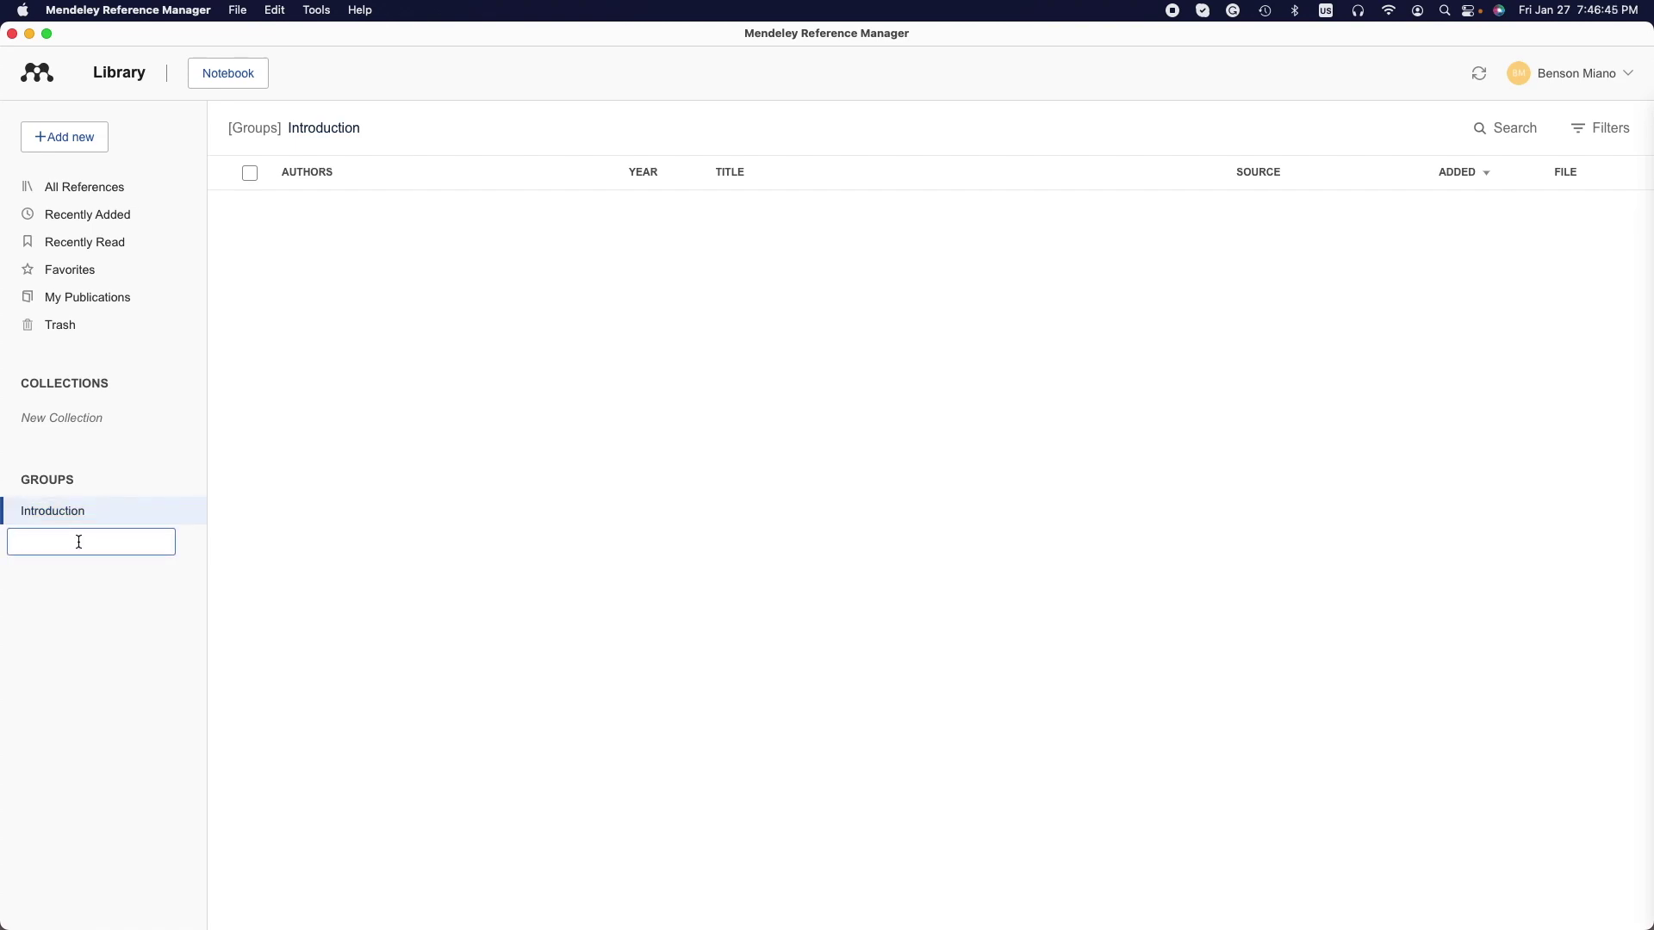
{"action": "type", "text": "Literature Review"}
{"action": "key", "text": "Return"}
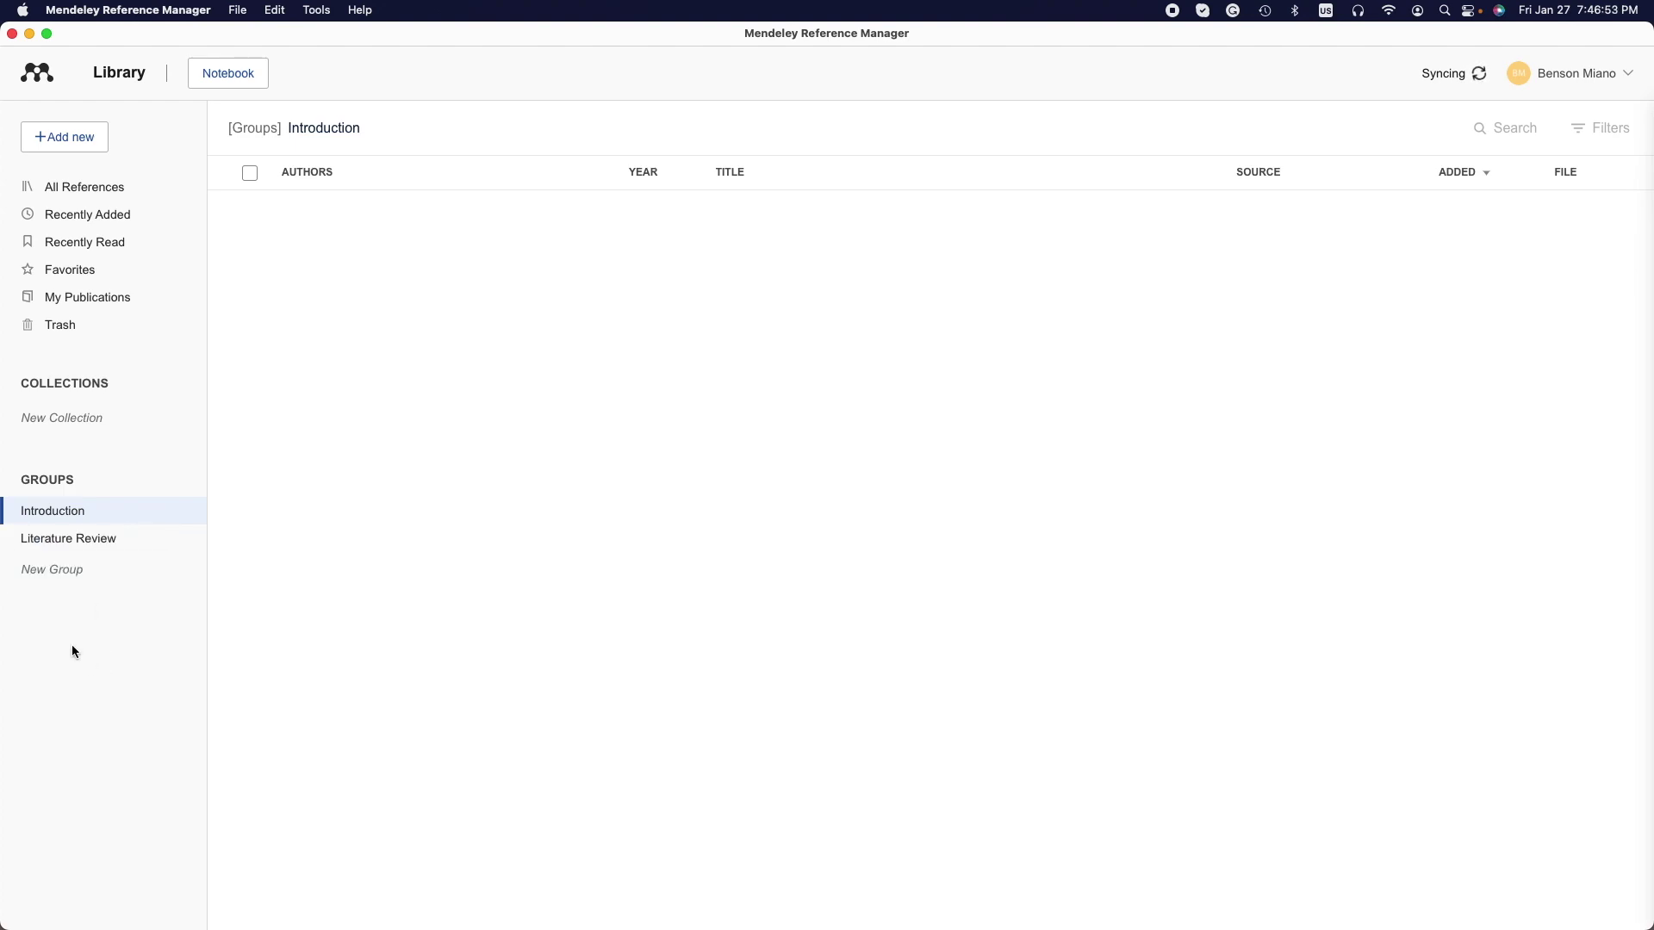
{"action": "left_click", "coordinate": [64, 549]}
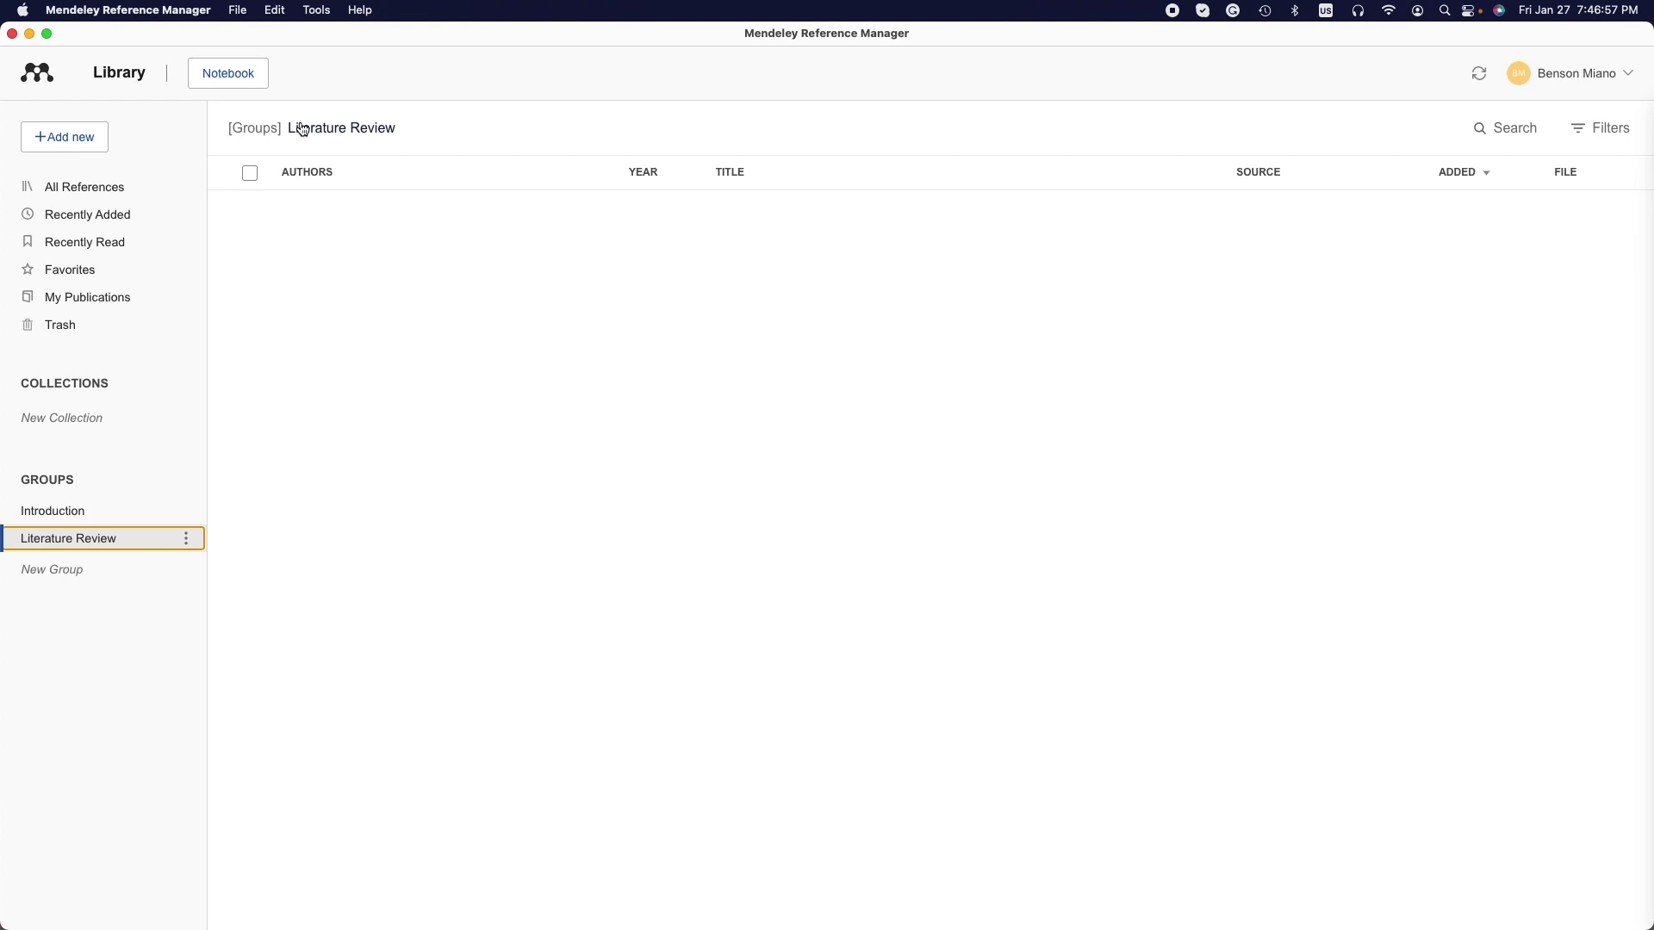
Step: Create a new group named "R. Methodlogy" and open it
{"action": "left_click", "coordinate": [78, 570]}
{"action": "type", "text": "Re"}
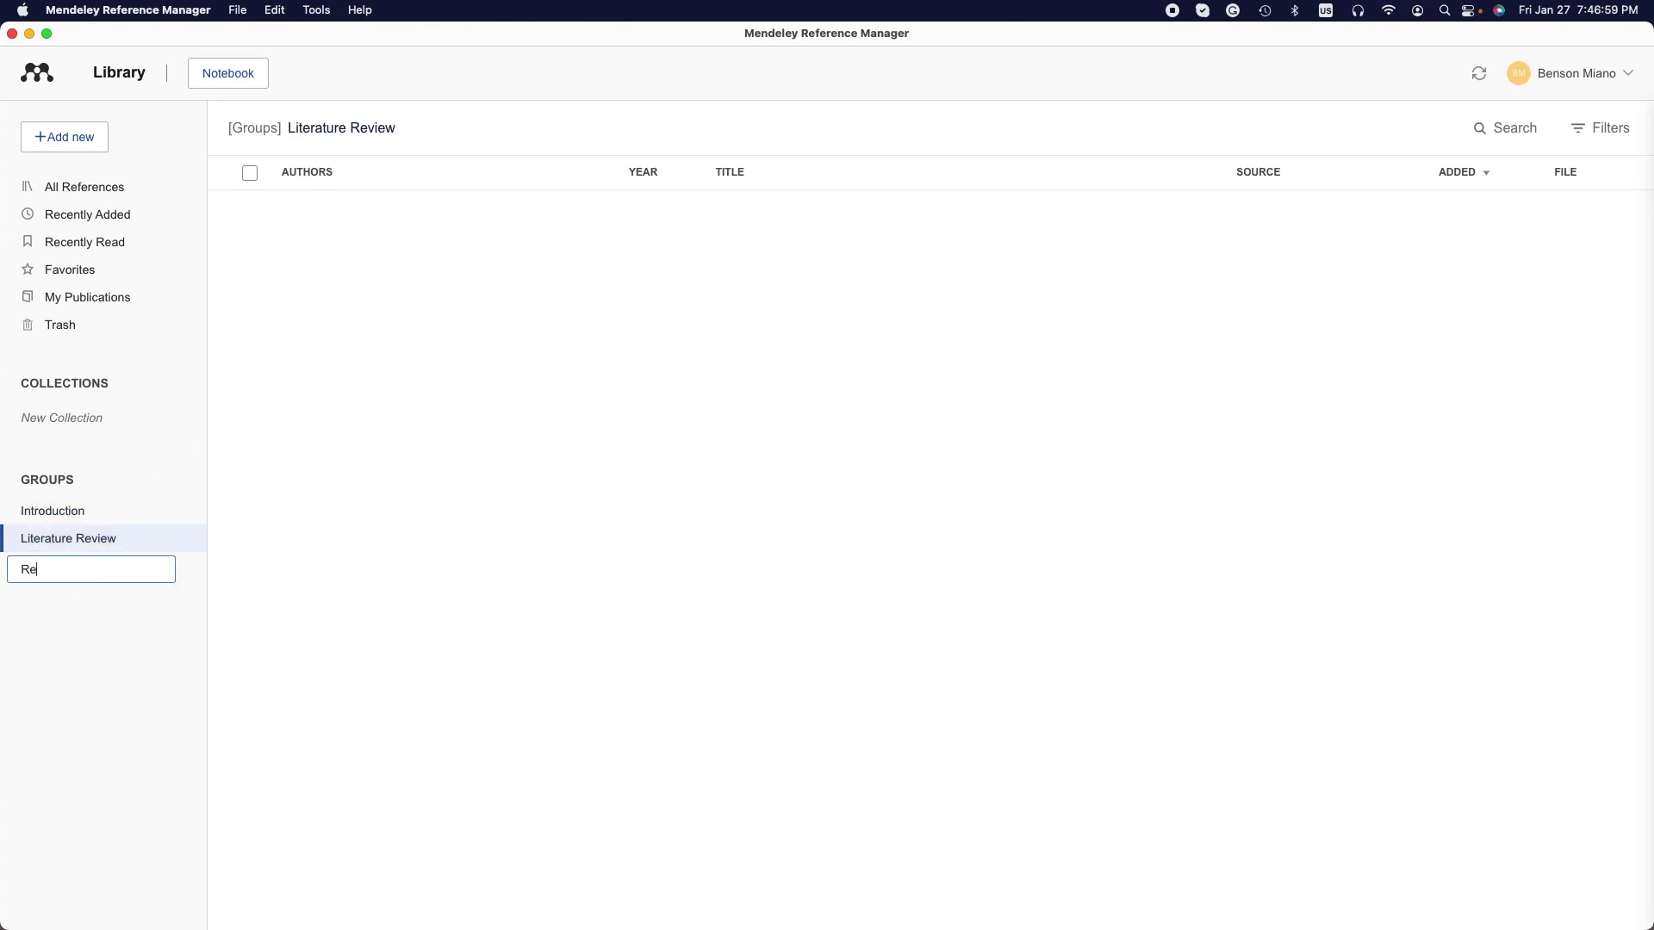
{"action": "key", "text": "BackSpace"}
{"action": "type", "text": ". Methodlogy"}
{"action": "key", "text": "Return"}
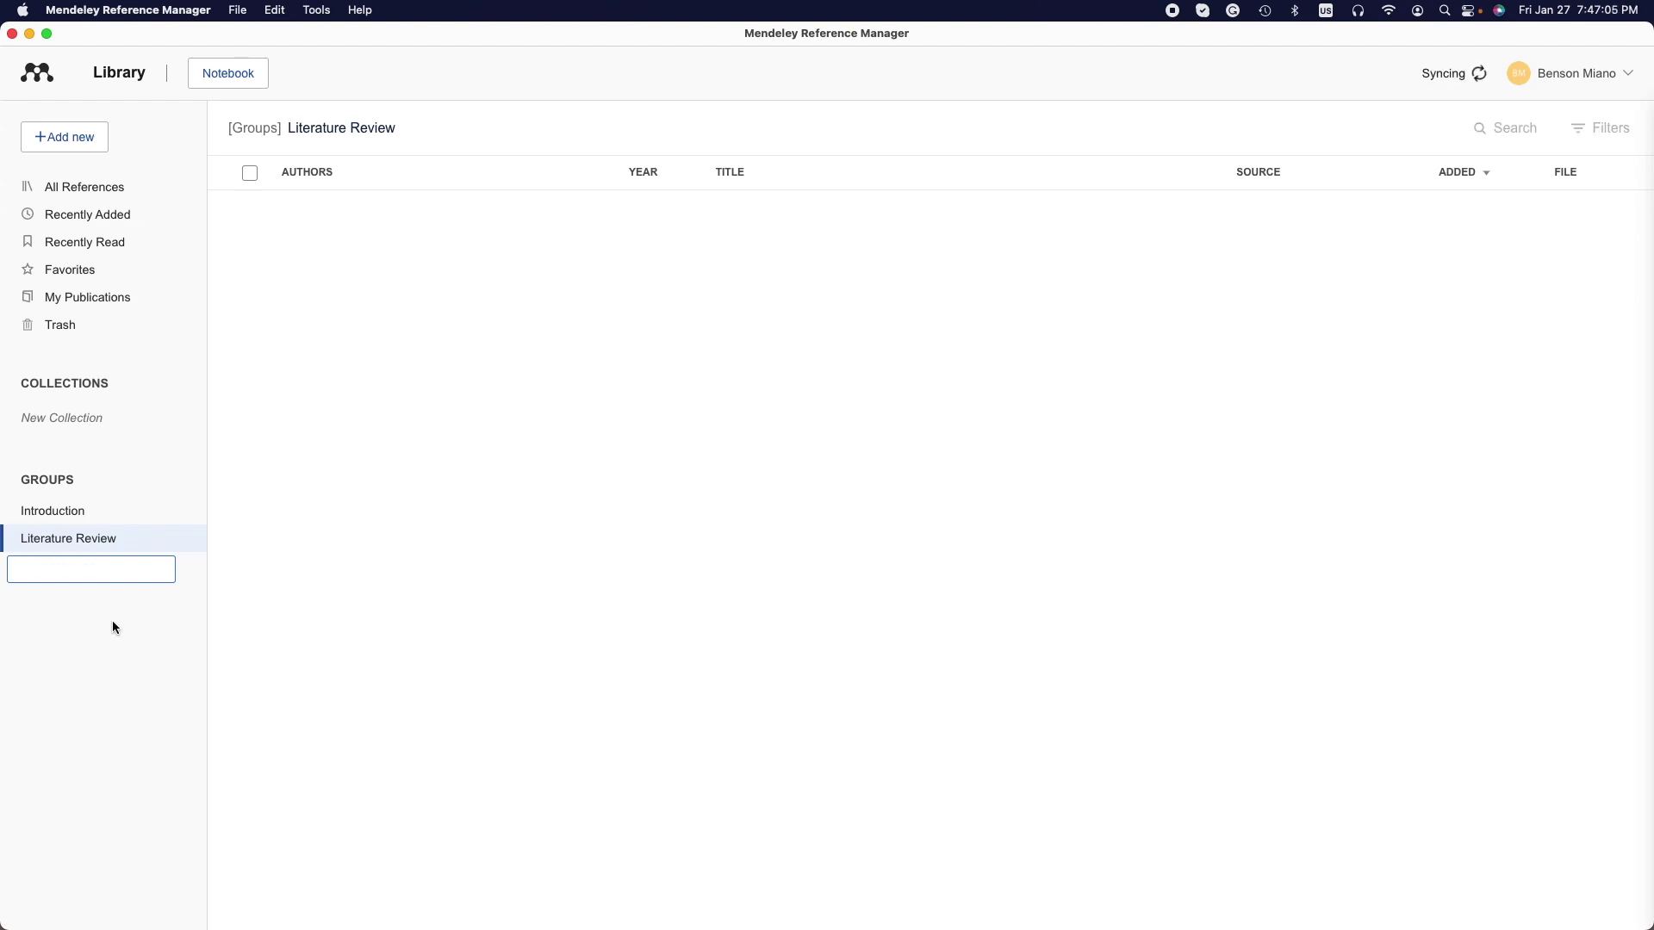
{"action": "left_click", "coordinate": [86, 571]}
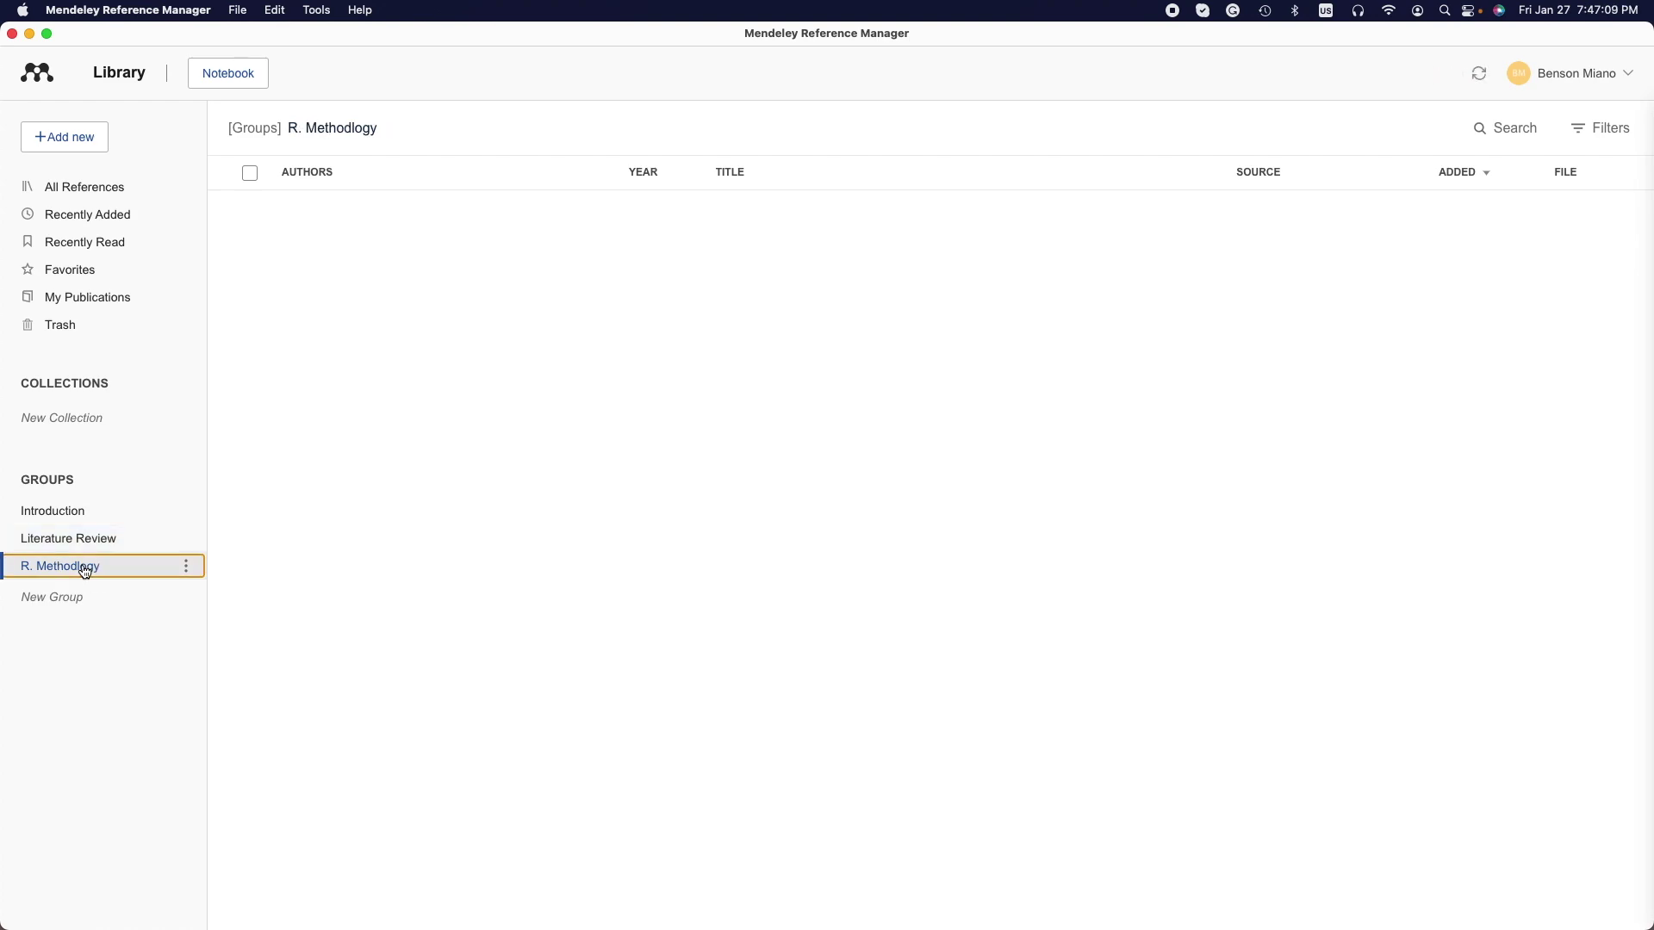
{"action": "left_click", "coordinate": [475, 512]}
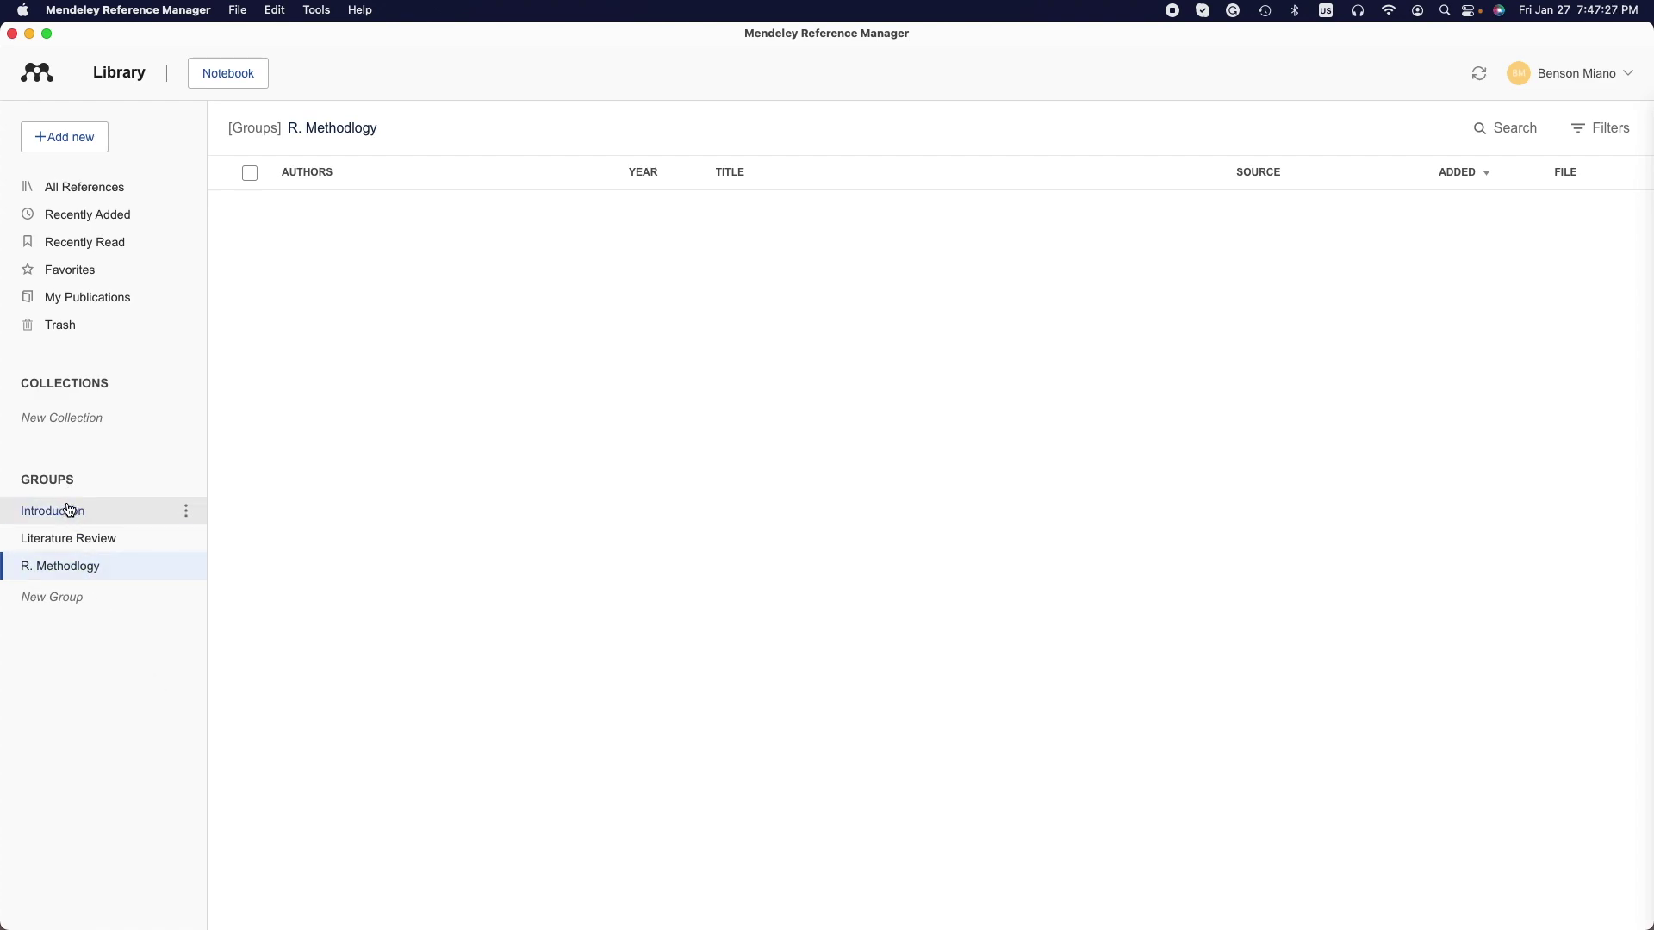
{"action": "left_click", "coordinate": [69, 510]}
{"action": "left_click", "coordinate": [186, 510]}
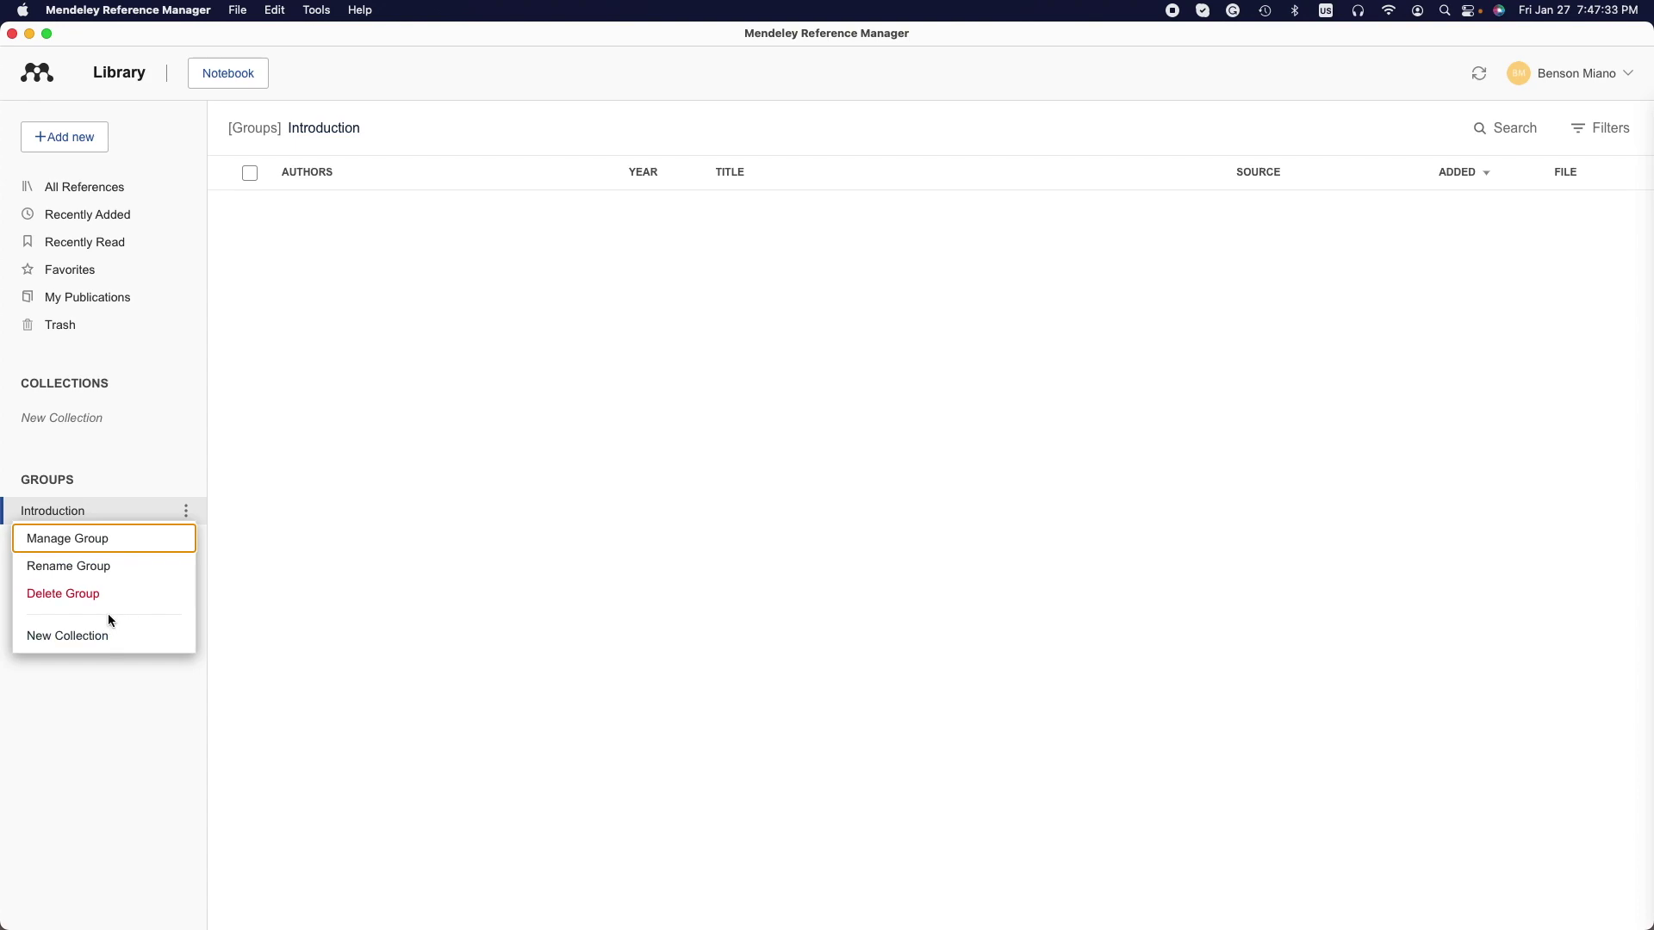
{"action": "left_click", "coordinate": [92, 594]}
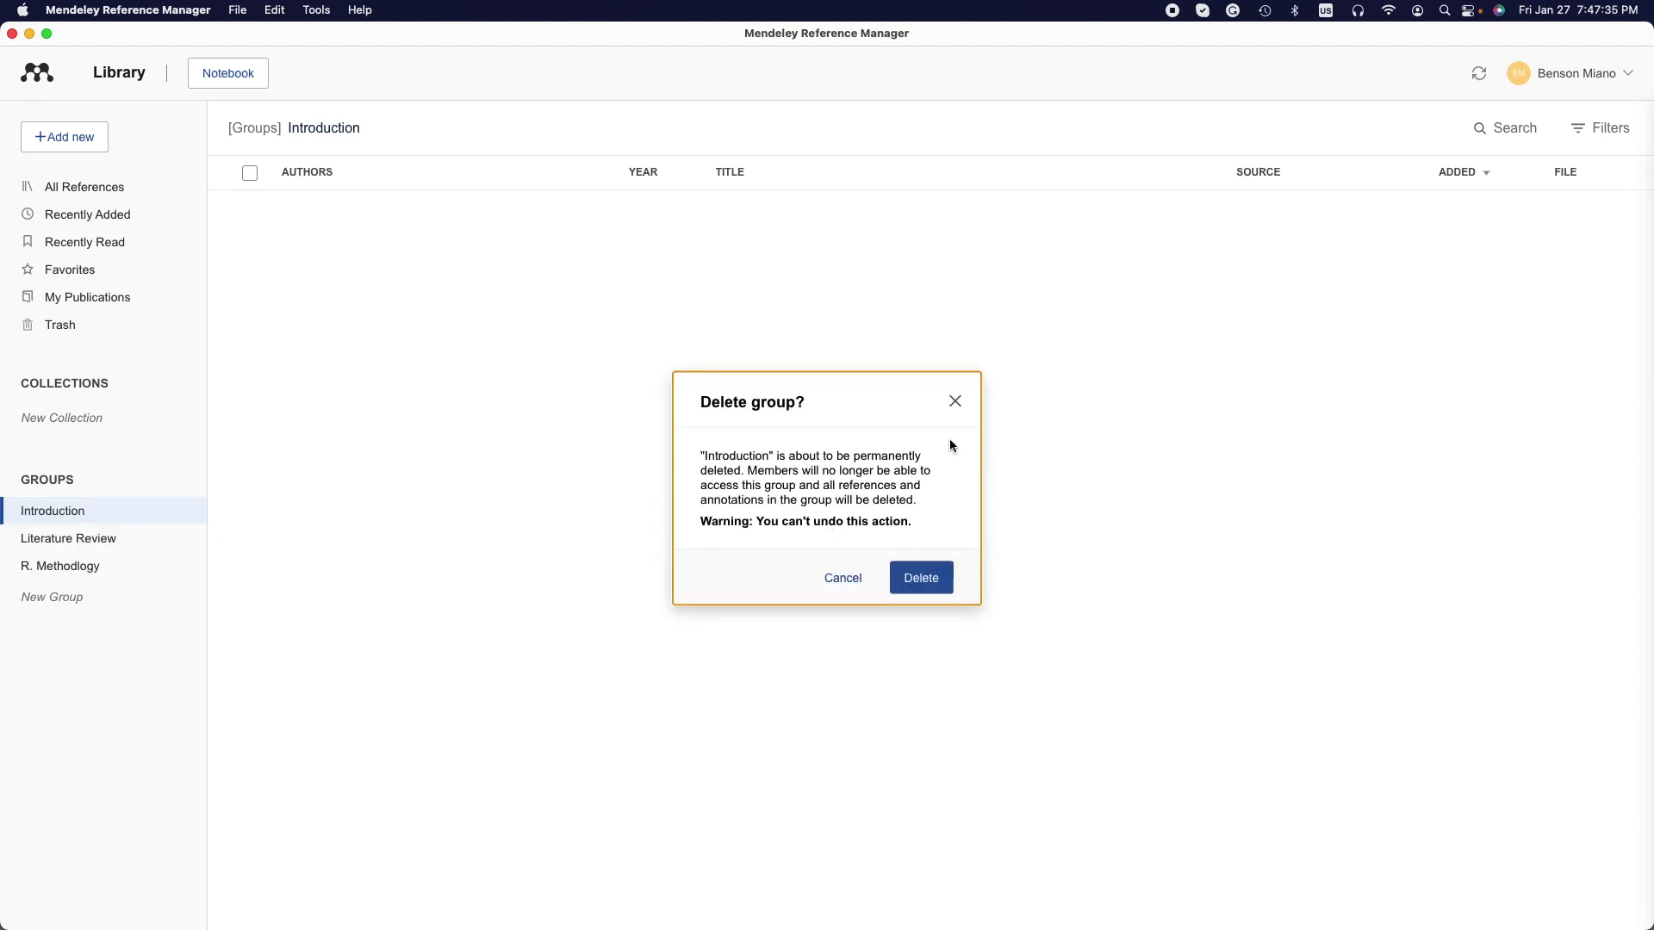
{"action": "left_click", "coordinate": [954, 402]}
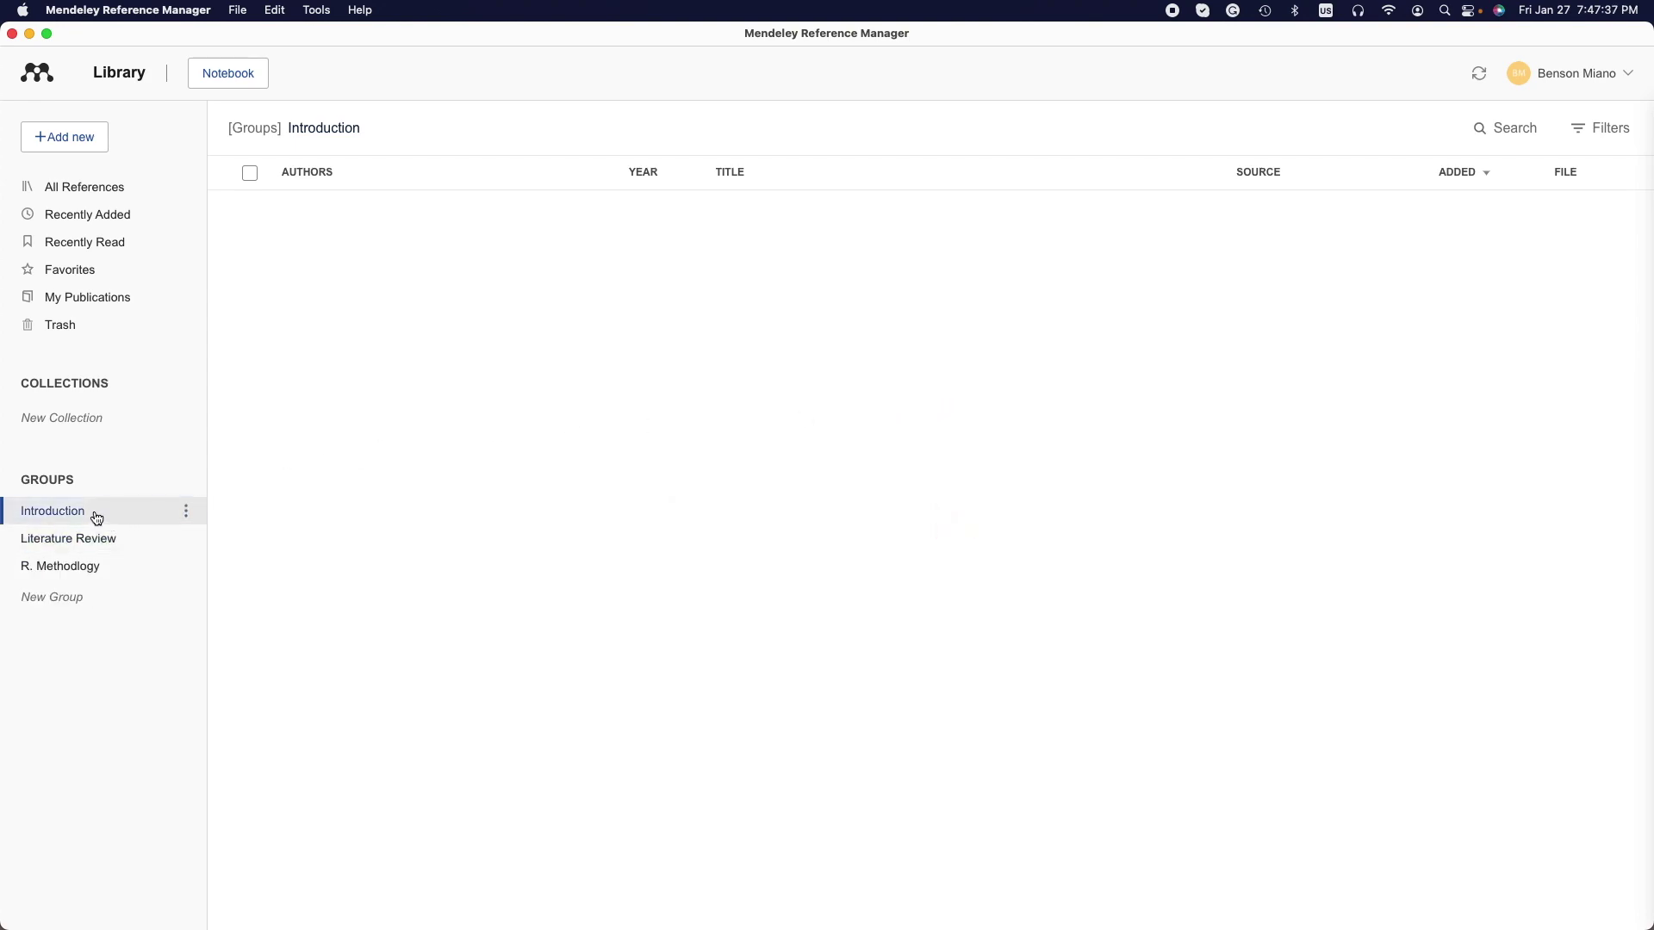
Step: Create a new group named "1st Assignment" and open it
{"action": "left_click", "coordinate": [55, 594]}
{"action": "type", "text": "1st Assignmen"}
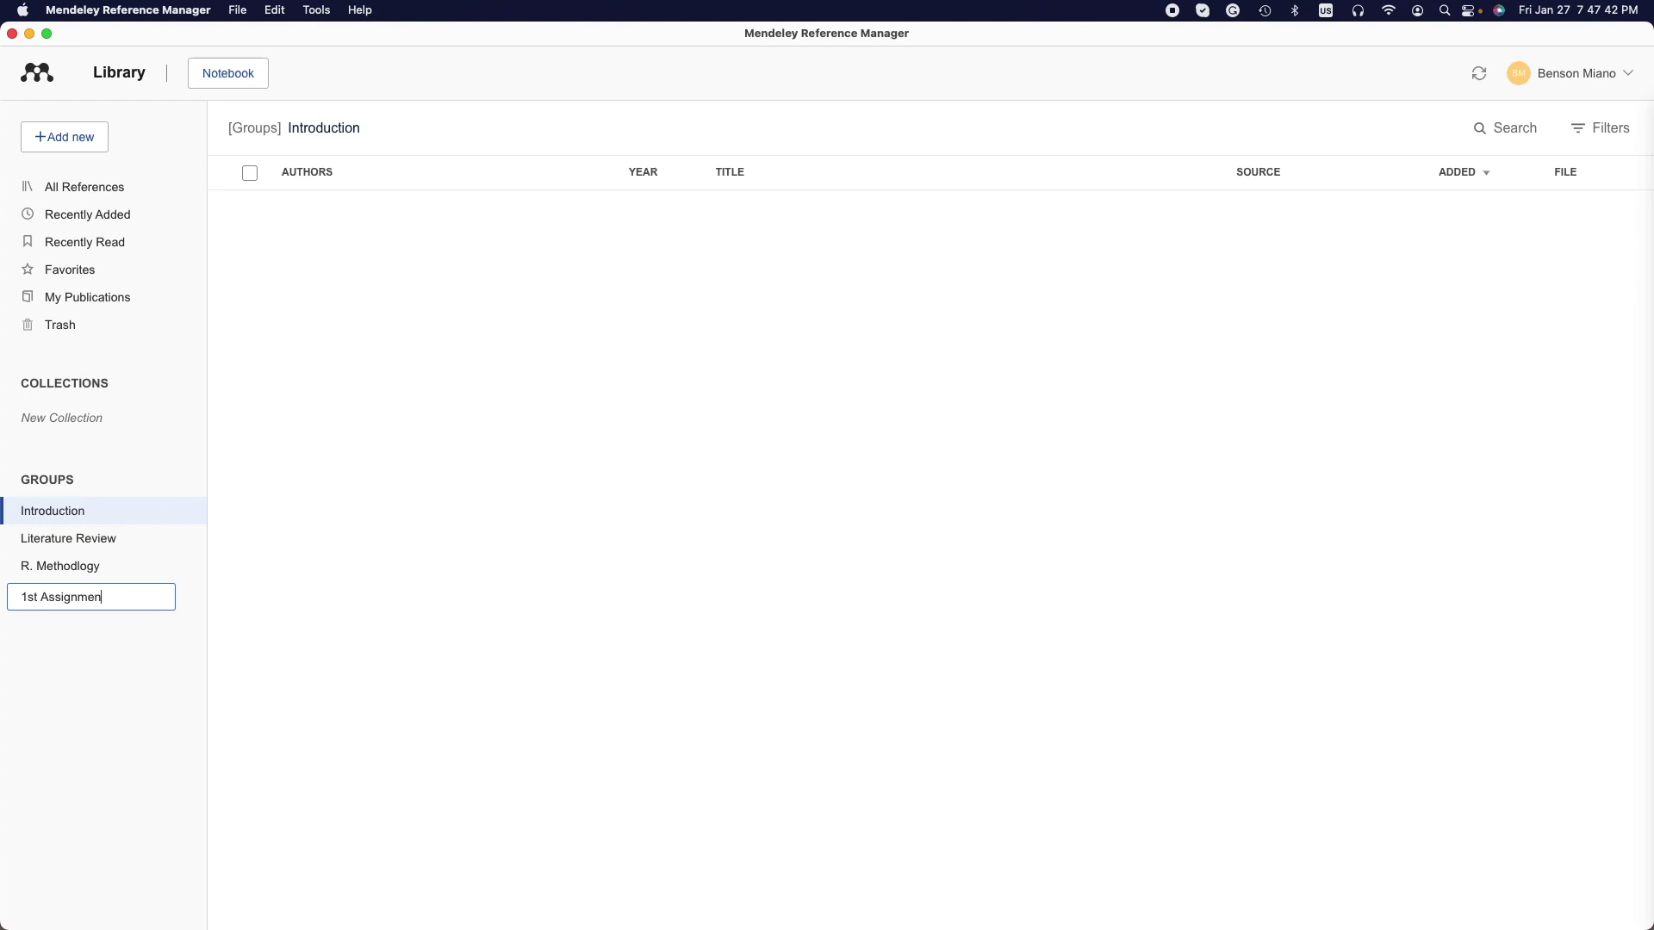
{"action": "key", "text": "super+a"}
{"action": "key", "text": "BackSpace"}
{"action": "type", "text": "1st Assignment"}
{"action": "key", "text": "Return"}
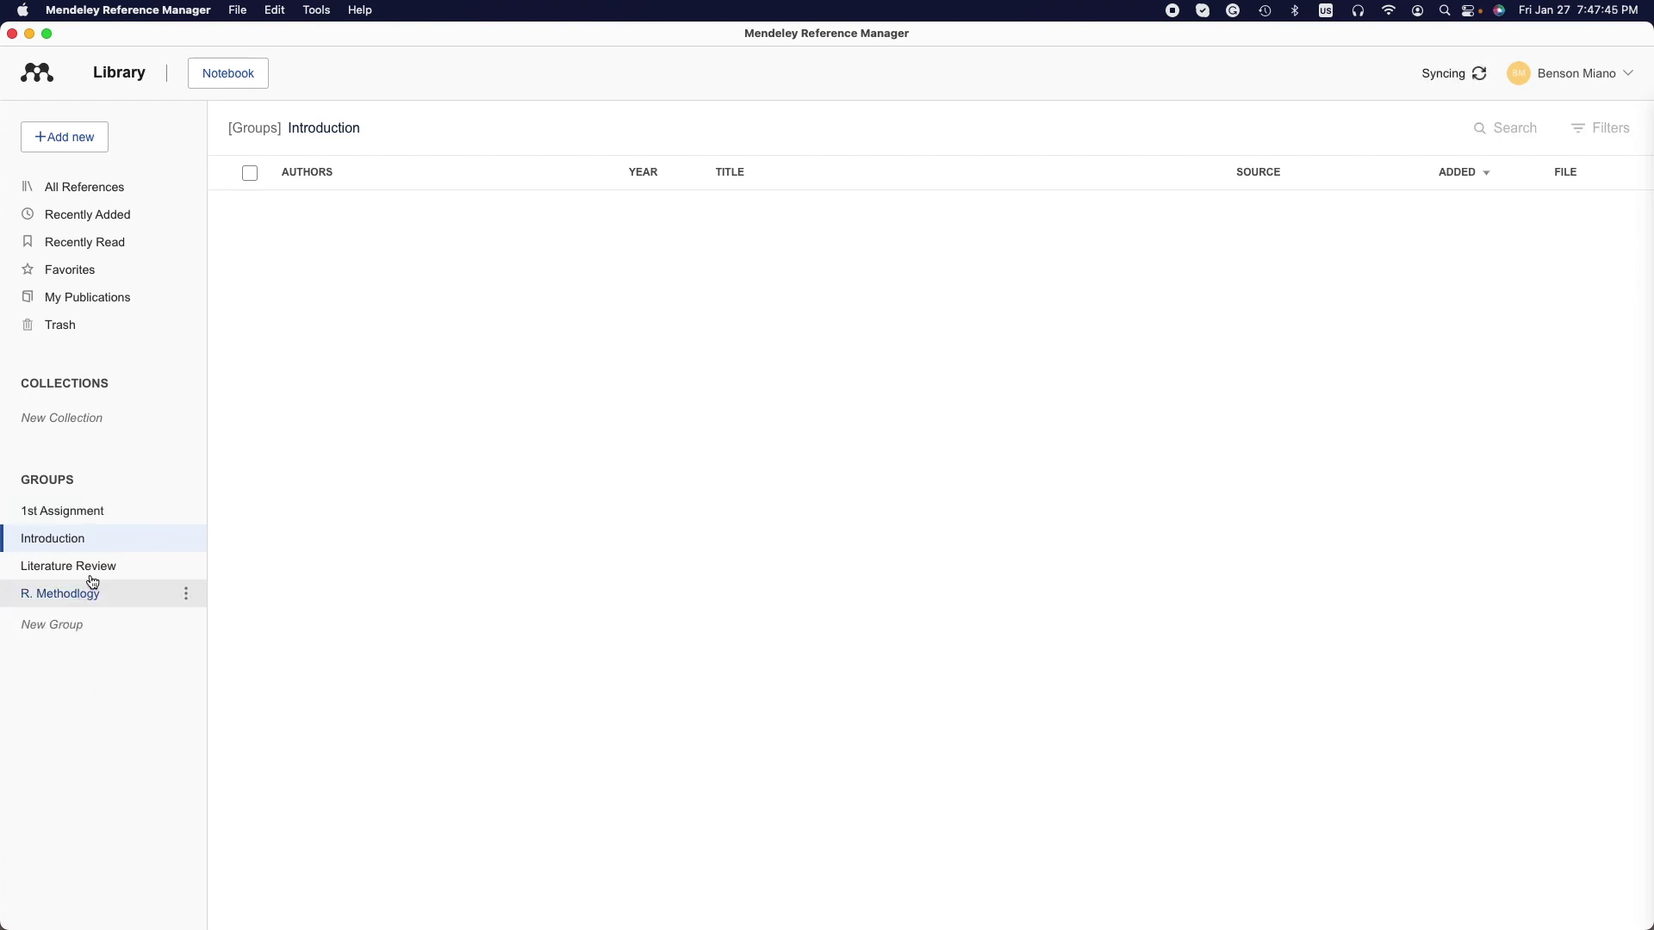
{"action": "left_click", "coordinate": [91, 517]}
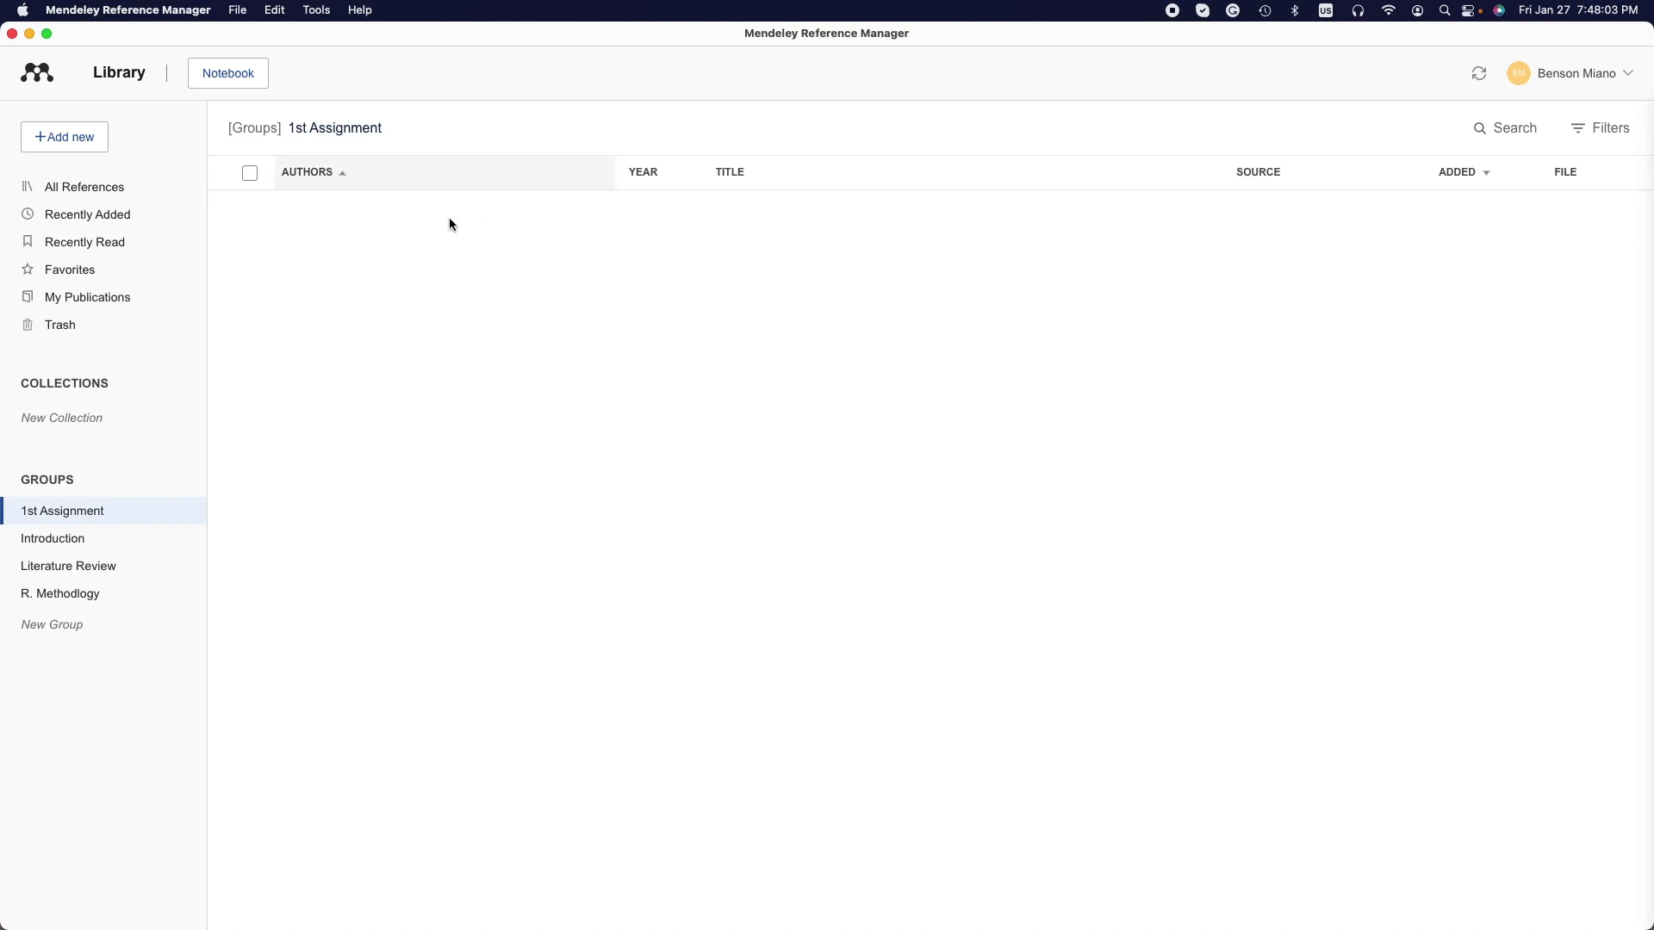
Step: Add Article 2.pdf and Article.pdf from the computer's Desktop folder to All References
{"action": "left_click", "coordinate": [101, 187]}
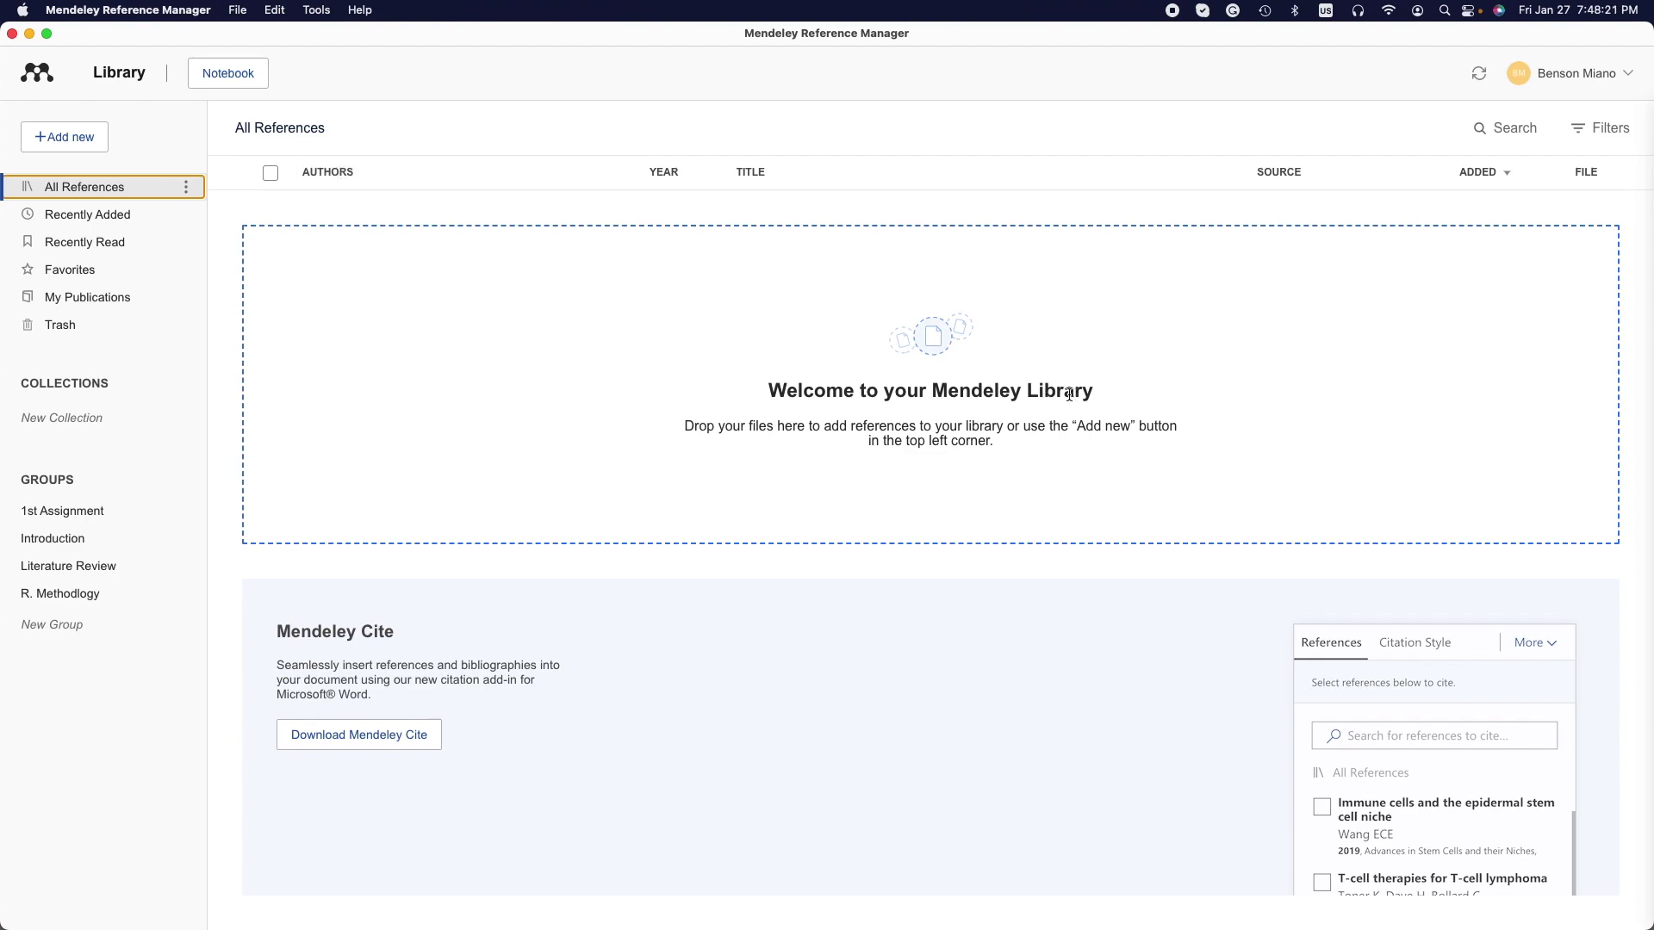
{"action": "left_click_drag", "start_coordinate": [1025, 390], "coordinate": [1139, 390]}
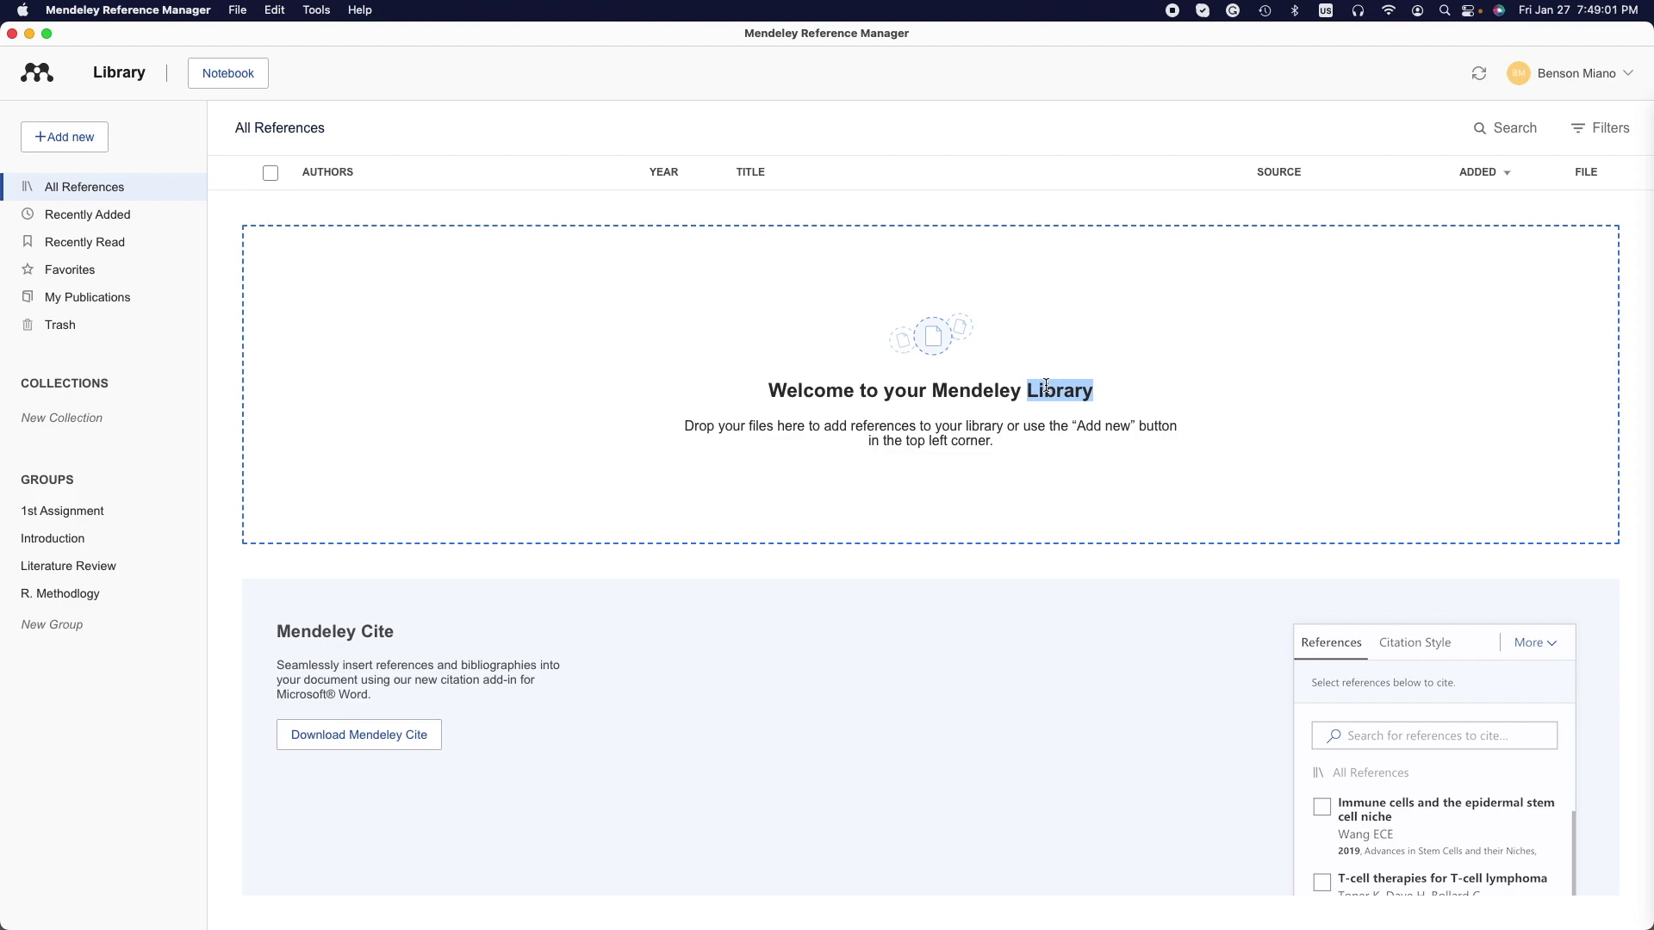
{"action": "left_click", "coordinate": [703, 370]}
{"action": "left_click", "coordinate": [60, 139]}
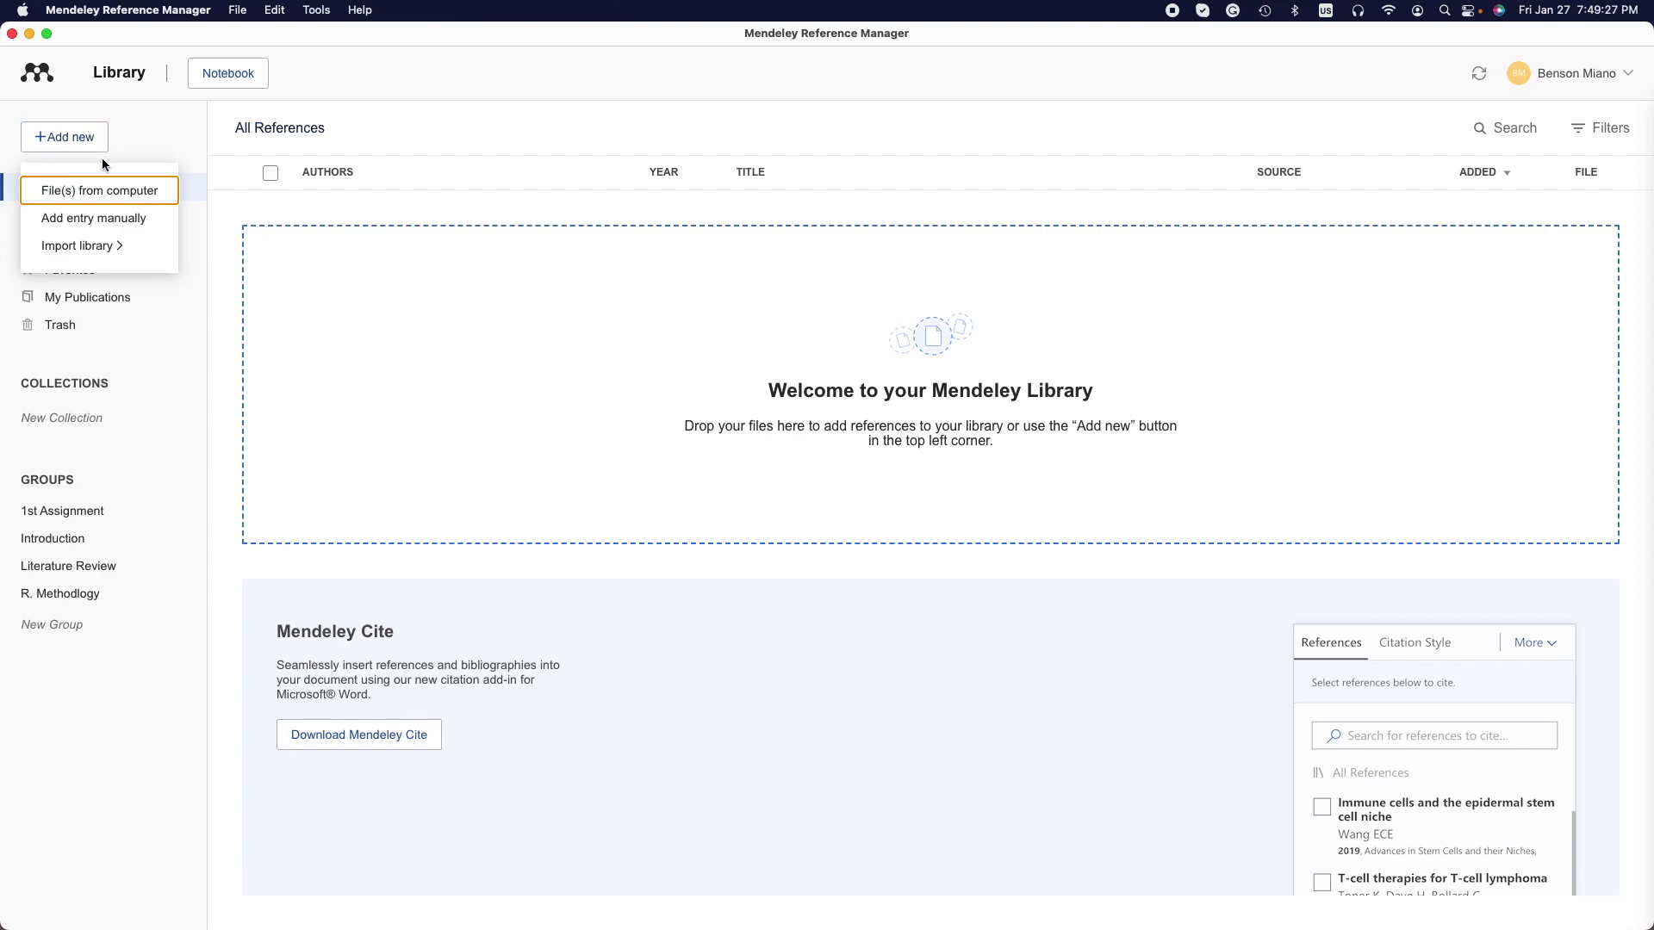
{"action": "left_click", "coordinate": [82, 199]}
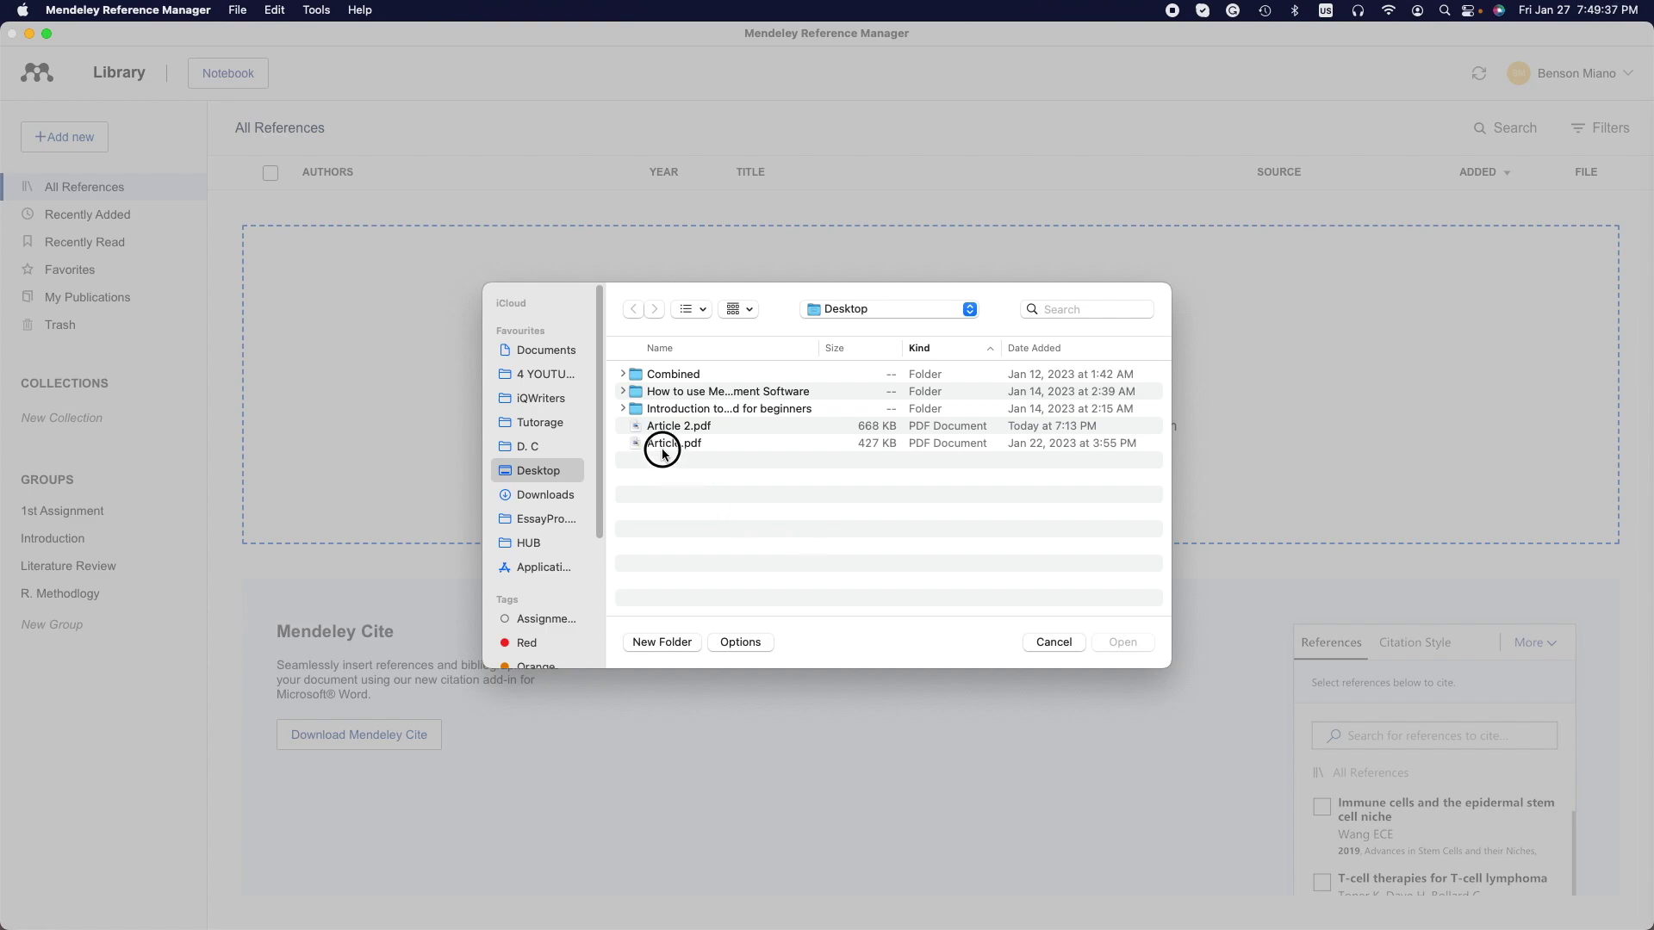
{"action": "left_click_drag", "start_coordinate": [670, 461], "coordinate": [680, 424]}
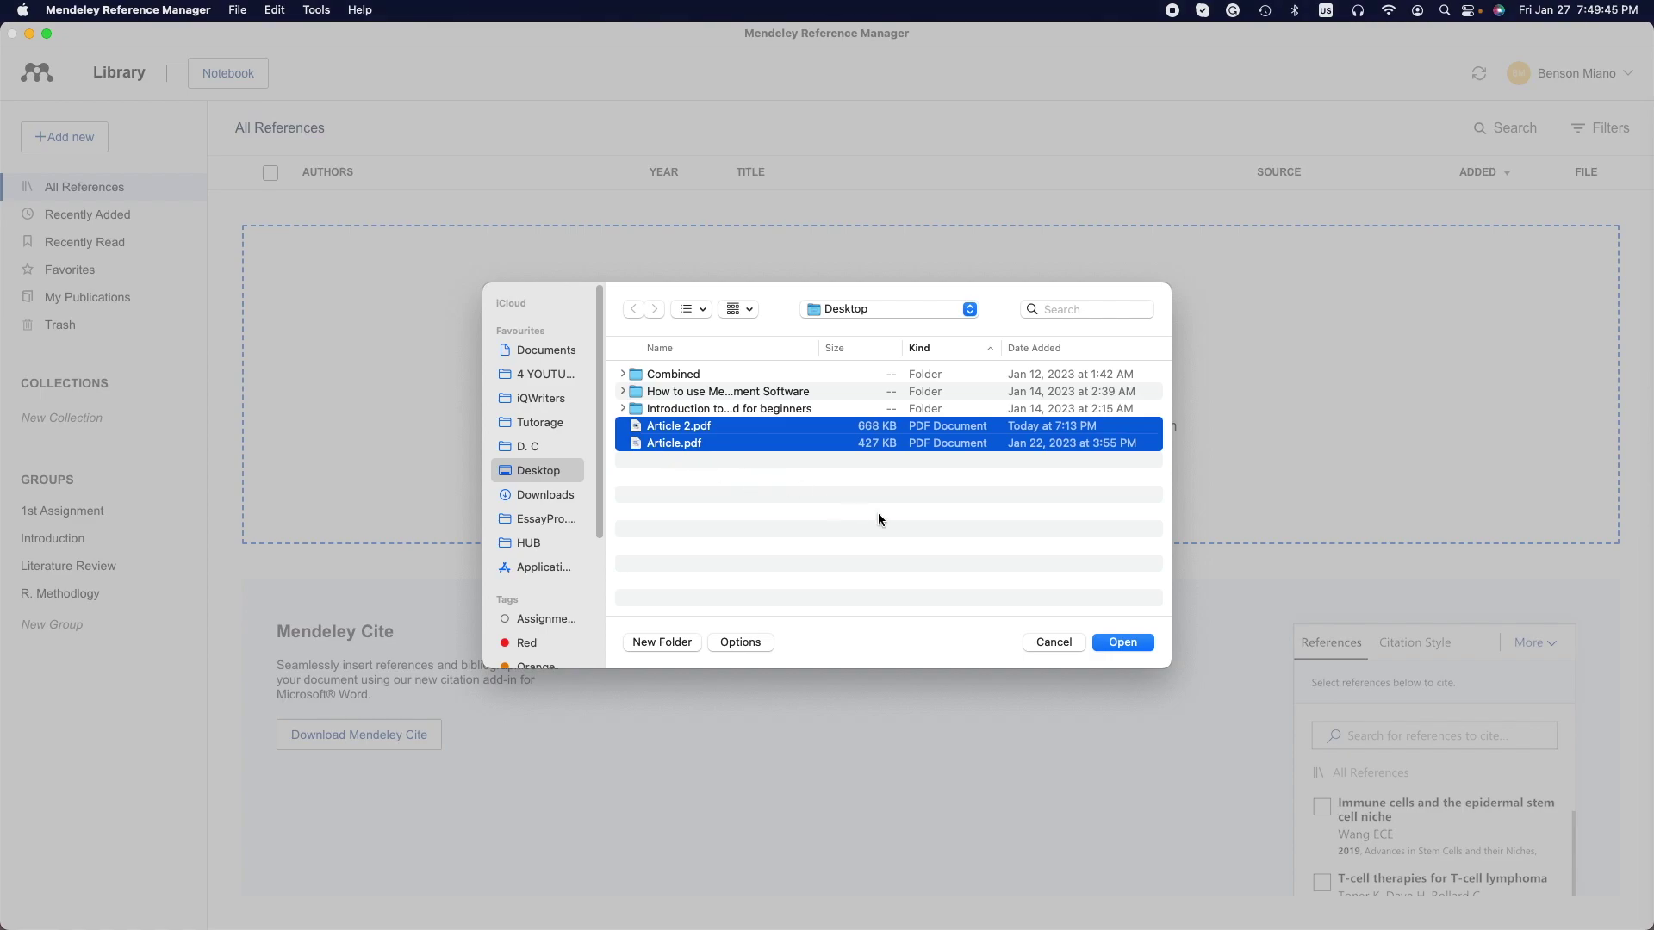
{"action": "left_click", "coordinate": [1126, 642]}
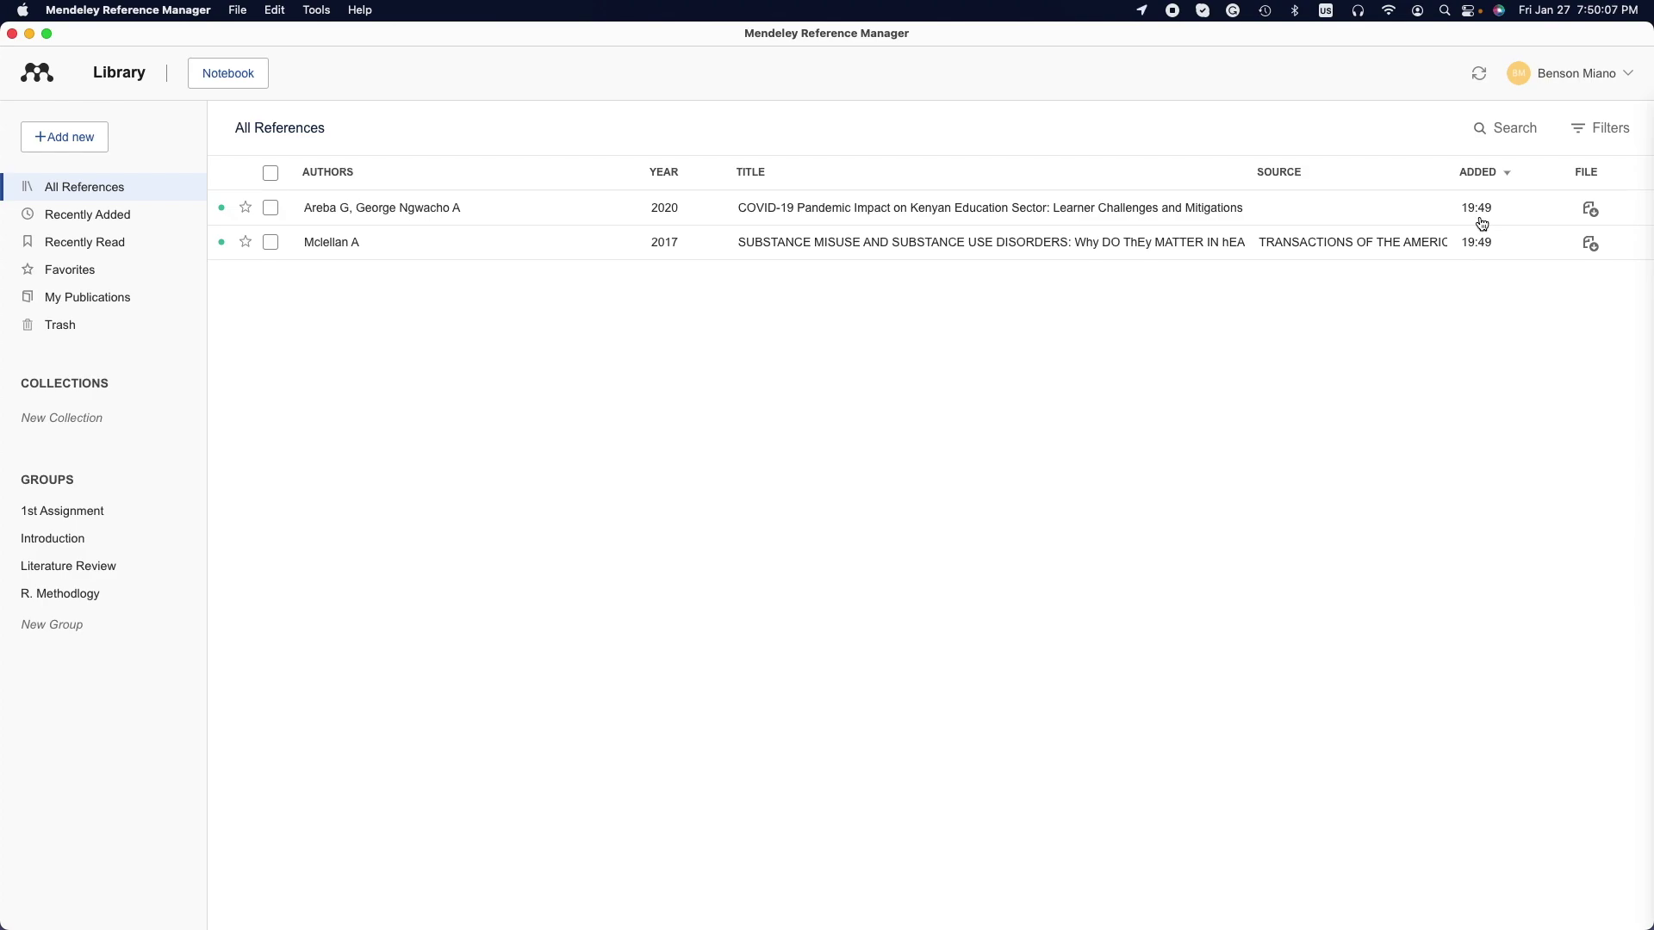
Step: Open the PDF of "COVID-19 Pandemic Impact on Kenyan Education Sector", skim its first pages and close it
{"action": "left_click", "coordinate": [1590, 211]}
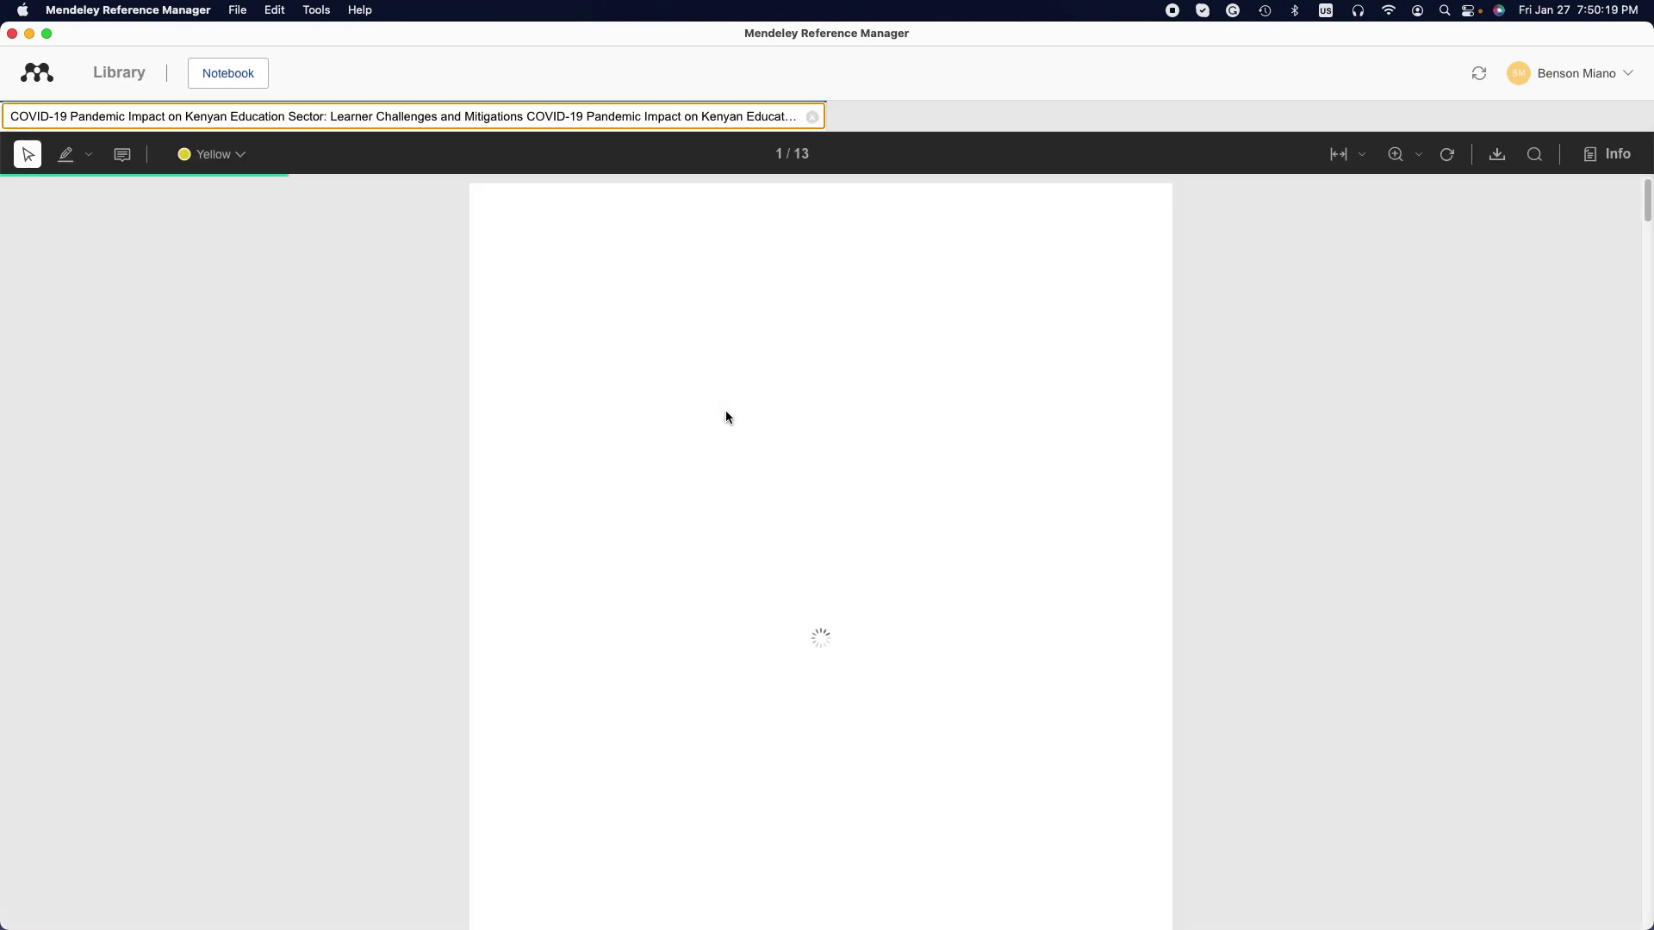
{"action": "scroll", "coordinate": [851, 508], "scroll_direction": "down", "scroll_amount": 10}
{"action": "scroll", "coordinate": [849, 506], "scroll_direction": "down", "scroll_amount": 5}
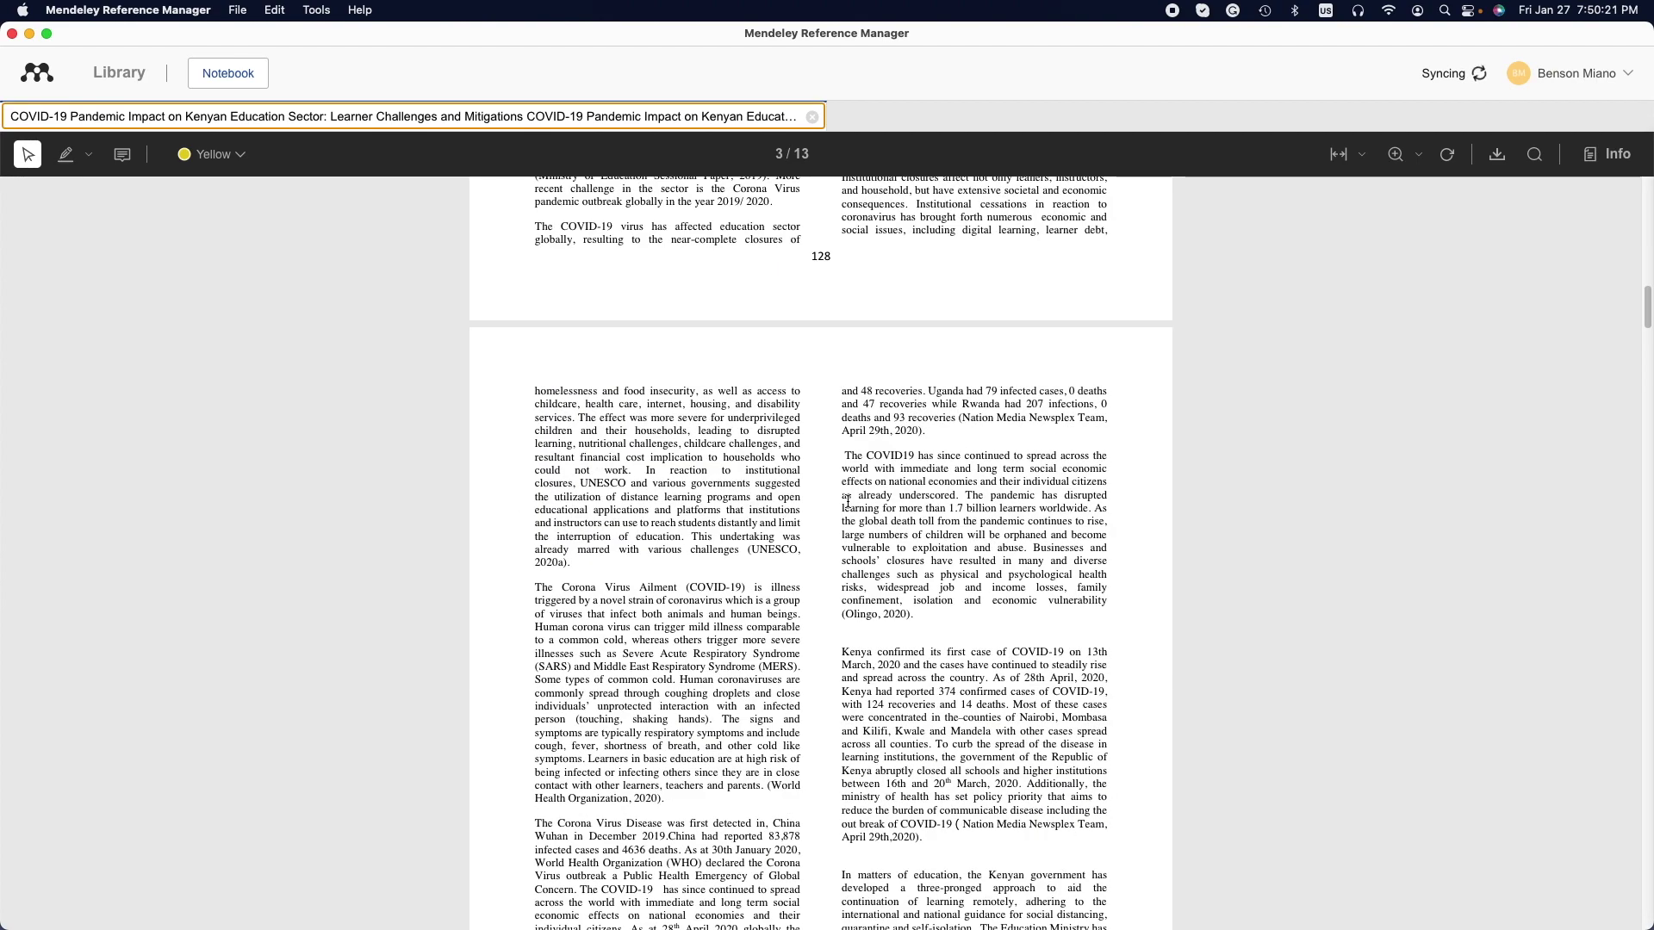
{"action": "scroll", "coordinate": [845, 500], "scroll_direction": "up", "scroll_amount": 15}
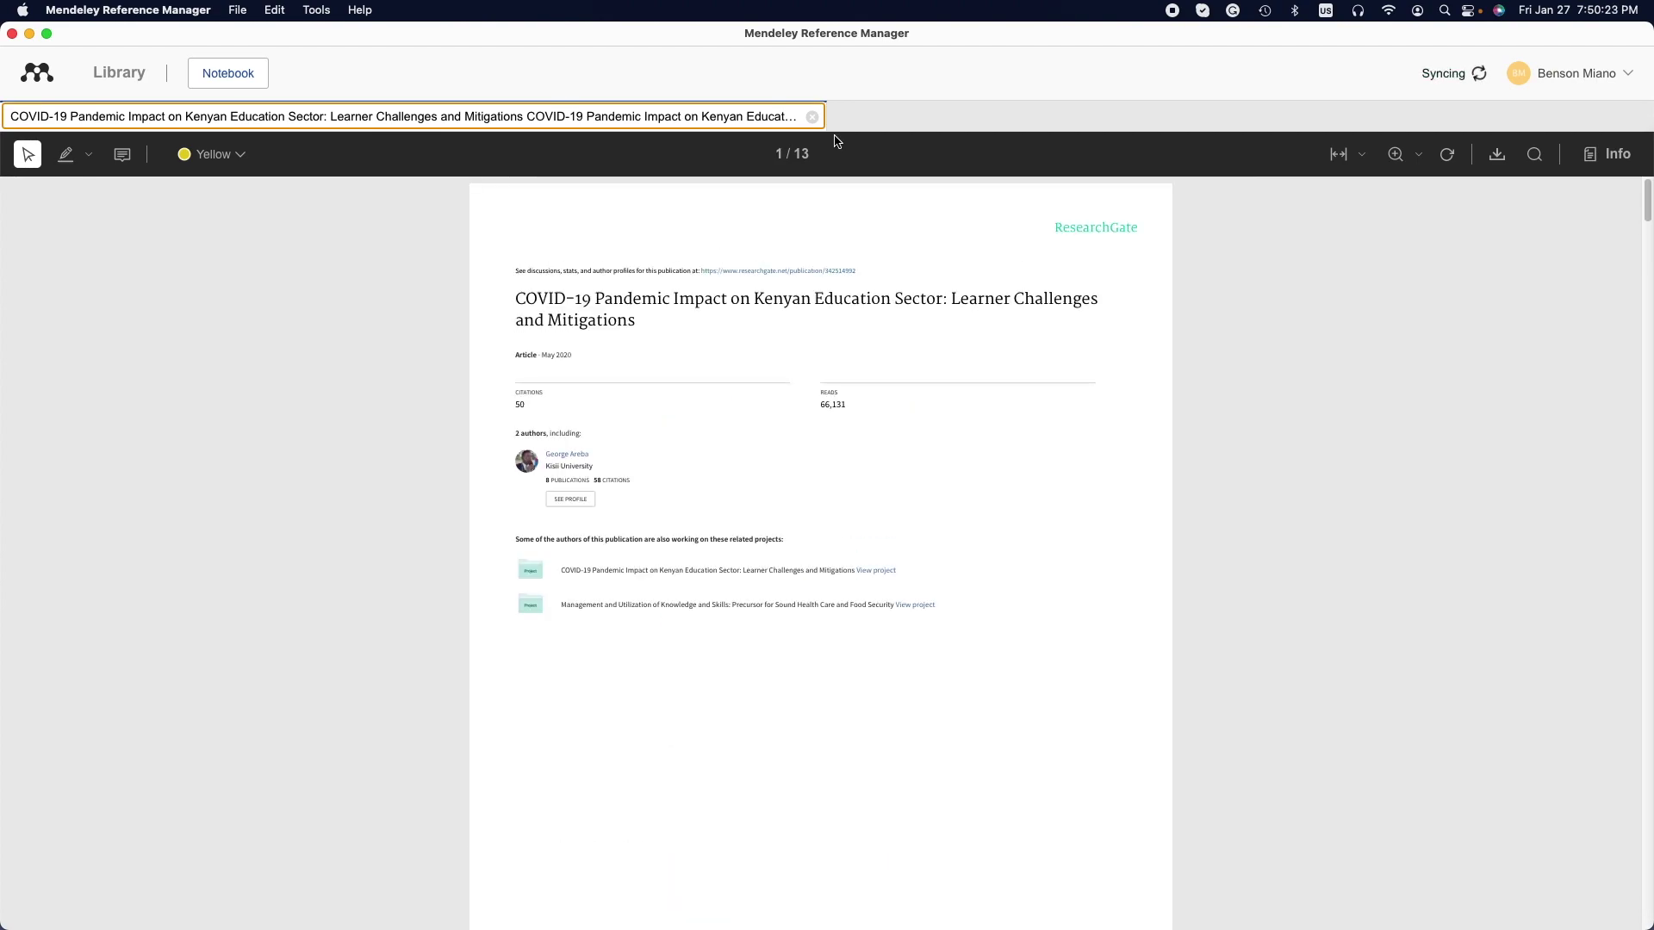
{"action": "left_click", "coordinate": [814, 118]}
{"action": "left_click", "coordinate": [812, 117]}
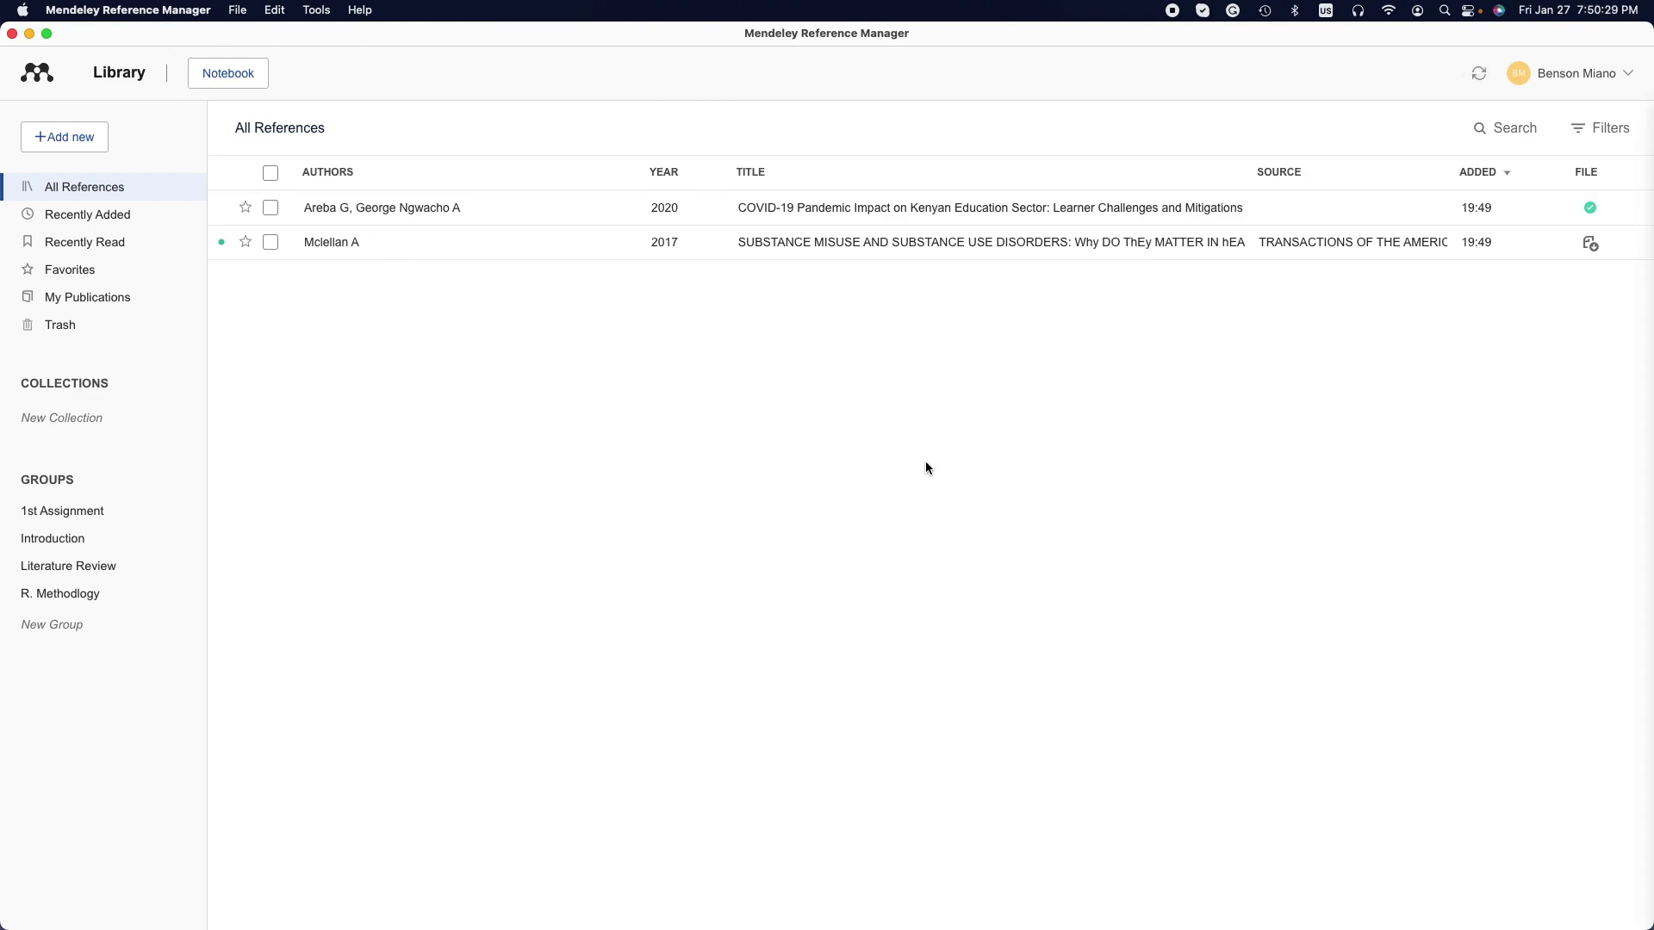
Step: Start a manual reference entry and make its identifier field ready for input
{"action": "left_click", "coordinate": [91, 143]}
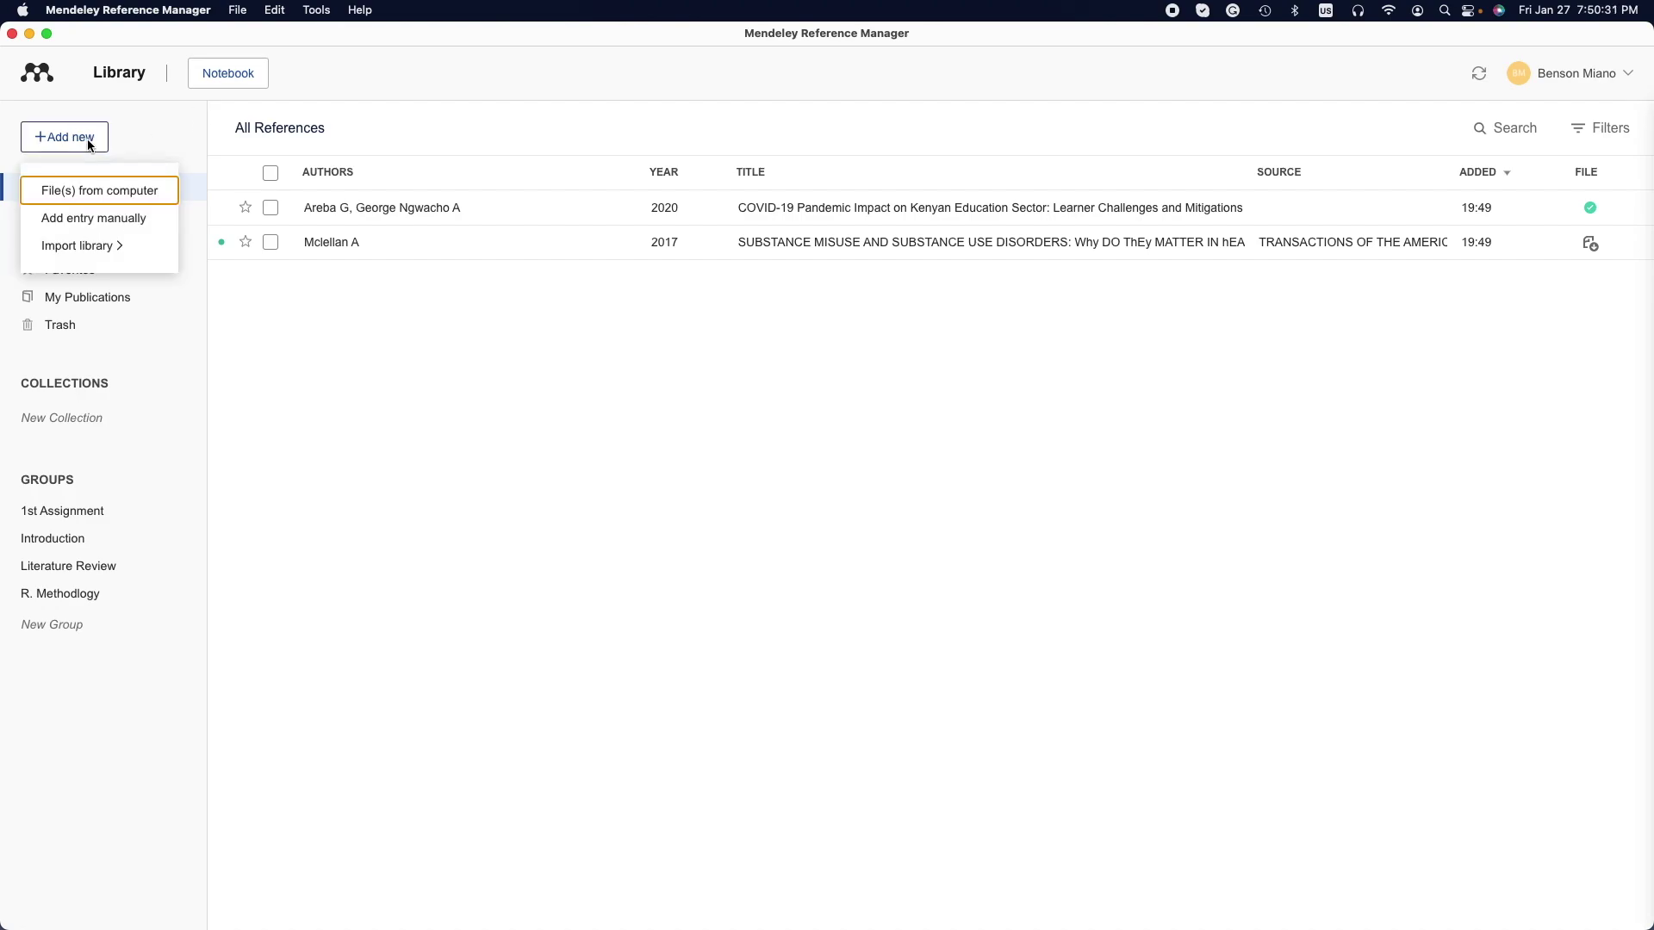
{"action": "left_click", "coordinate": [82, 228]}
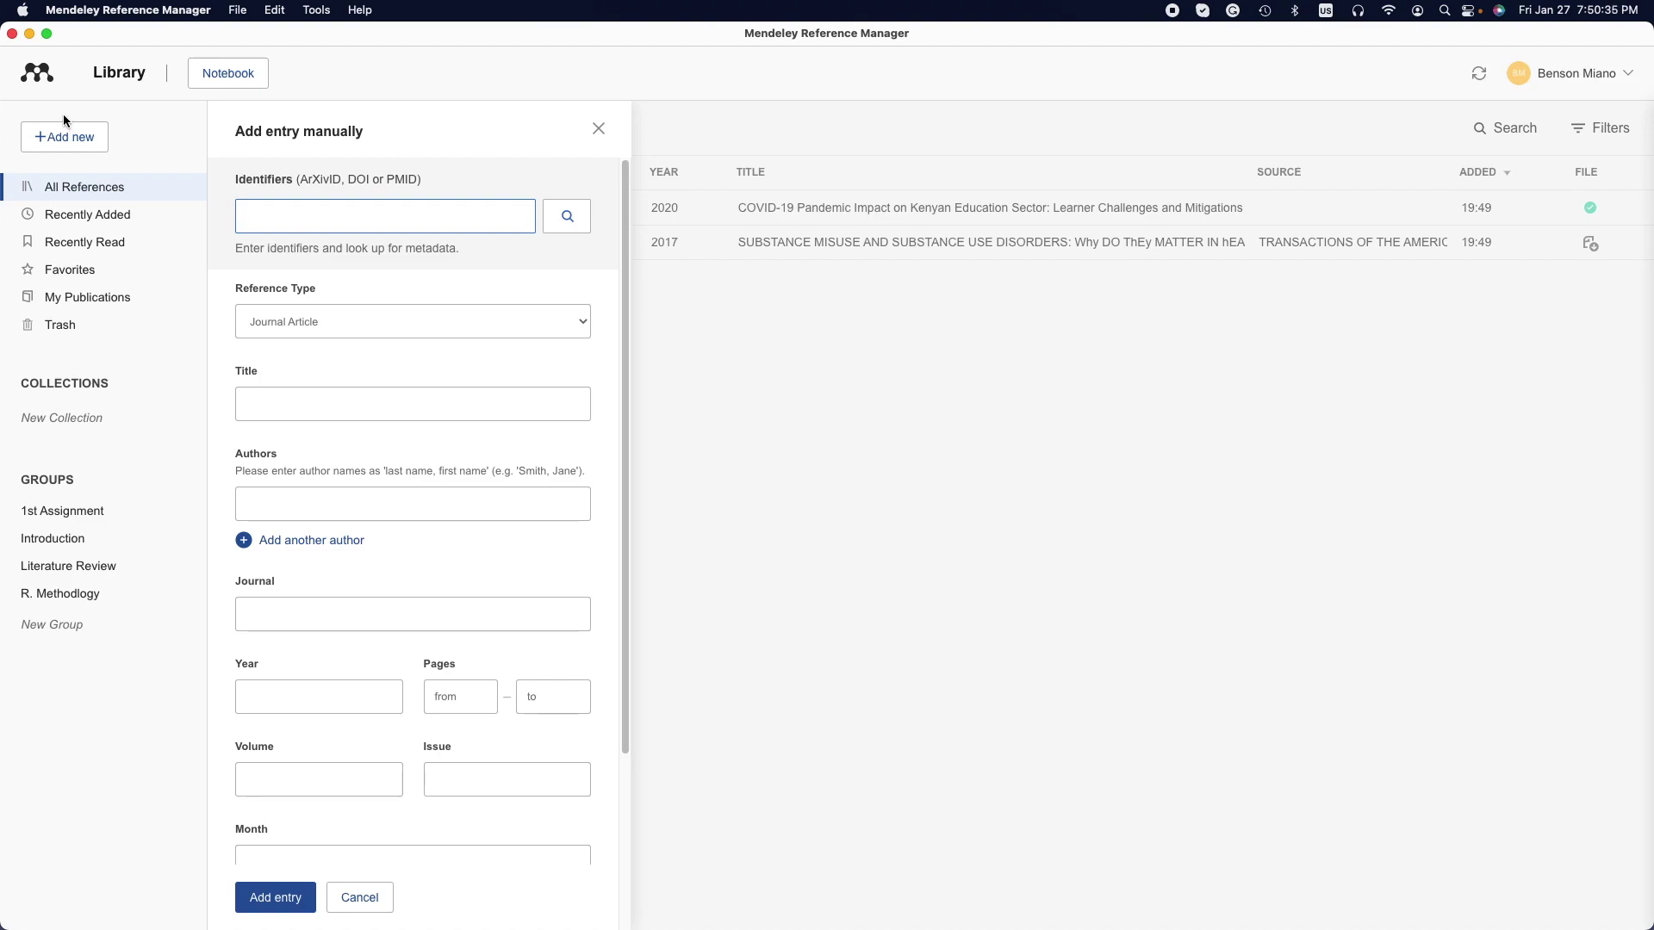
{"action": "left_click", "coordinate": [63, 136]}
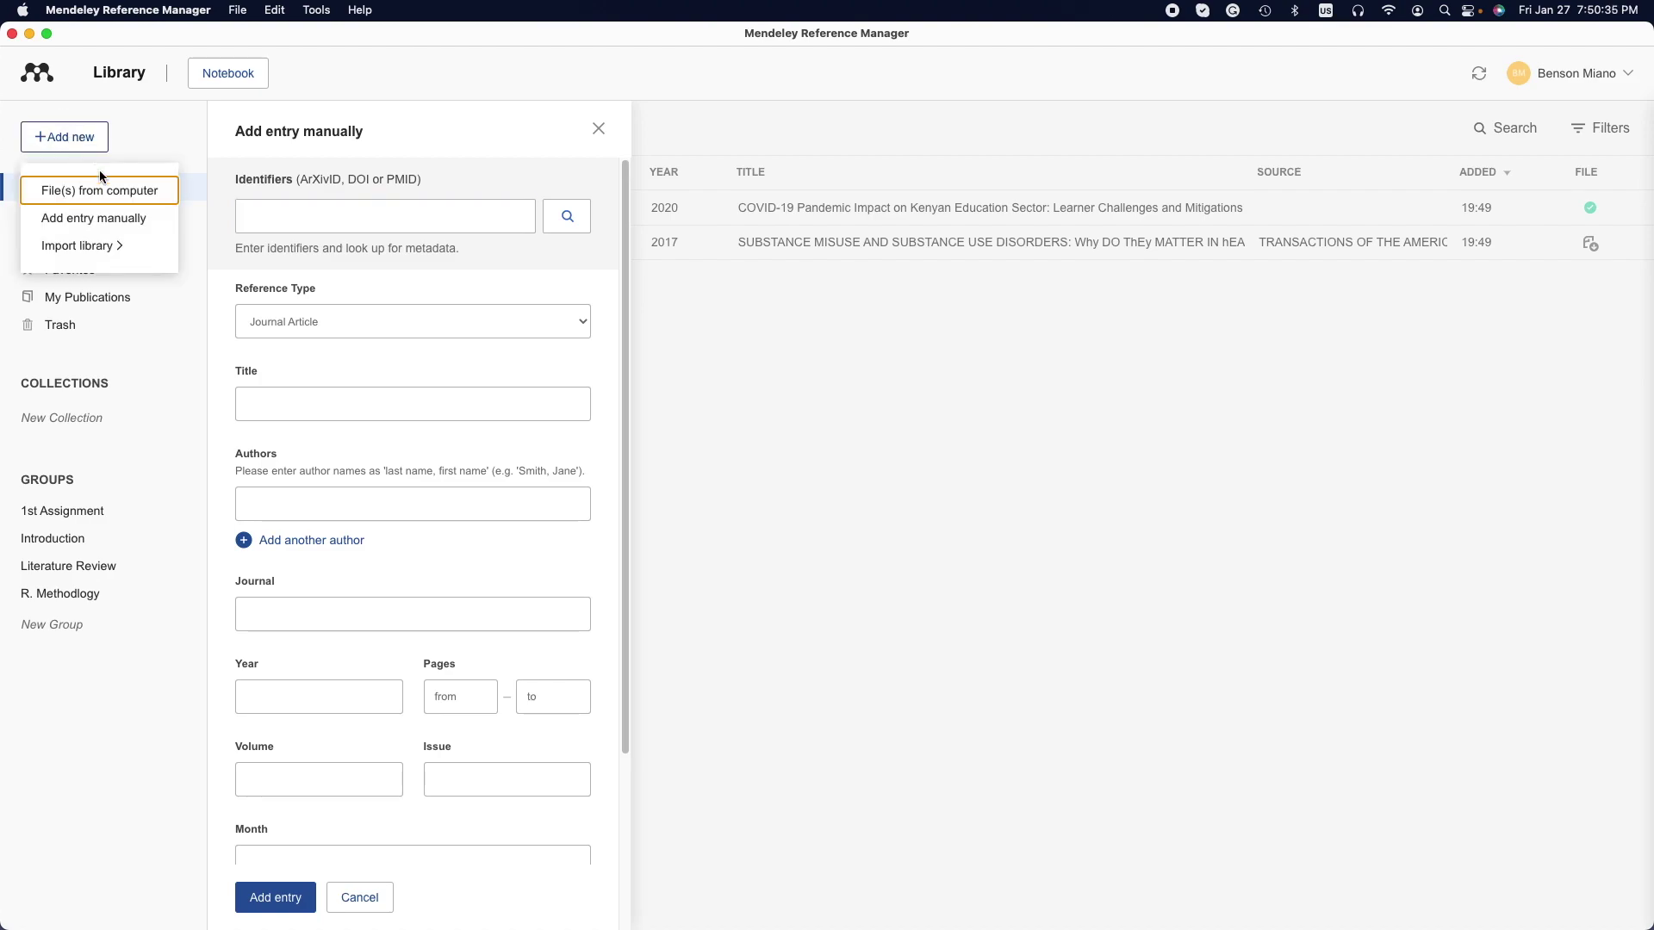
{"action": "left_click", "coordinate": [430, 178]}
{"action": "left_click", "coordinate": [407, 223]}
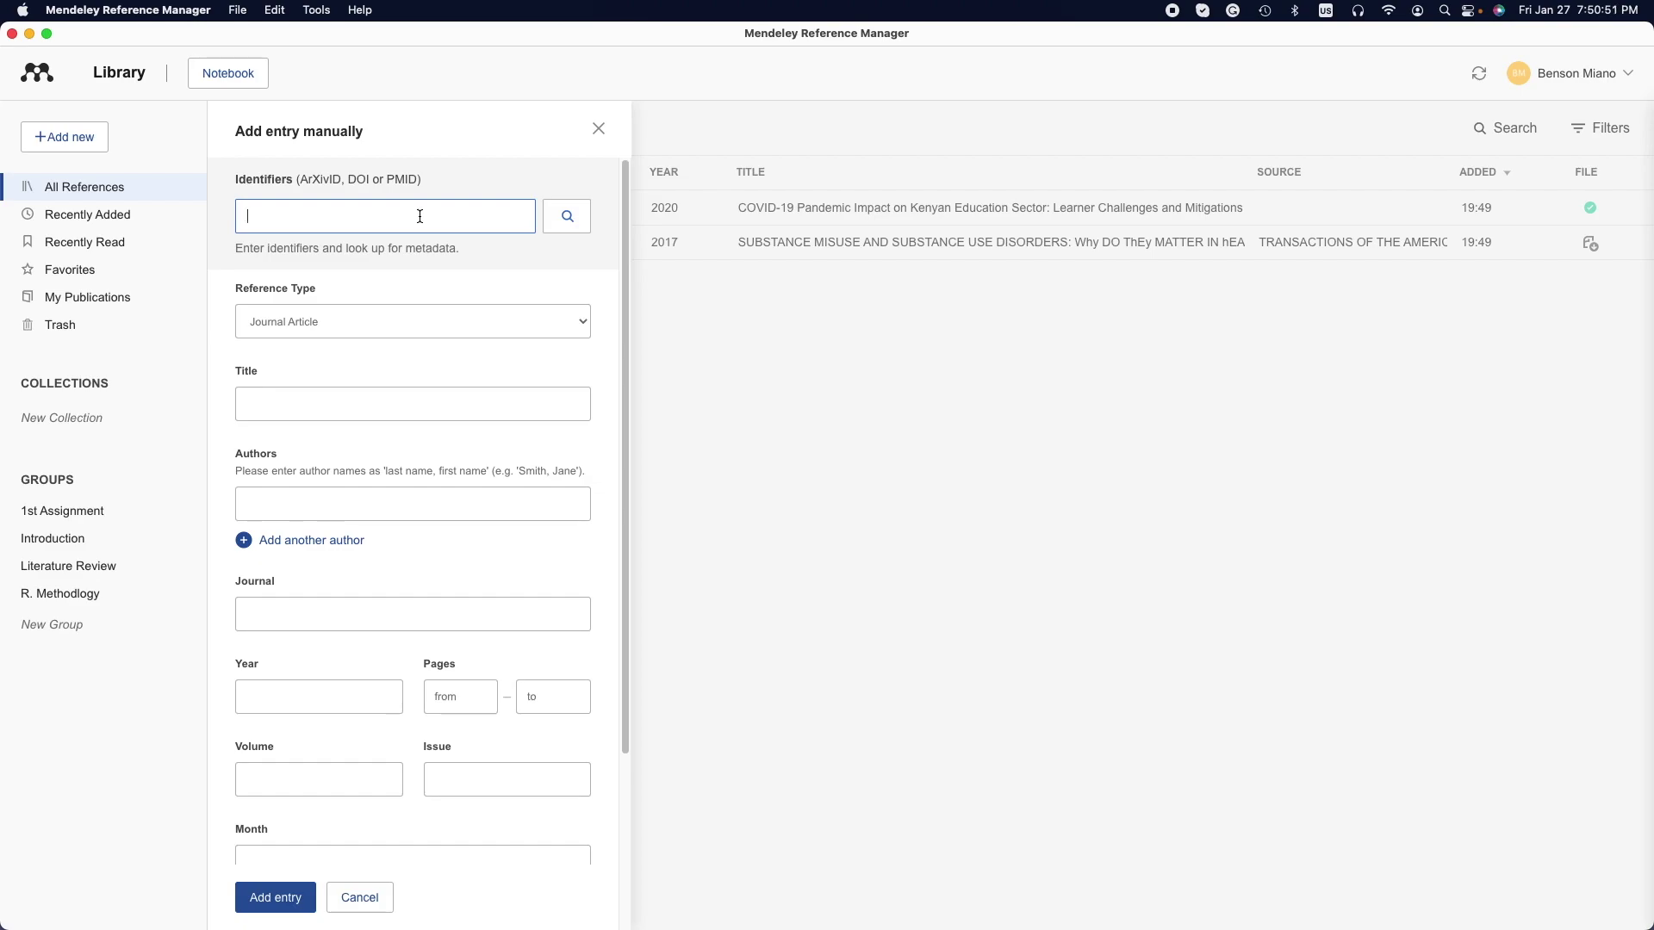
Step: Switch to Chrome and copy the DOI 10.1016/j.pcl.2021.05.009 from the PMC article "The Effect of COVID-19 on Education"
{"action": "mouse_move", "coordinate": [3, 301]}
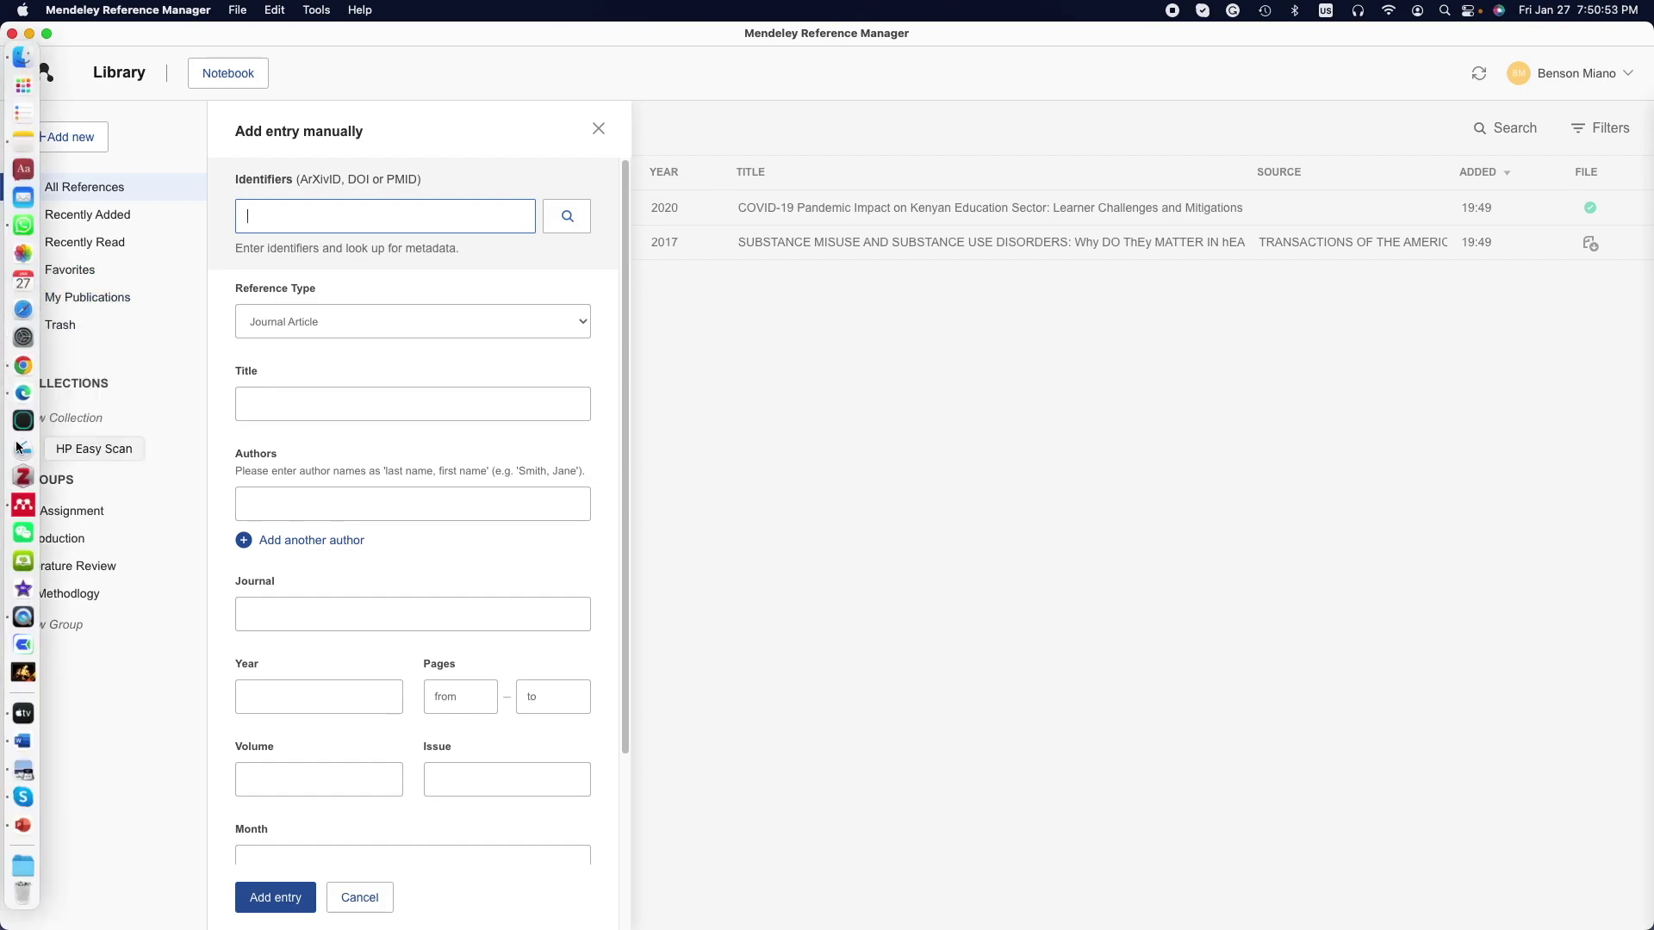
{"action": "left_click", "coordinate": [22, 364]}
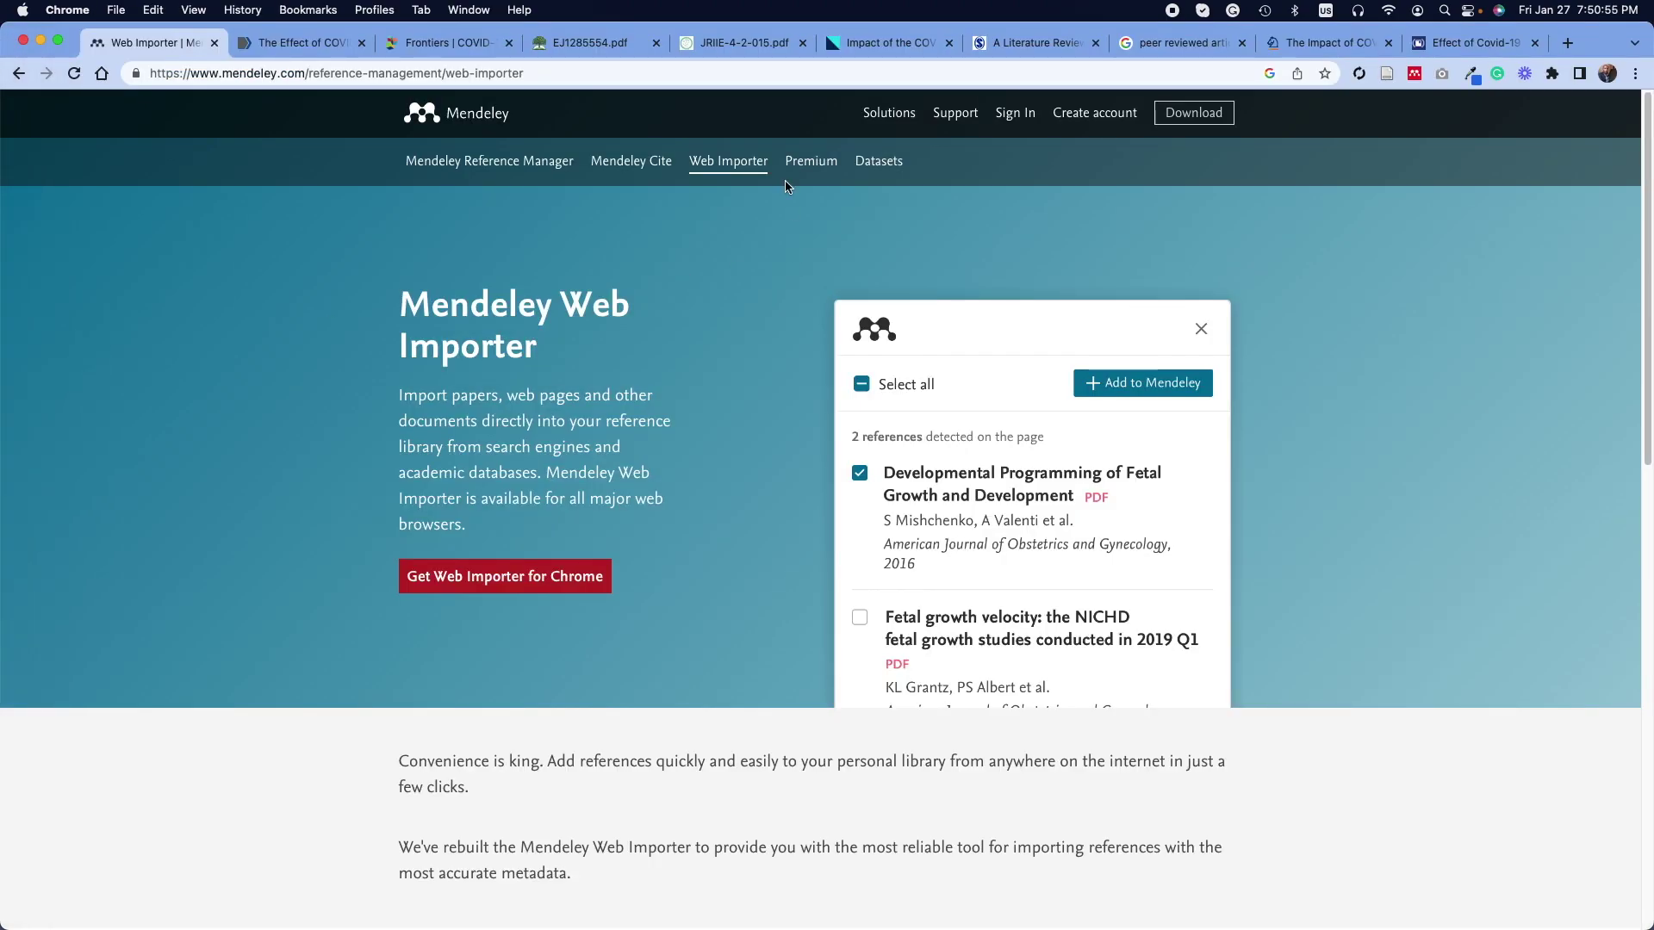
{"action": "left_click", "coordinate": [340, 44]}
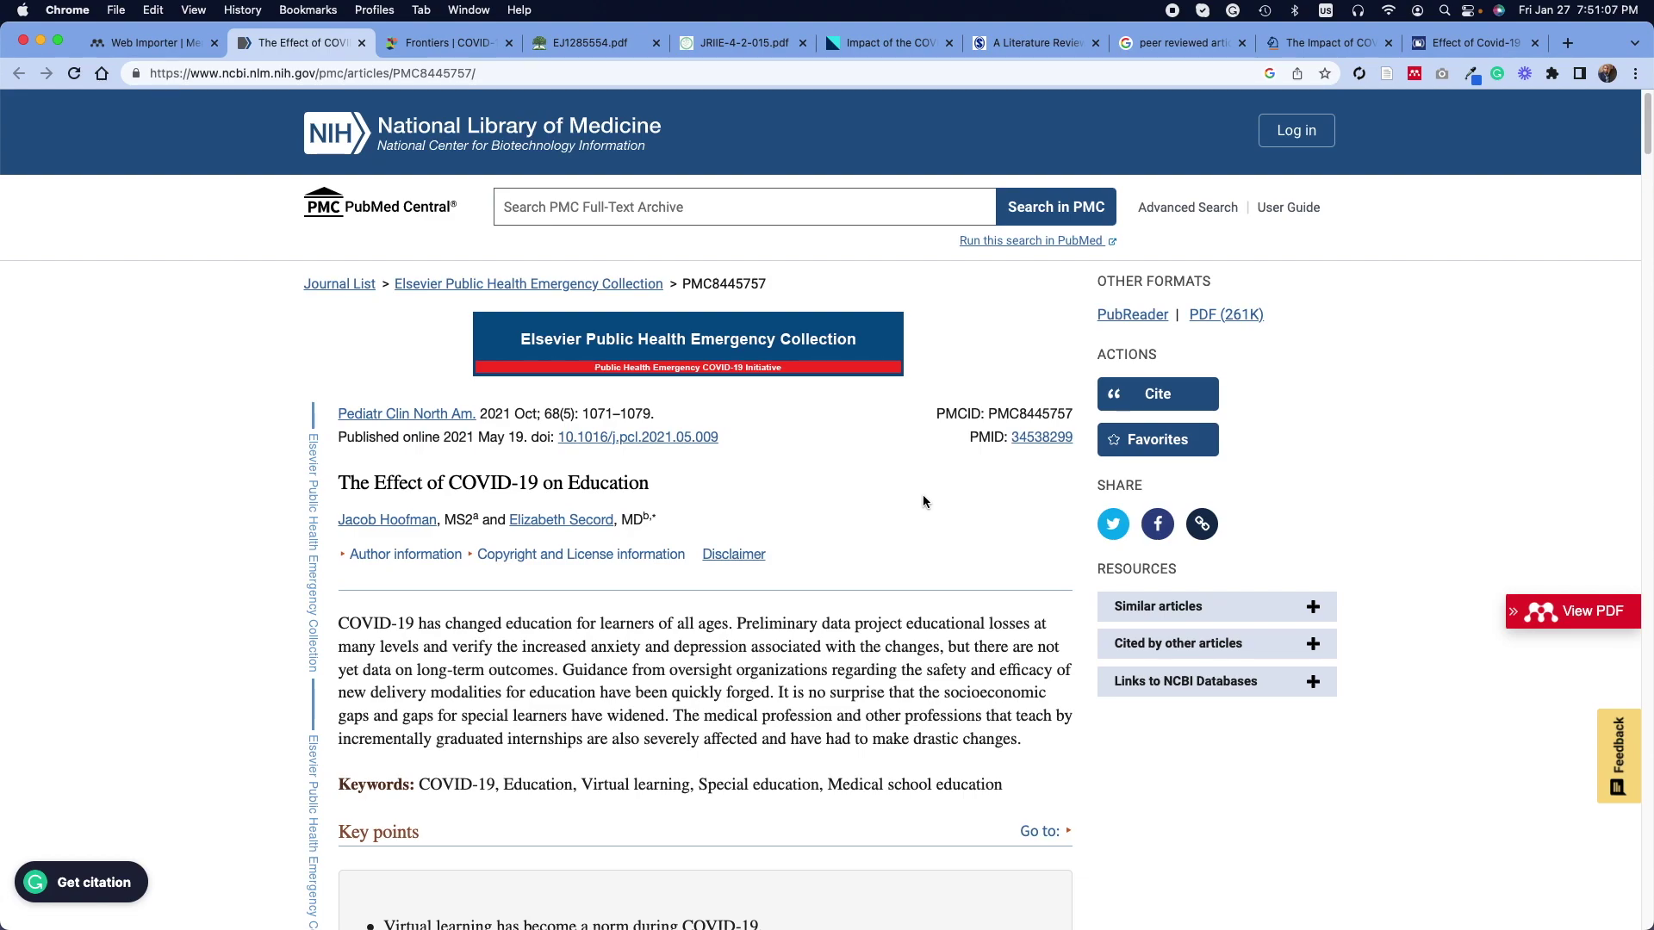
{"action": "scroll", "coordinate": [900, 541], "scroll_direction": "down", "scroll_amount": 1}
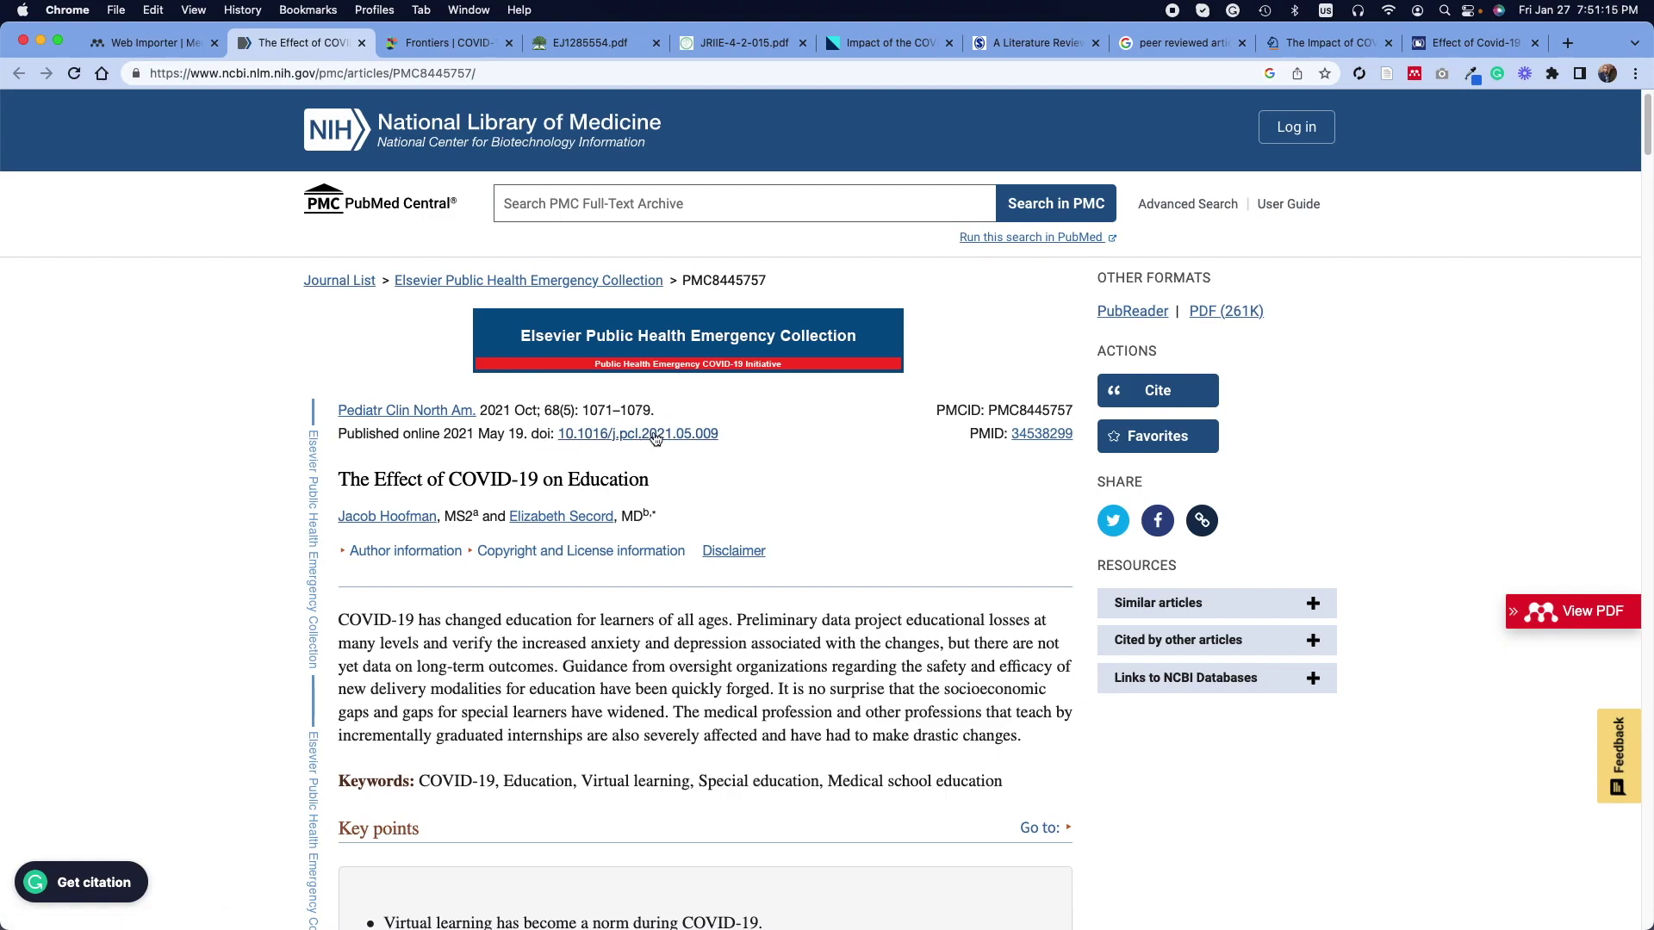
{"action": "right_click", "coordinate": [661, 437]}
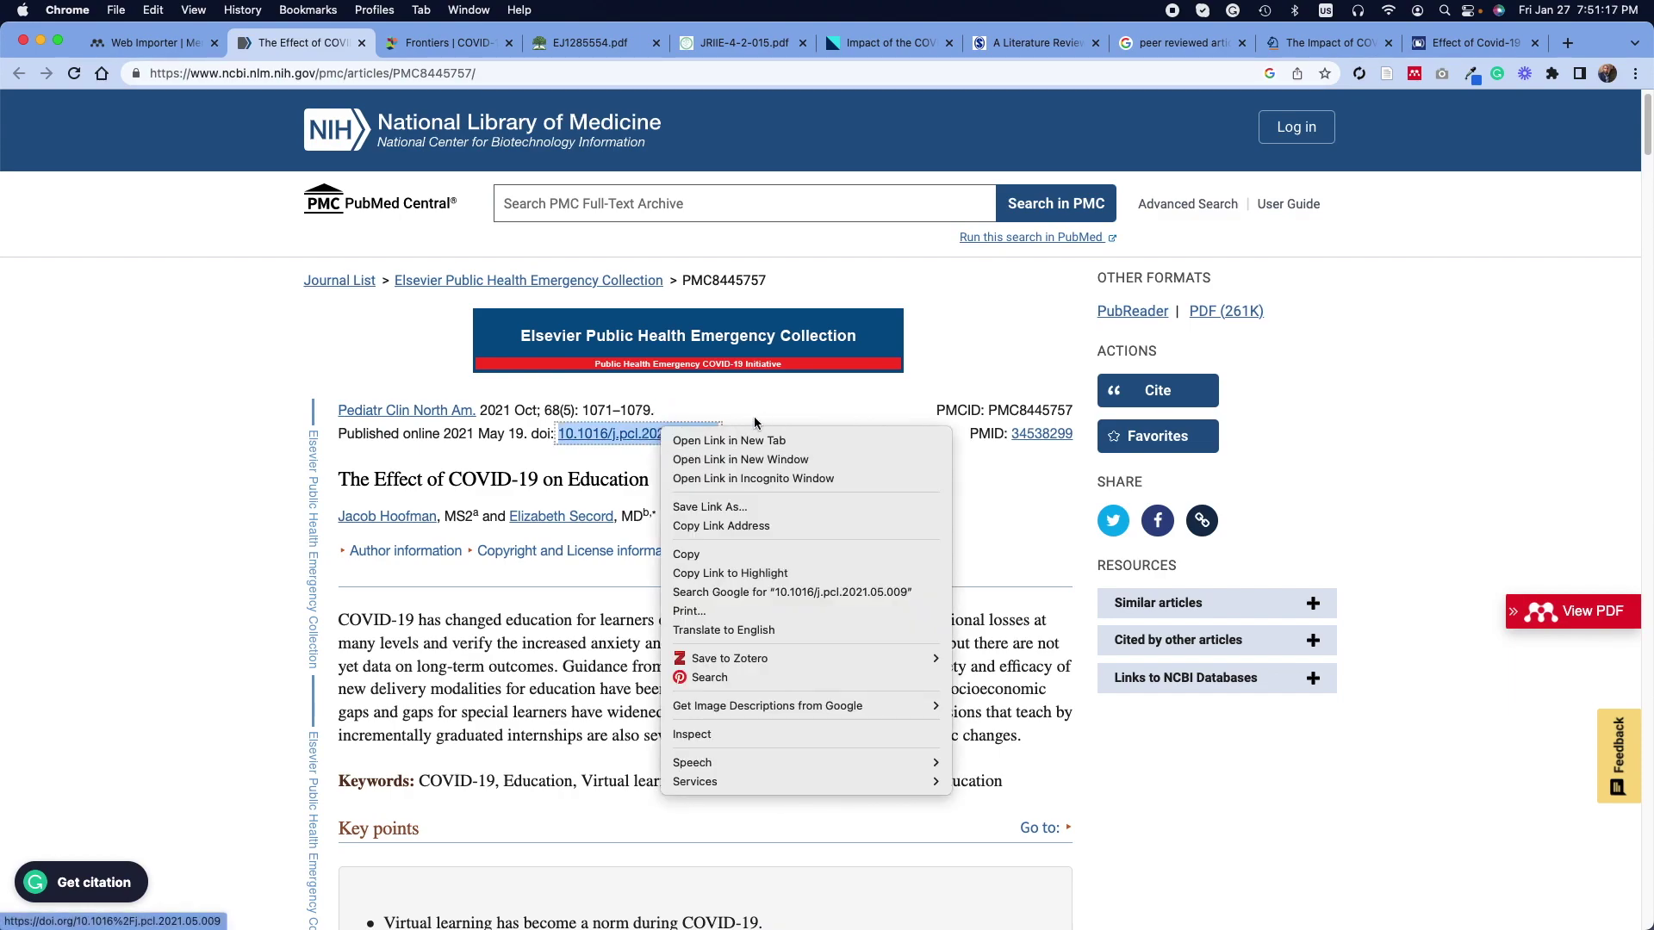
{"action": "left_click", "coordinate": [631, 455]}
{"action": "left_click", "coordinate": [757, 448]}
{"action": "left_click_drag", "start_coordinate": [758, 448], "coordinate": [557, 435]}
{"action": "right_click", "coordinate": [560, 436]}
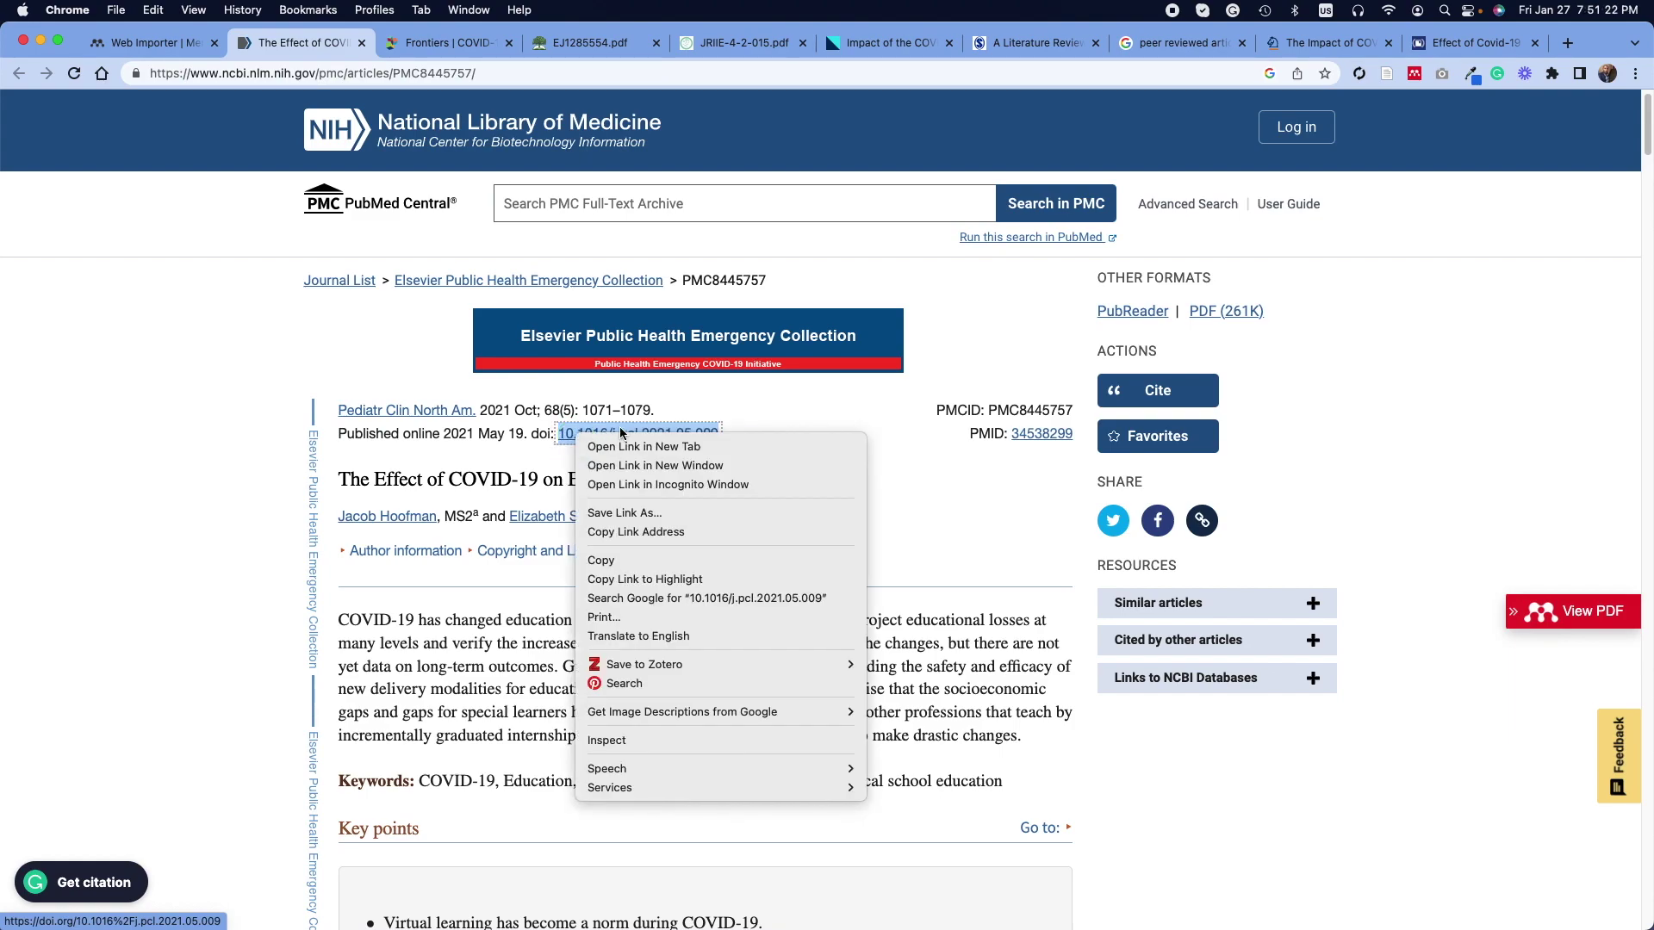
{"action": "left_click", "coordinate": [633, 561]}
Step: Return to Mendeley Reference Manager and look up the metadata for the identifier 10.1016/j.pcl.2021.05.009
{"action": "mouse_move", "coordinate": [5, 637]}
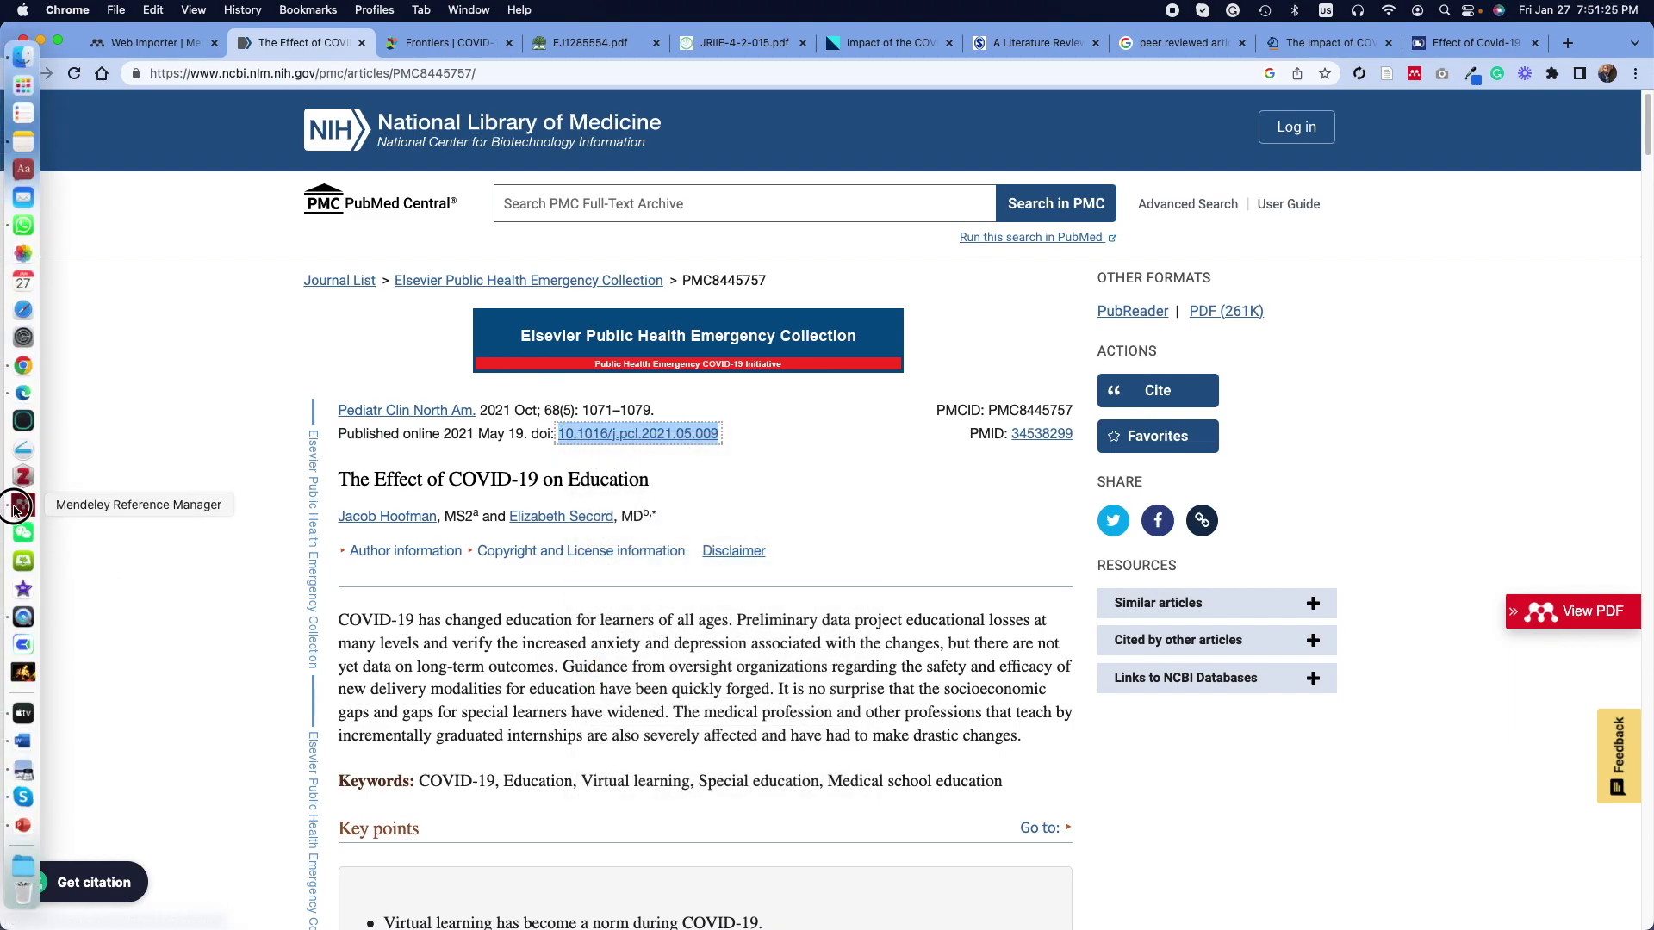
{"action": "left_click", "coordinate": [14, 508]}
{"action": "key", "text": "super+v"}
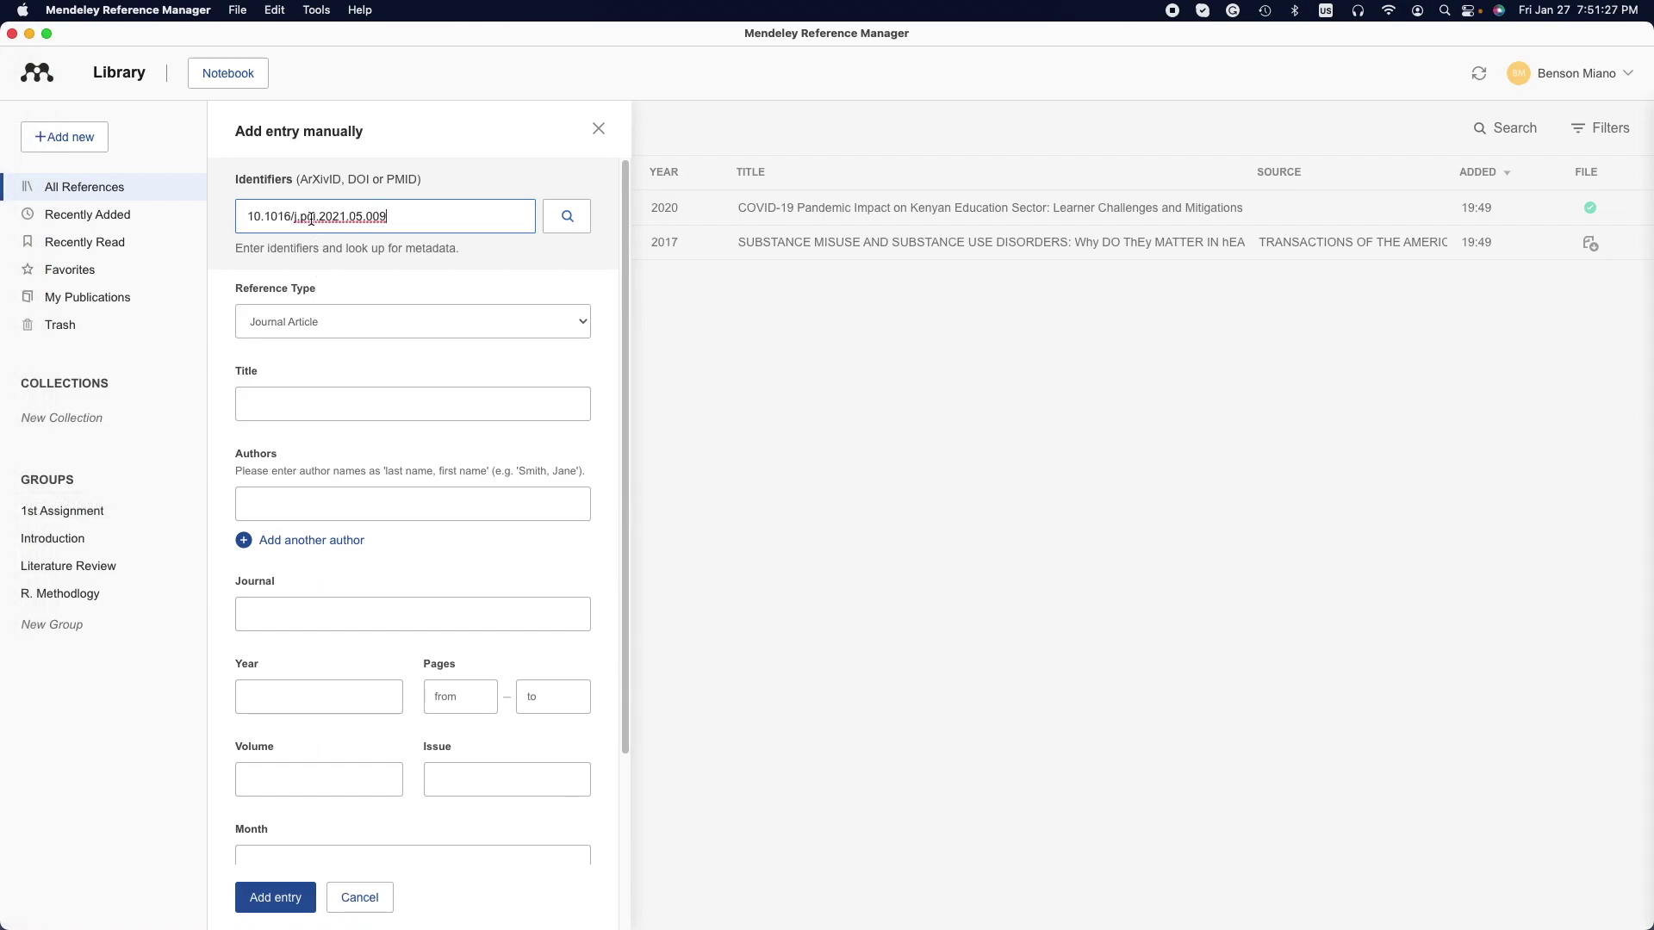
{"action": "left_click", "coordinate": [582, 215]}
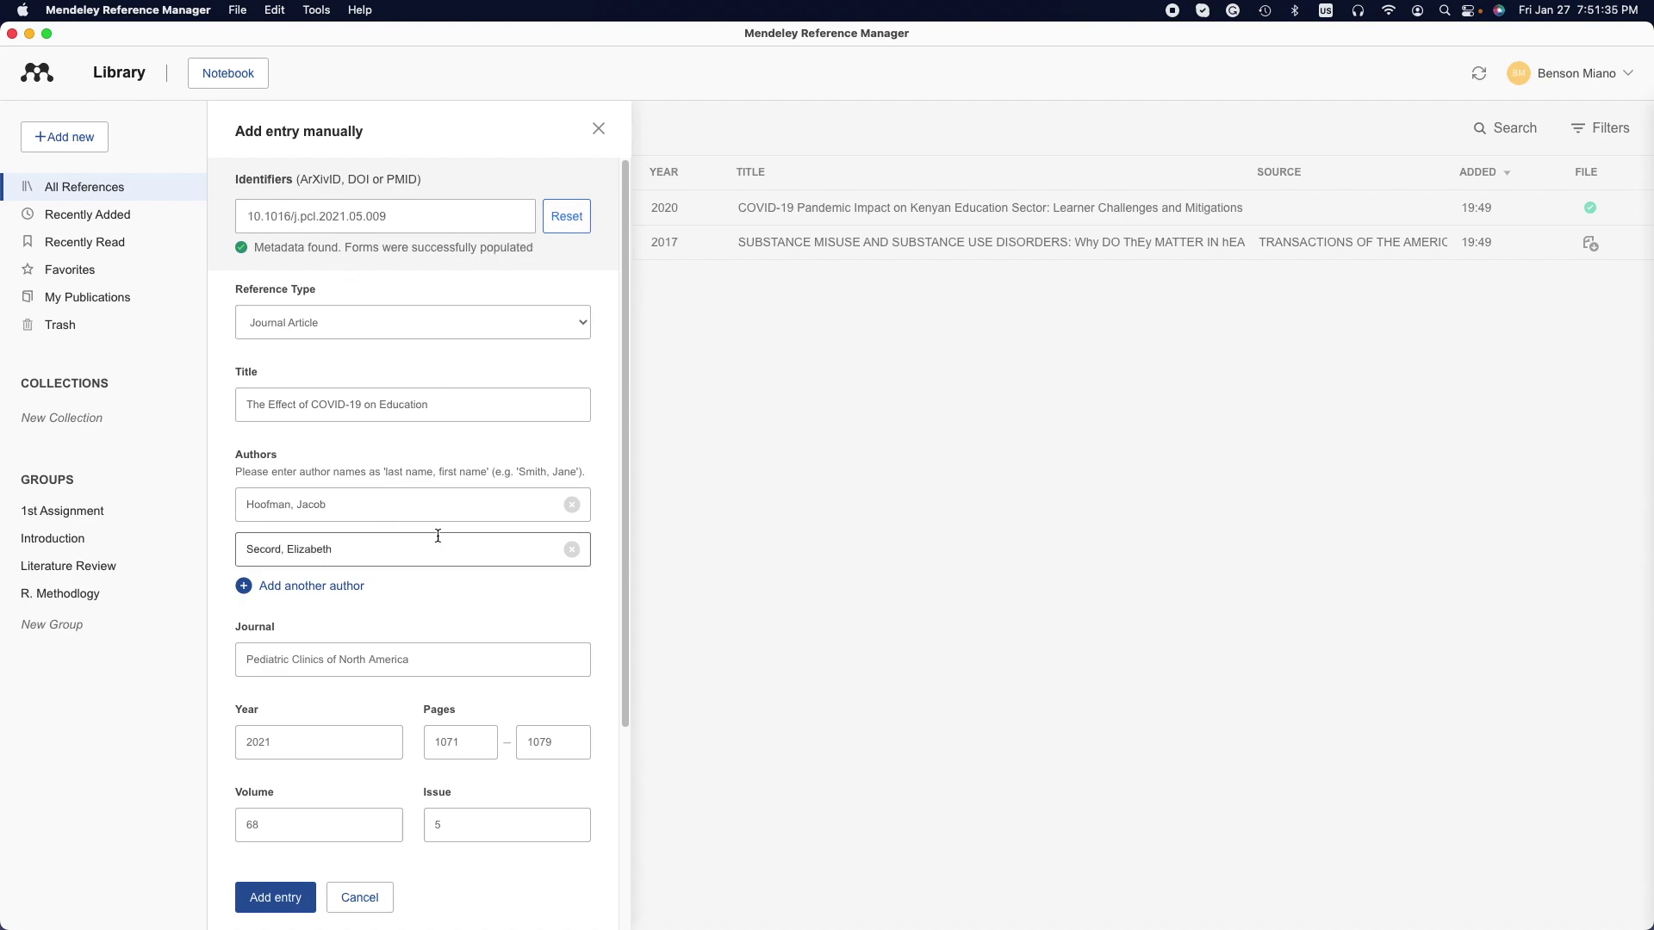
Step: Review the retrieved details of "The Effect of COVID-19 on Education" down to the abstract and add the entry to the library
{"action": "scroll", "coordinate": [422, 534], "scroll_direction": "down", "scroll_amount": 1}
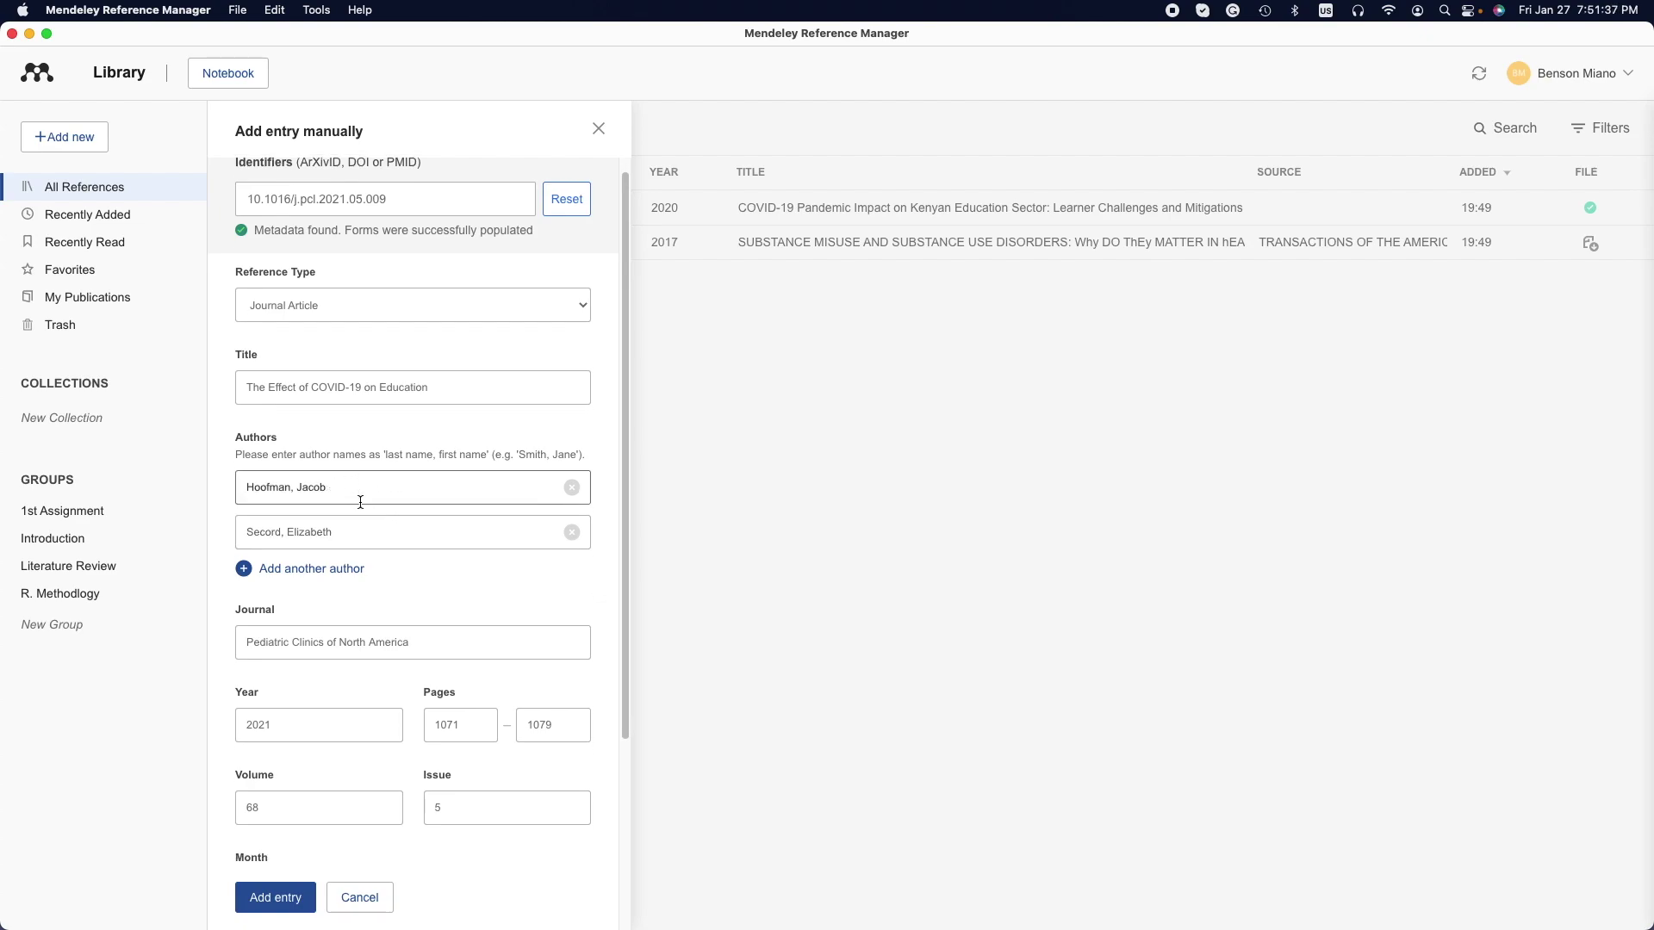
{"action": "scroll", "coordinate": [448, 544], "scroll_direction": "down", "scroll_amount": 2}
{"action": "scroll", "coordinate": [431, 551], "scroll_direction": "down", "scroll_amount": 4}
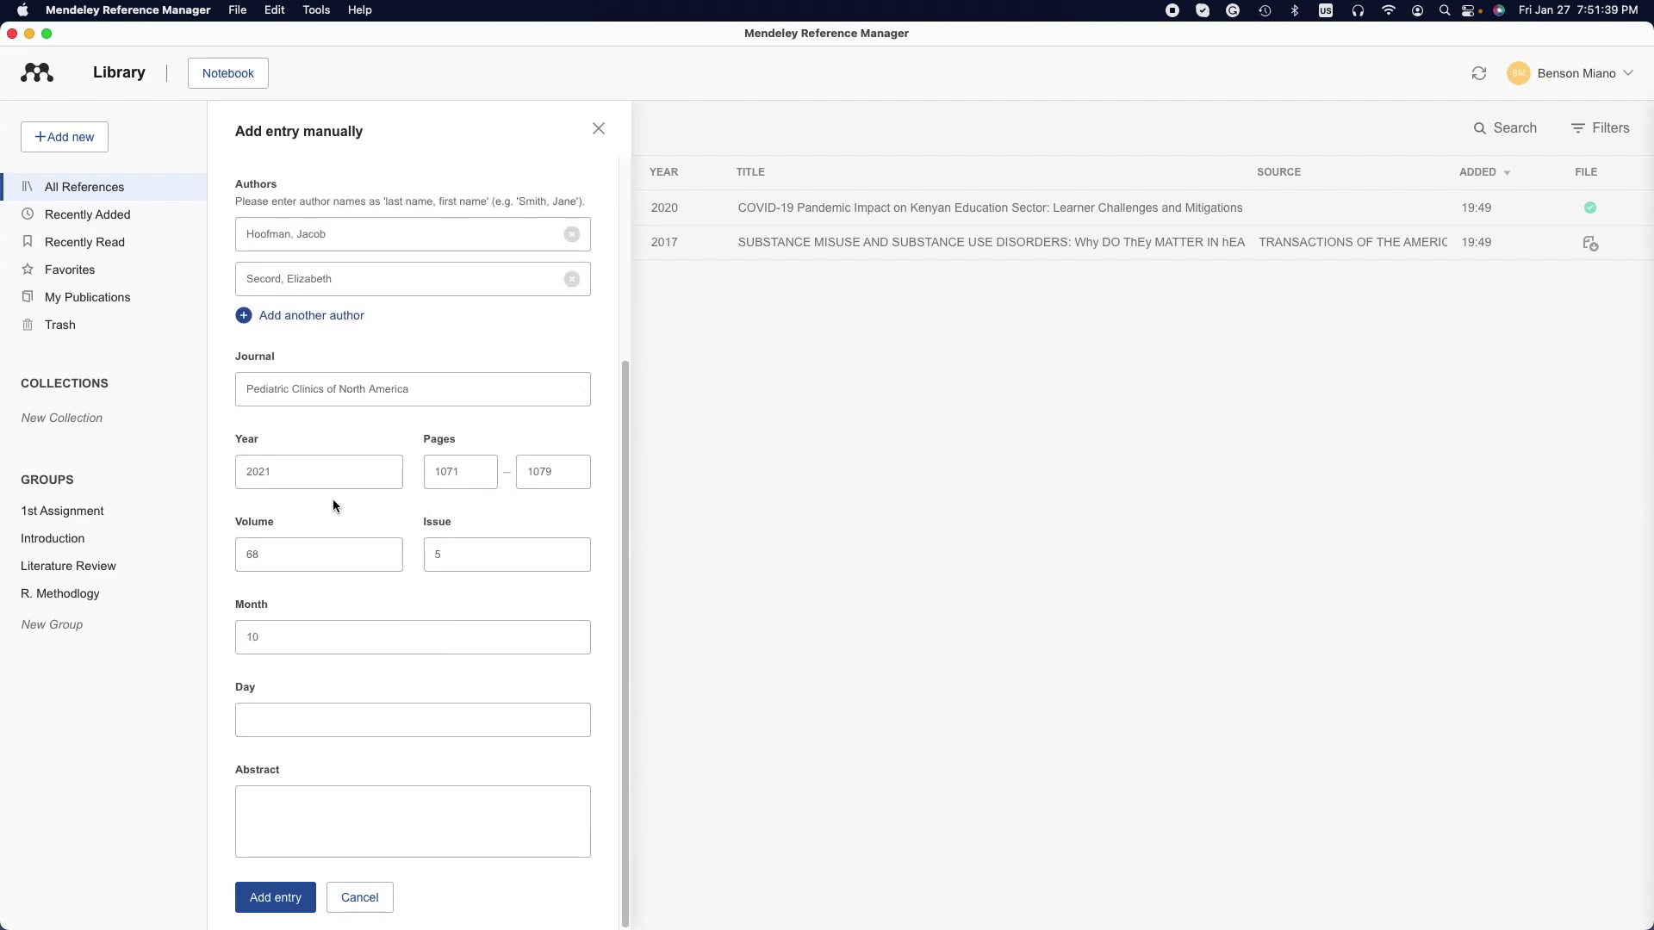
{"action": "left_click", "coordinate": [358, 554]}
{"action": "left_click", "coordinate": [531, 556]}
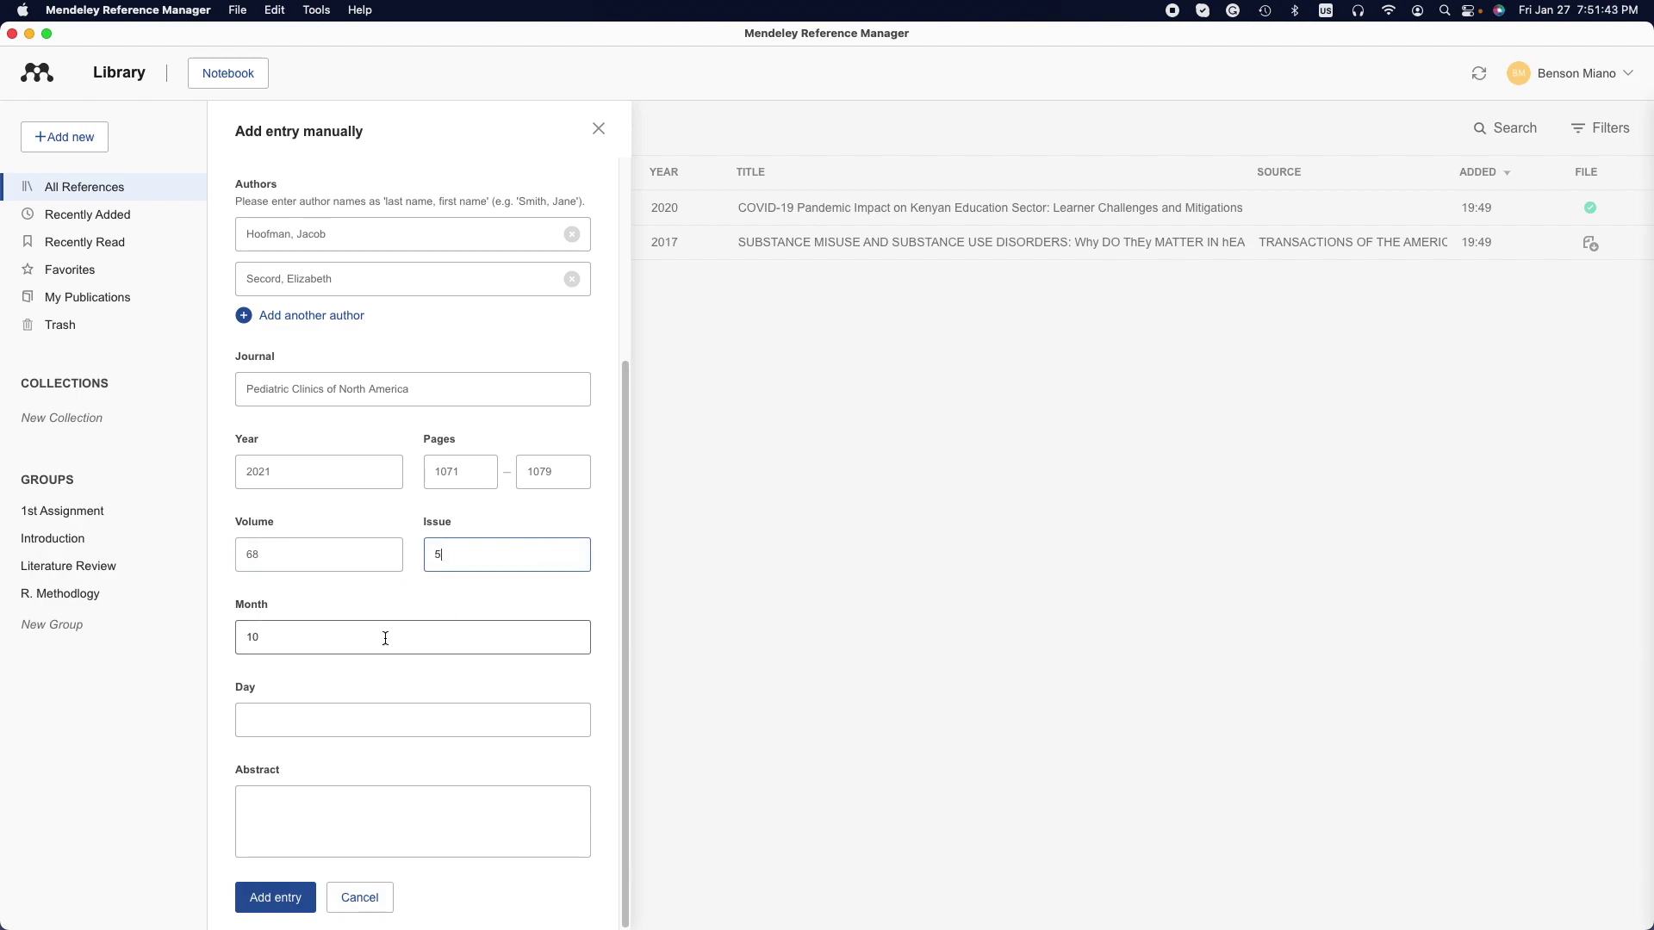
{"action": "left_click", "coordinate": [267, 898]}
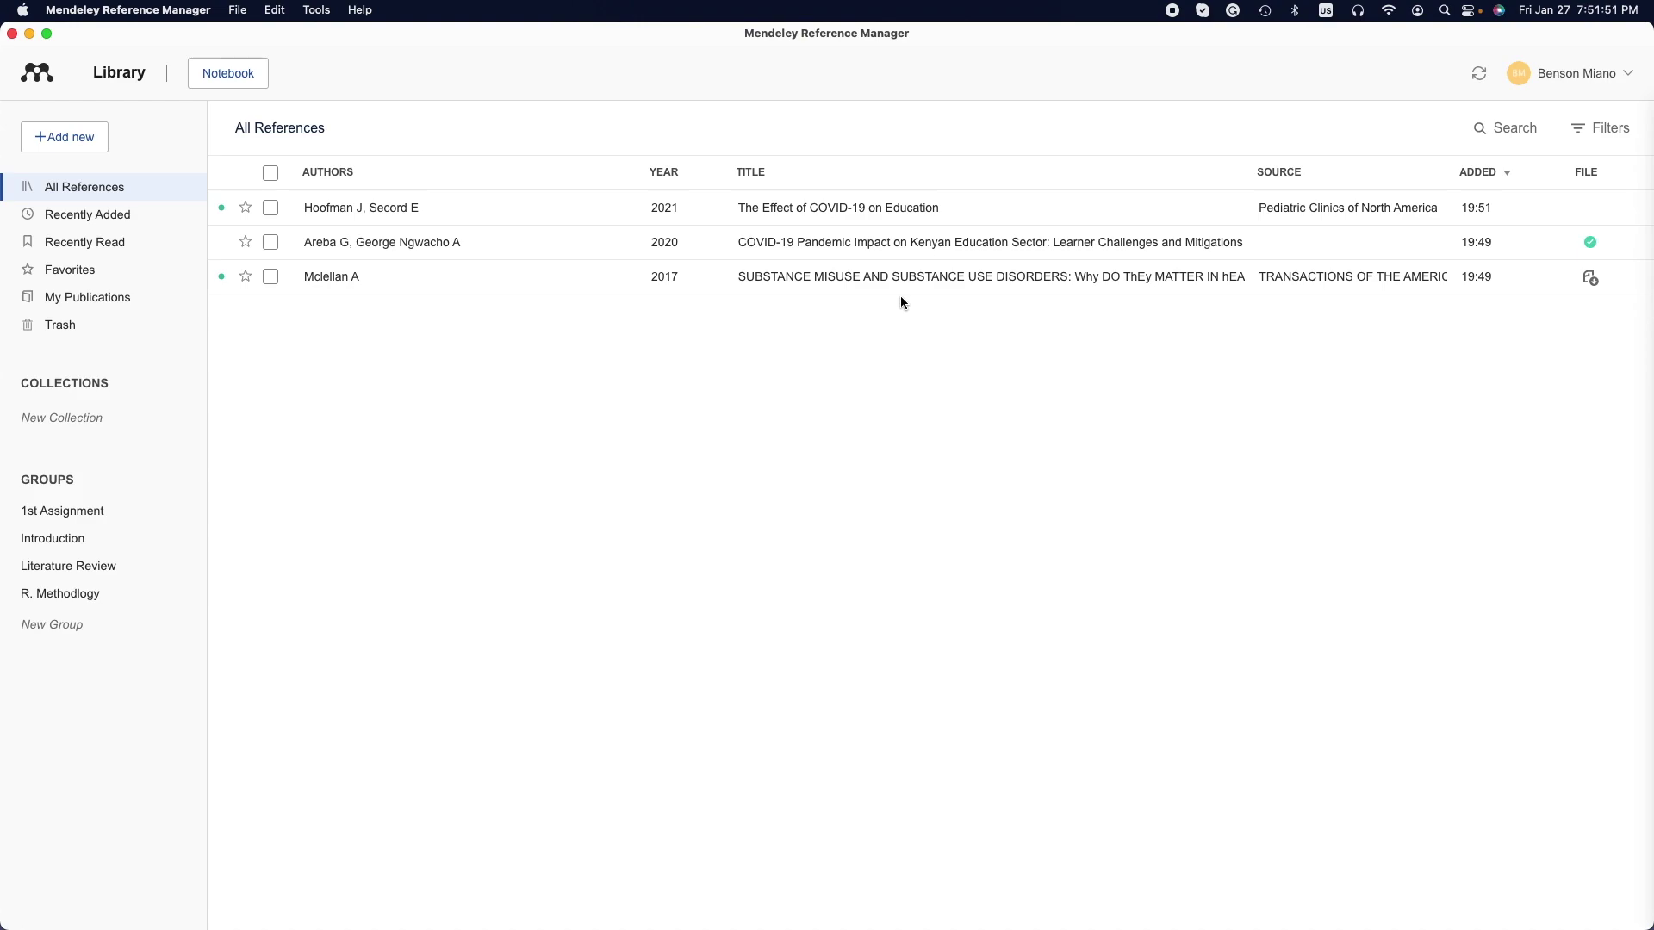
{"action": "left_click", "coordinate": [24, 367]}
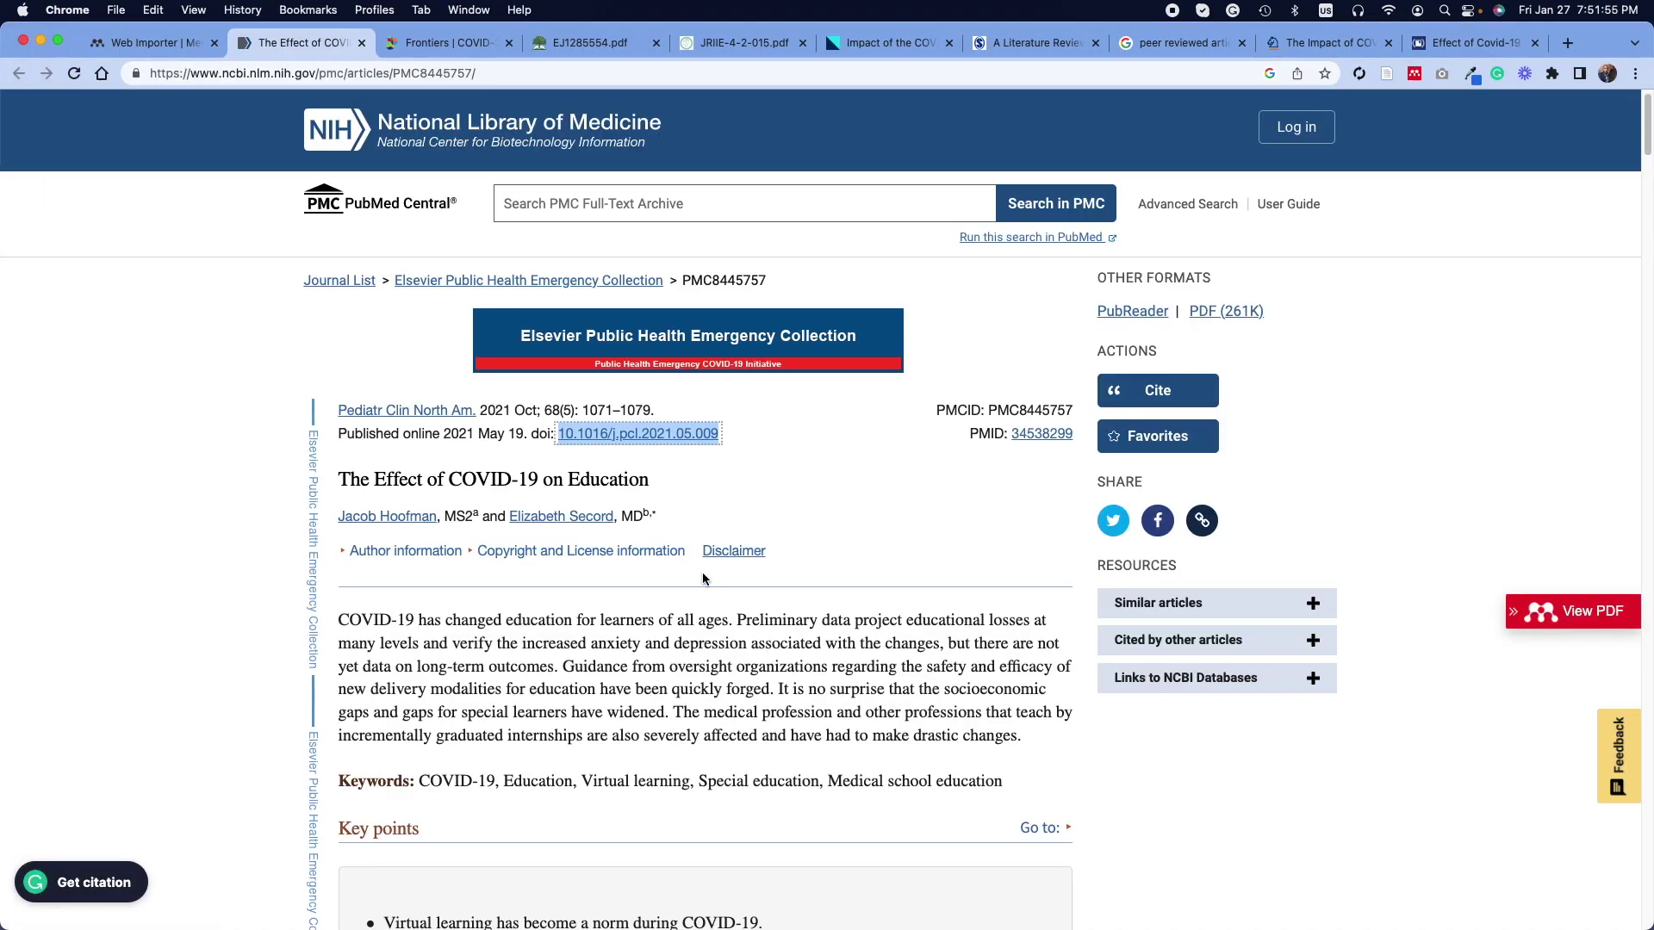
{"action": "left_click", "coordinate": [457, 43]}
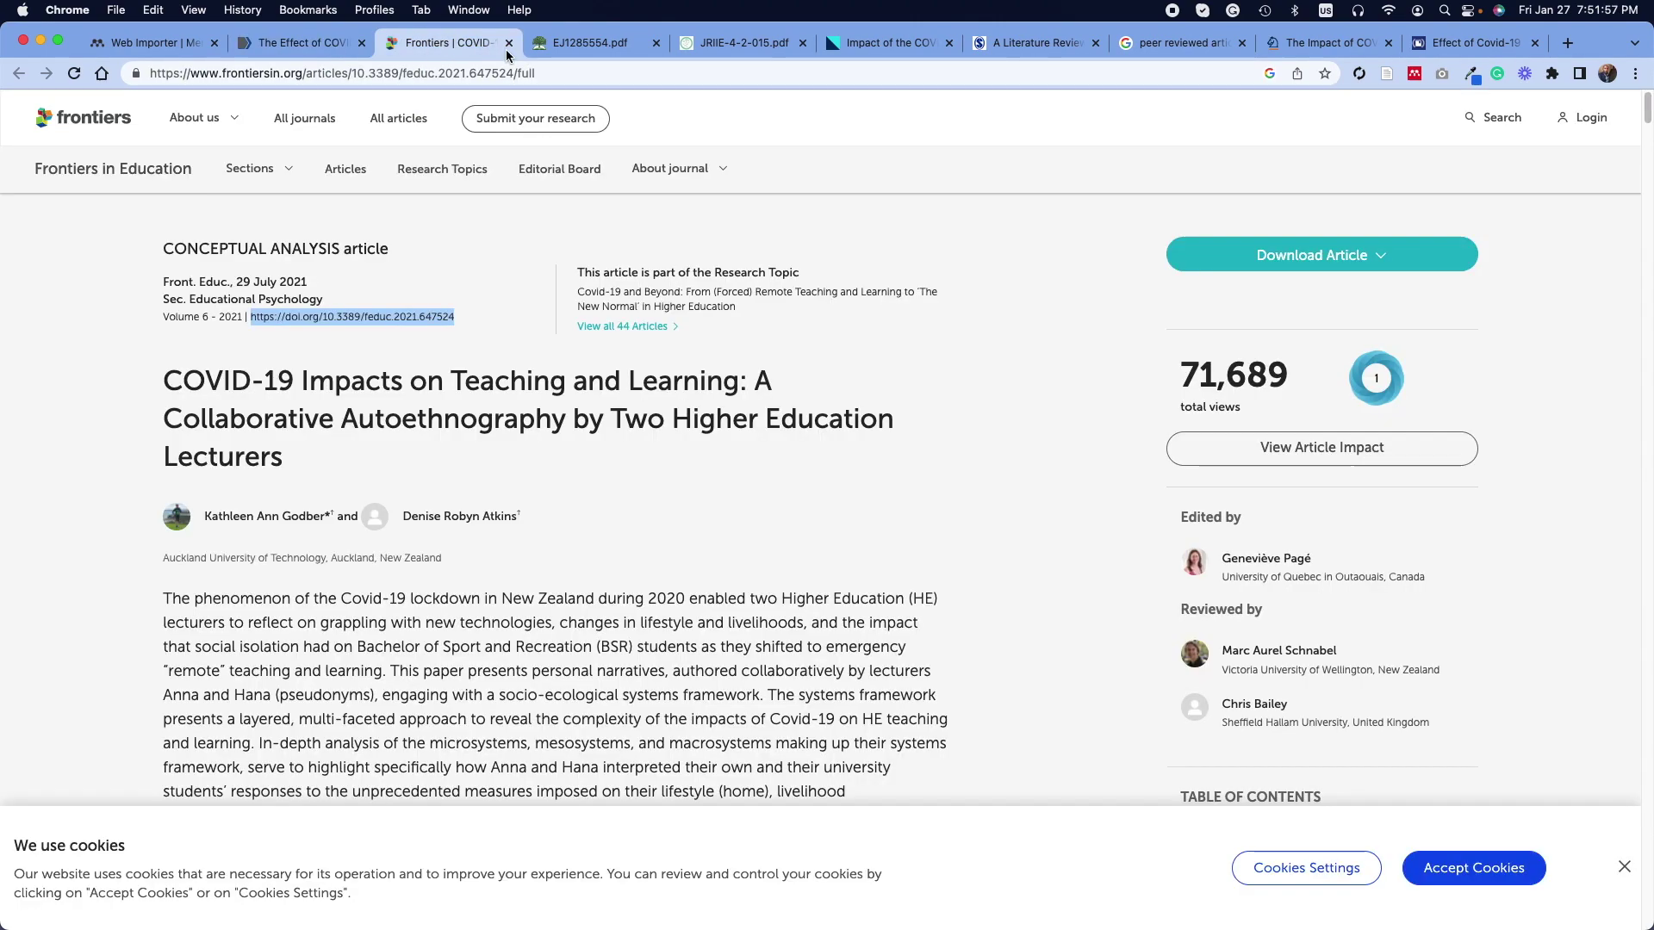
{"action": "left_click", "coordinate": [786, 545]}
{"action": "left_click_drag", "start_coordinate": [456, 313], "coordinate": [260, 313]}
{"action": "left_click_drag", "start_coordinate": [251, 312], "coordinate": [249, 311]}
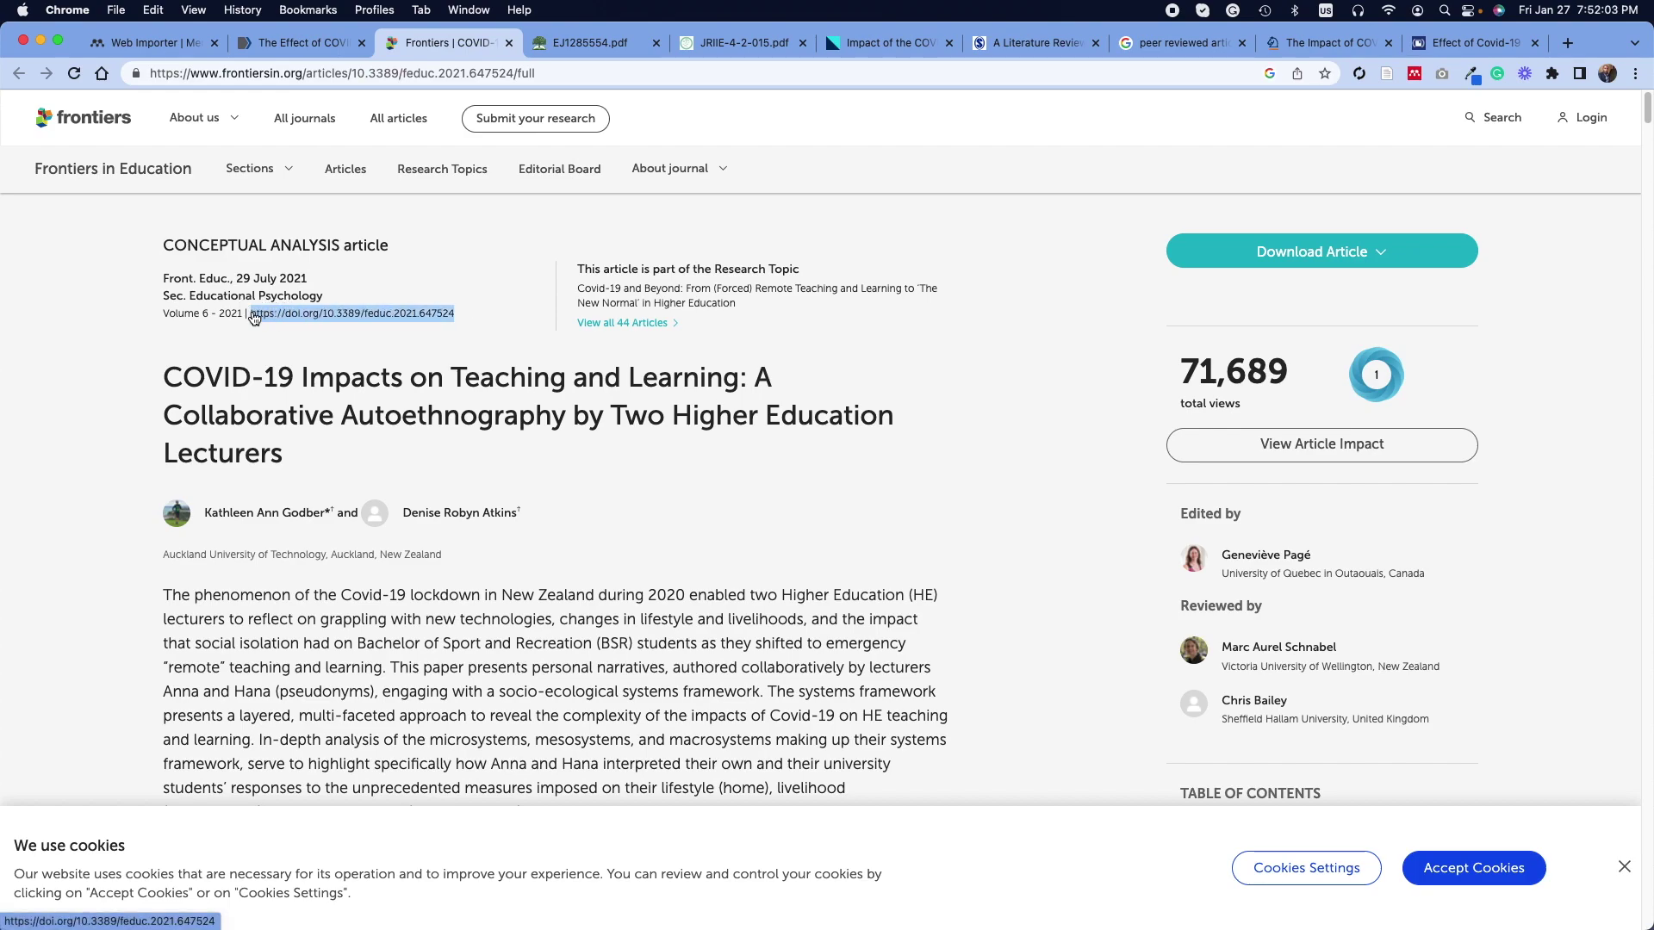
{"action": "right_click", "coordinate": [283, 311]}
{"action": "left_click", "coordinate": [386, 433]}
{"action": "left_click", "coordinate": [710, 525]}
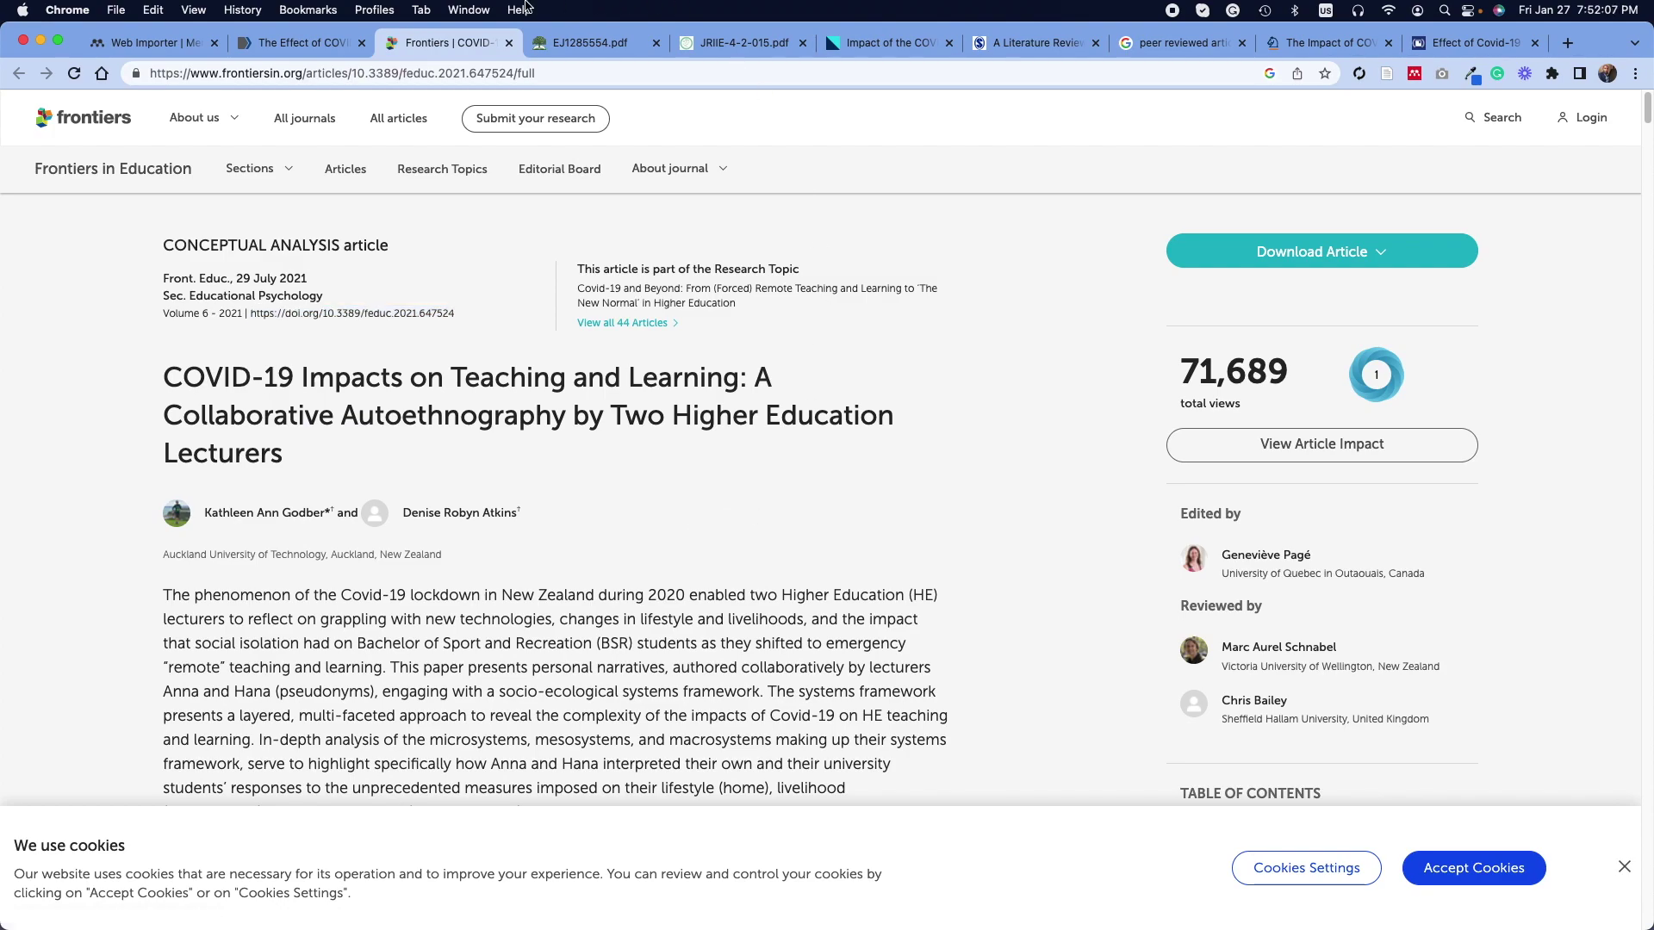
{"action": "left_click", "coordinate": [593, 42]}
{"action": "left_click", "coordinate": [443, 42]}
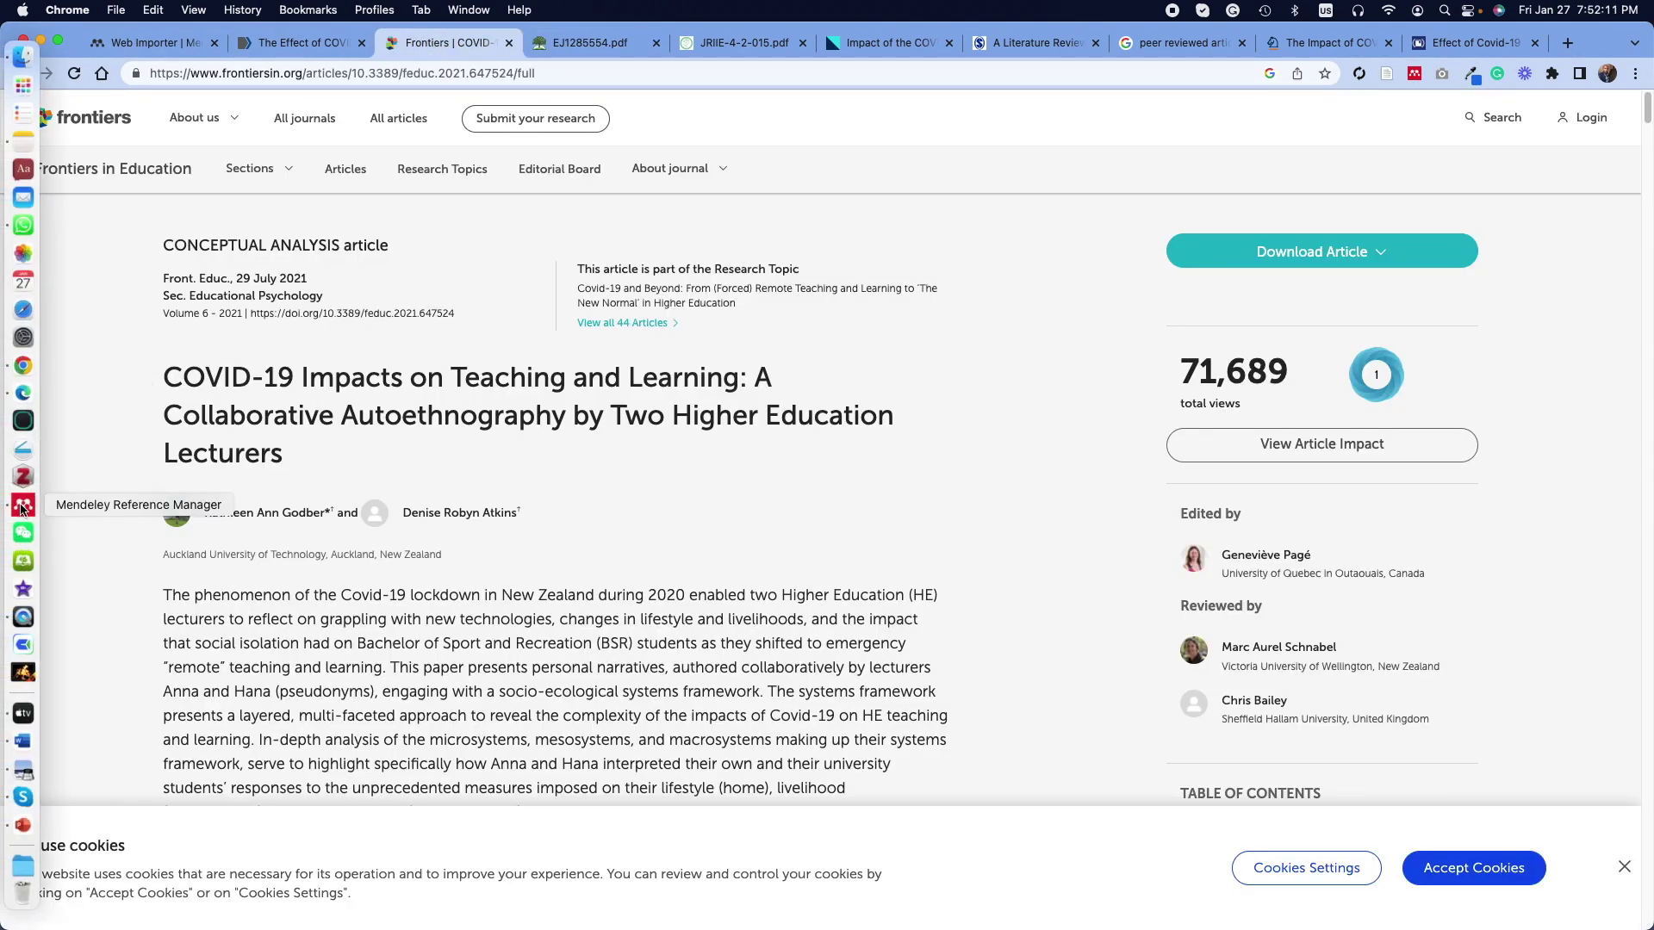
{"action": "left_click", "coordinate": [11, 505]}
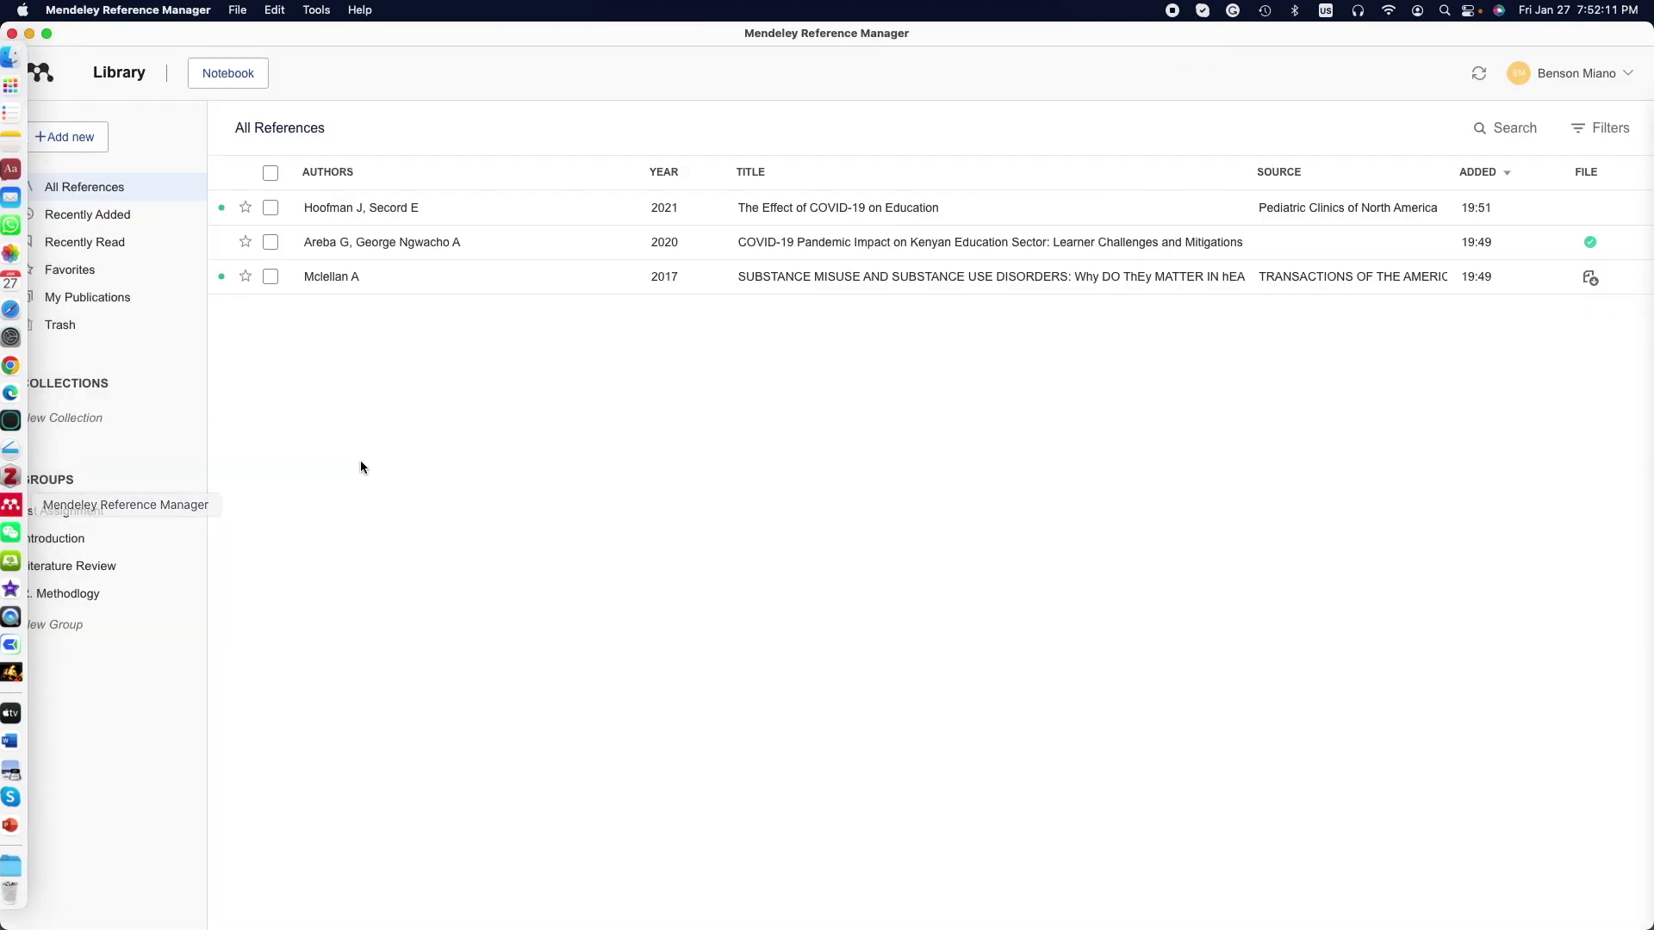
{"action": "left_click", "coordinate": [67, 140]}
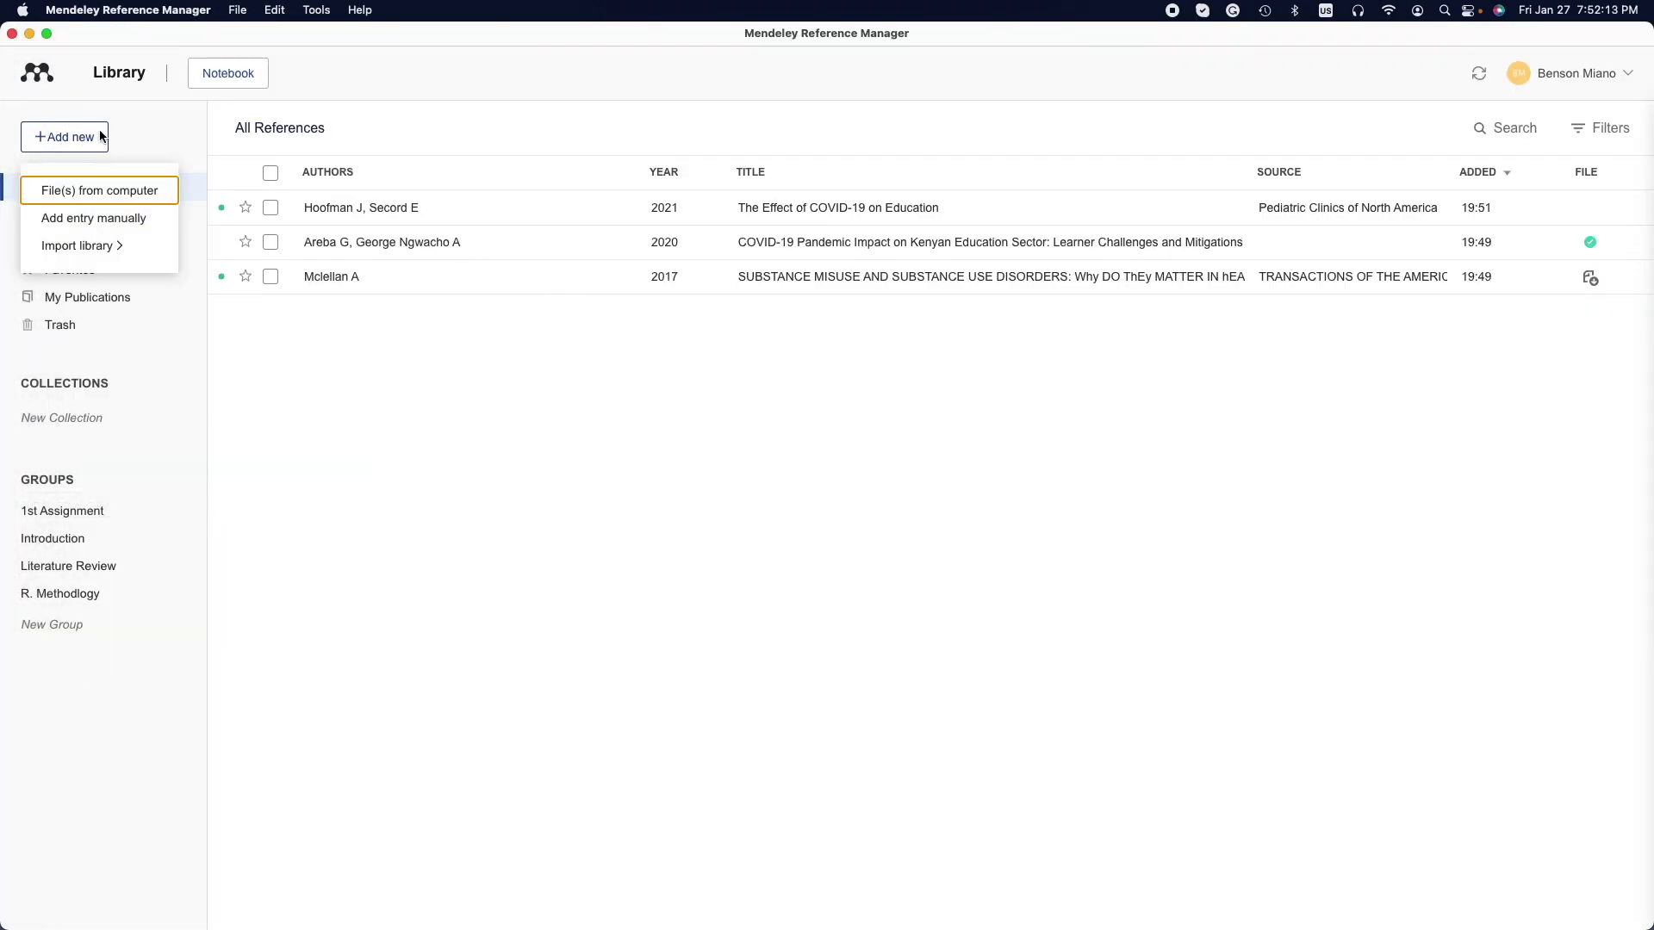
{"action": "left_click", "coordinate": [68, 222]}
{"action": "key", "text": "super+v"}
{"action": "left_click", "coordinate": [565, 217]}
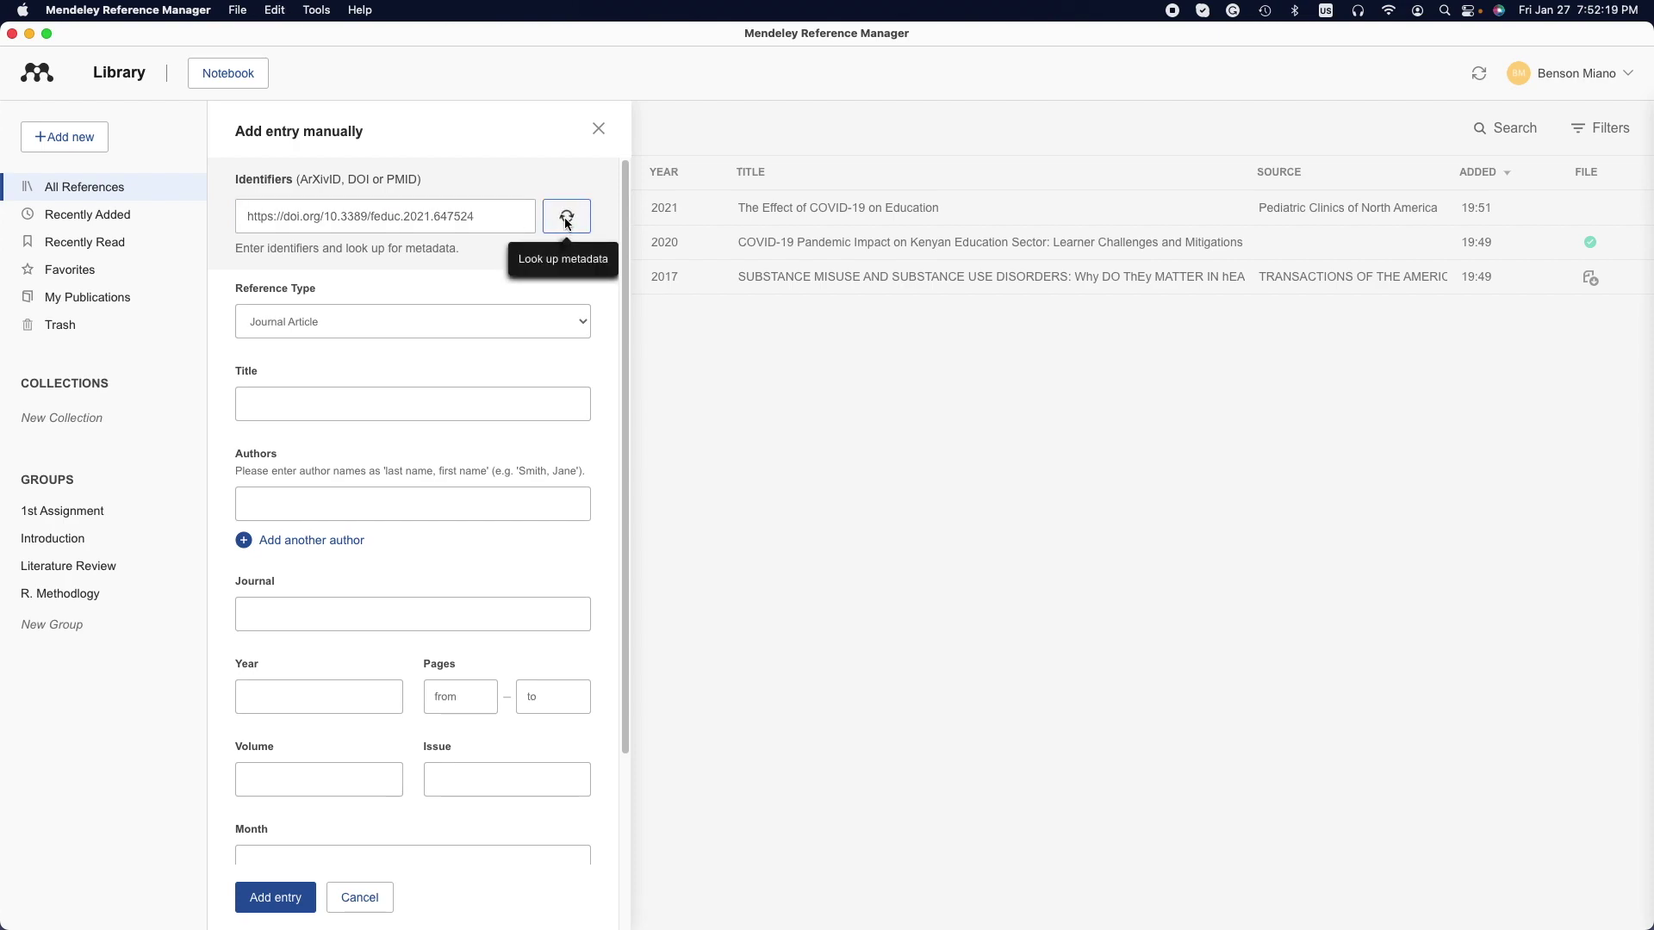
Step: Check the metadata retrieved for "COVID-19 Impacts on Teaching and Learning" and add the entry to the library
{"action": "left_click_drag", "start_coordinate": [335, 252], "coordinate": [254, 252]}
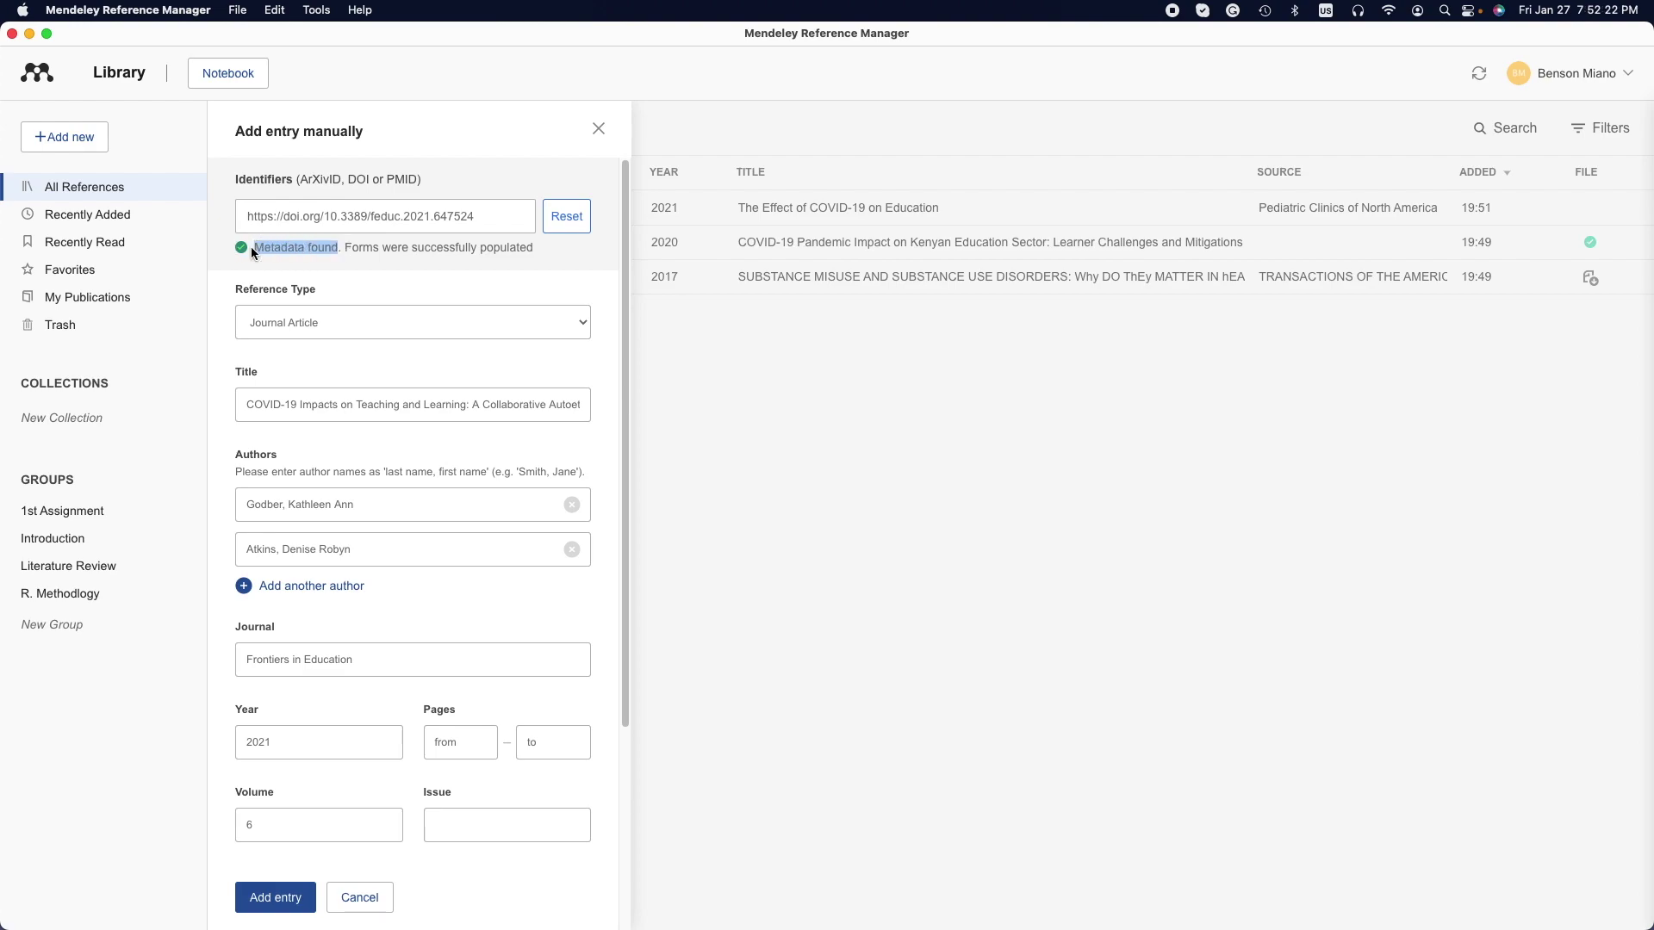
{"action": "left_click", "coordinate": [379, 257]}
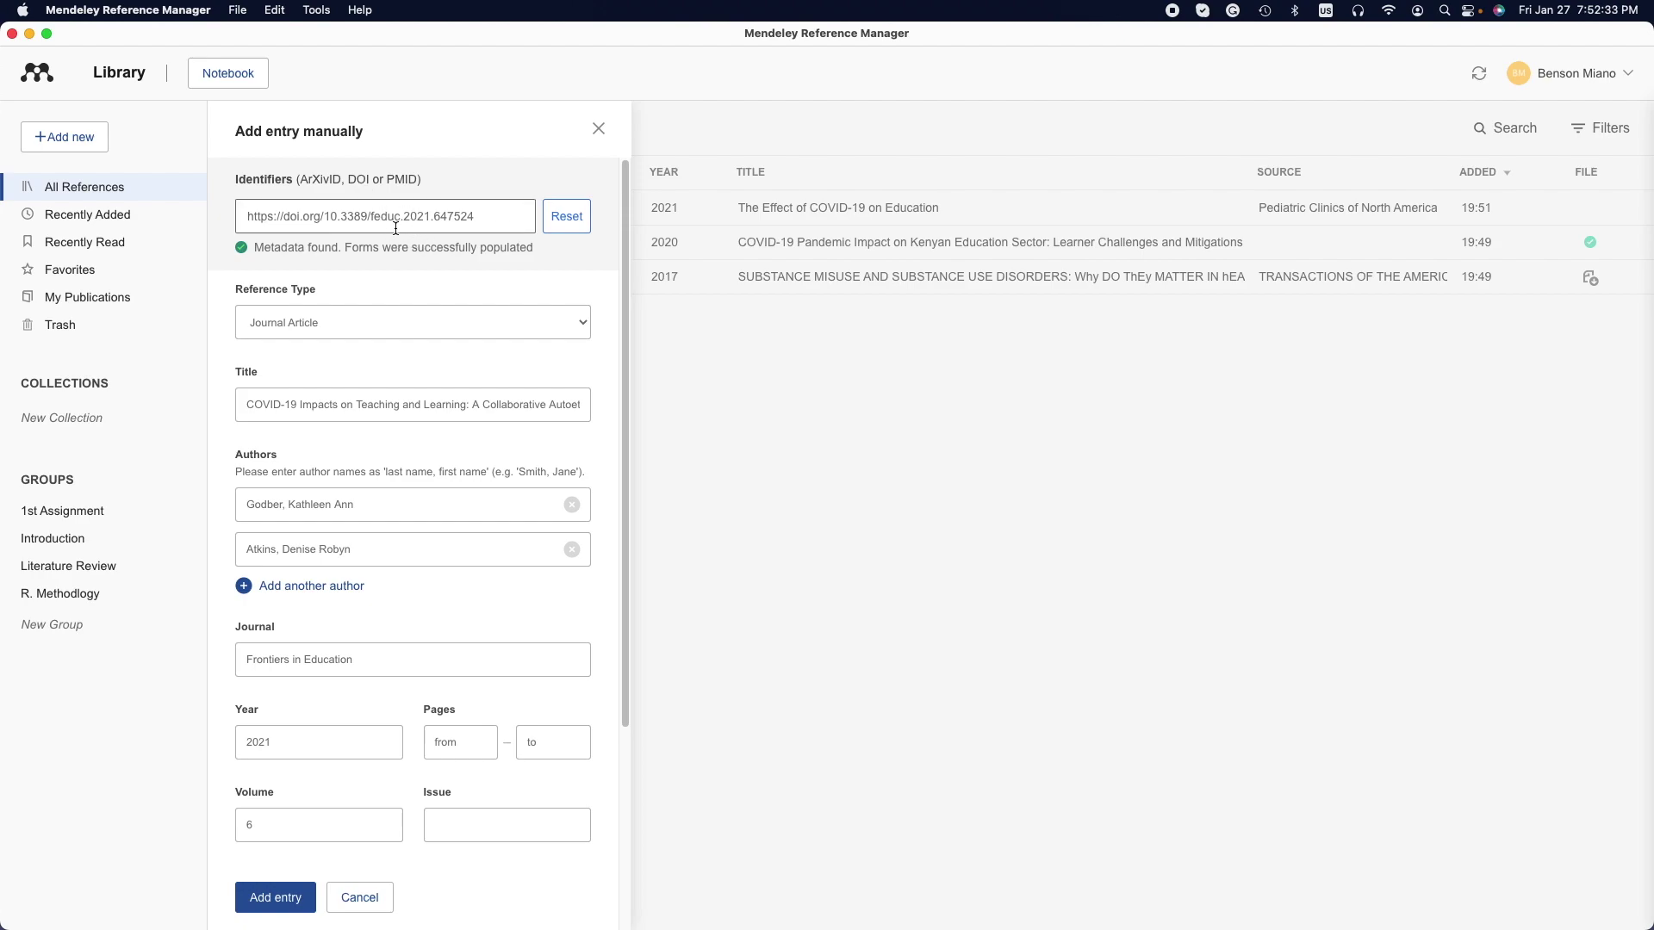
{"action": "left_click", "coordinate": [277, 899]}
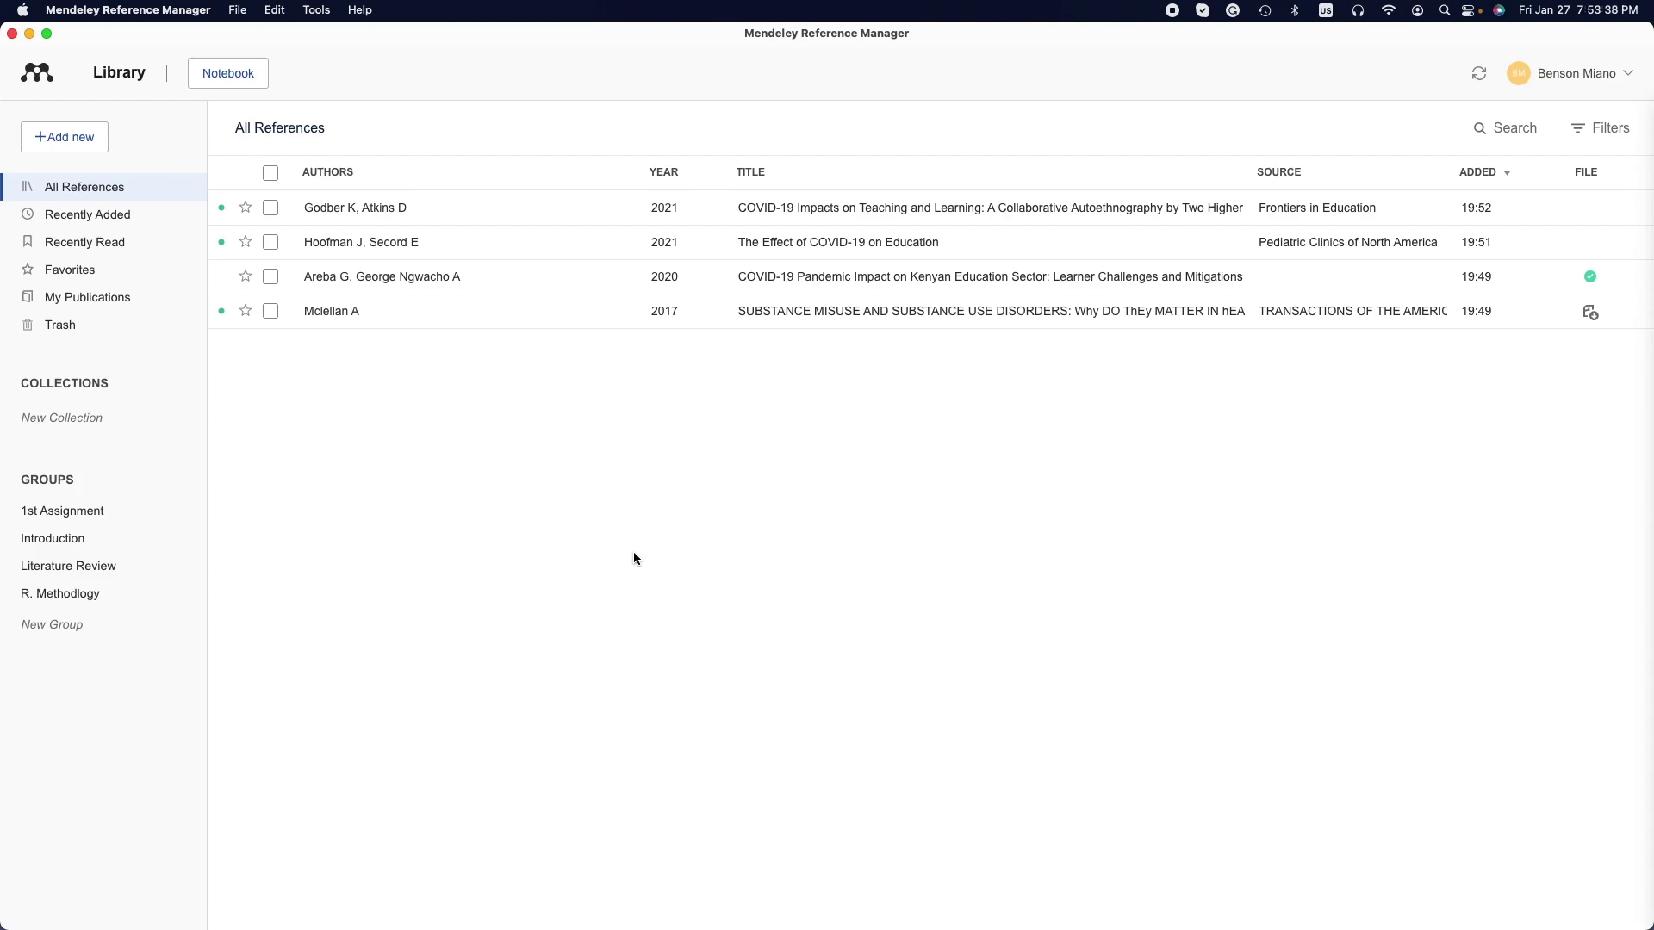
Step: Switch to Chrome and bring up the title section of the BMC Medical Education article on COVID-19's impact on health professional education
{"action": "mouse_move", "coordinate": [2, 482]}
{"action": "left_click", "coordinate": [24, 369]}
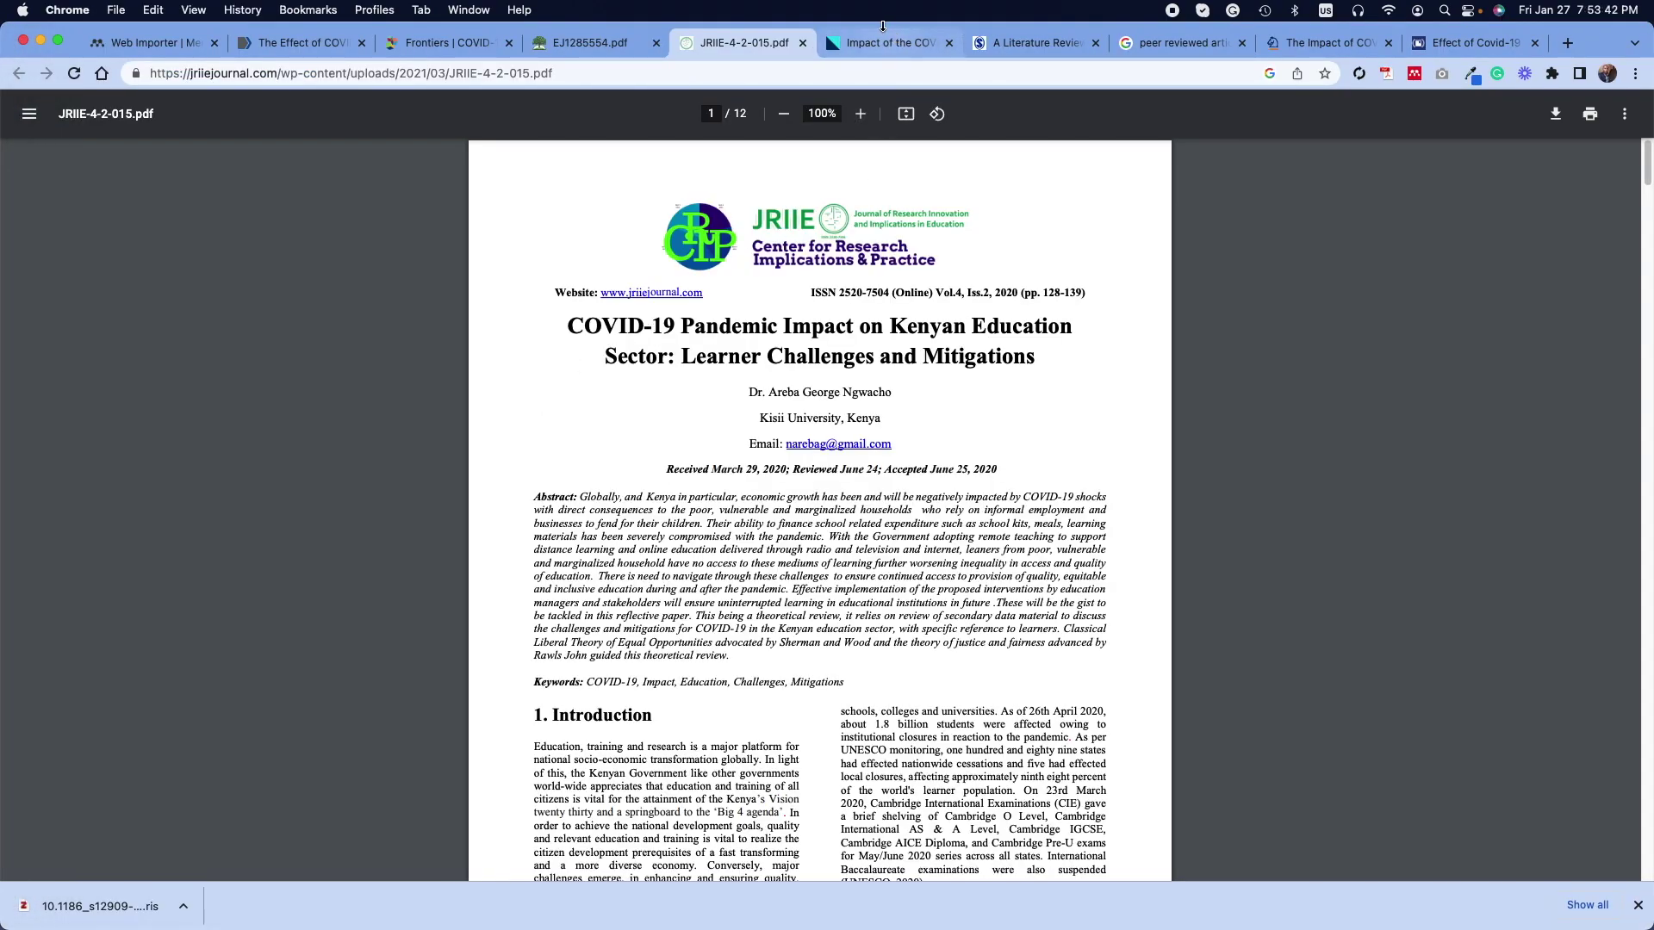
{"action": "left_click", "coordinate": [629, 43]}
{"action": "left_click", "coordinate": [887, 43]}
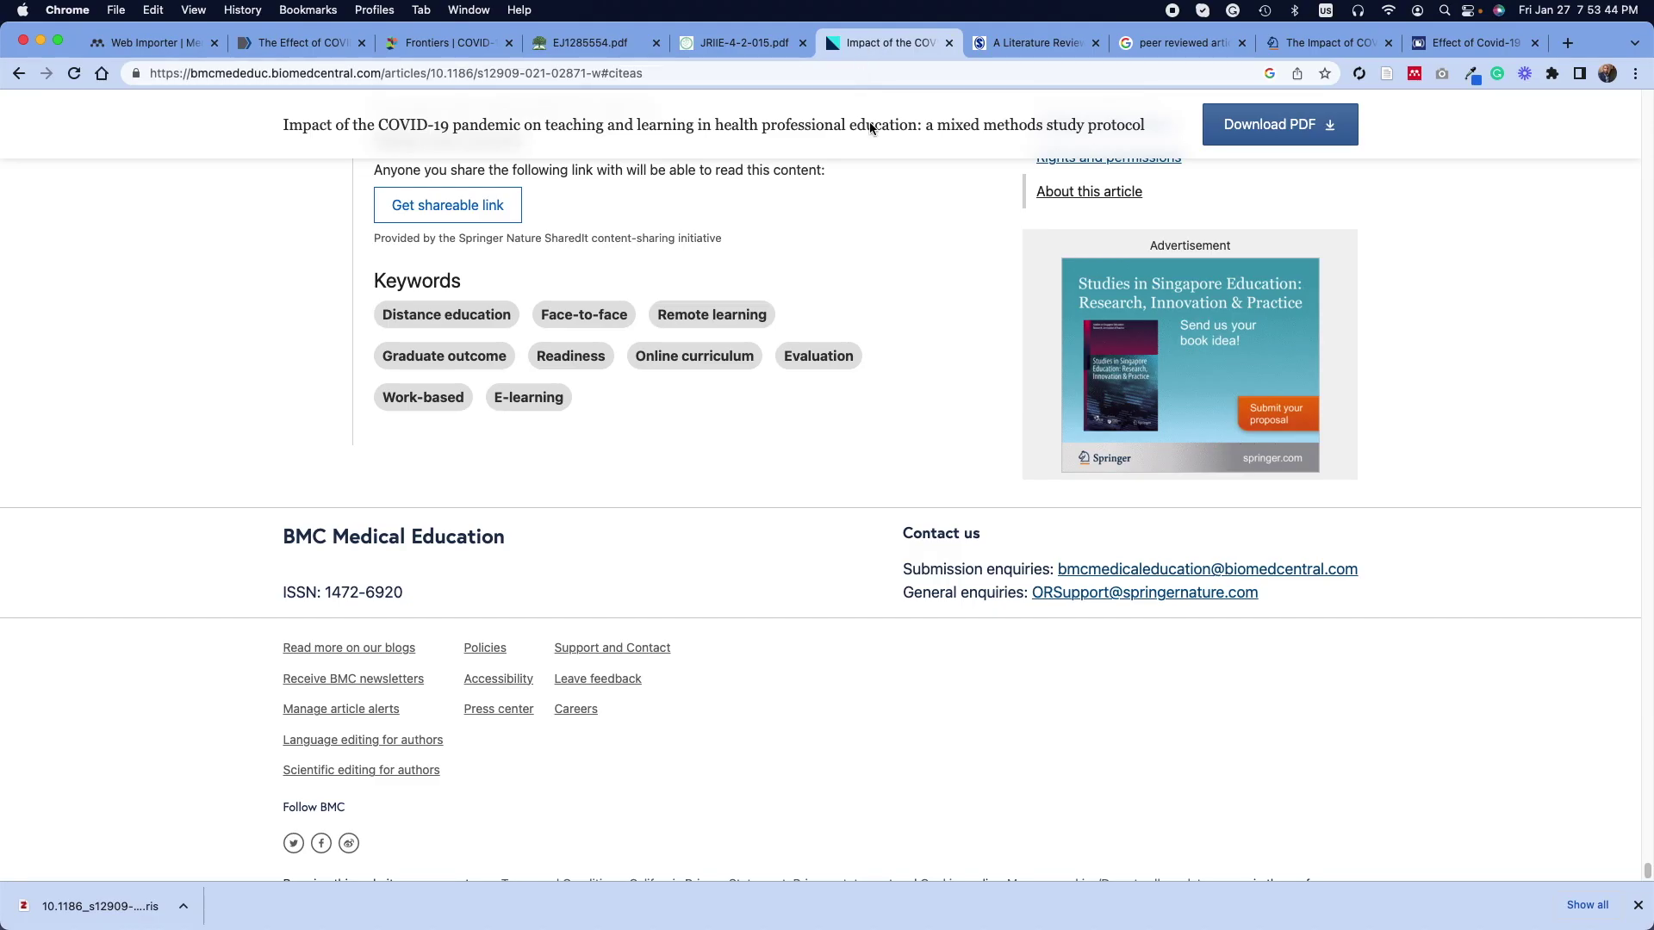
{"action": "scroll", "coordinate": [907, 274], "scroll_direction": "up", "scroll_amount": 20}
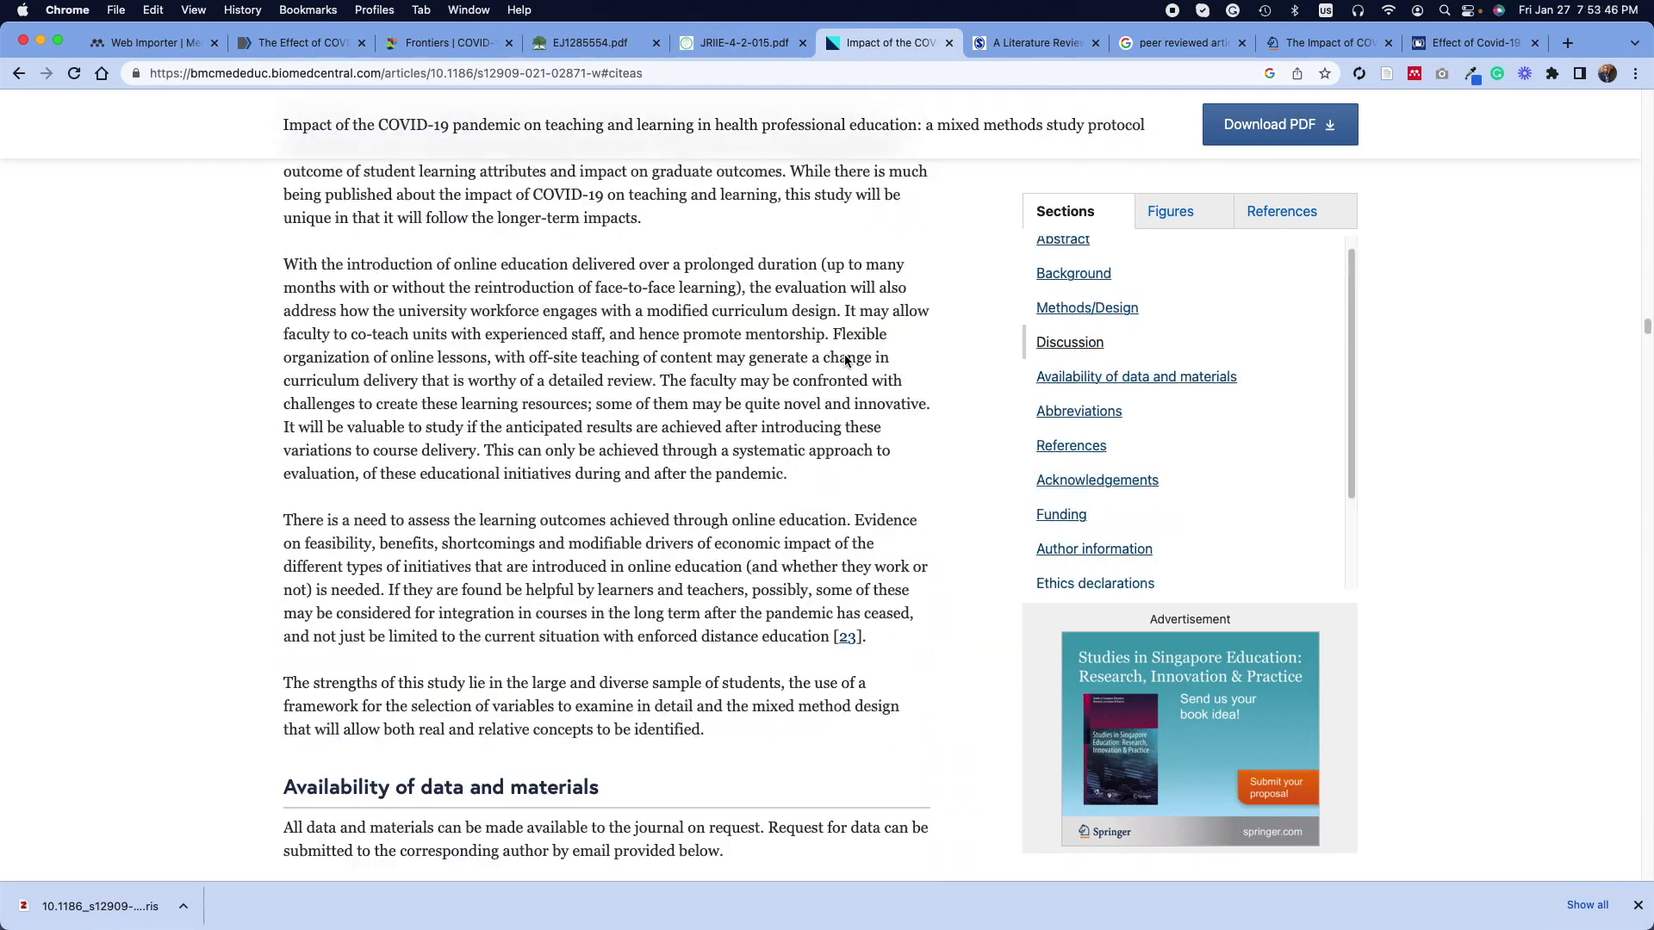
{"action": "scroll", "coordinate": [846, 360], "scroll_direction": "up", "scroll_amount": 15}
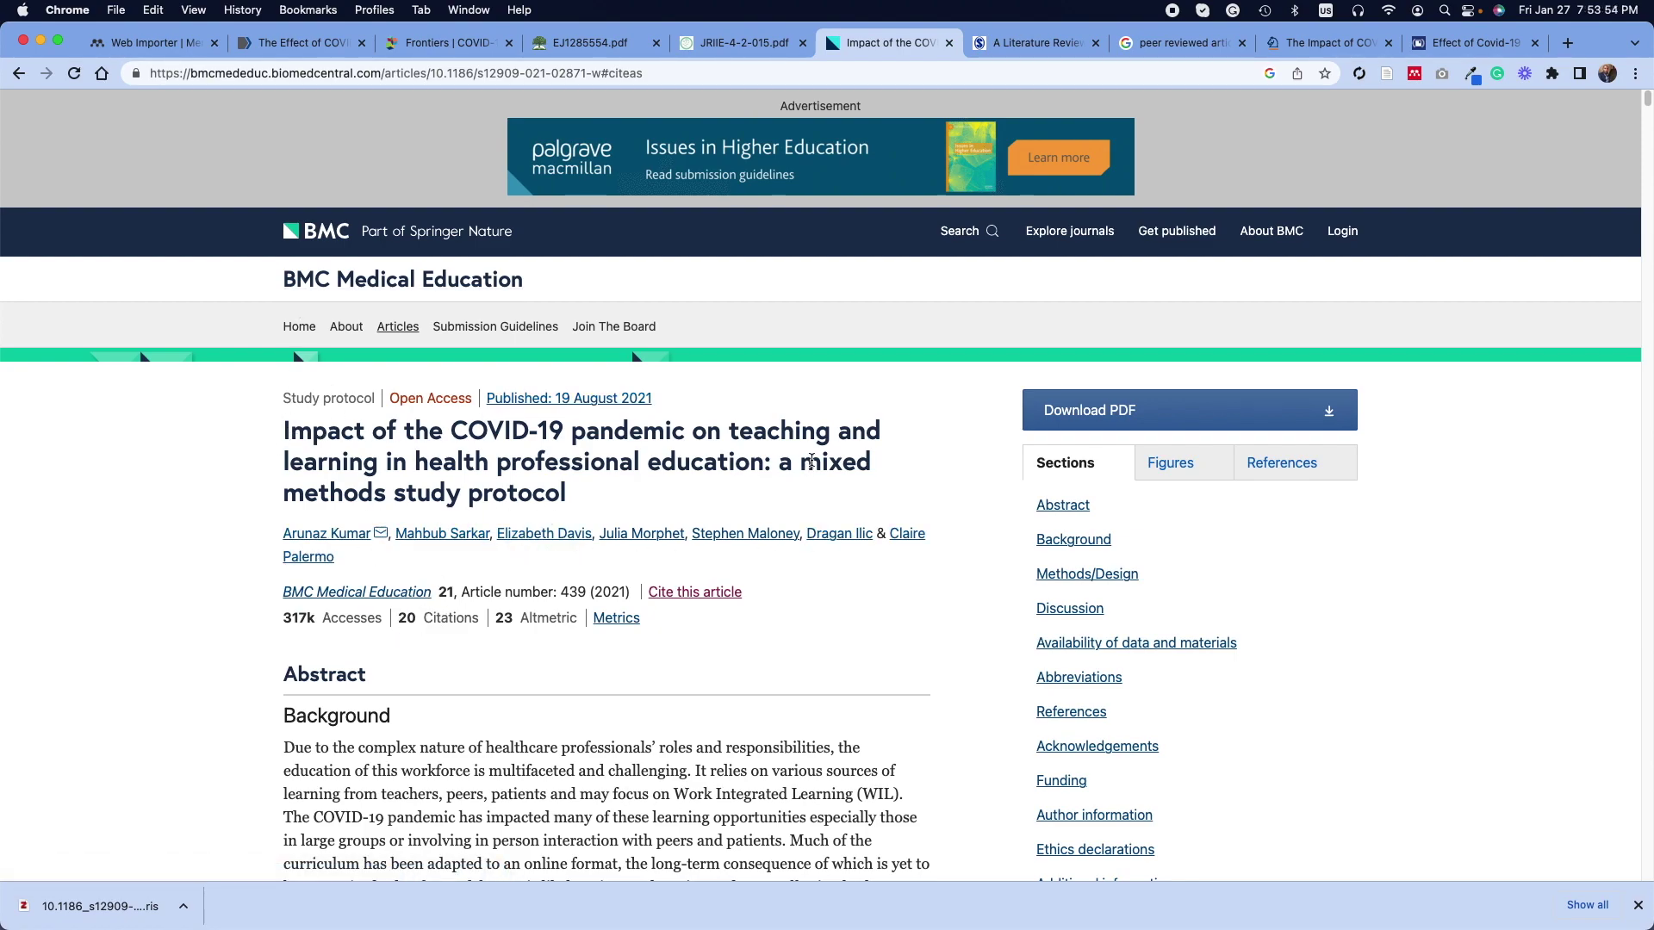
Step: Sign in to Mendeley Web Importer with the saved account password, view the article's detected references and close the importer
{"action": "left_click", "coordinate": [1415, 75]}
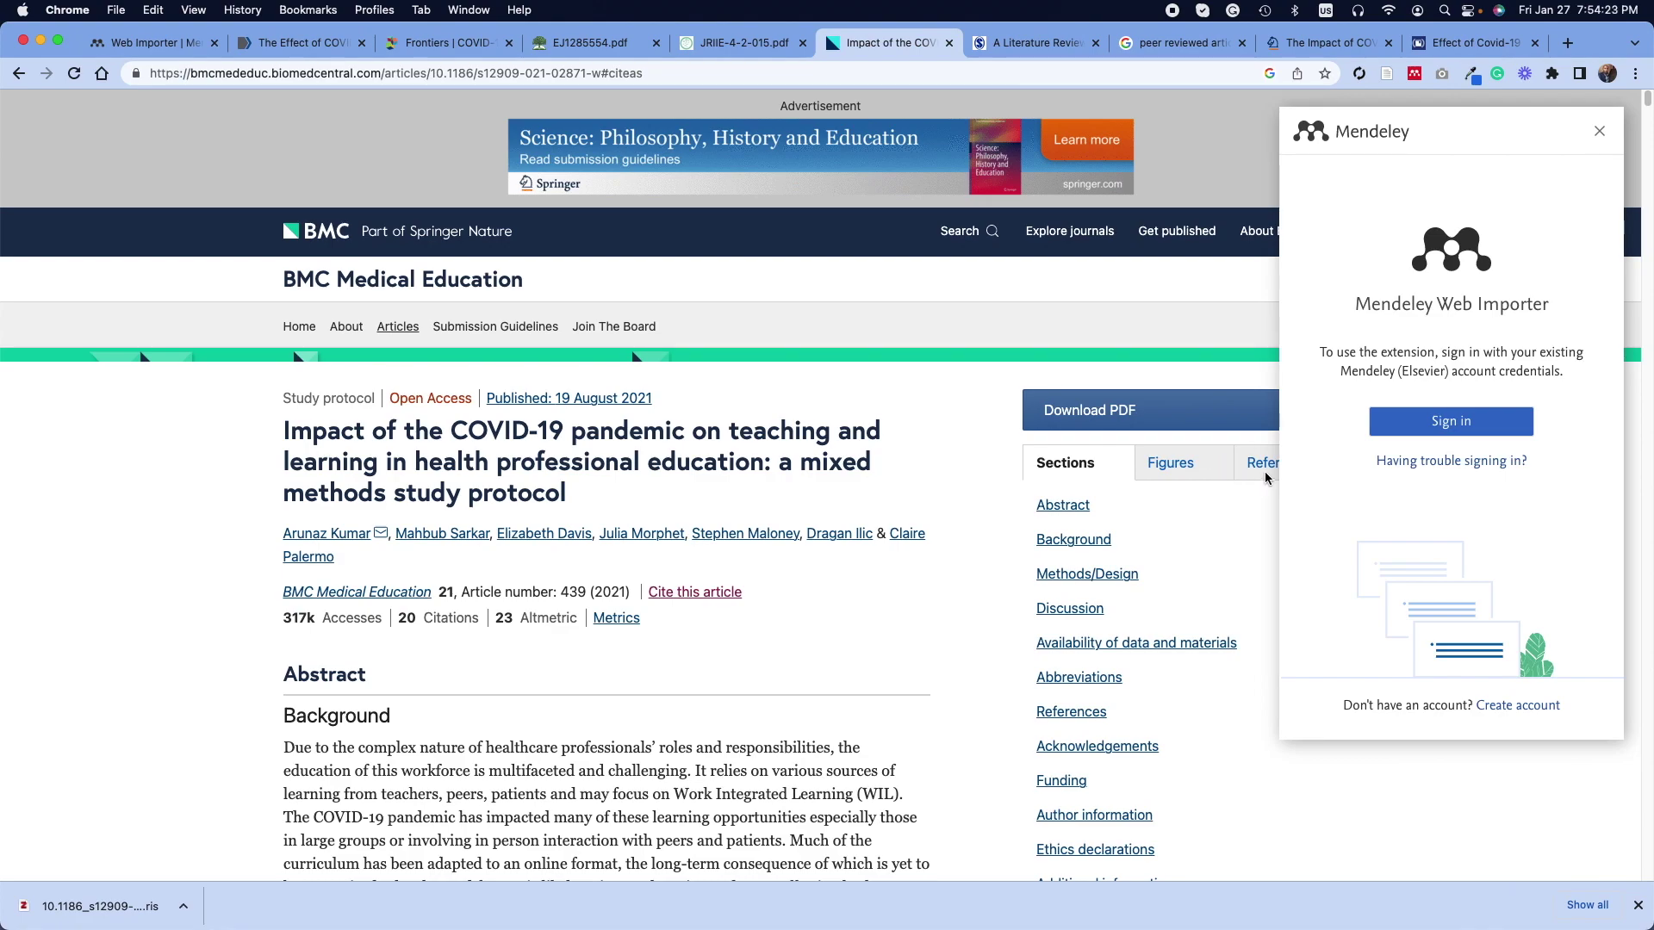
{"action": "left_click", "coordinate": [1444, 414]}
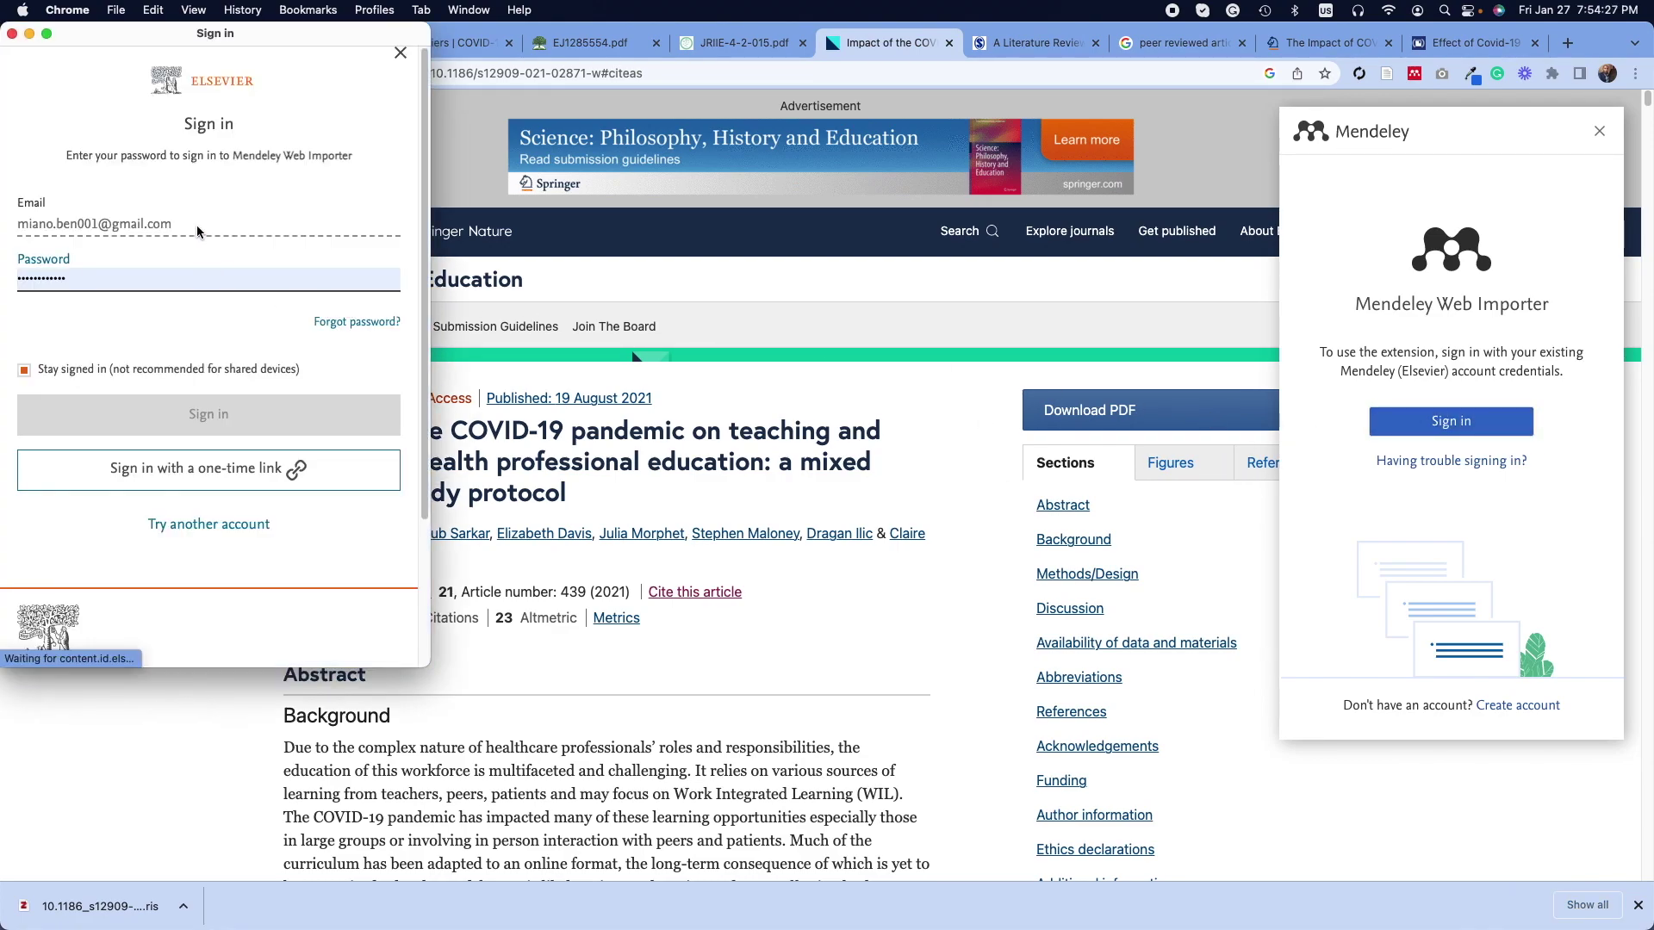
{"action": "left_click", "coordinate": [116, 334]}
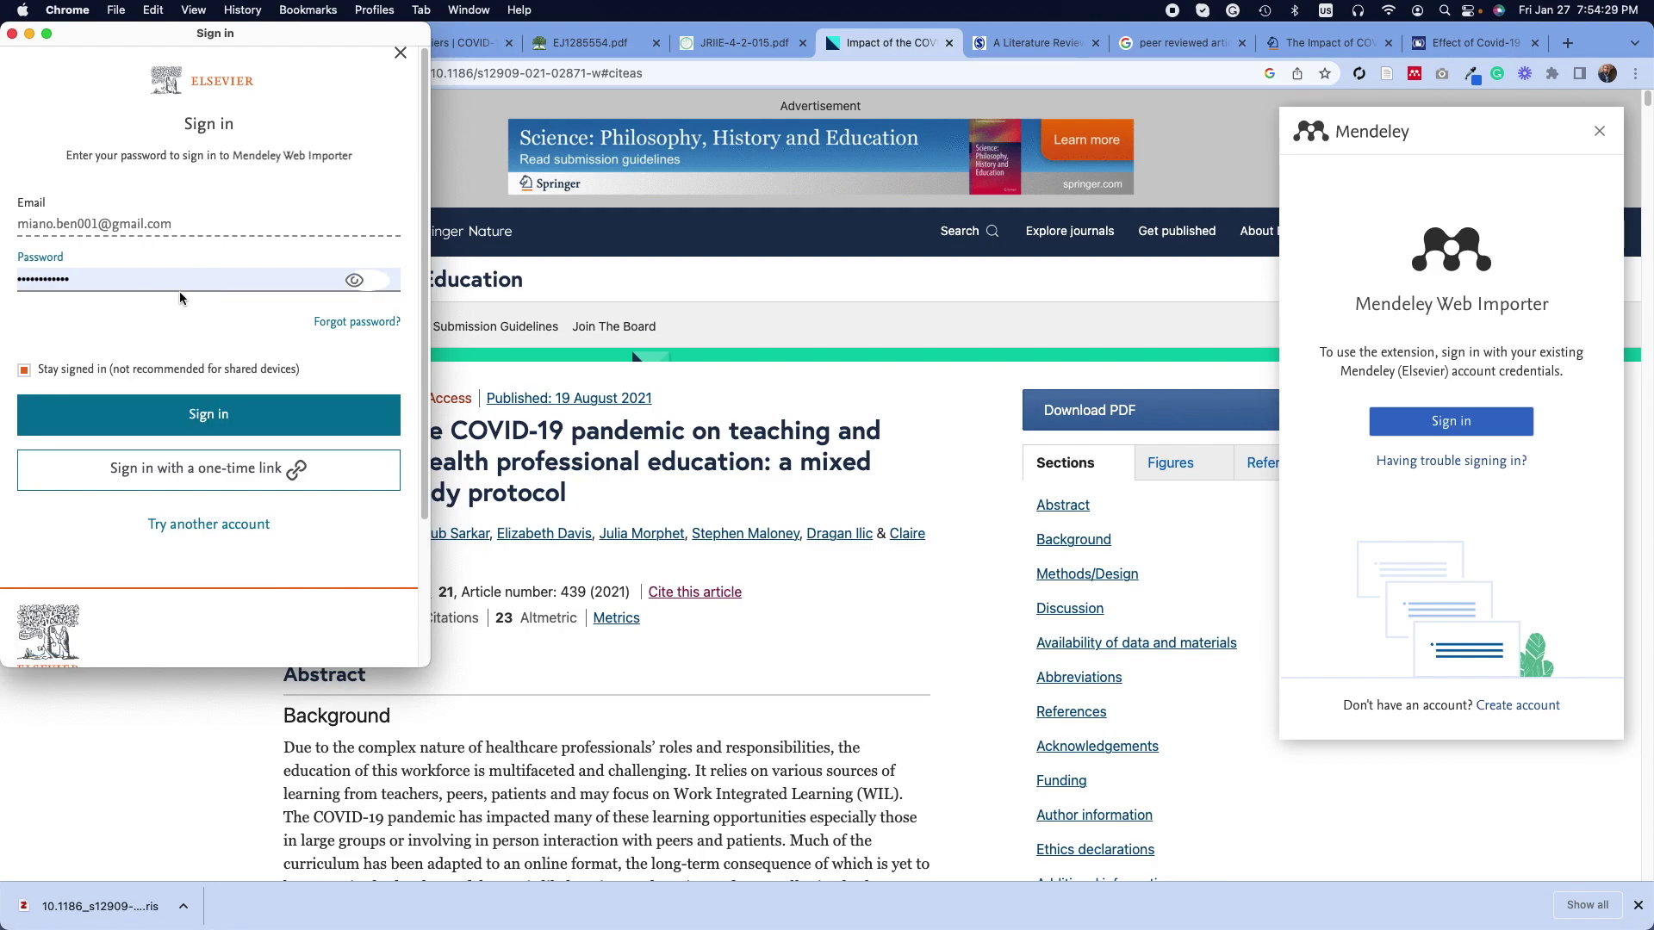
{"action": "left_click", "coordinate": [234, 425]}
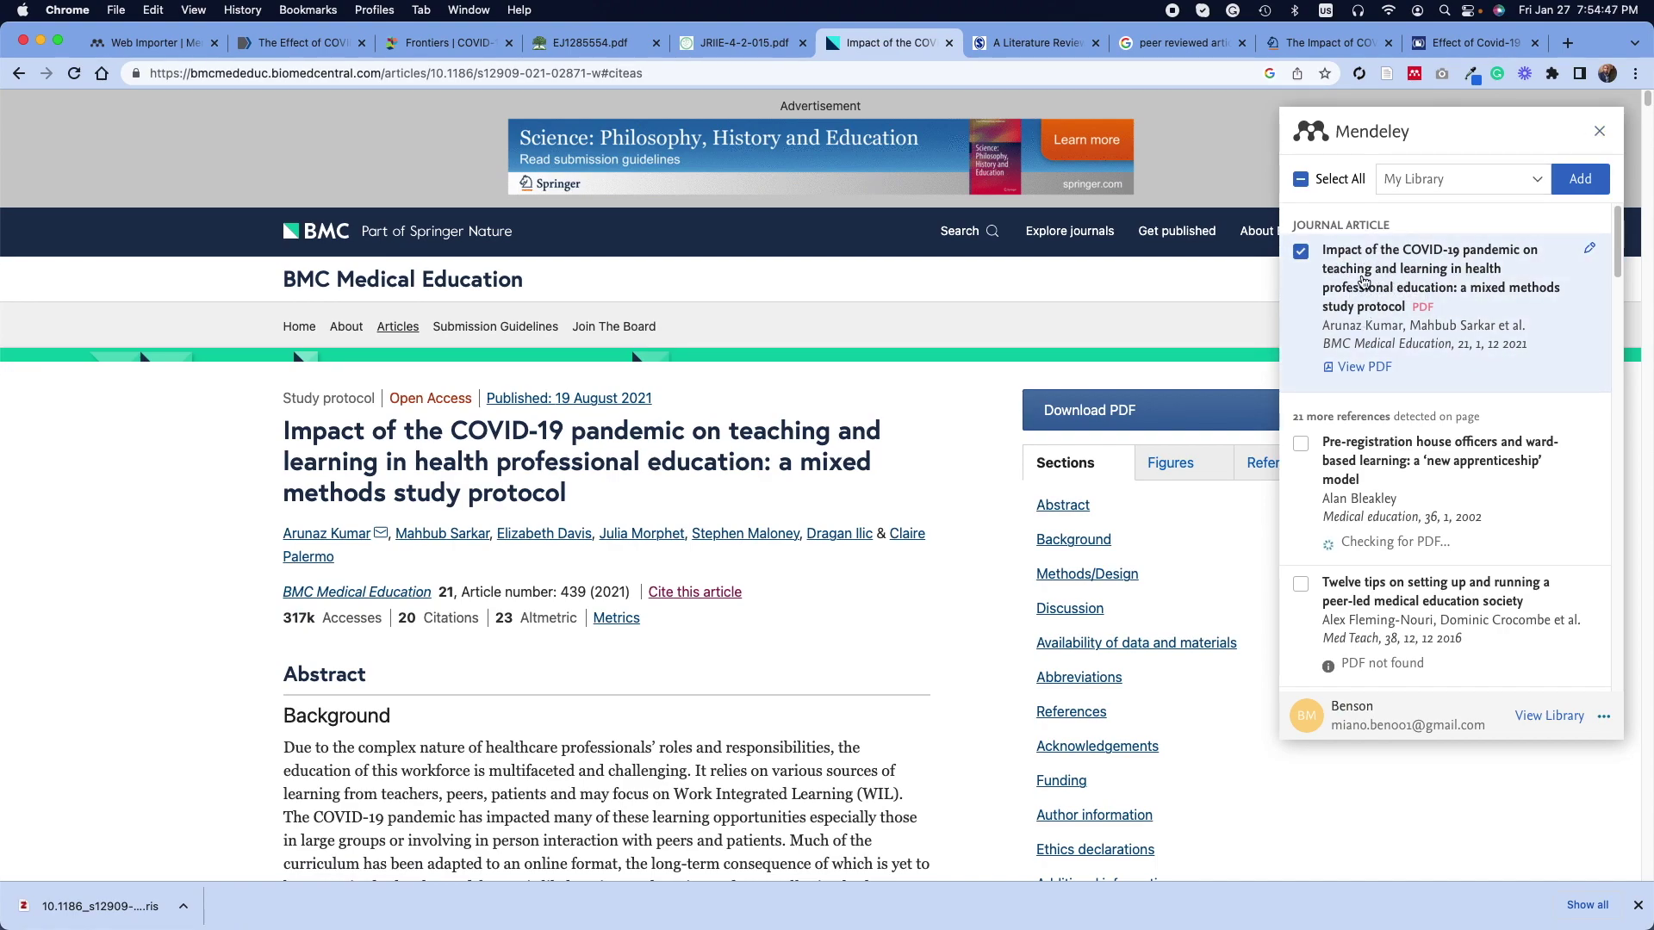
{"action": "left_click", "coordinate": [1600, 131]}
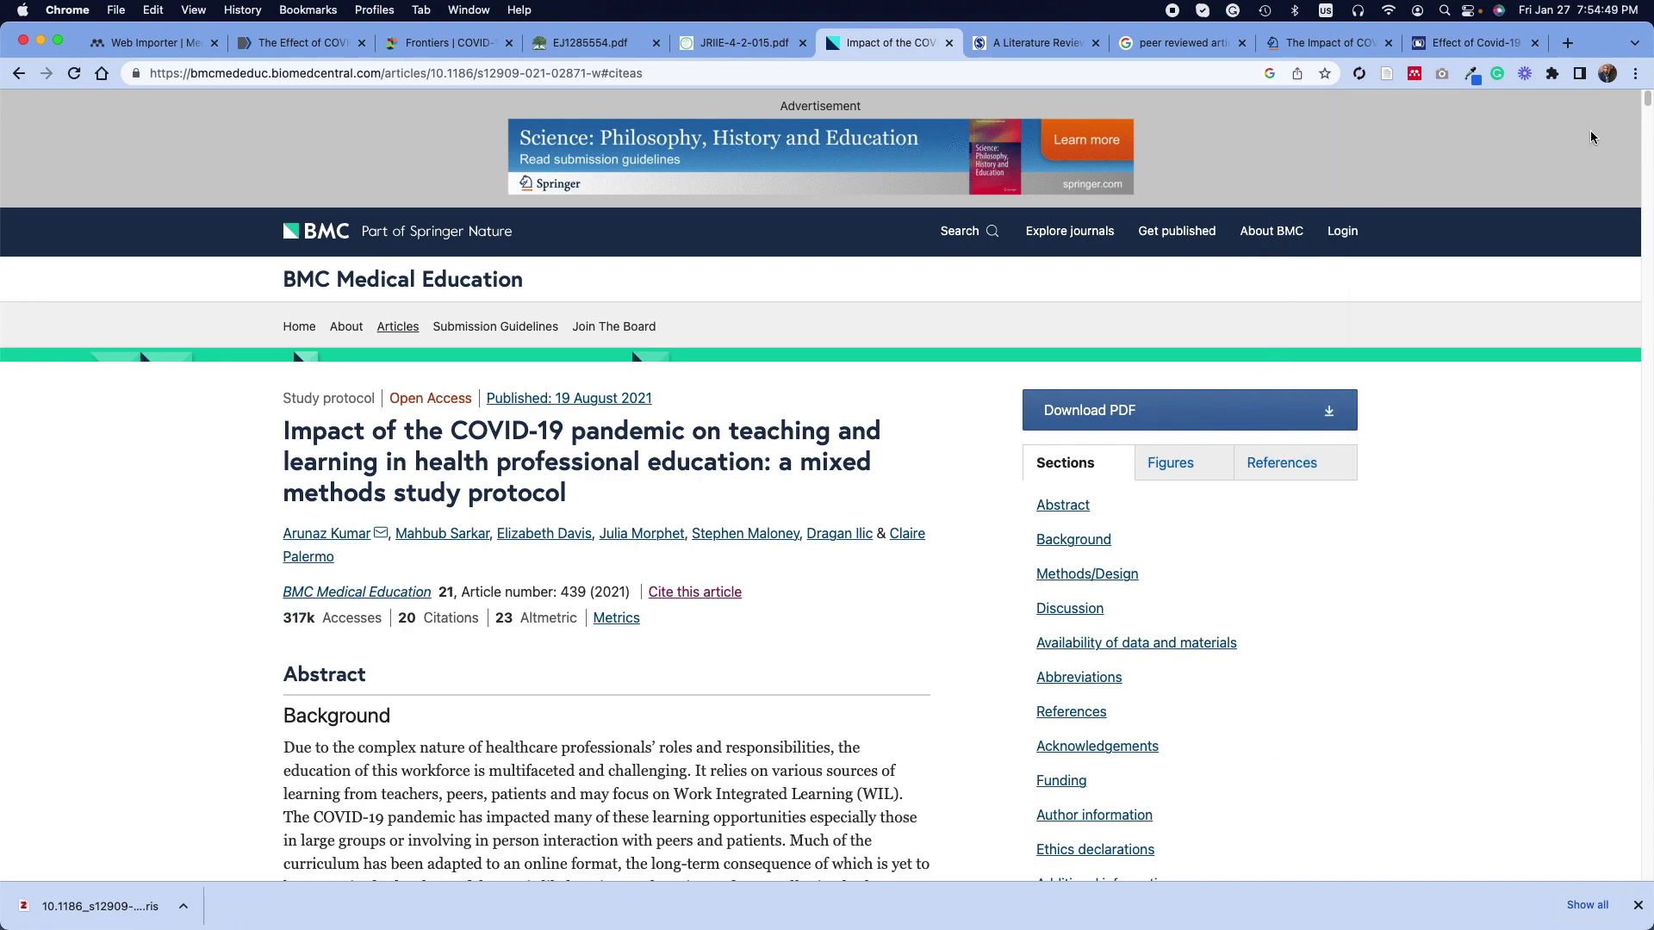
Step: Open the SAGE article "A Literature Review on Impact of COVID-19 Pandemic on Teaching and Learning" and view its detected references in the Web Importer
{"action": "left_click", "coordinate": [1018, 48]}
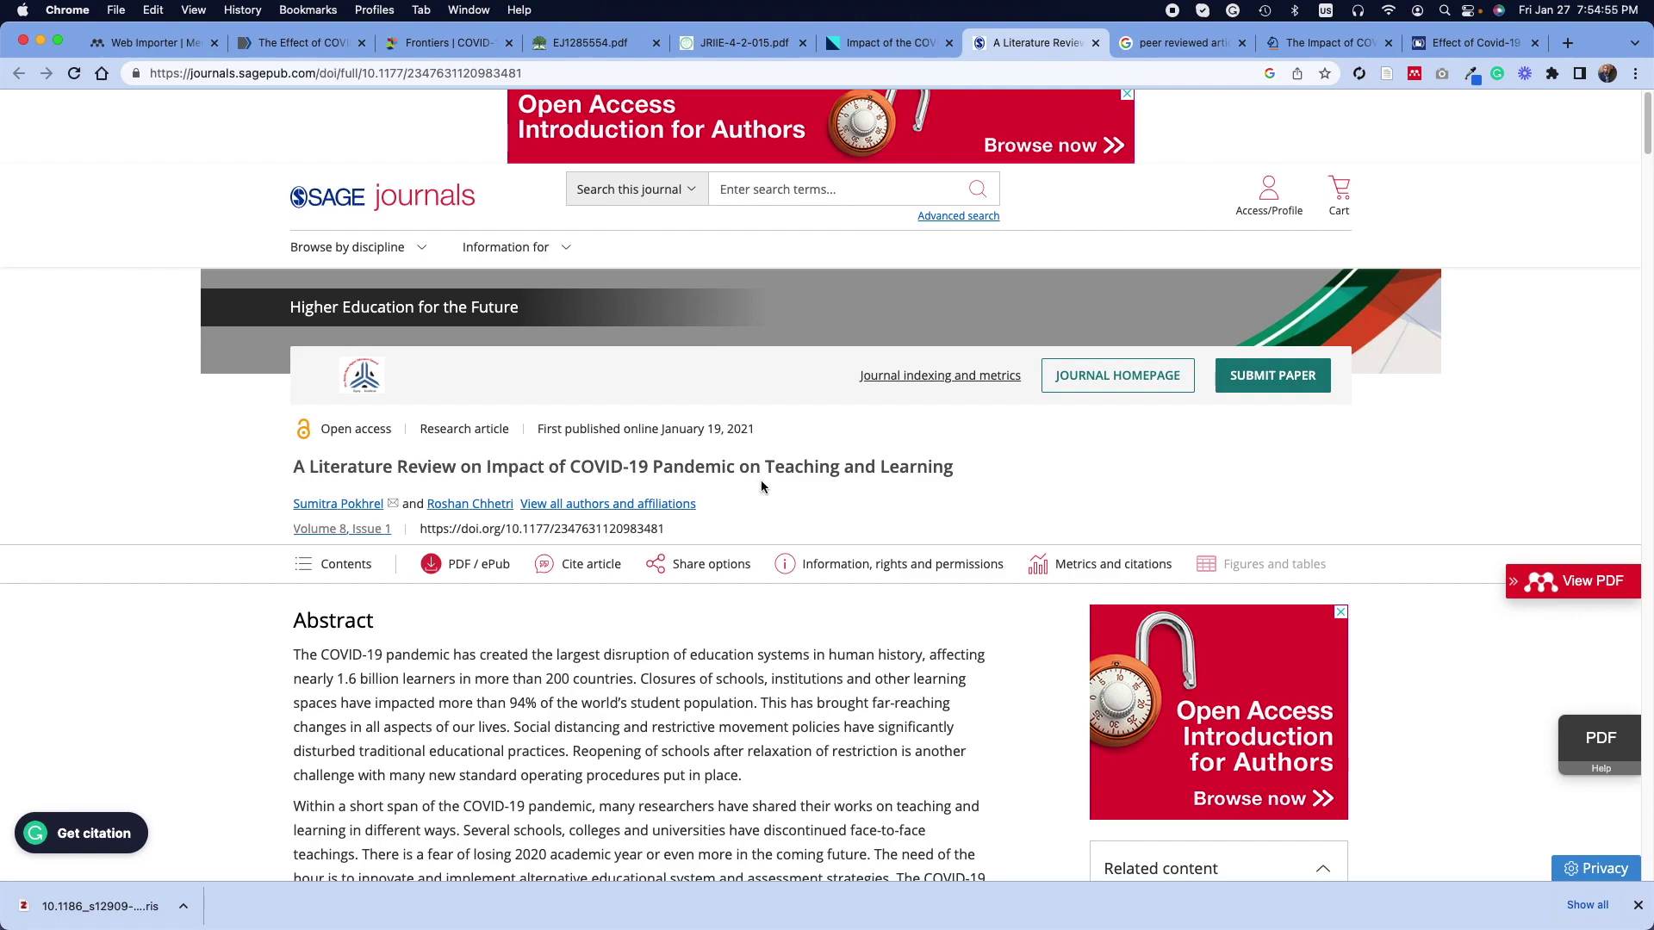
{"action": "left_click", "coordinate": [1414, 76]}
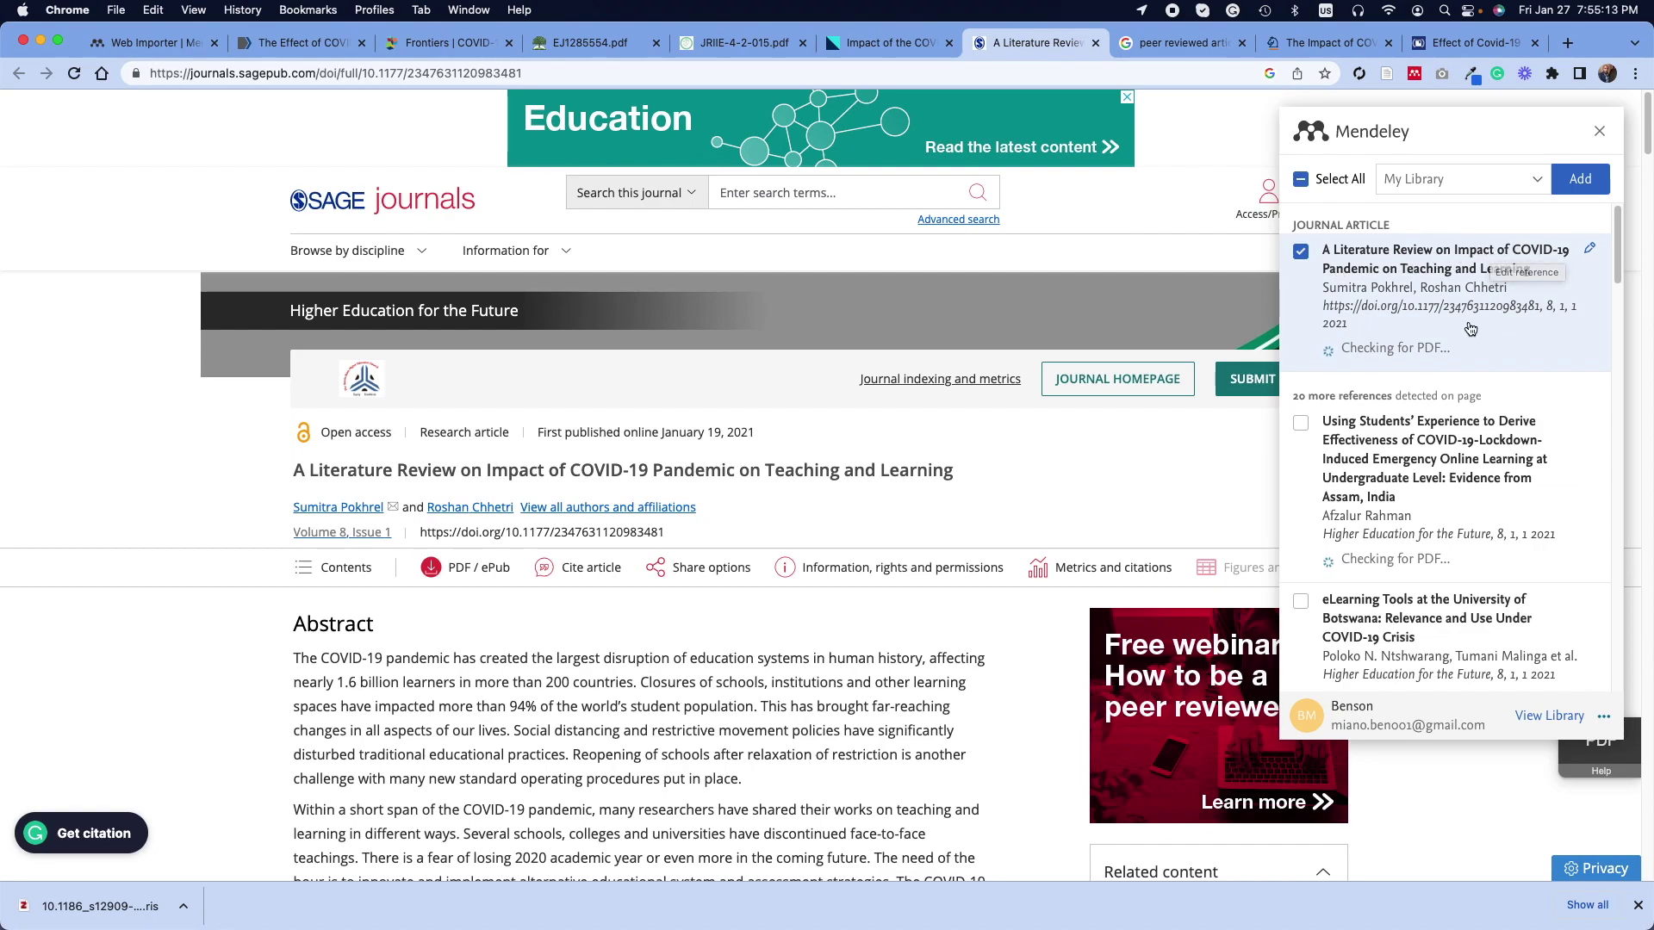
{"action": "left_click", "coordinate": [1599, 131]}
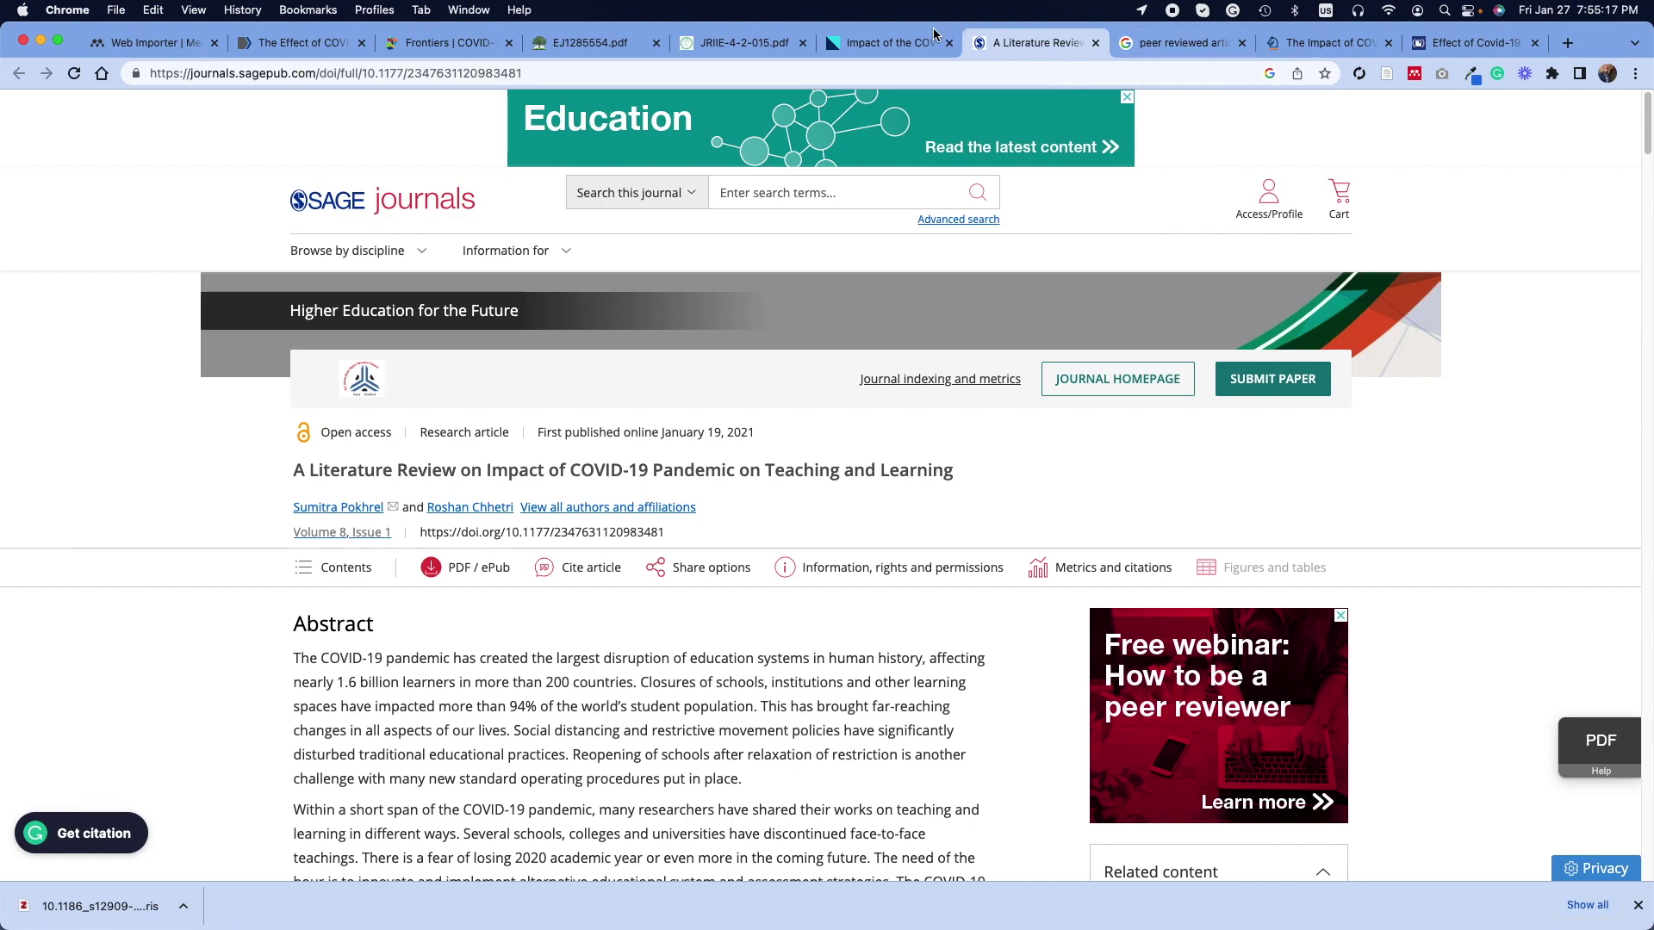
Step: Look through the other open pages for an article to import, including the Stratford article on Kenya's education system
{"action": "left_click", "coordinate": [894, 43]}
{"action": "left_click", "coordinate": [692, 47]}
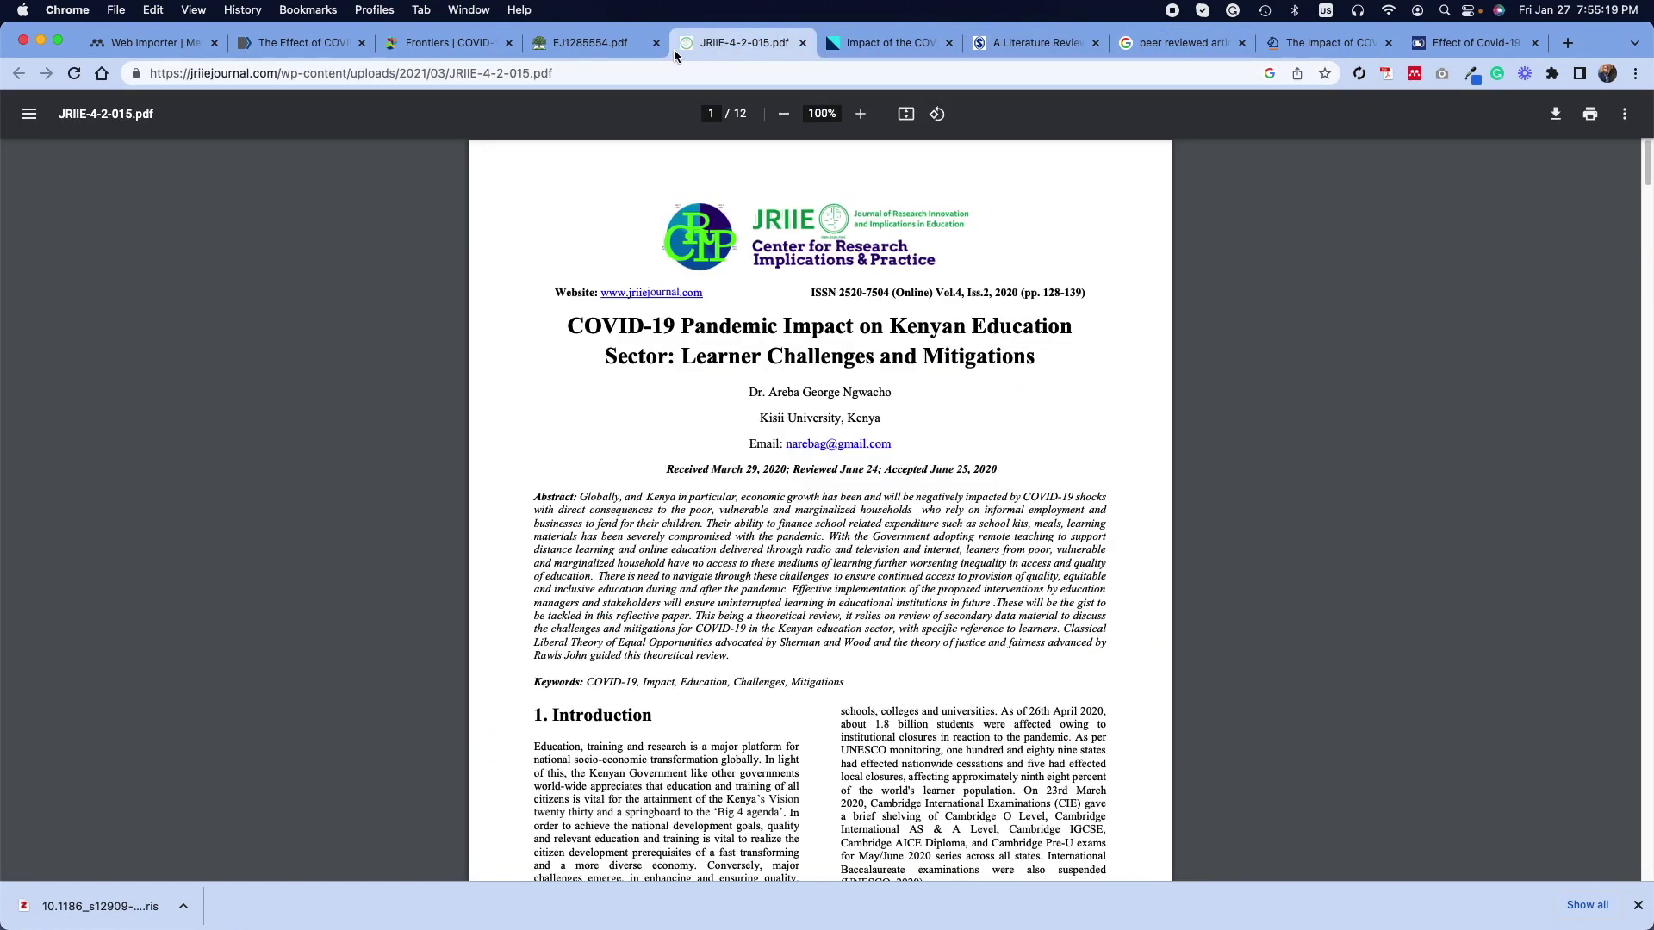
{"action": "left_click", "coordinate": [1157, 45]}
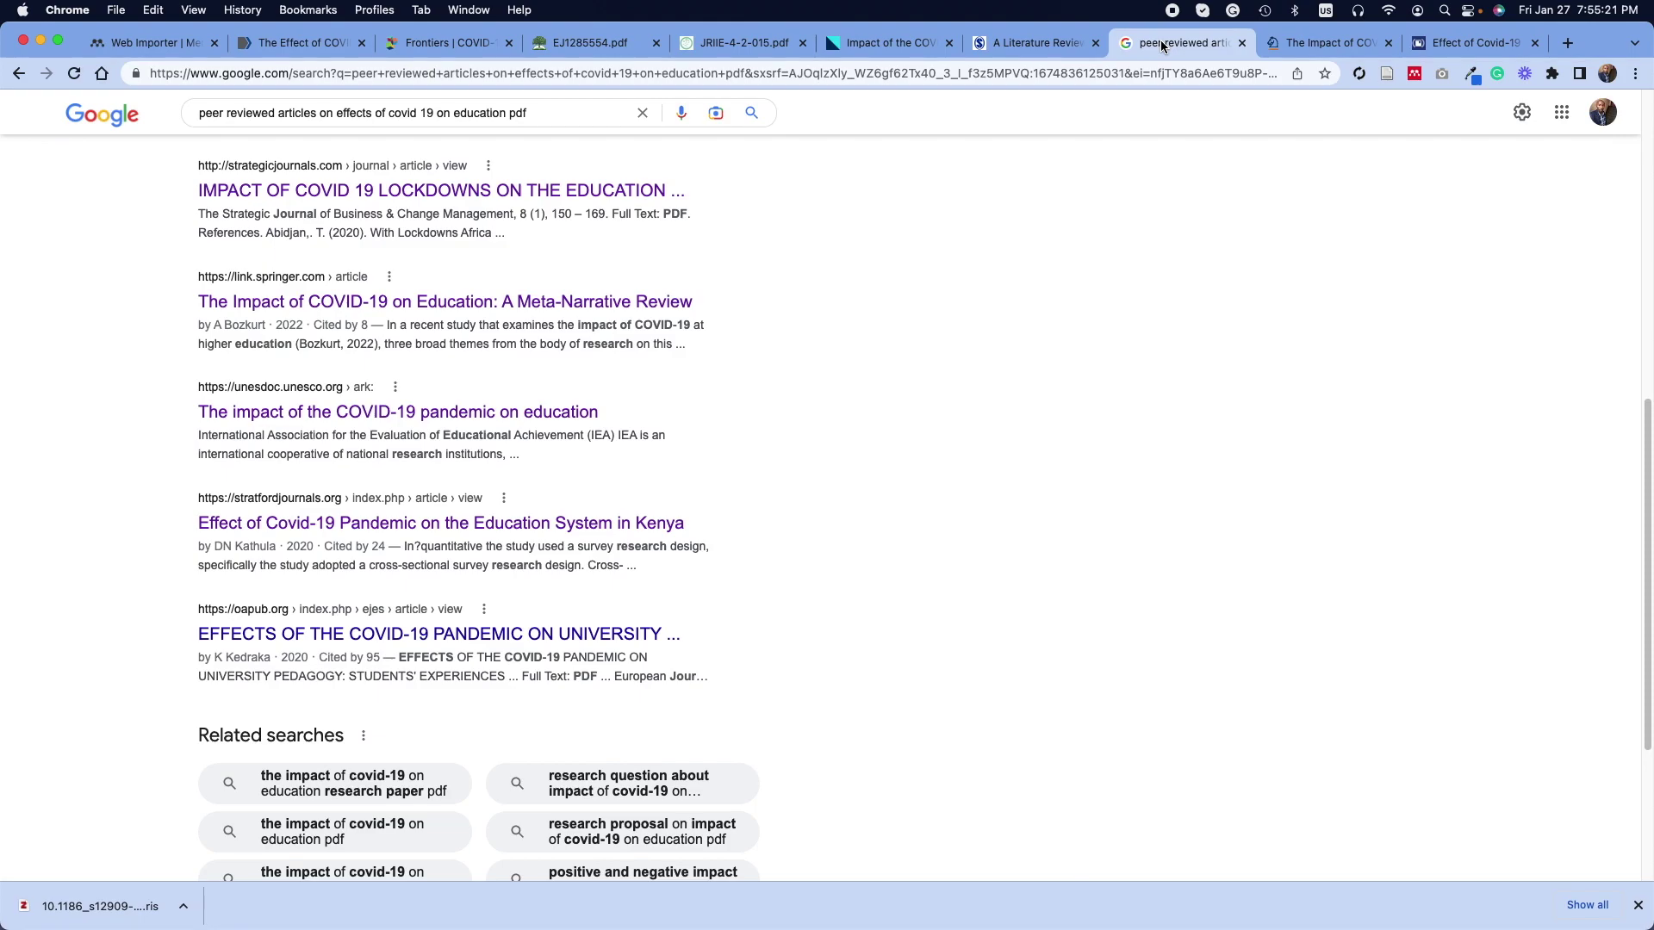
{"action": "left_click", "coordinate": [1455, 44]}
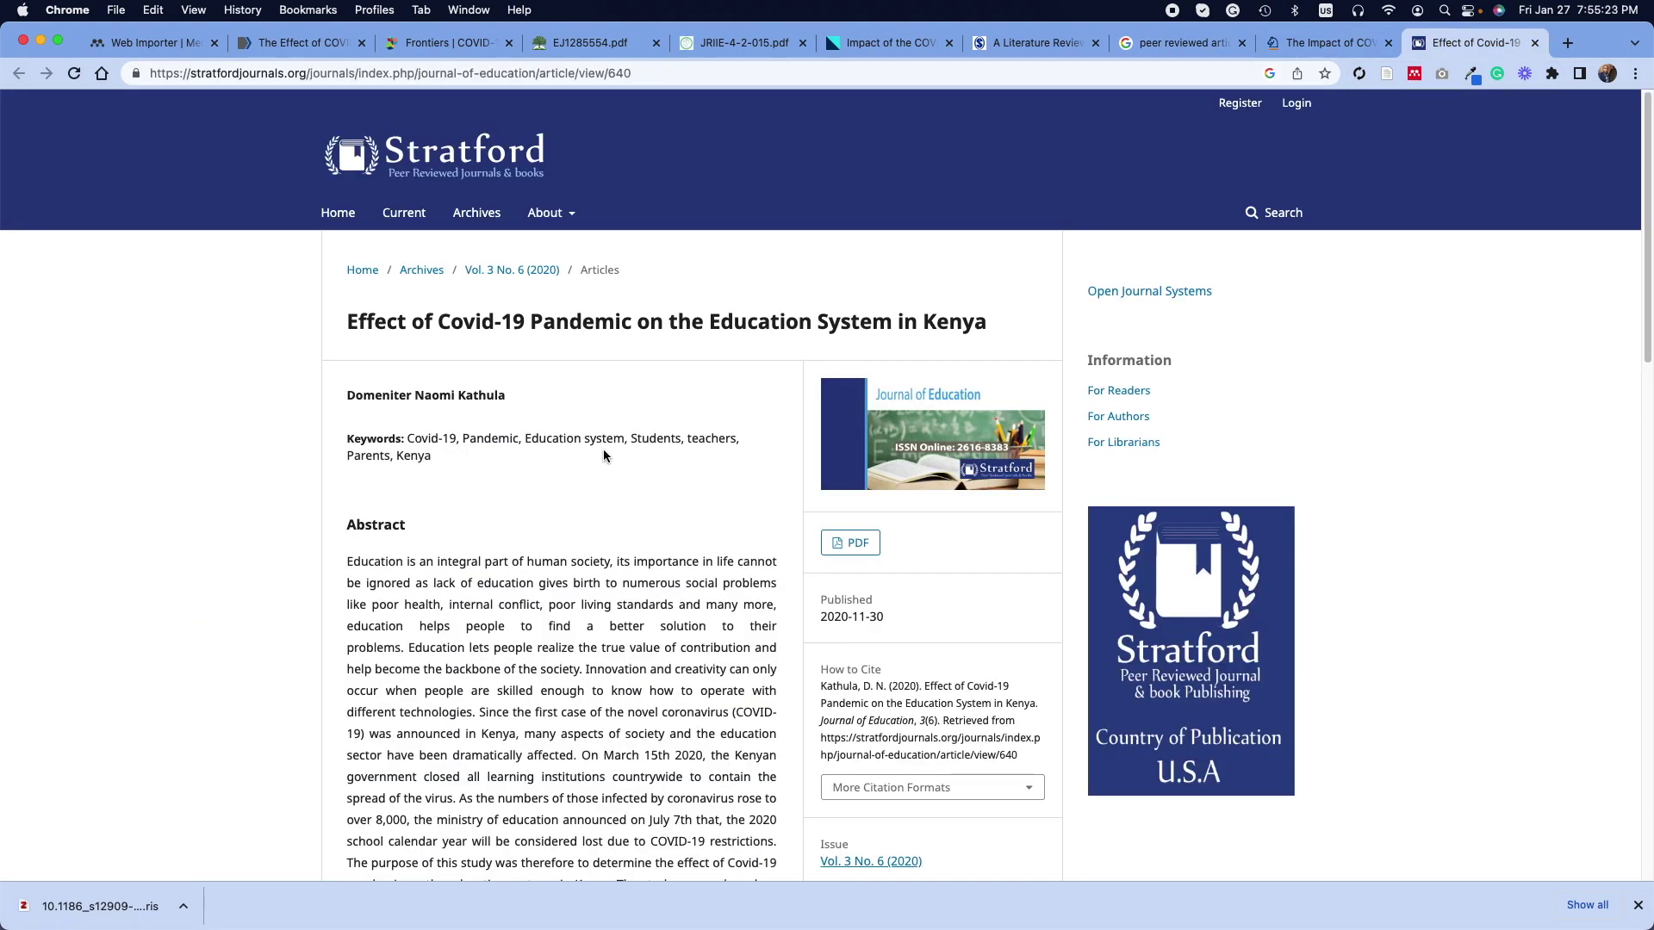
{"action": "scroll", "coordinate": [603, 454], "scroll_direction": "down", "scroll_amount": 7}
{"action": "scroll", "coordinate": [603, 455], "scroll_direction": "up", "scroll_amount": 7}
{"action": "left_click", "coordinate": [570, 51]}
Step: Reload the Frontiers article "COVID-19 Impacts on Teaching and Learning" and import it into My Library with the Mendeley Web Importer
{"action": "left_click", "coordinate": [423, 46]}
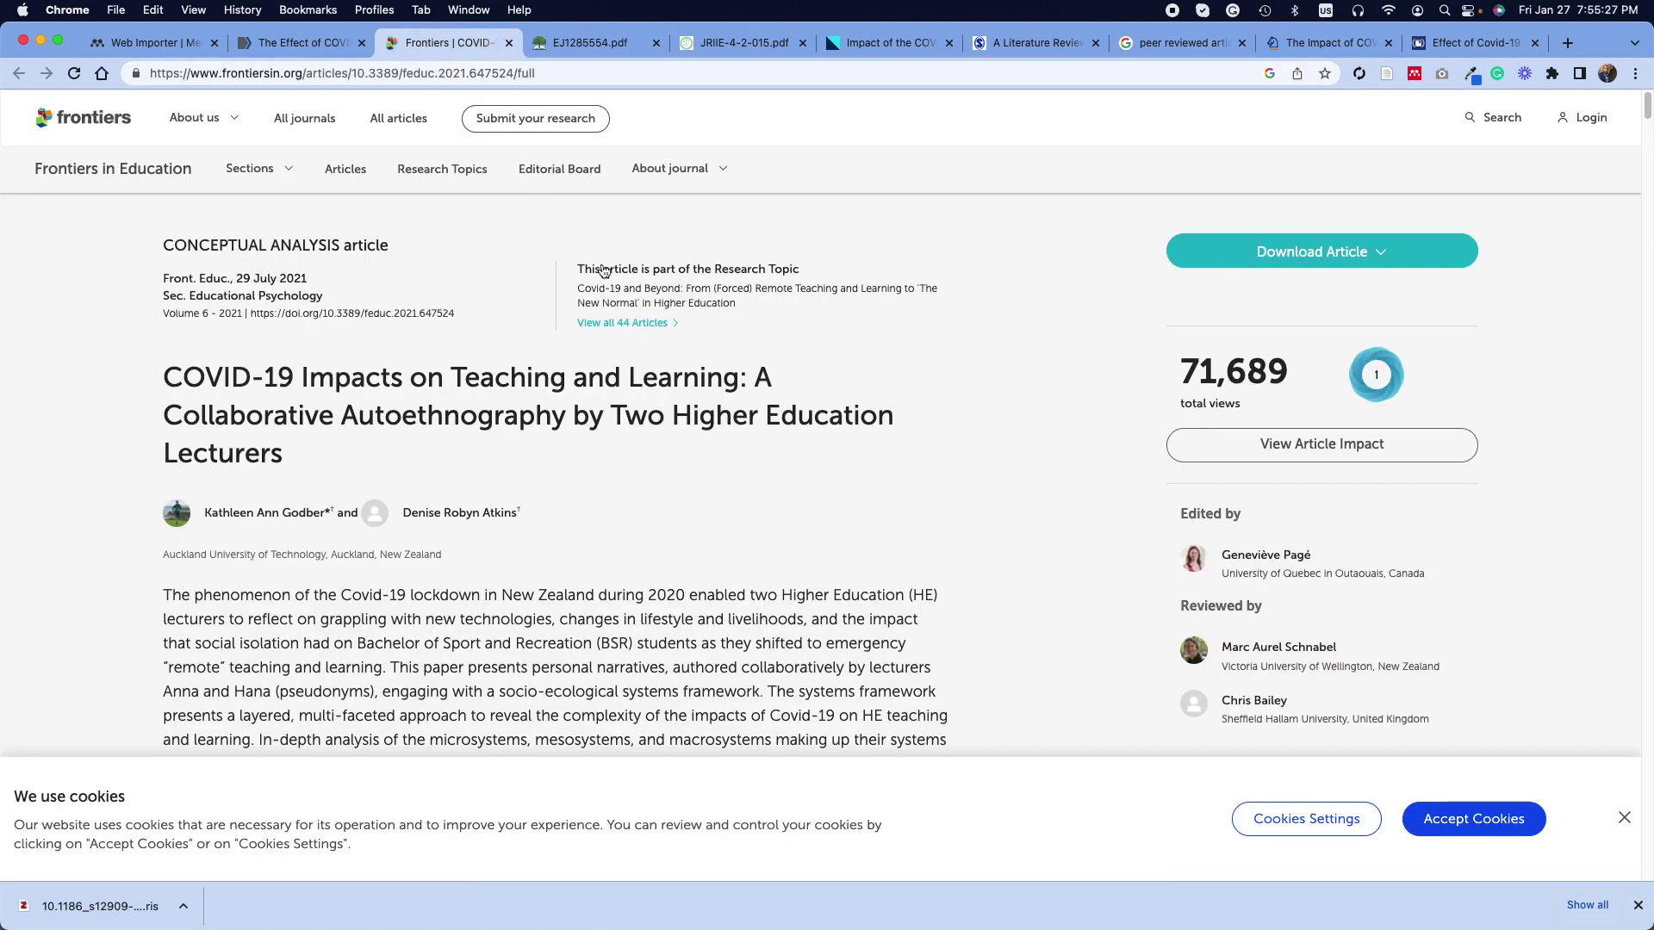
{"action": "scroll", "coordinate": [735, 458], "scroll_direction": "down", "scroll_amount": 15}
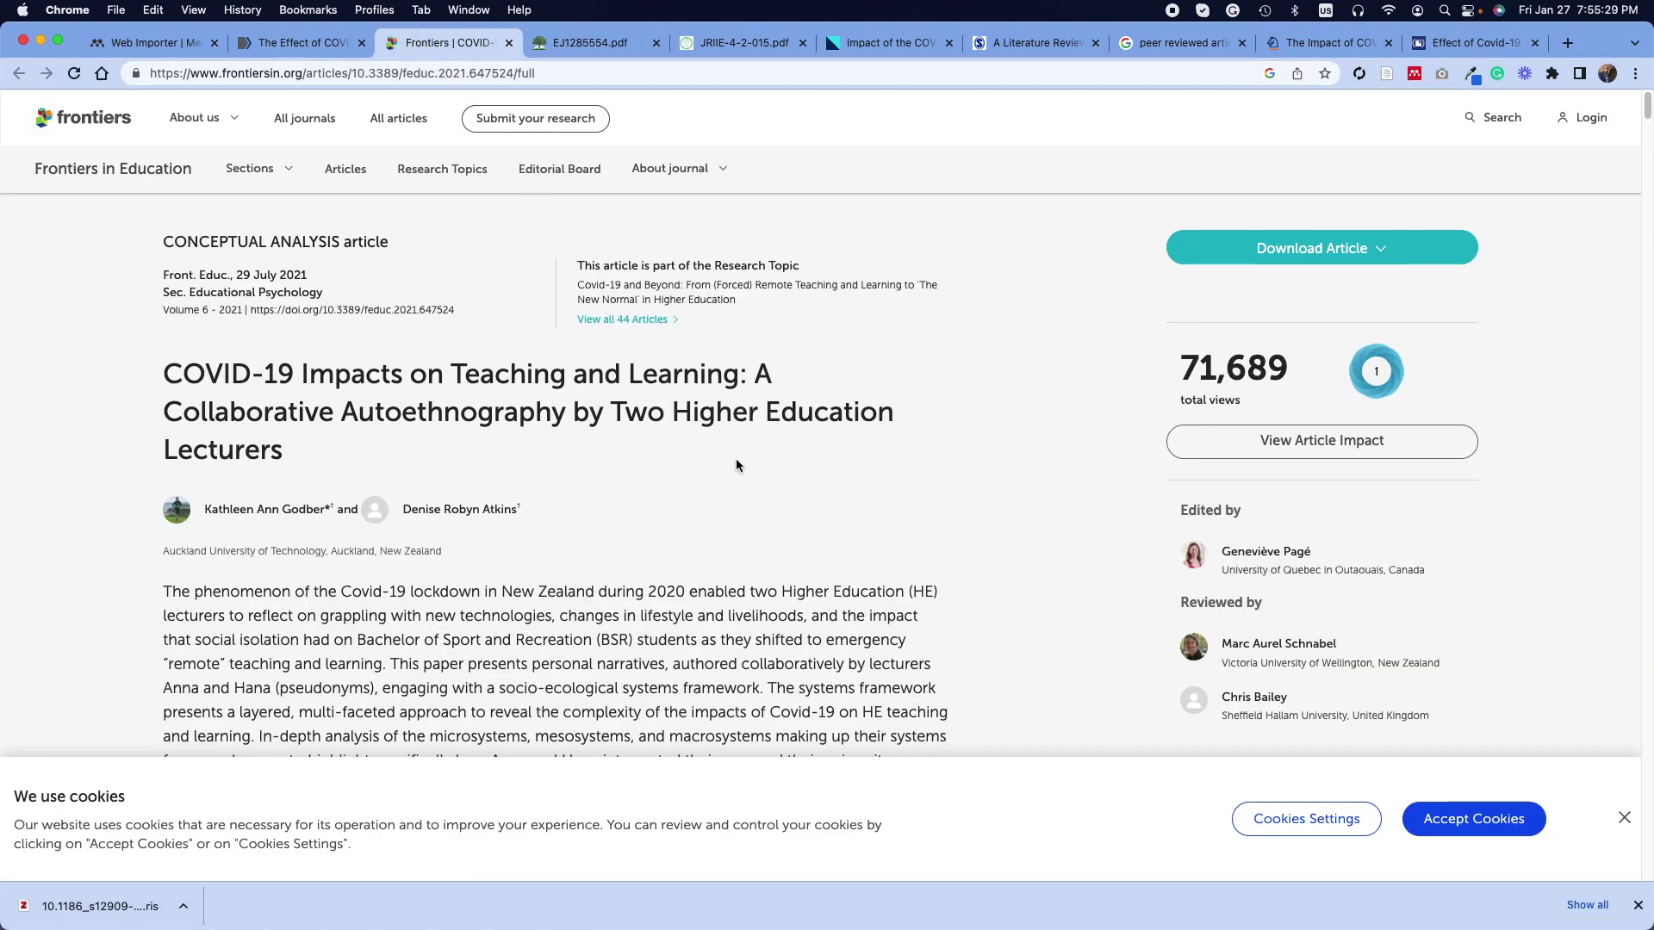
{"action": "scroll", "coordinate": [730, 459], "scroll_direction": "up", "scroll_amount": 15}
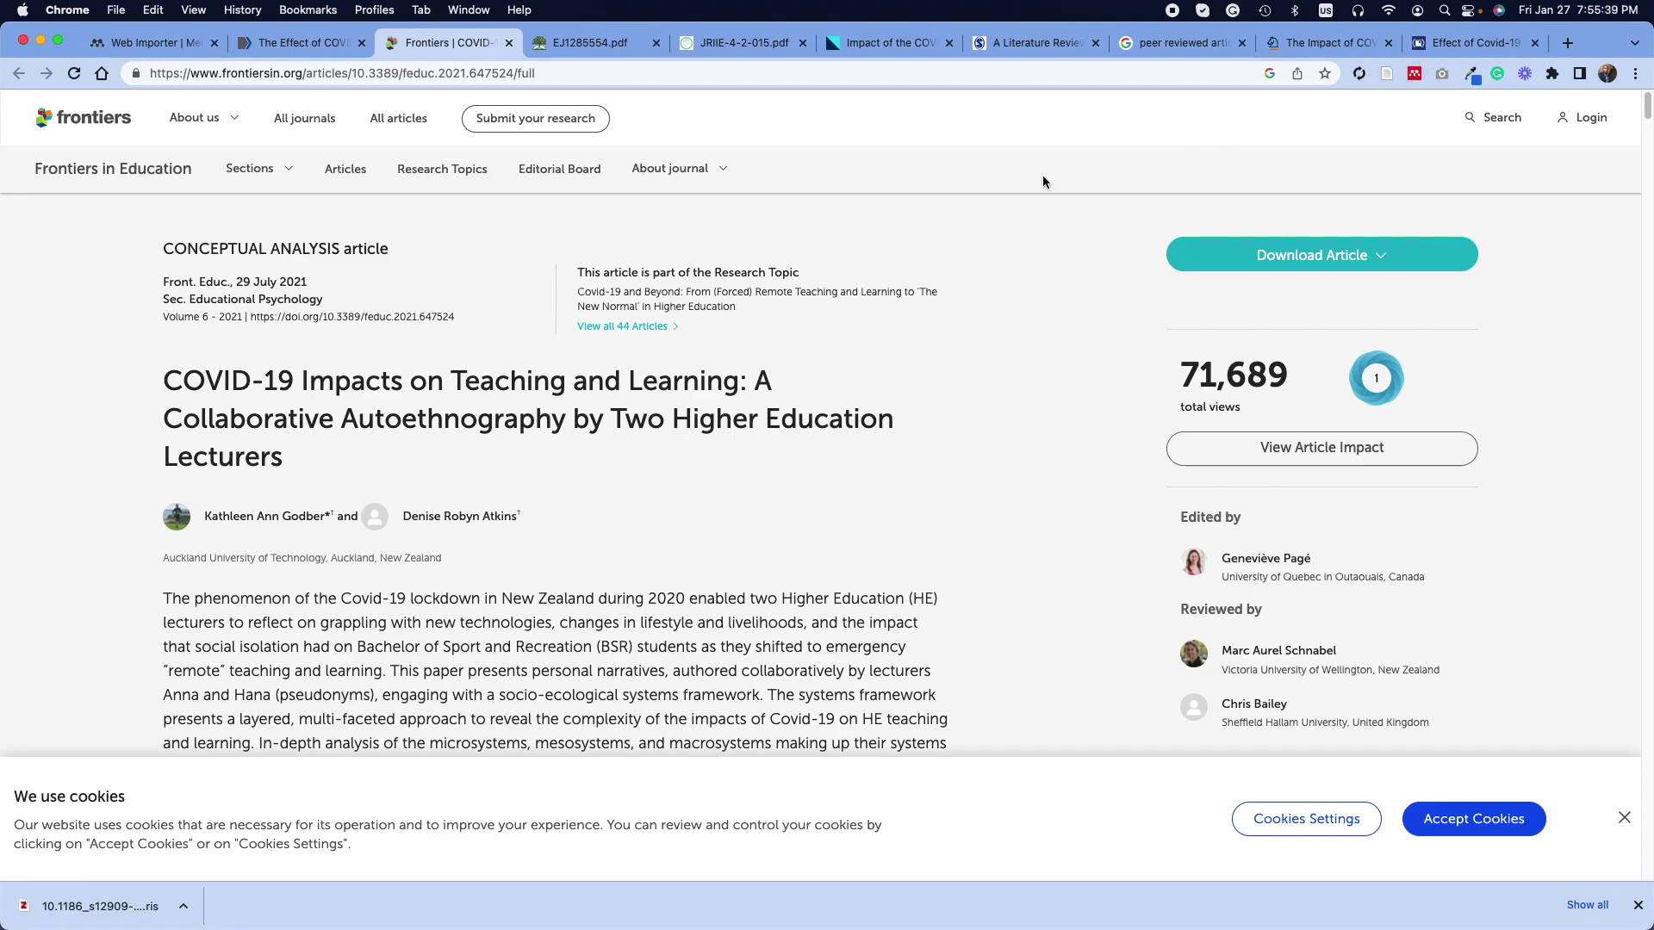
{"action": "key", "text": "super+r"}
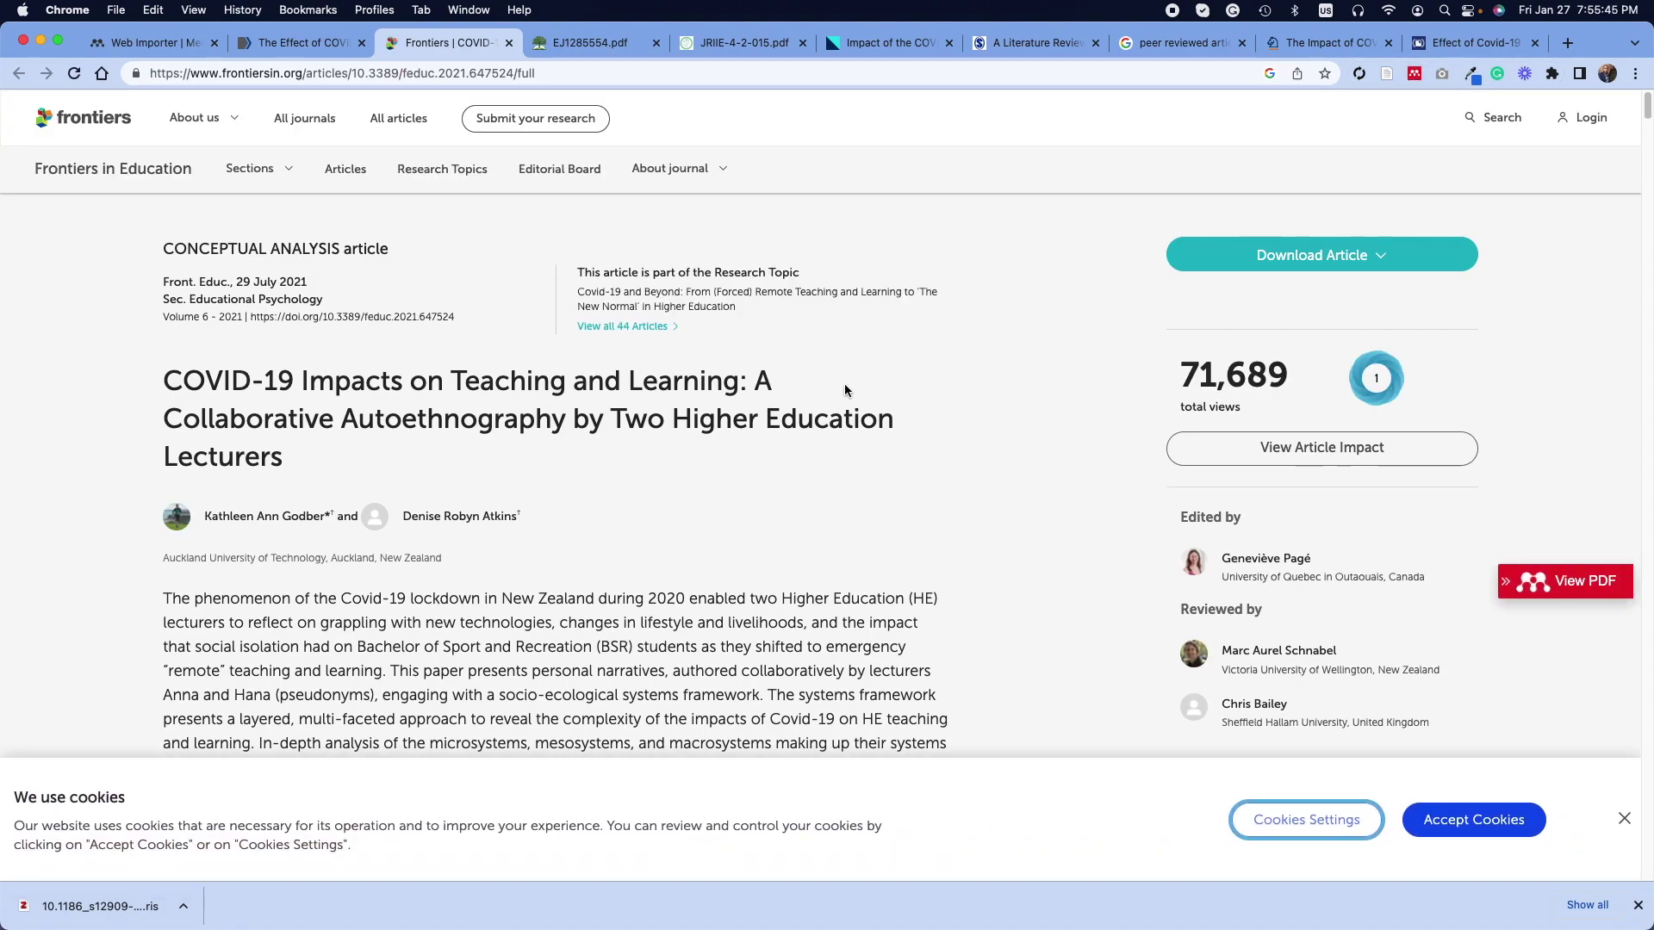
{"action": "left_click", "coordinate": [1414, 73]}
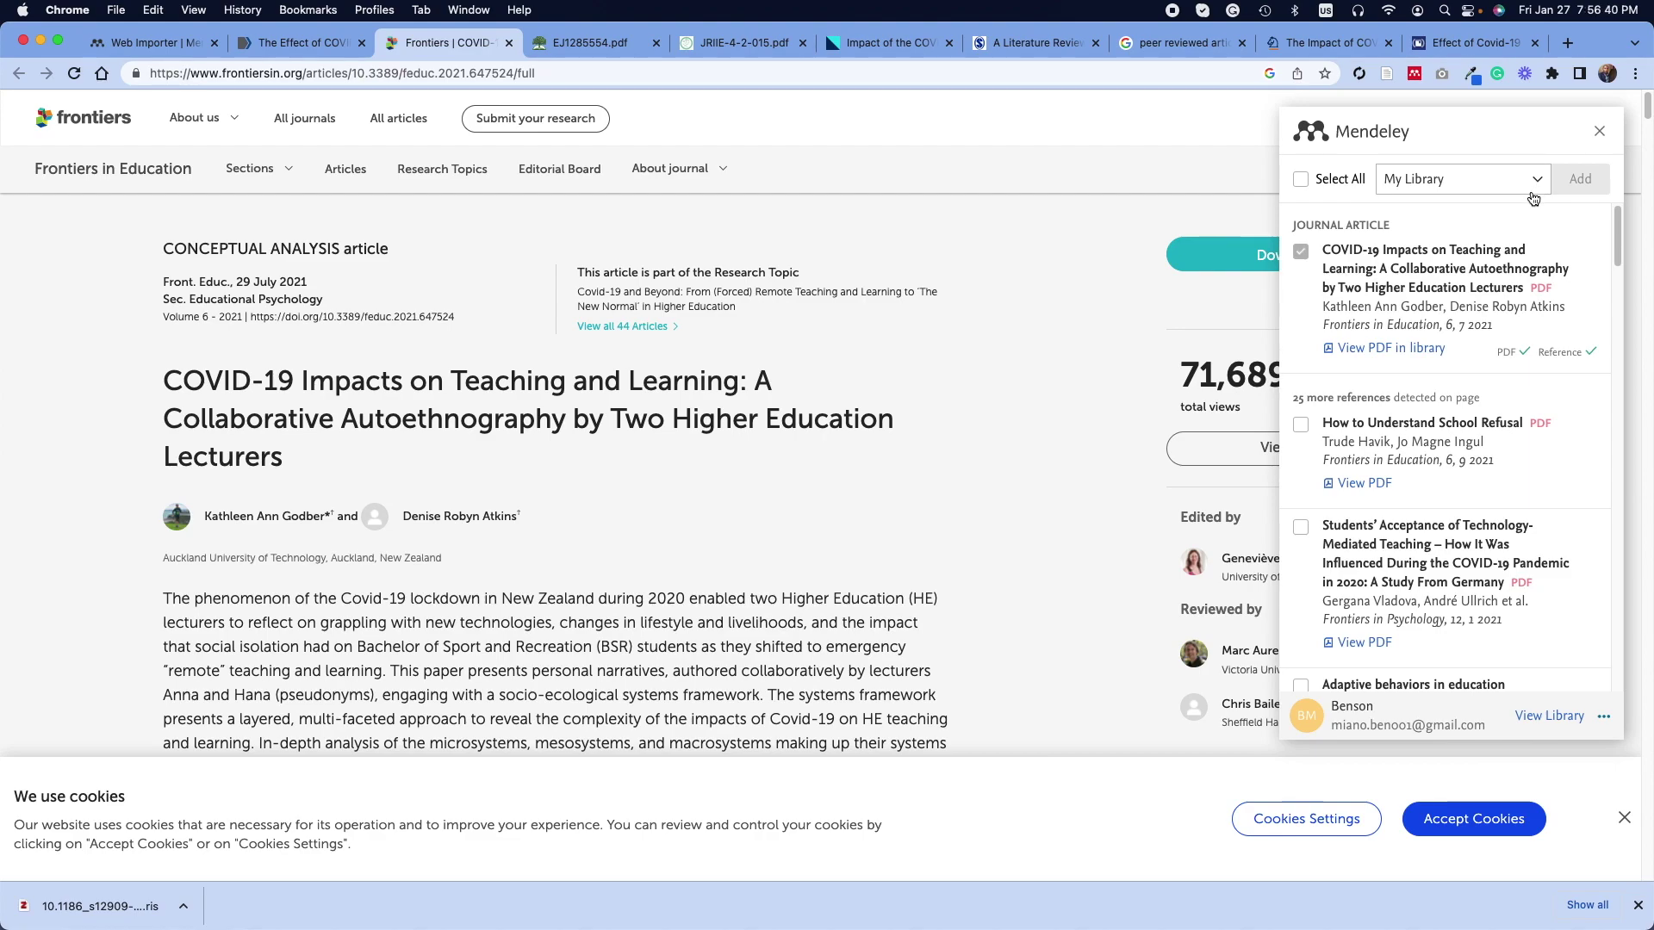
Step: Try selecting all references detected on the Frontiers page, look through the list and clear the selection
{"action": "left_click", "coordinate": [1295, 186]}
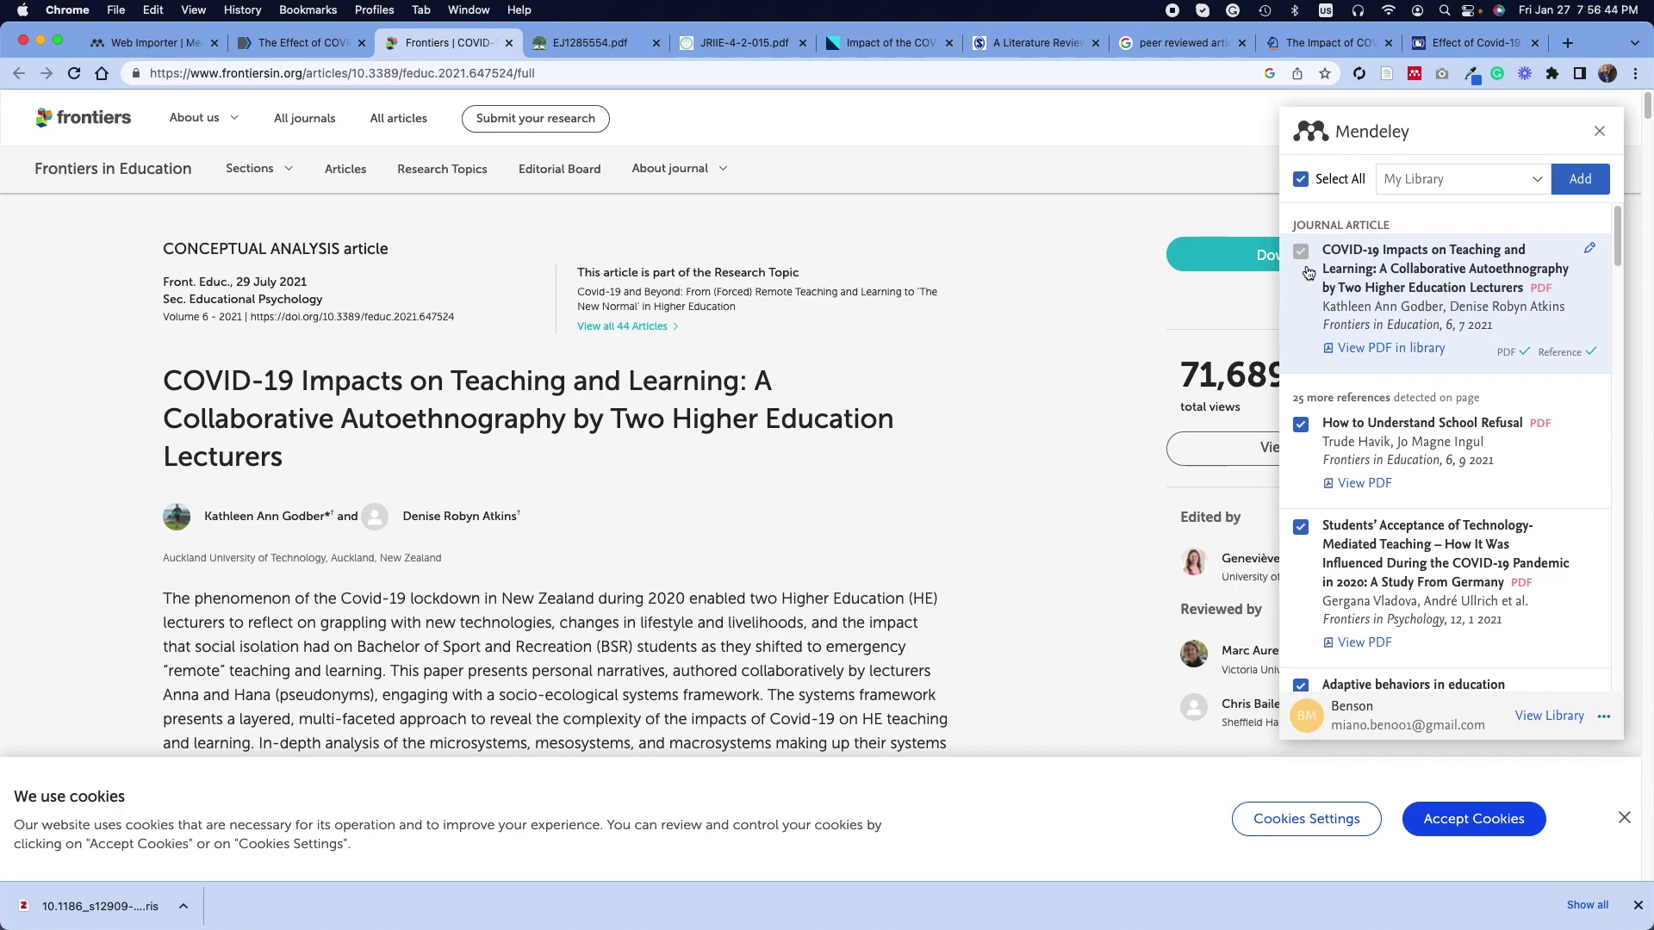
{"action": "scroll", "coordinate": [1335, 327], "scroll_direction": "down", "scroll_amount": 10}
{"action": "scroll", "coordinate": [1339, 330], "scroll_direction": "up", "scroll_amount": 10}
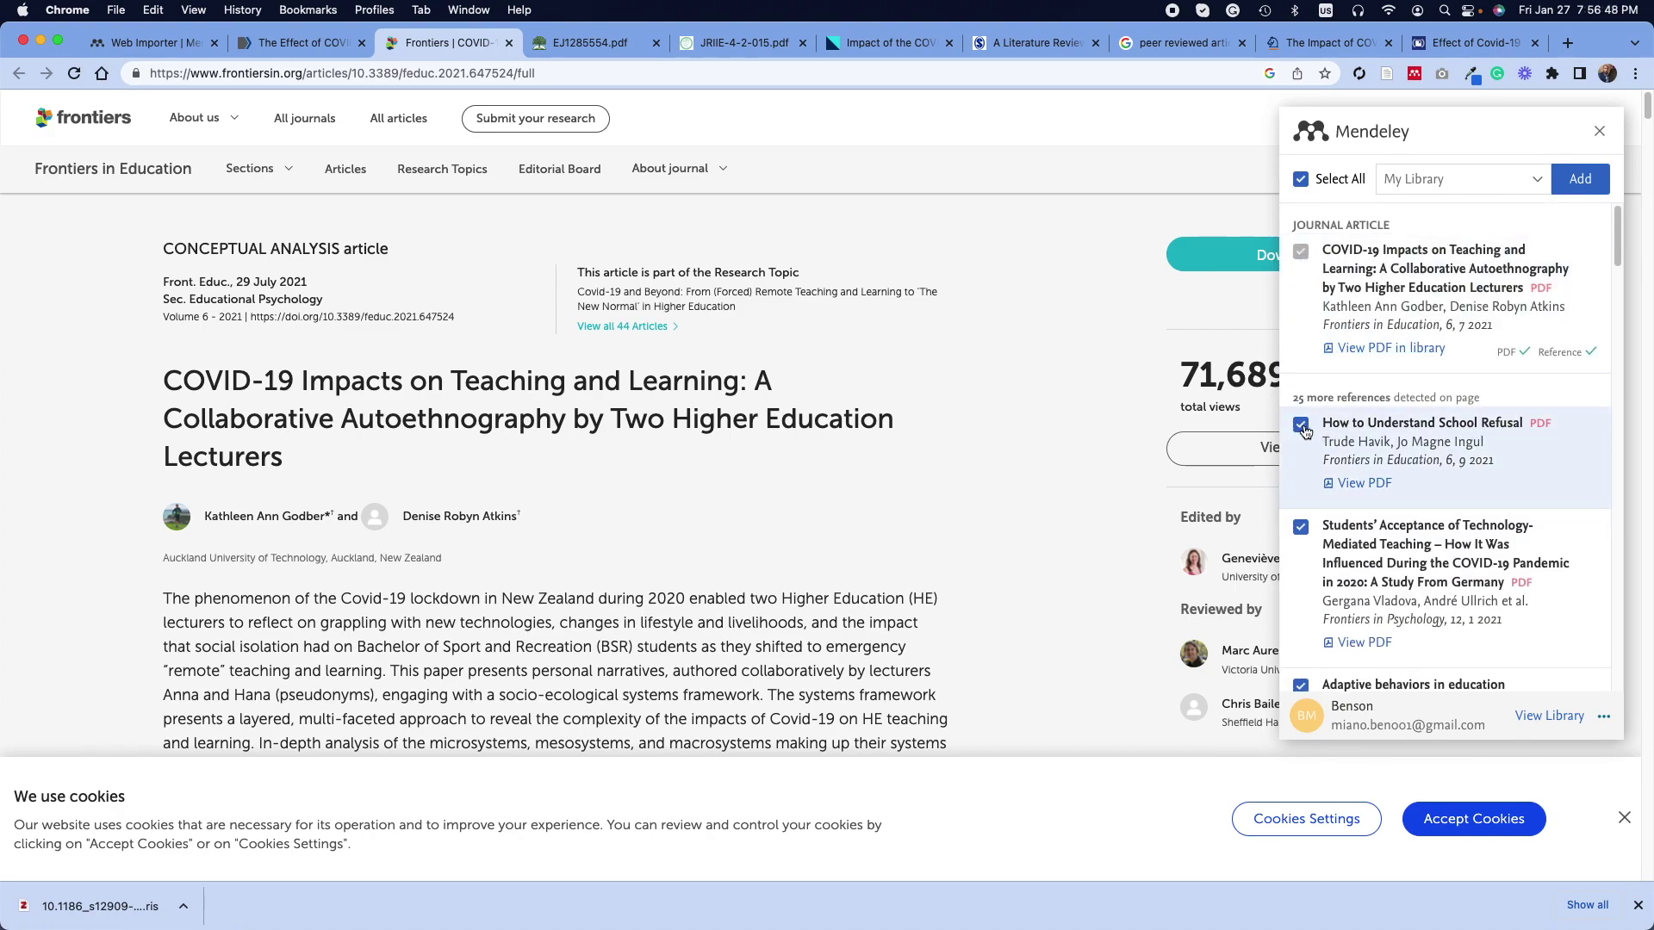
{"action": "scroll", "coordinate": [1398, 391], "scroll_direction": "down", "scroll_amount": 1}
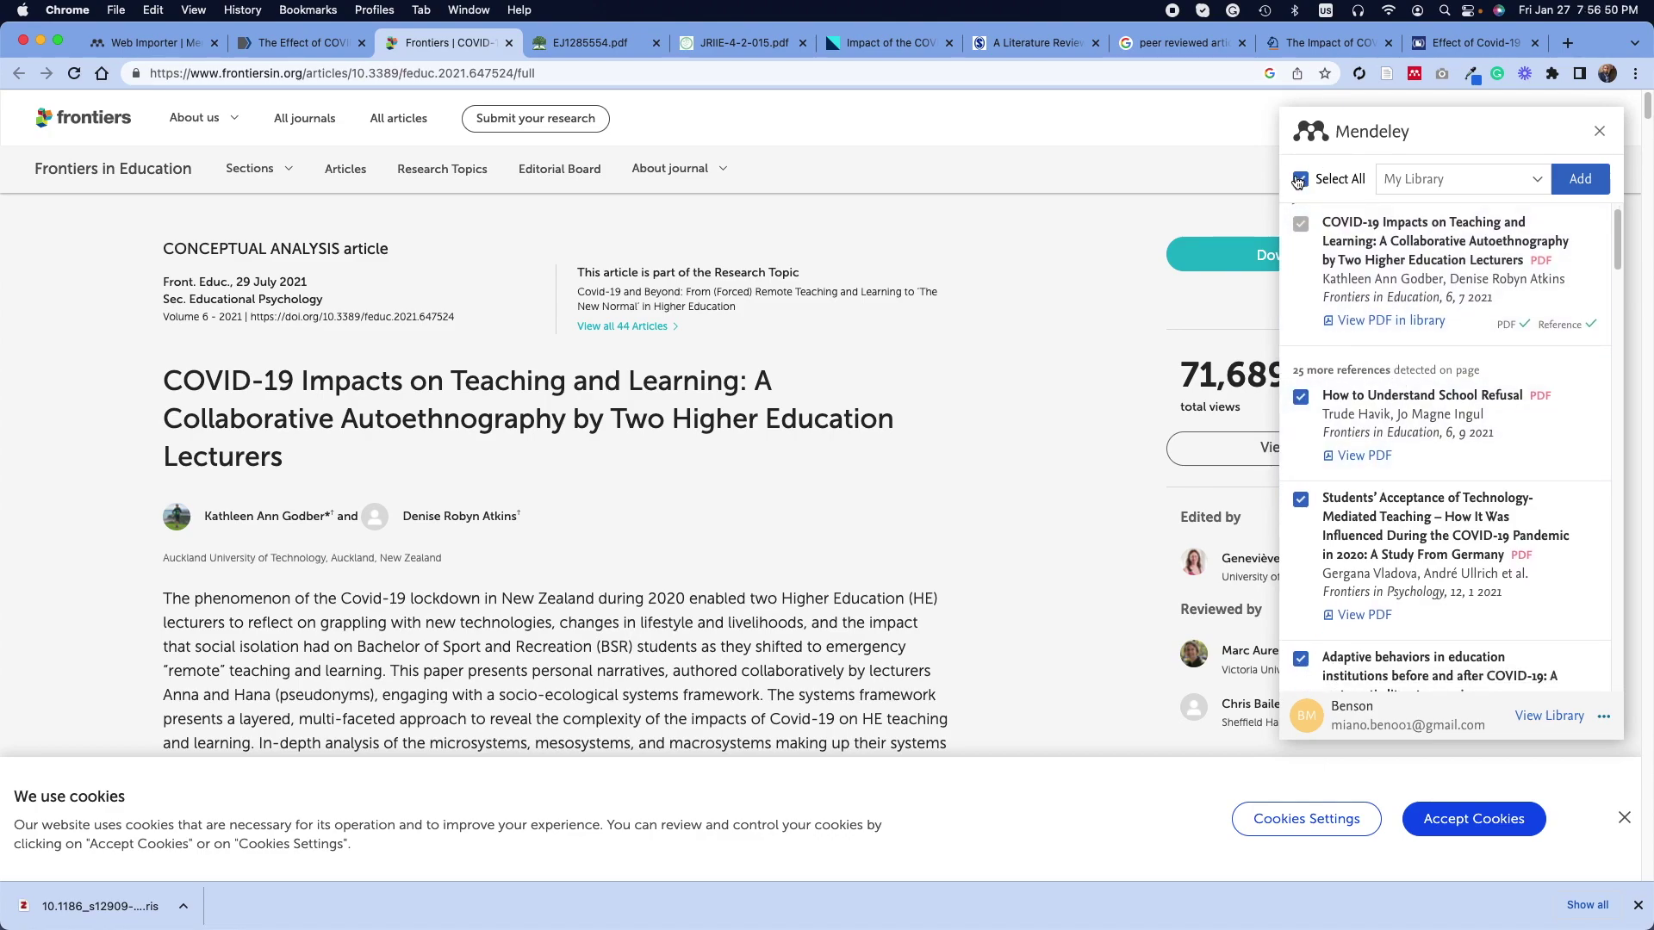
{"action": "left_click", "coordinate": [1300, 178]}
Step: Add the first four additional references to My Library, from "How to Understand School Refusal" through "Assessing the Impact of the COVID-19 Pandemic on Student Wellbeing"
{"action": "left_click", "coordinate": [1323, 418]}
{"action": "left_click", "coordinate": [1301, 500]}
{"action": "scroll", "coordinate": [1478, 421], "scroll_direction": "down", "scroll_amount": 1}
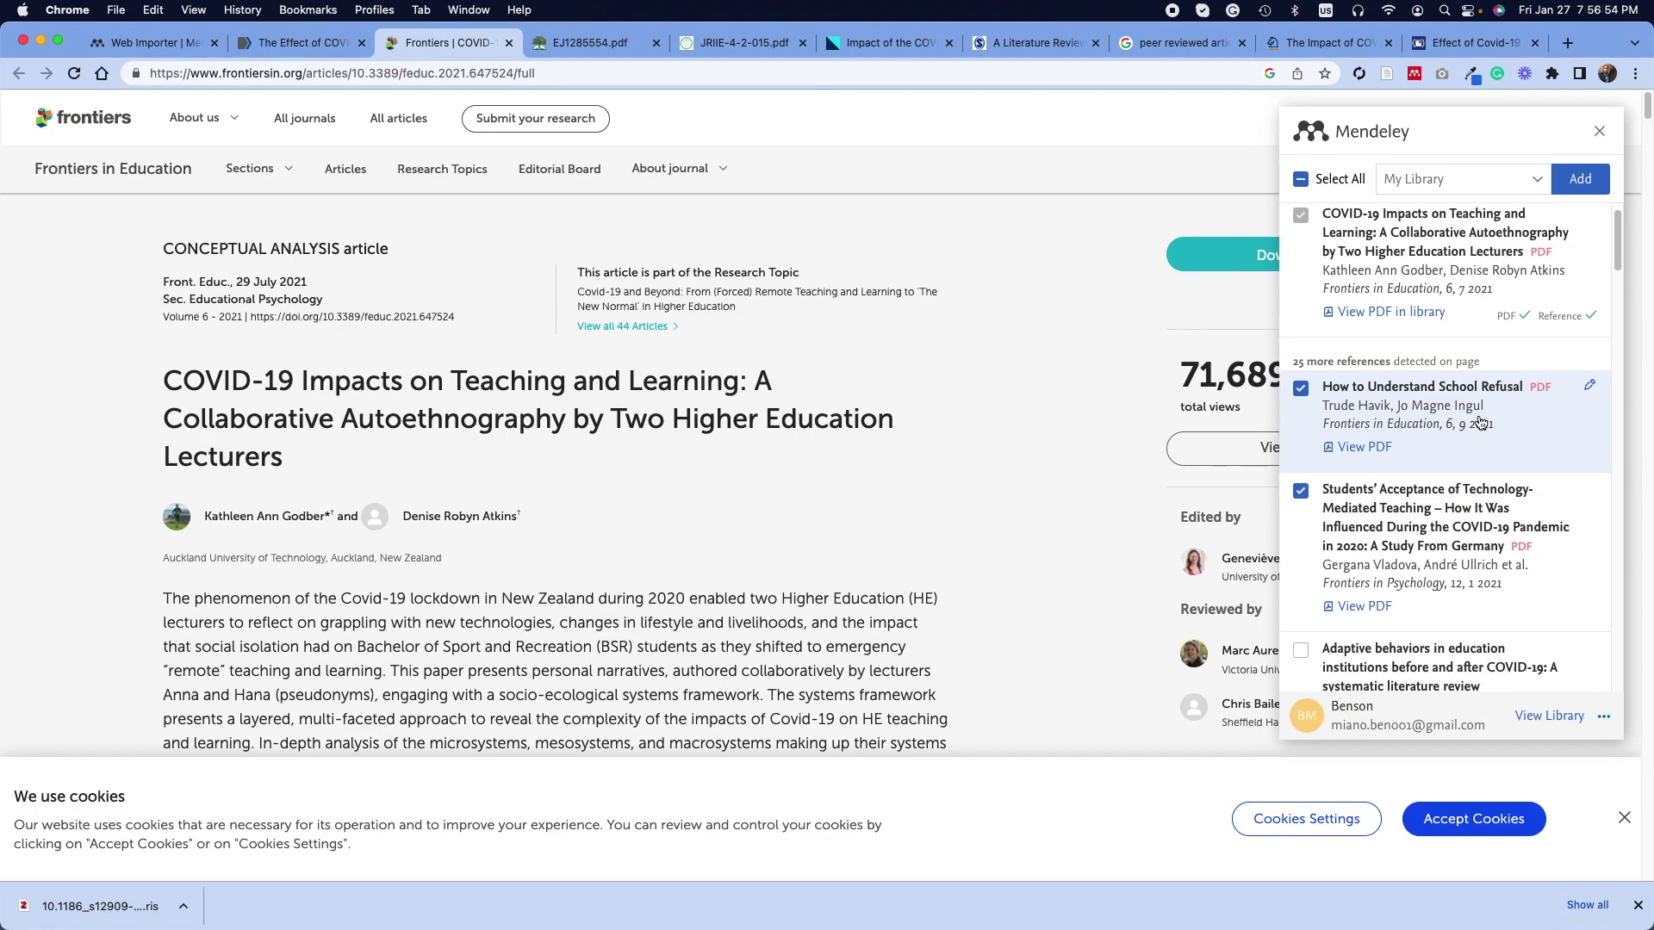
{"action": "scroll", "coordinate": [1478, 422], "scroll_direction": "down", "scroll_amount": 3}
{"action": "left_click", "coordinate": [1304, 472]}
{"action": "scroll", "coordinate": [1307, 478], "scroll_direction": "down", "scroll_amount": 2}
{"action": "left_click", "coordinate": [1300, 524]}
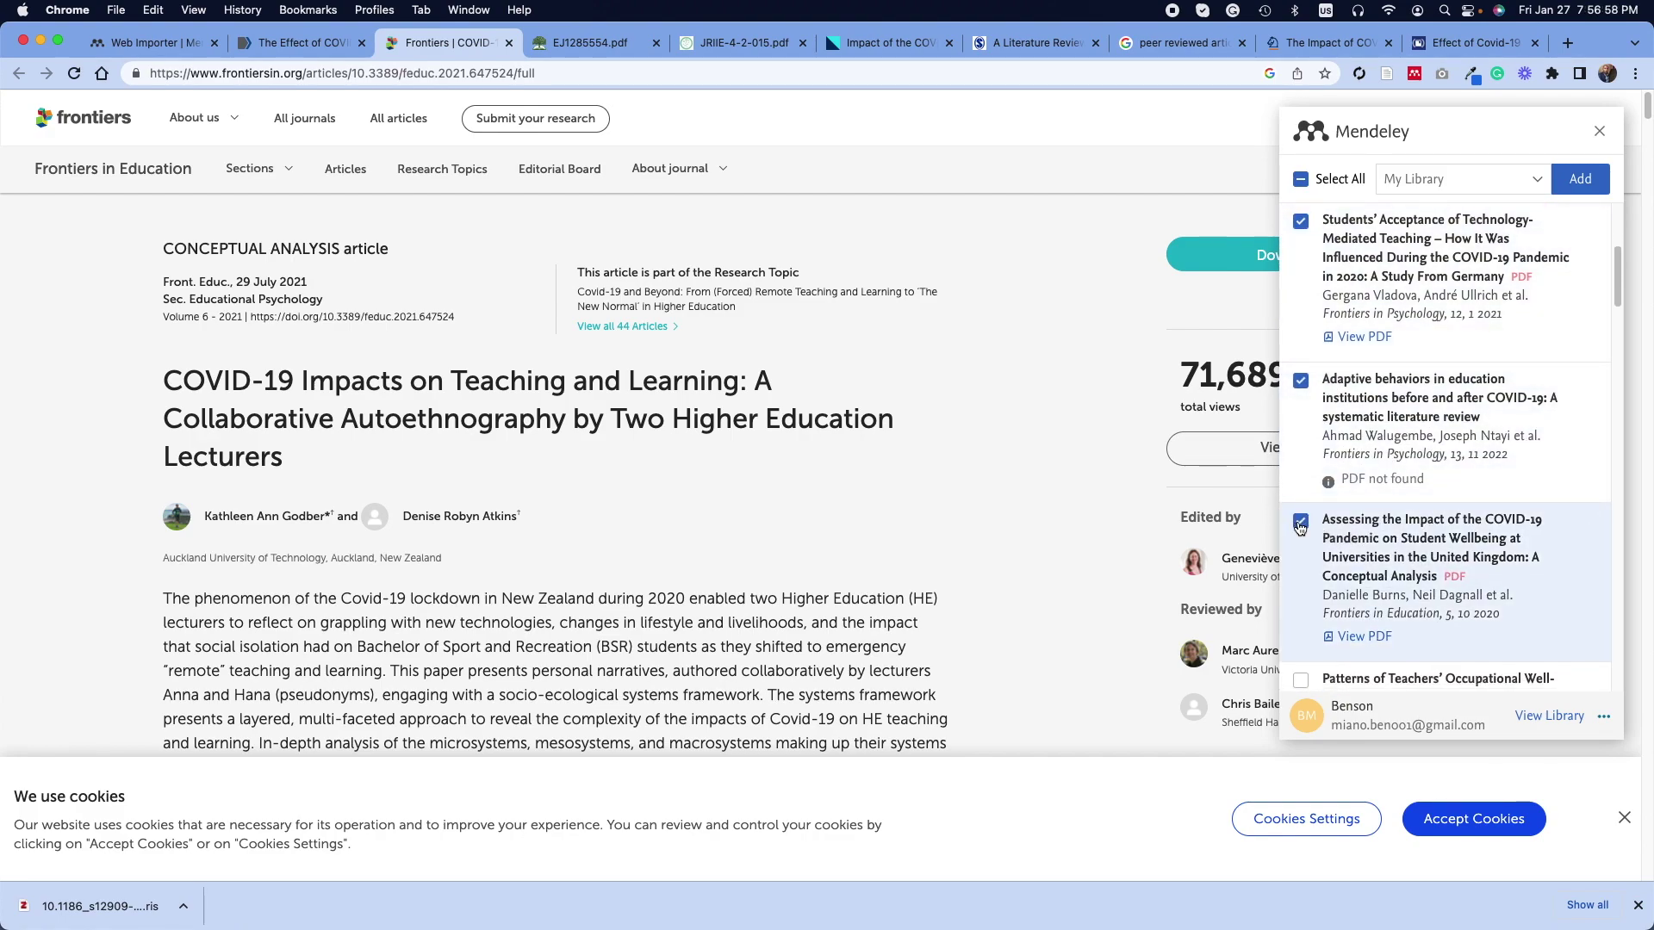
{"action": "left_click", "coordinate": [1576, 179]}
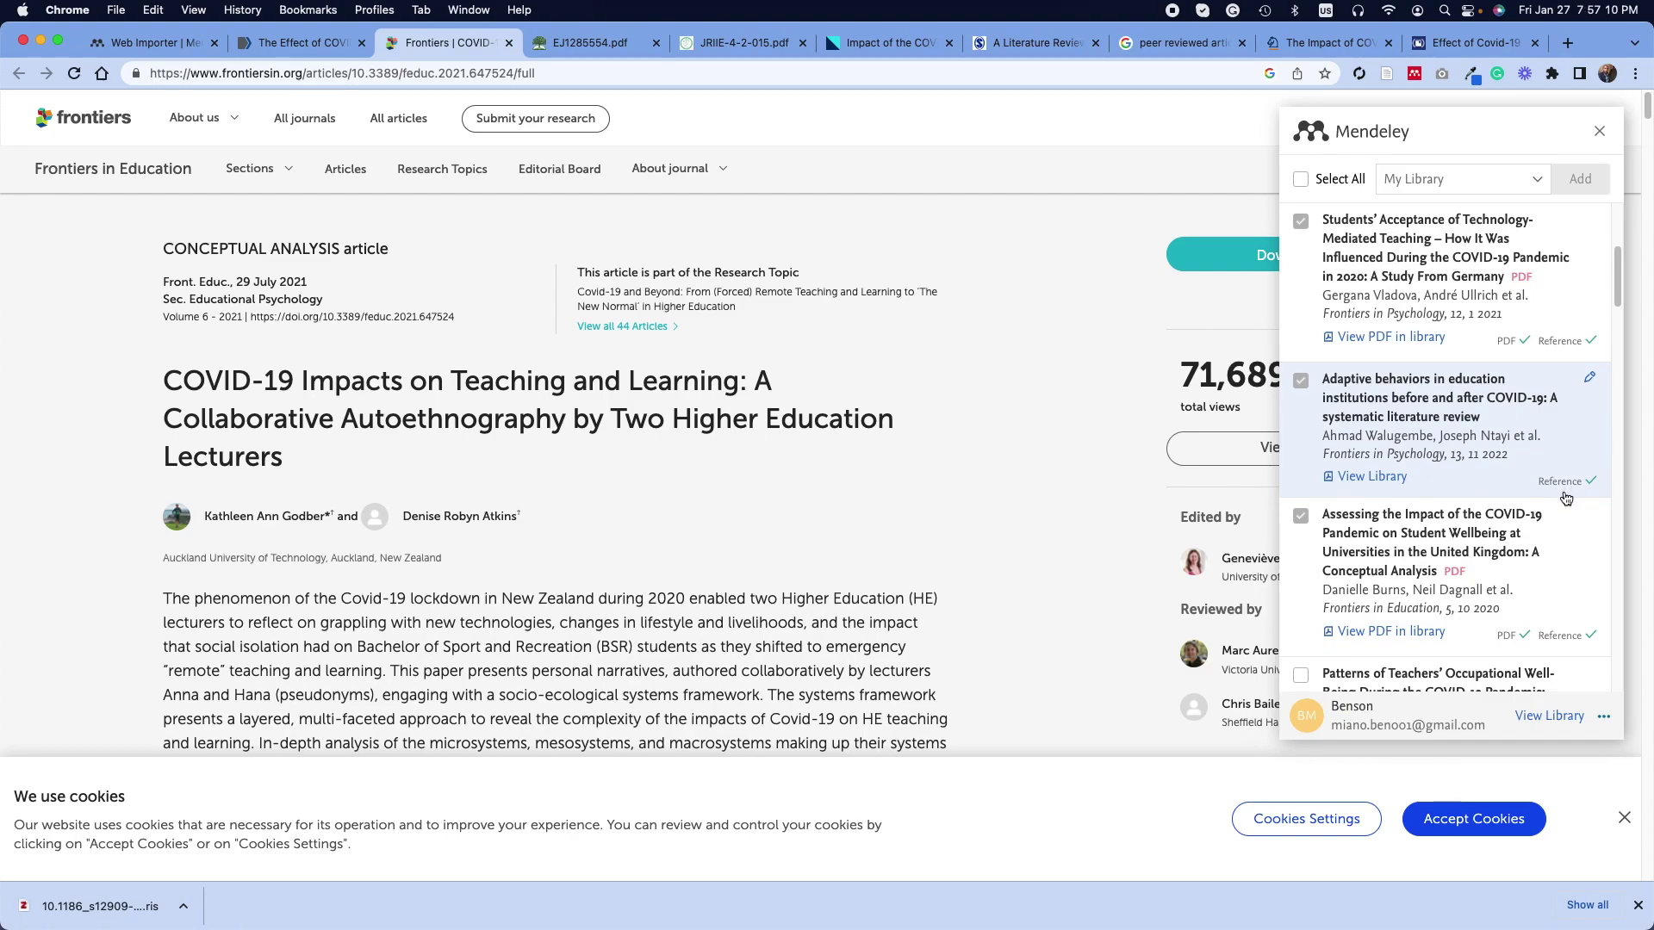
{"action": "scroll", "coordinate": [1447, 430], "scroll_direction": "up", "scroll_amount": 5}
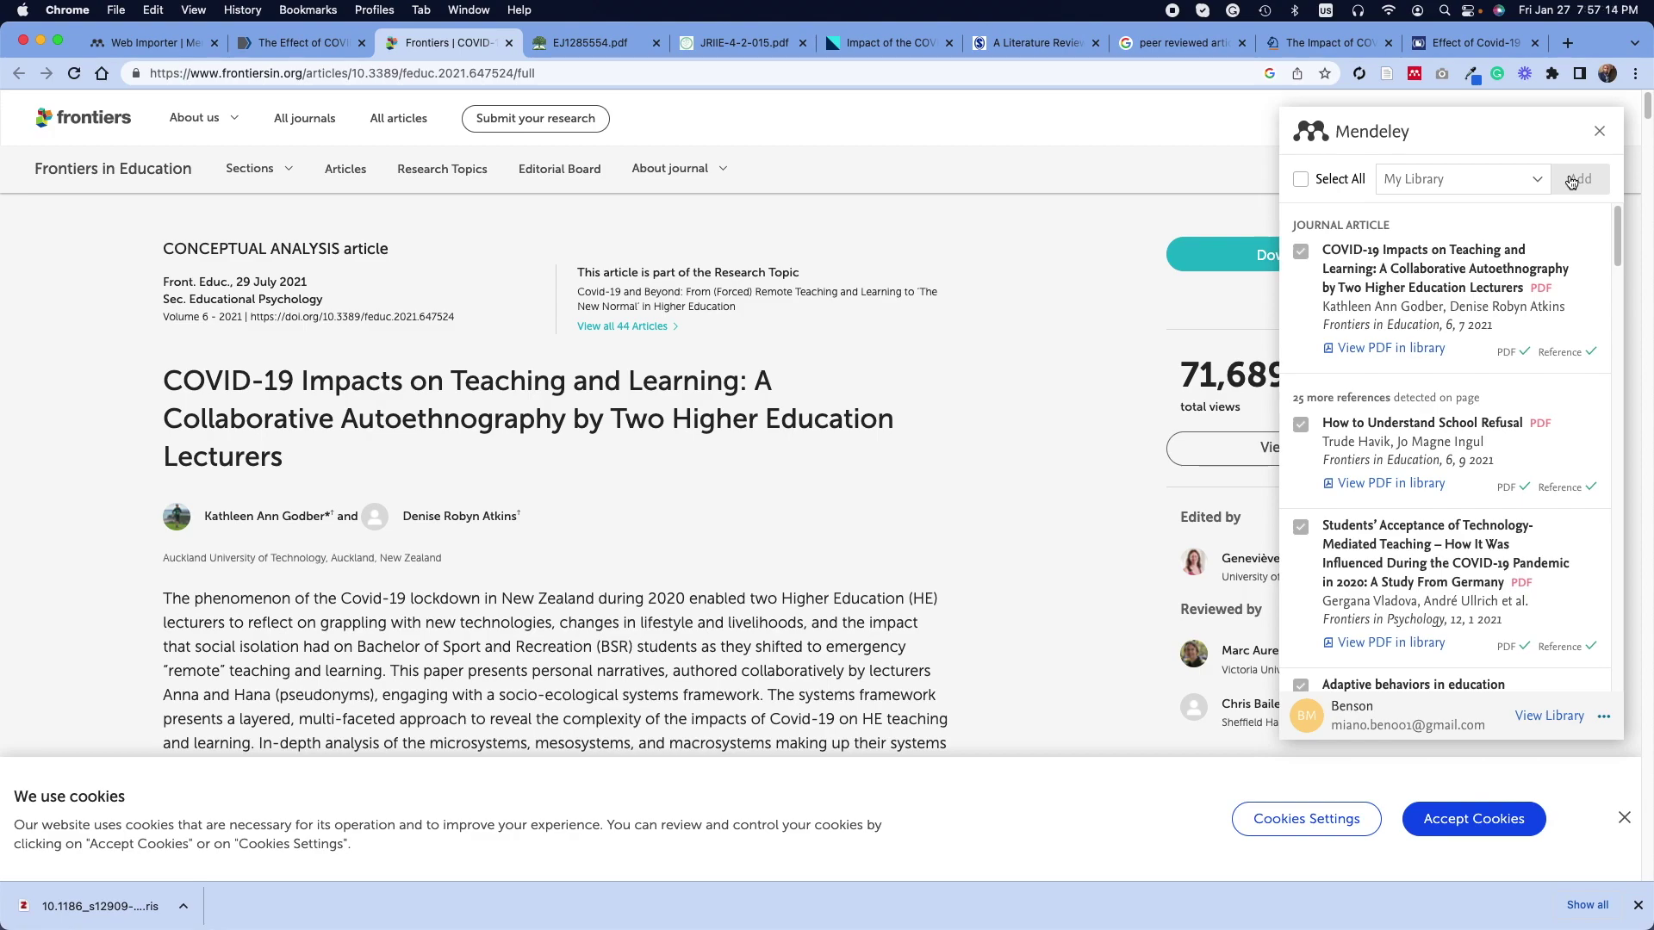
Step: Switch to Mendeley Reference Manager, open the details of "Assessing the Impact of the COVID-19 Pandemic on Student Wellbeing" and select that reference
{"action": "mouse_move", "coordinate": [4, 452]}
{"action": "left_click", "coordinate": [23, 507]}
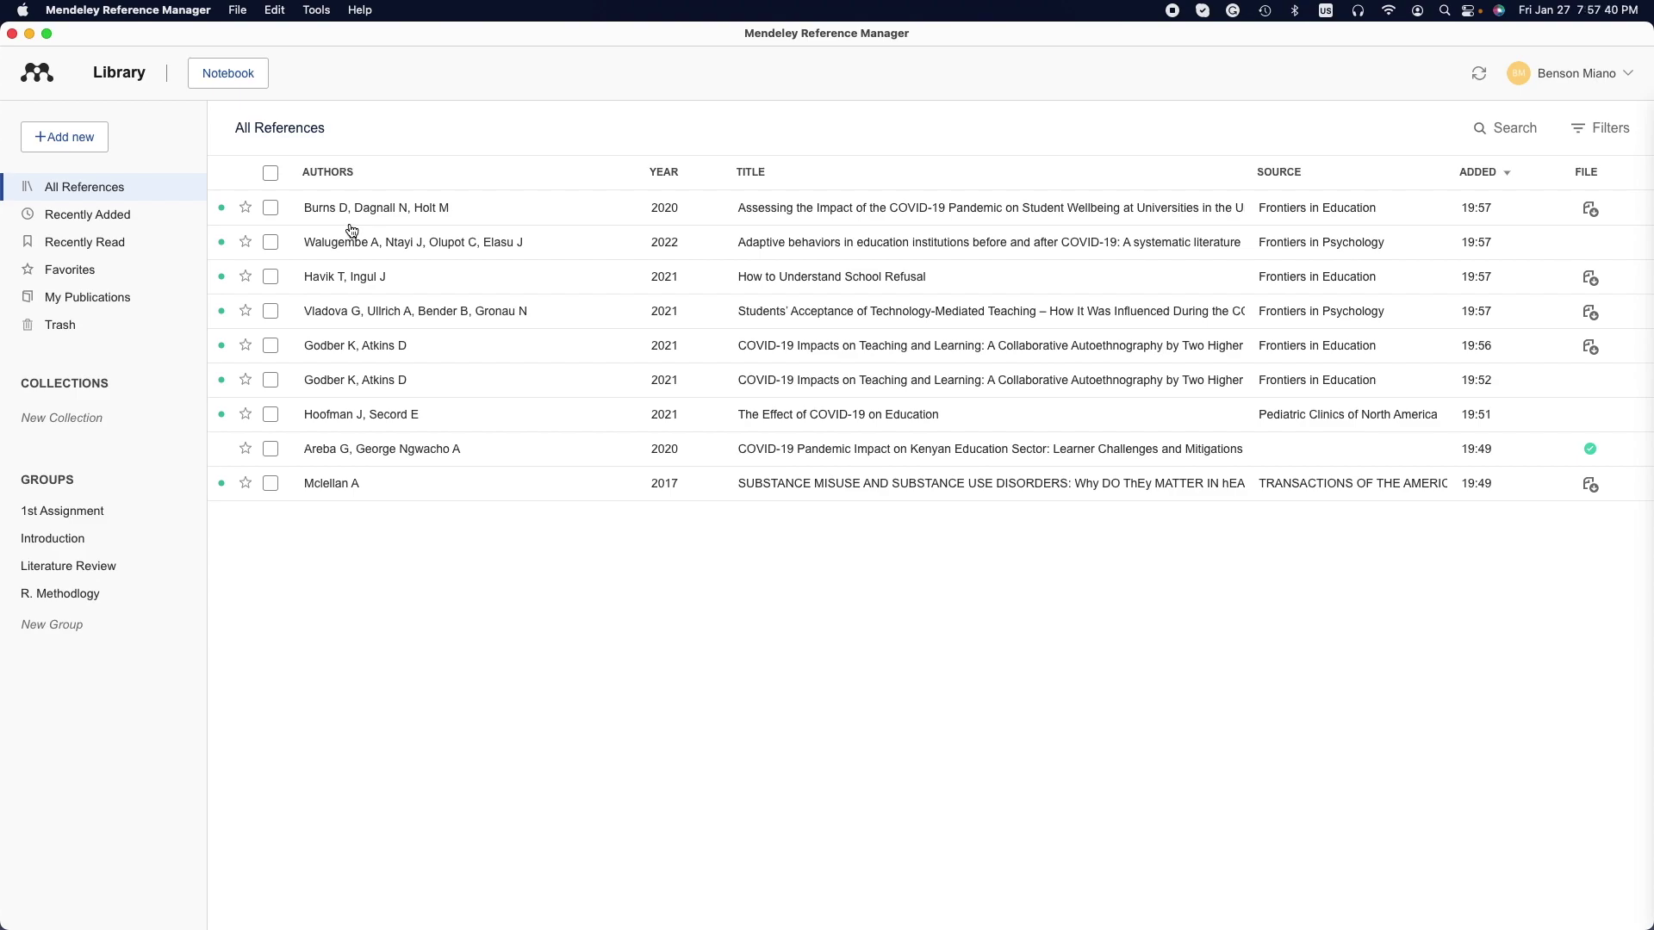
{"action": "left_click", "coordinate": [748, 217]}
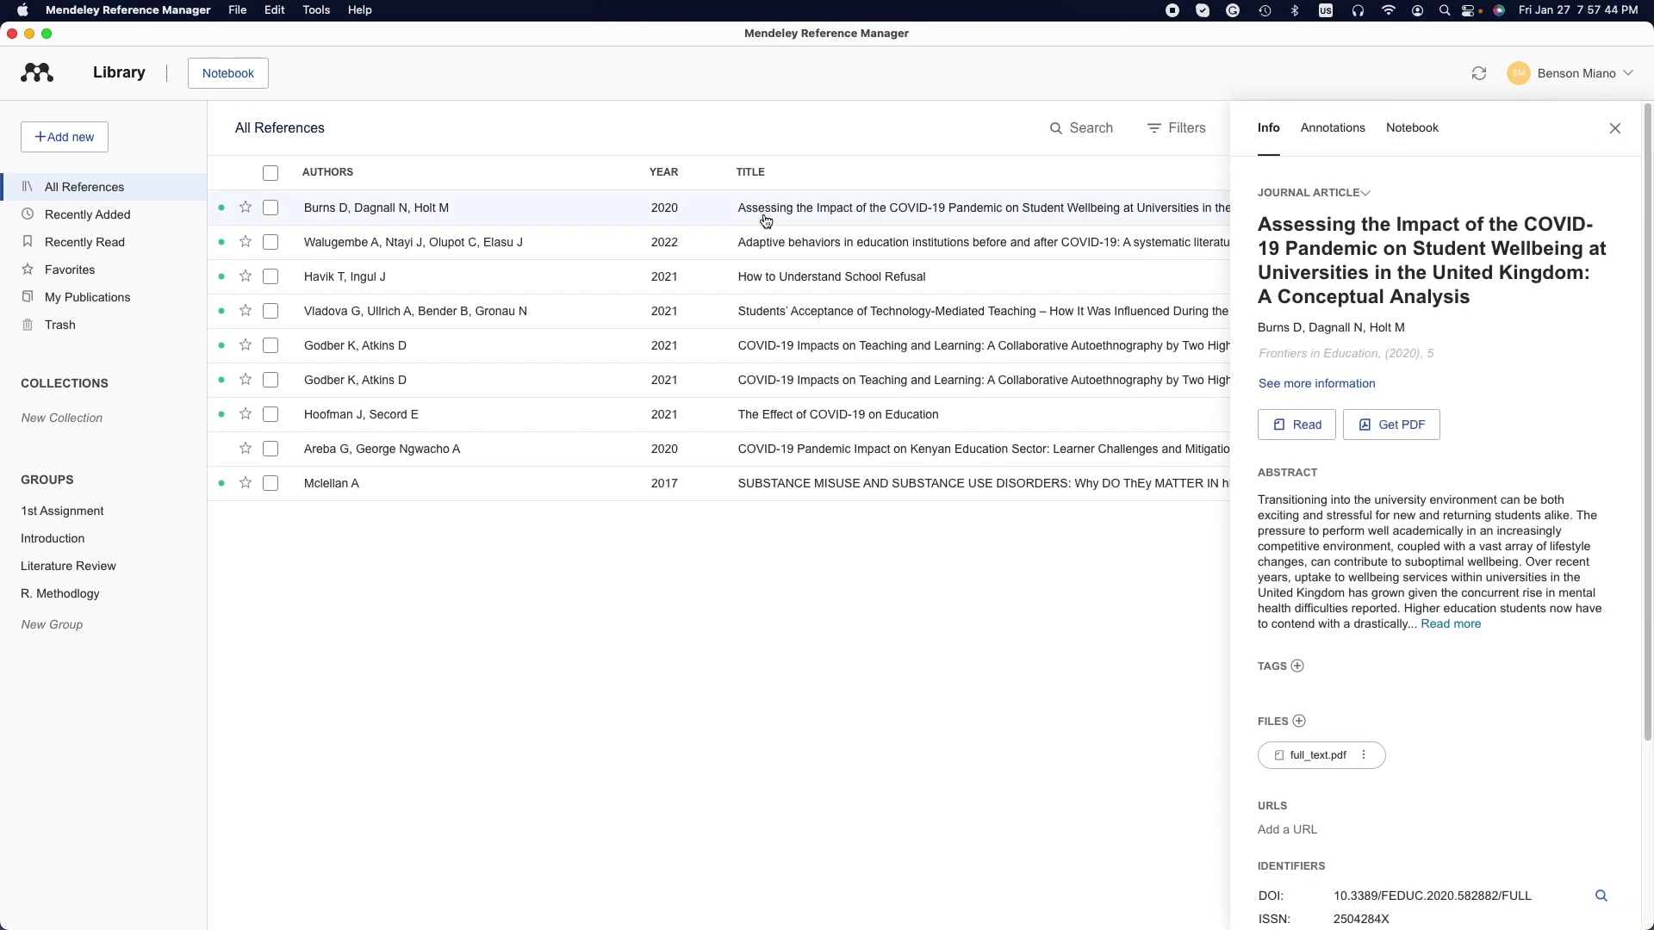
{"action": "left_click", "coordinate": [270, 211]}
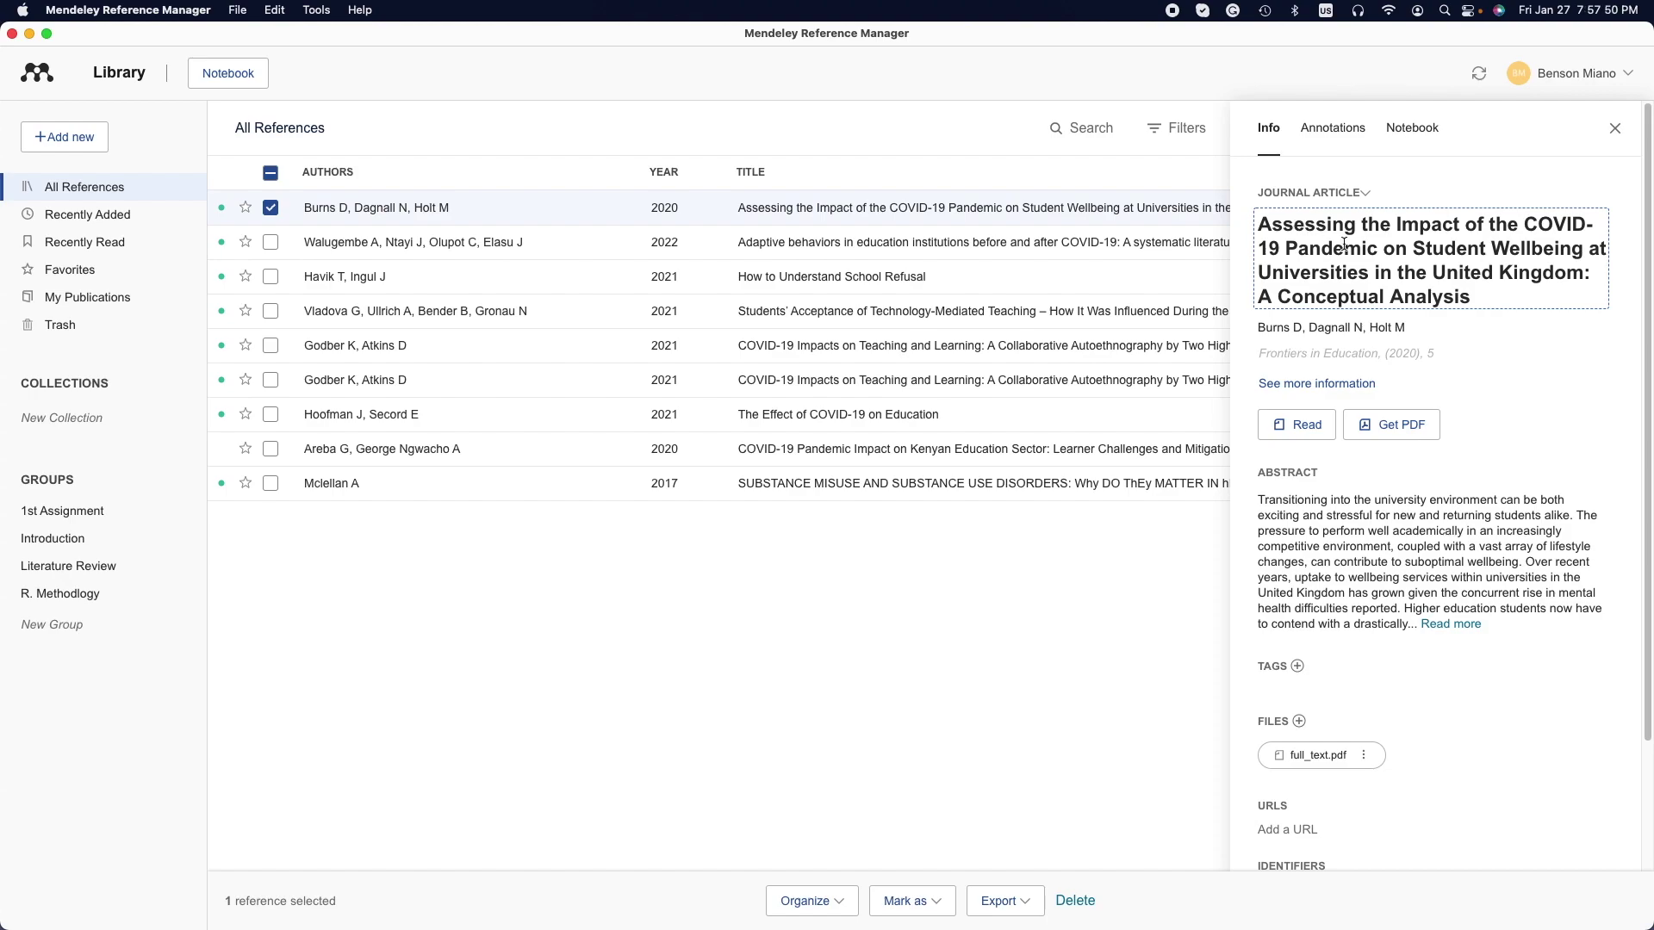
Step: Review the selected reference's information, including its abstract, files and identifiers, and show its annotations
{"action": "scroll", "coordinate": [1419, 349], "scroll_direction": "down", "scroll_amount": 1}
{"action": "scroll", "coordinate": [1419, 349], "scroll_direction": "down", "scroll_amount": 3}
{"action": "scroll", "coordinate": [1447, 358], "scroll_direction": "up", "scroll_amount": 3}
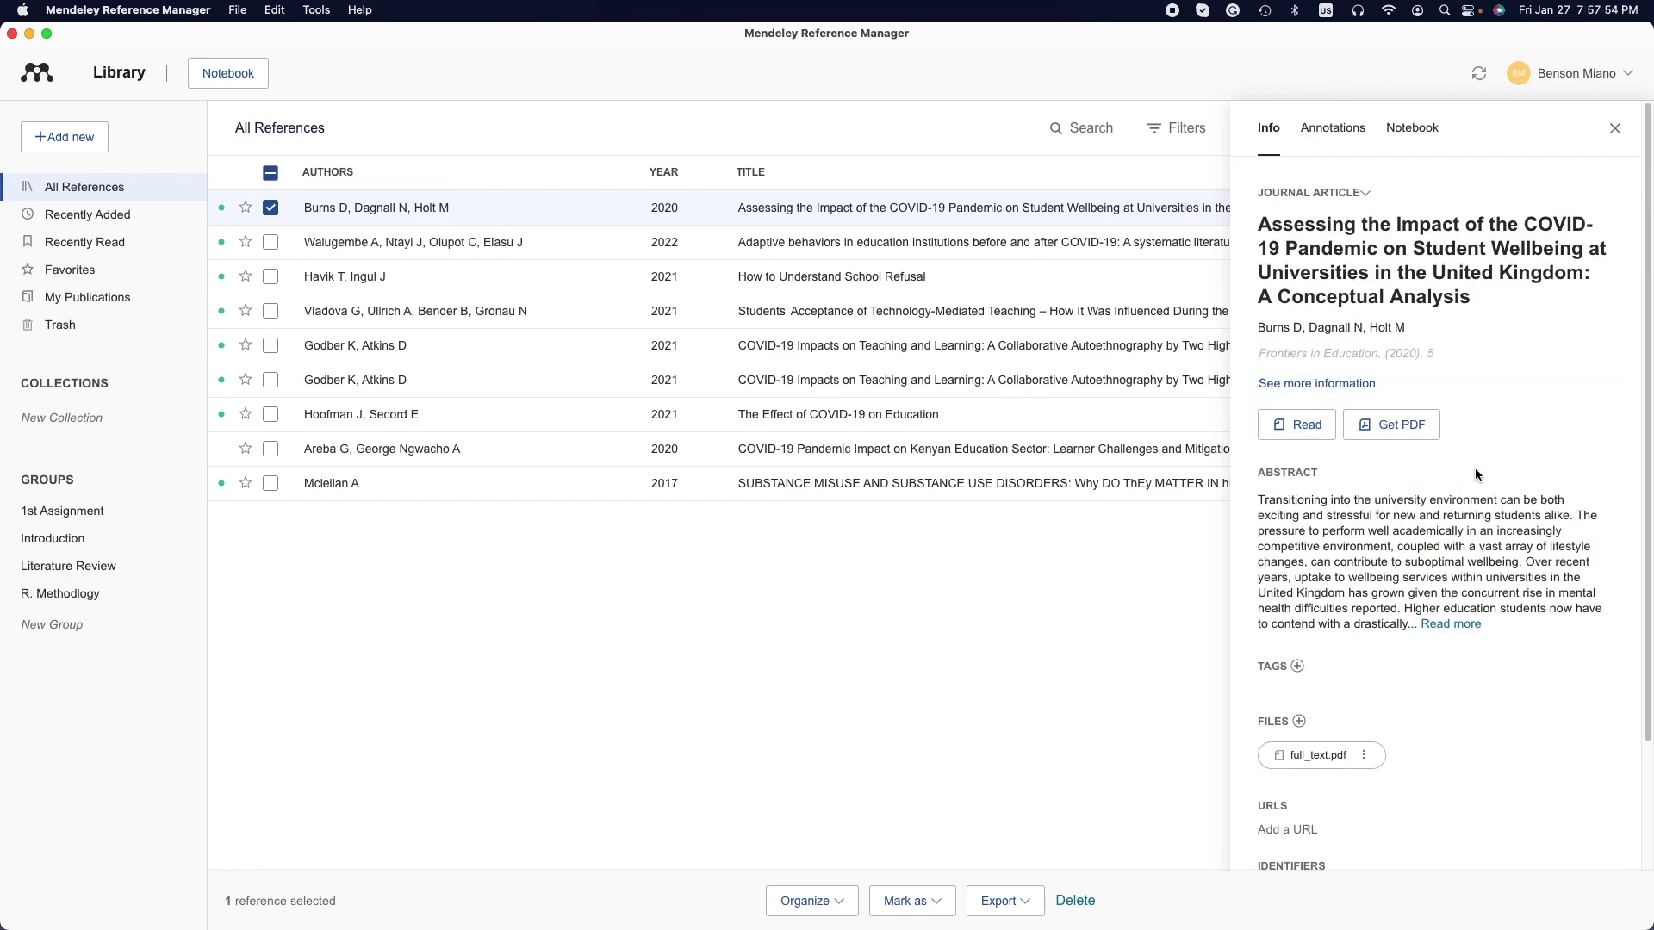
{"action": "left_click", "coordinate": [1319, 129]}
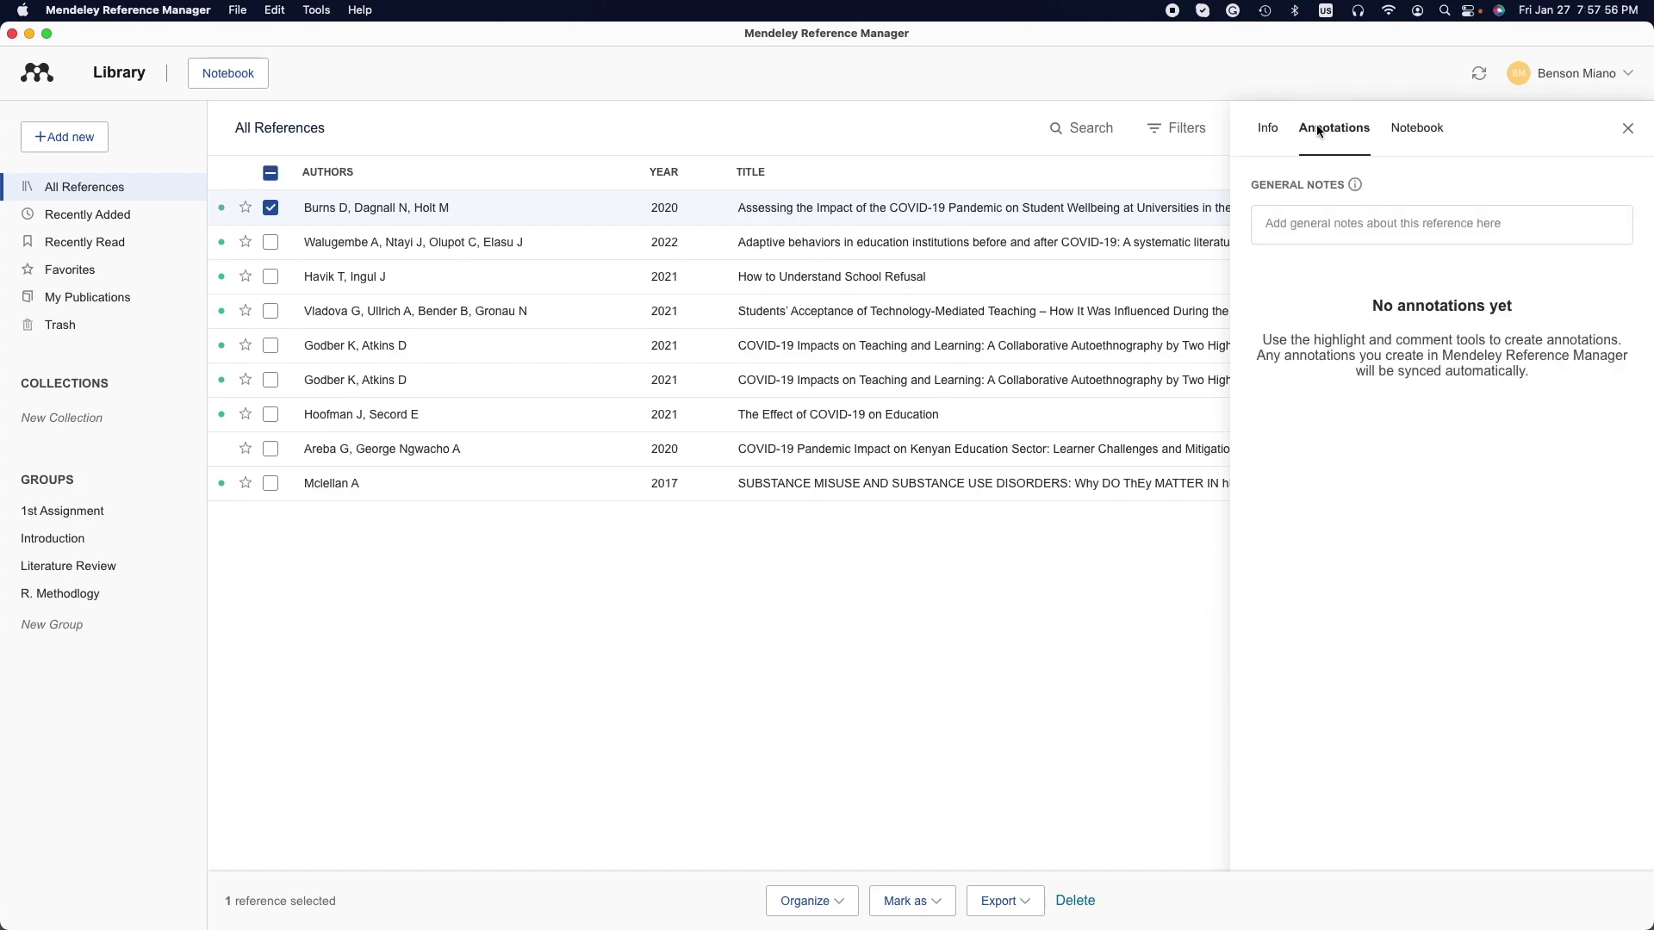
Step: Recheck the selected reference's information and enter the general note "Covid-19 on businesses." in its annotations
{"action": "left_click", "coordinate": [1267, 128]}
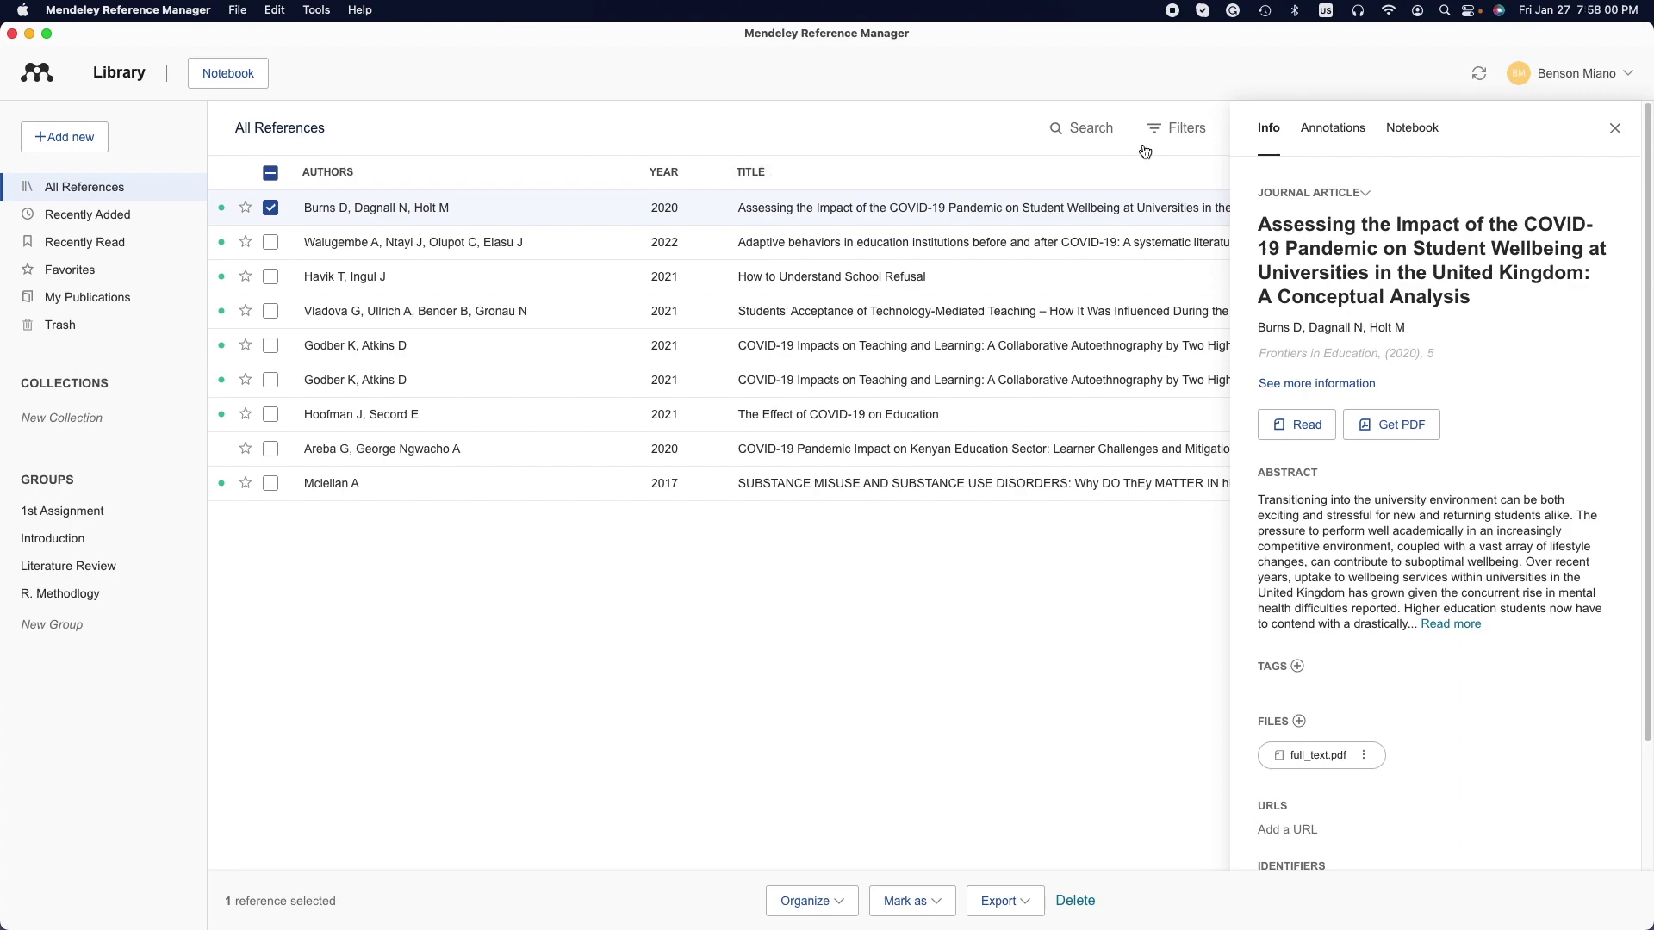
{"action": "left_click", "coordinate": [1332, 128]}
{"action": "left_click", "coordinate": [1314, 239]}
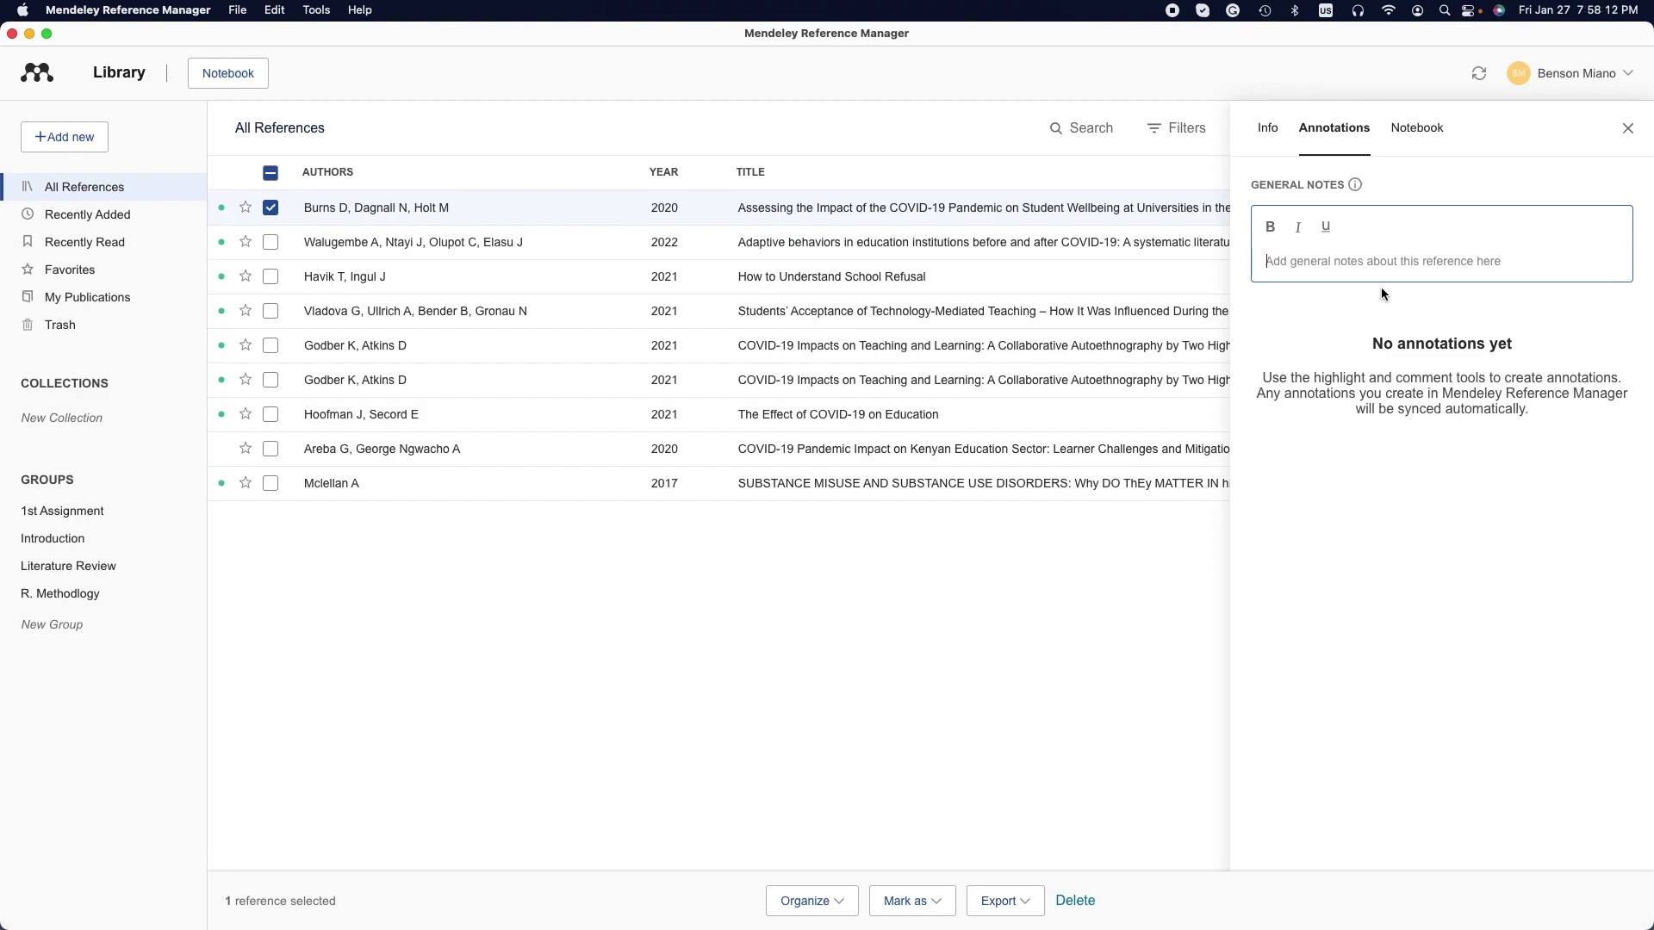
{"action": "type", "text": "Covid-19"}
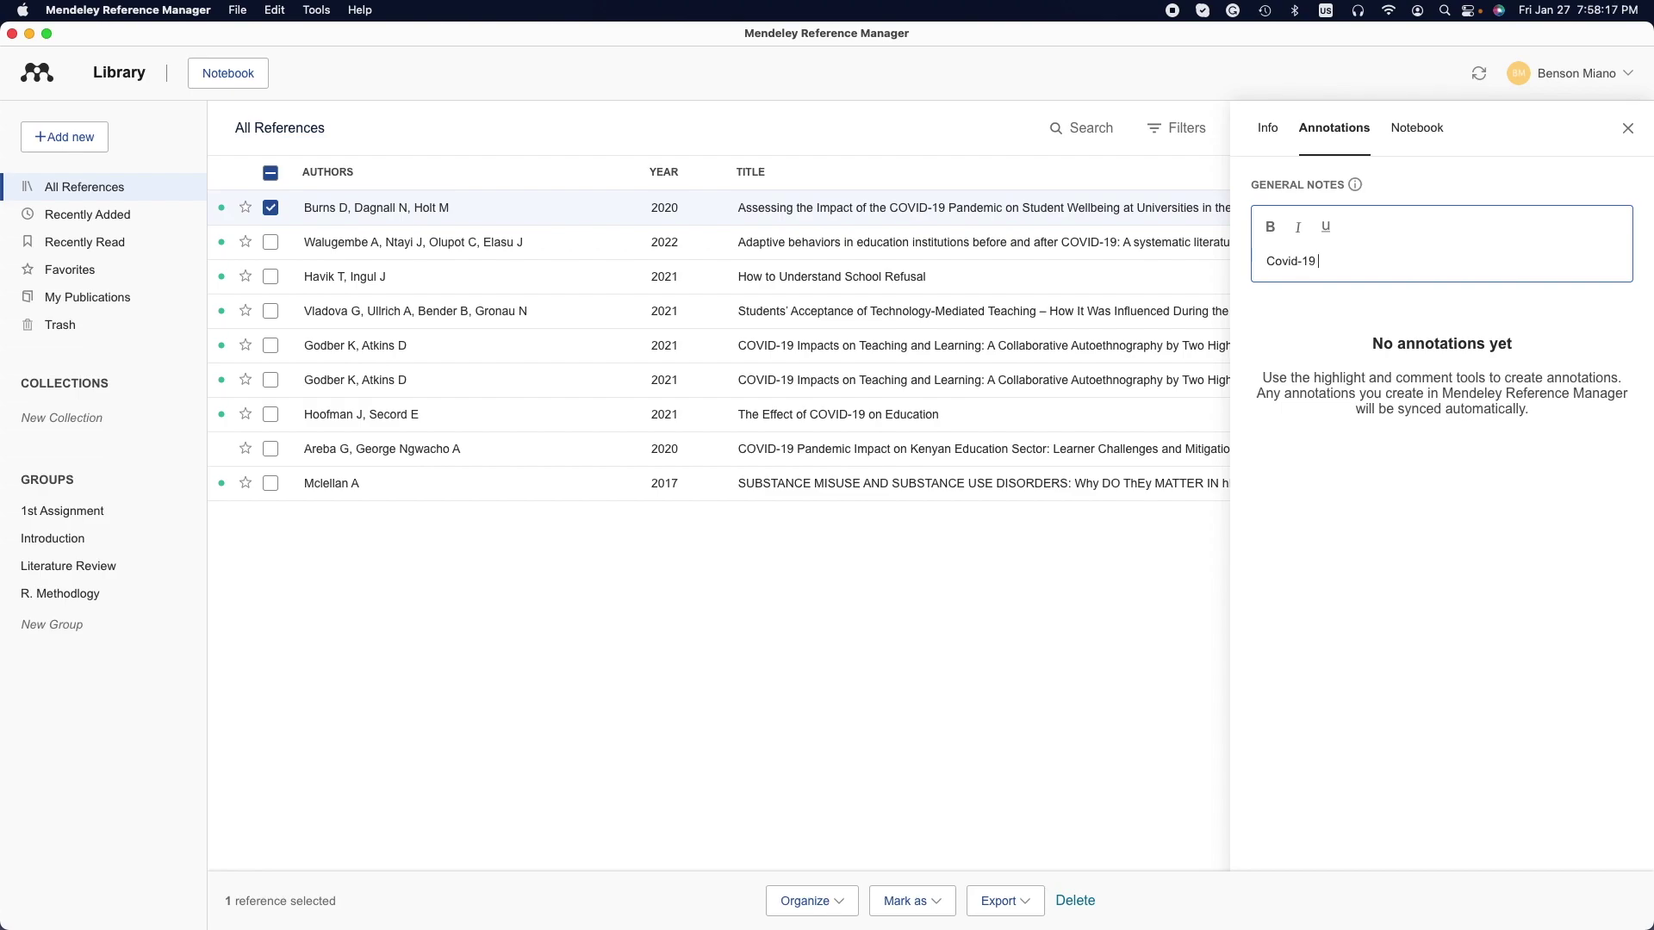
{"action": "type", "text": " on businesses."}
Step: View the notebook, then get and open the PDF of "Students' Acceptance of Technology-Mediated Teaching"
{"action": "left_click", "coordinate": [1414, 129]}
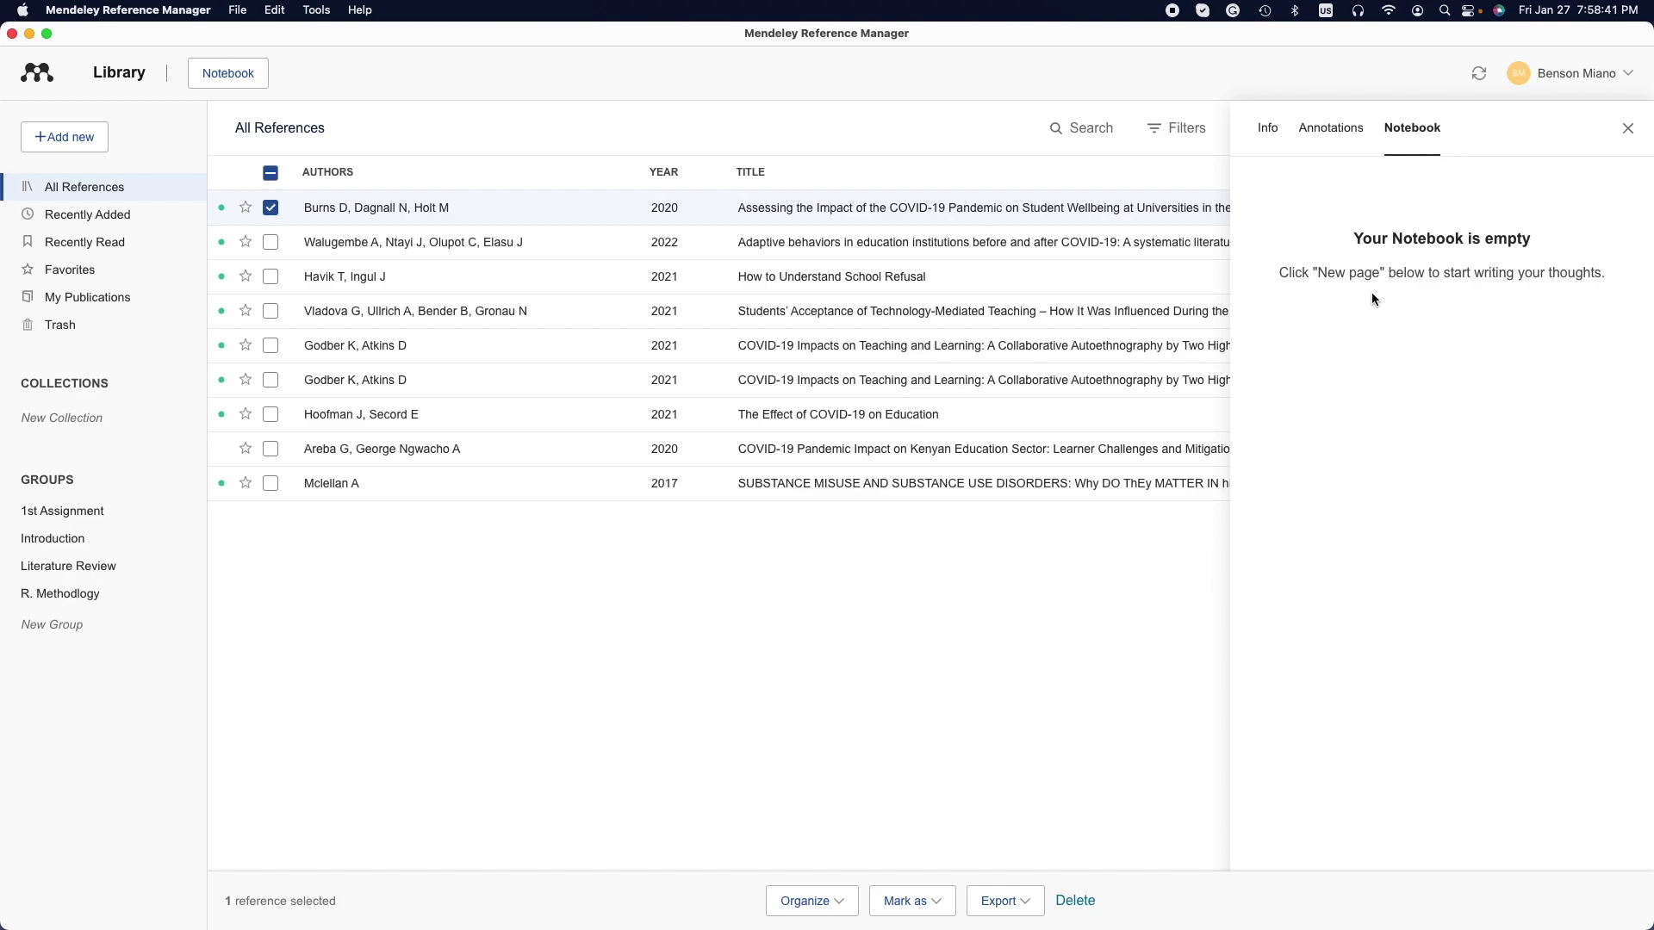
{"action": "left_click", "coordinate": [252, 74]}
{"action": "left_click", "coordinate": [273, 245]}
{"action": "left_click", "coordinate": [1265, 136]}
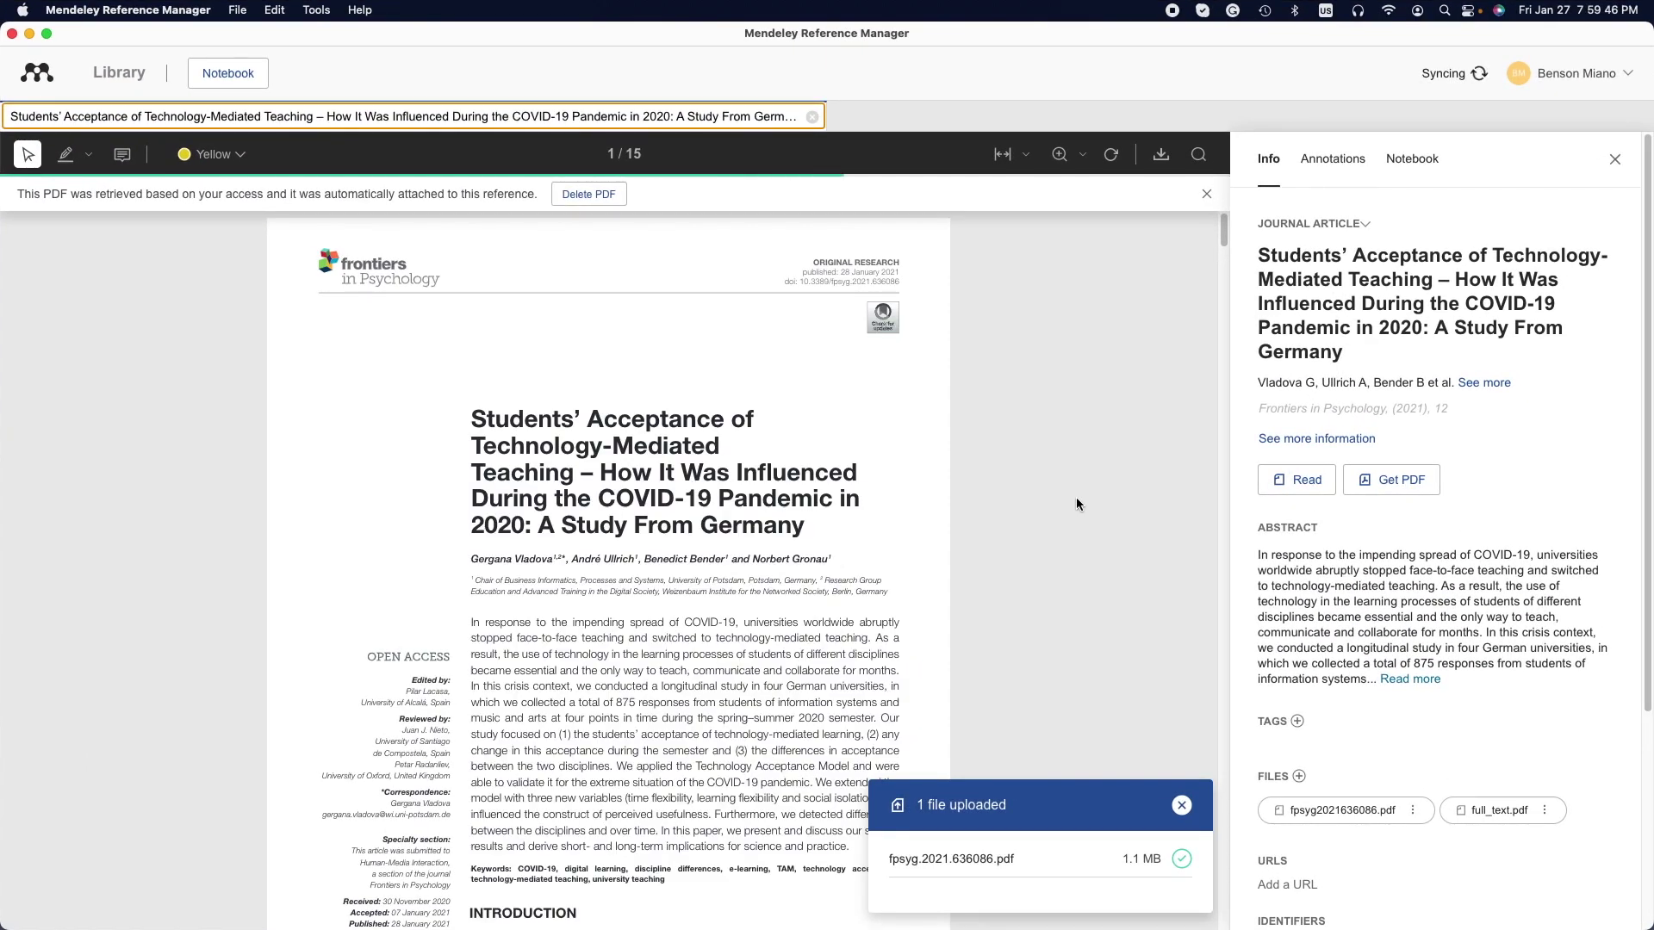
{"action": "left_click", "coordinate": [1393, 442]}
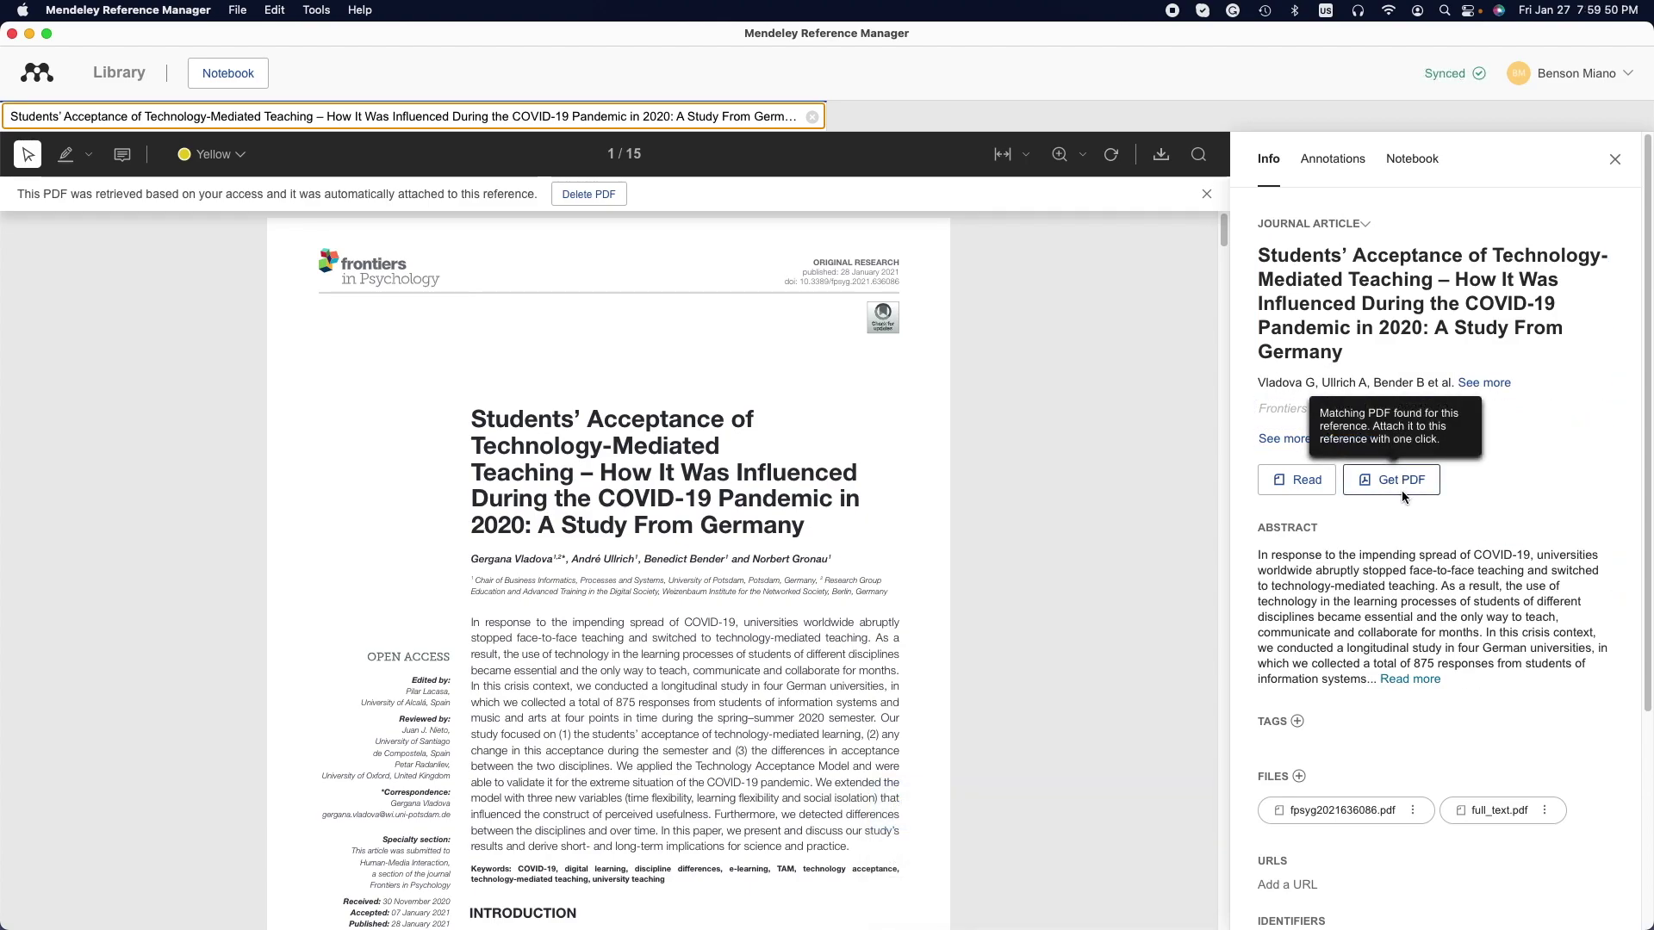
Step: Skim the first pages of the article for passages worth annotating, as far as its research model and e-learning sections
{"action": "scroll", "coordinate": [589, 457], "scroll_direction": "down", "scroll_amount": 5}
{"action": "scroll", "coordinate": [589, 457], "scroll_direction": "down", "scroll_amount": 20}
{"action": "scroll", "coordinate": [589, 457], "scroll_direction": "down", "scroll_amount": 20}
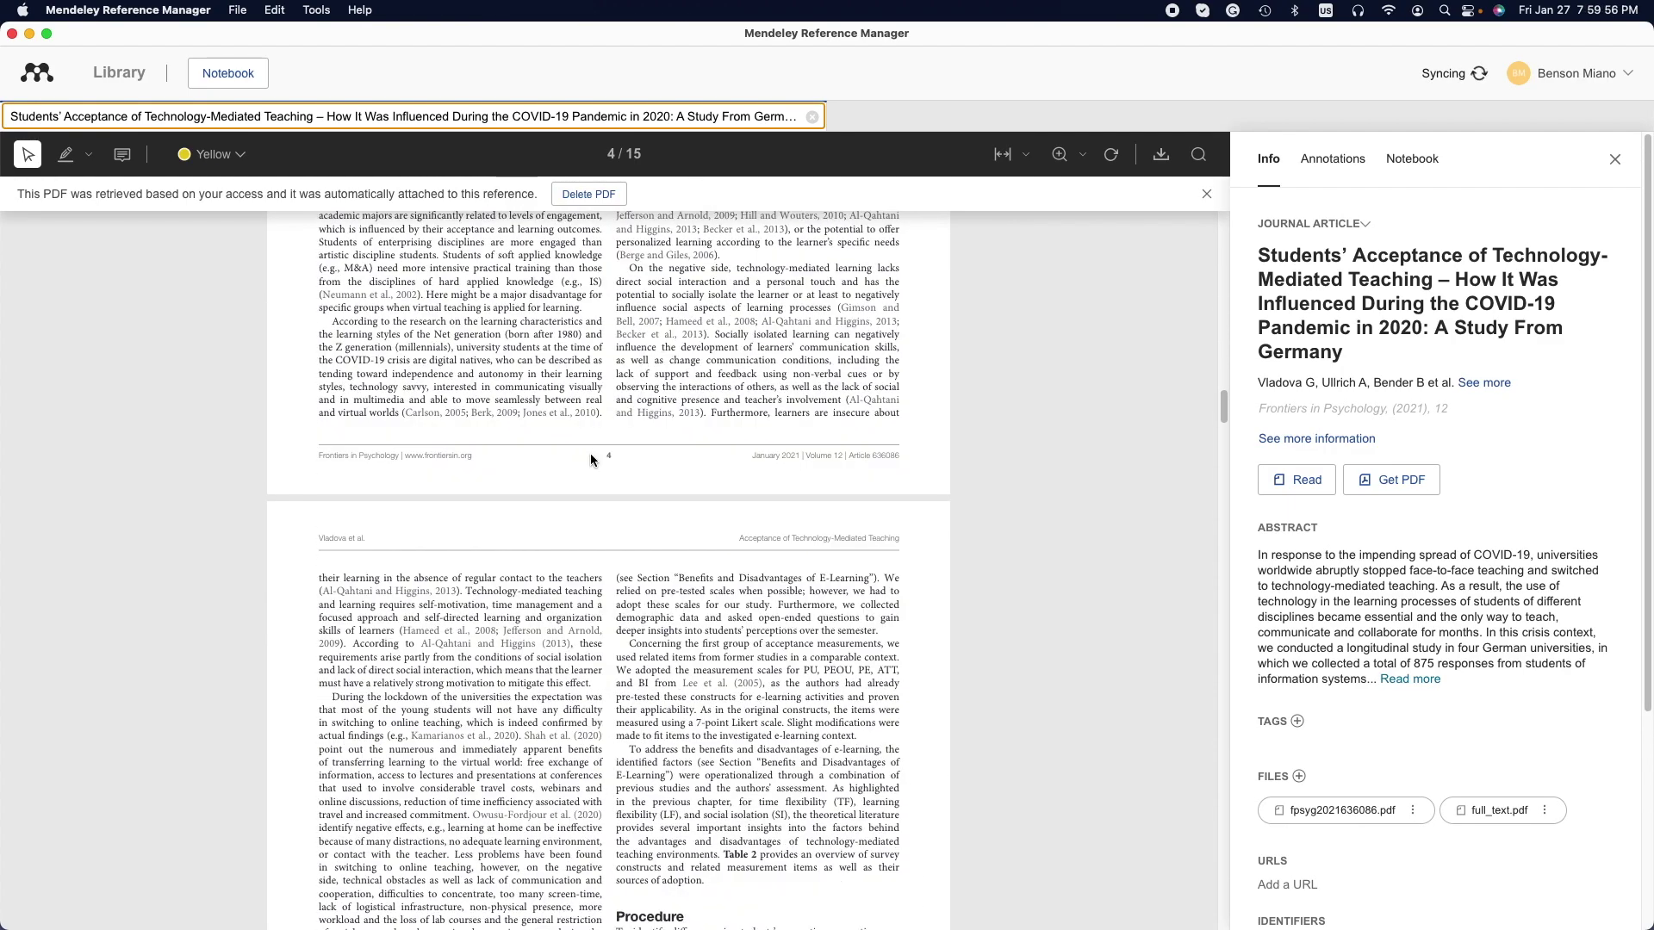
{"action": "scroll", "coordinate": [591, 453], "scroll_direction": "up", "scroll_amount": 20}
{"action": "scroll", "coordinate": [589, 448], "scroll_direction": "down", "scroll_amount": 10}
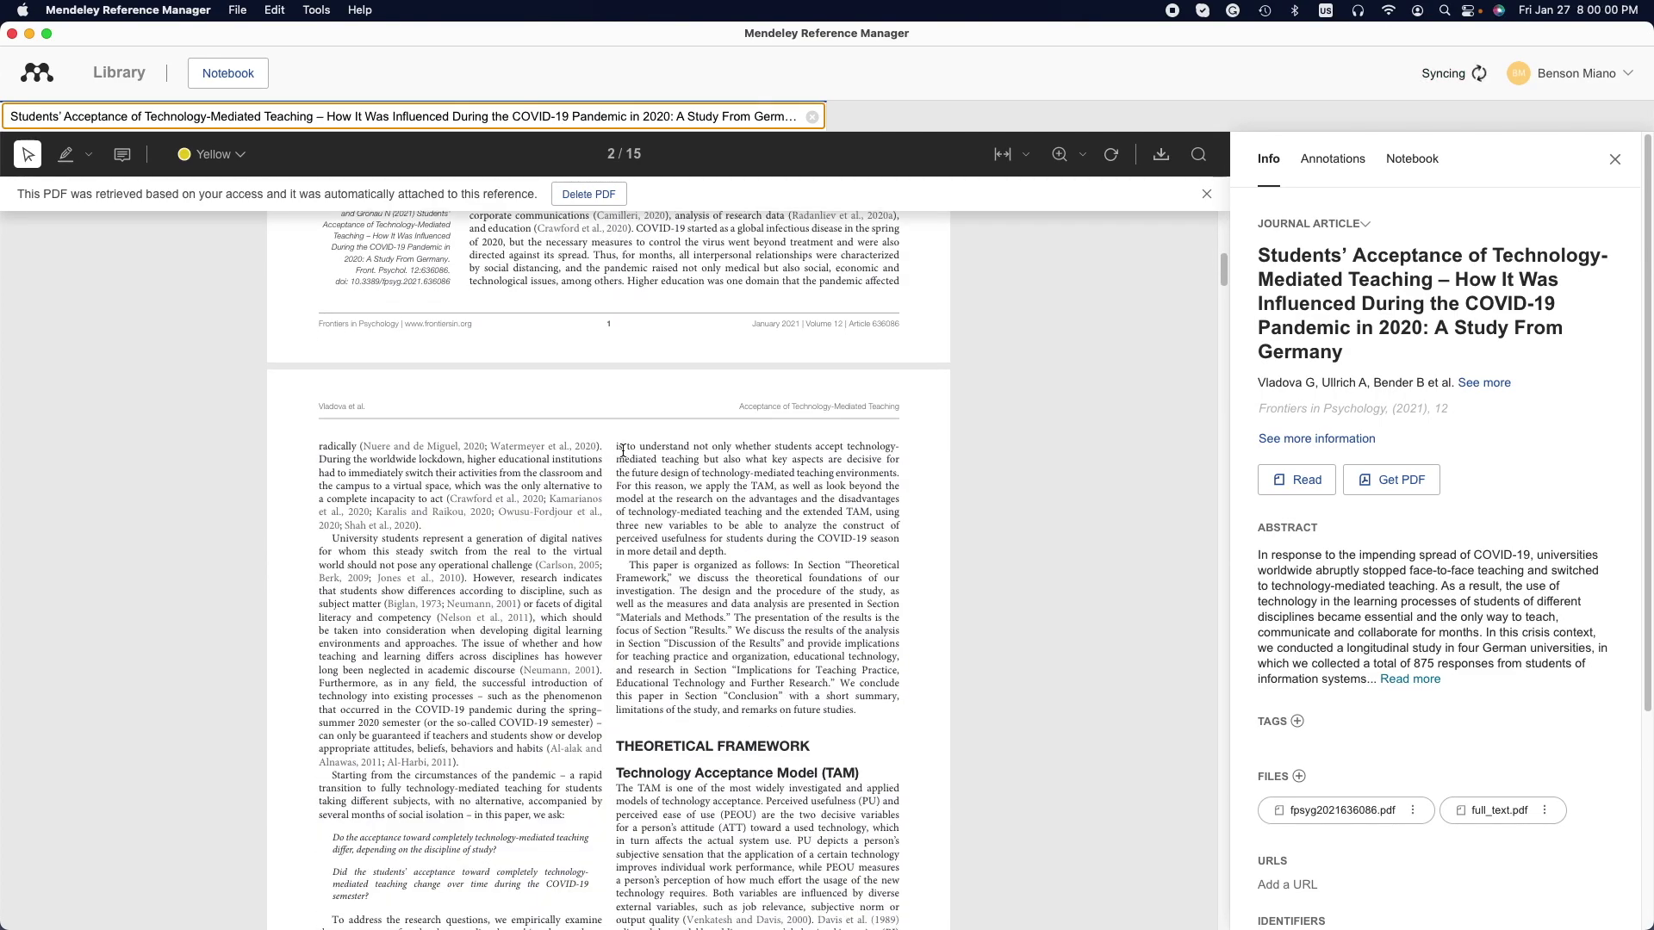
{"action": "scroll", "coordinate": [623, 449], "scroll_direction": "down", "scroll_amount": 8}
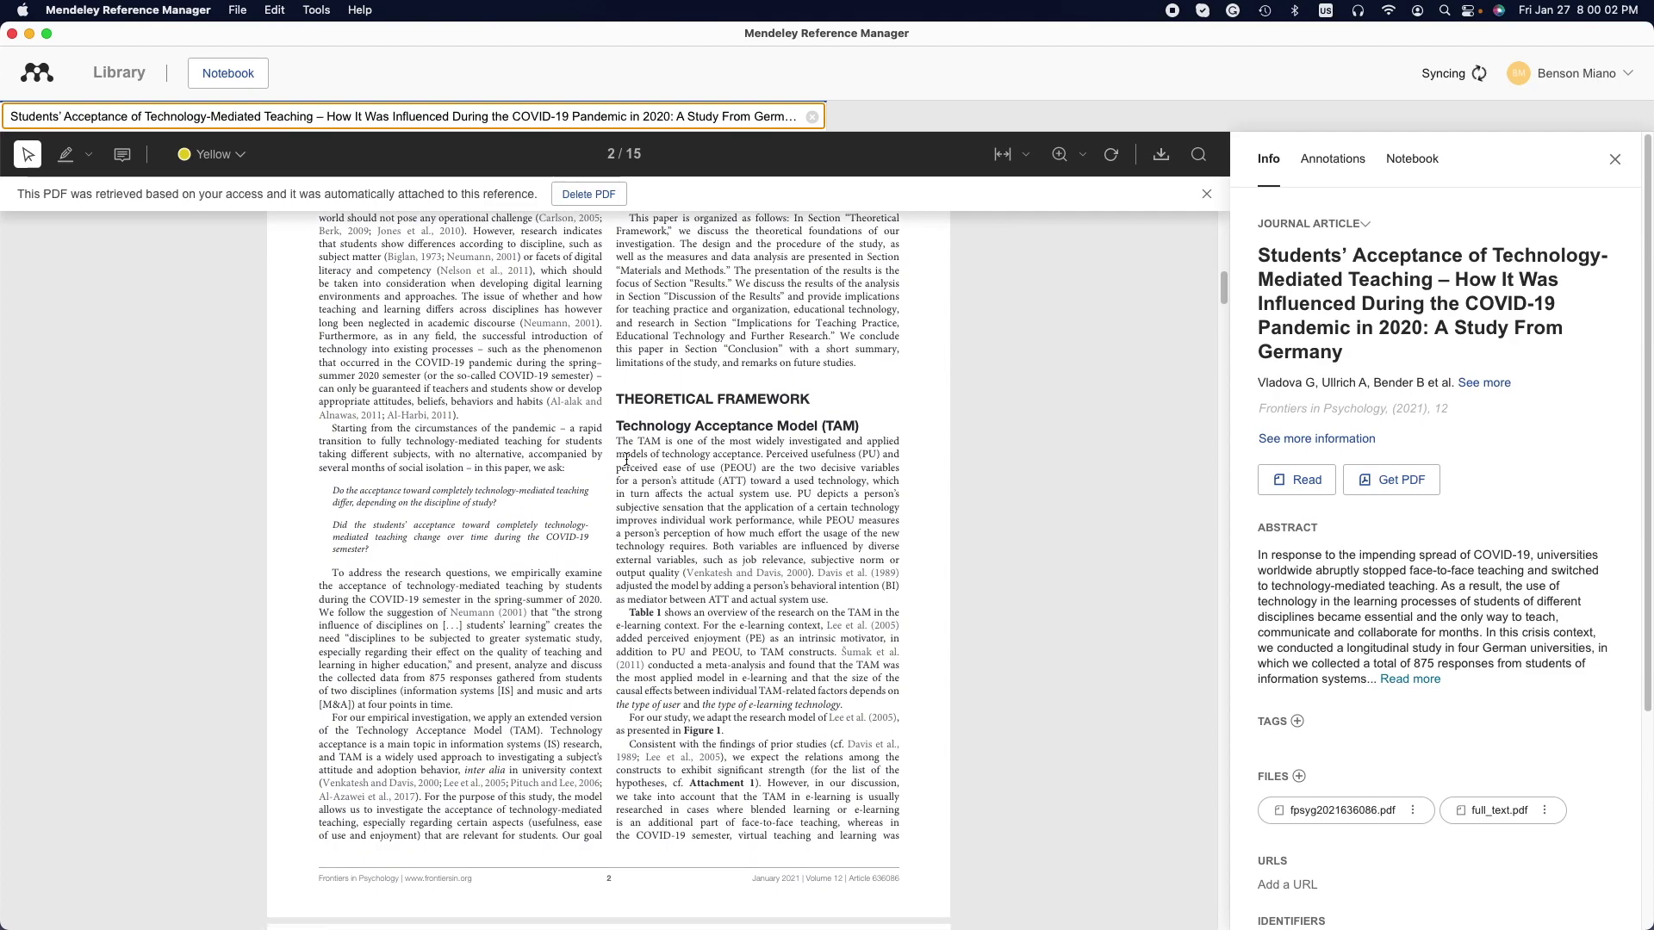
{"action": "scroll", "coordinate": [702, 478], "scroll_direction": "down", "scroll_amount": 8}
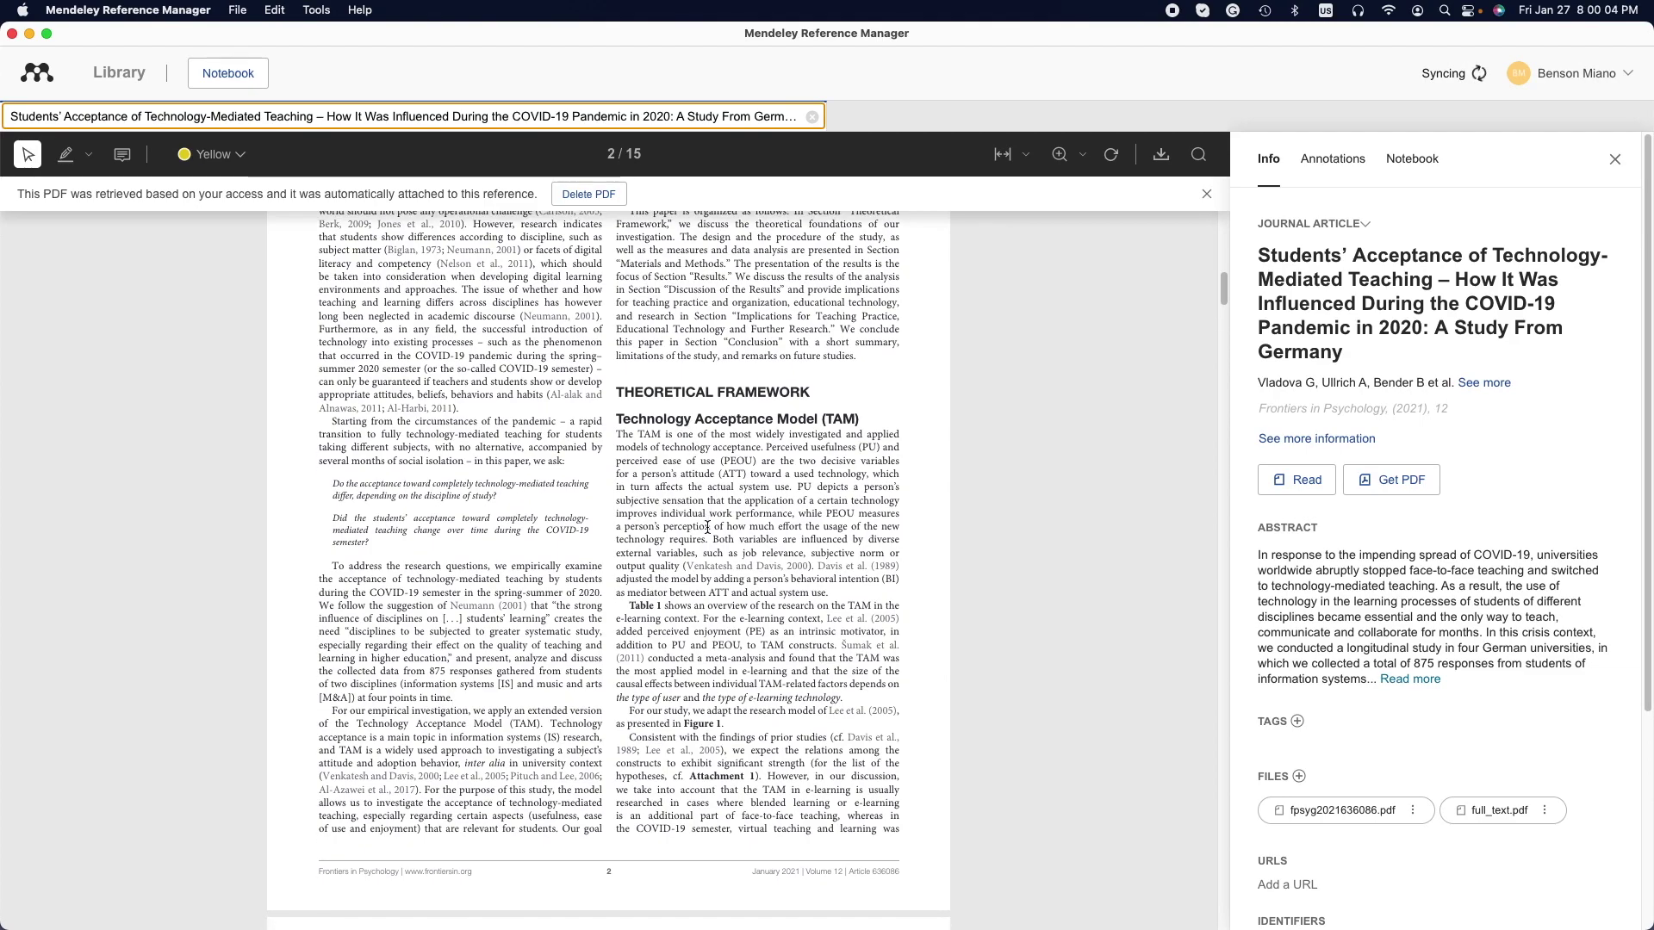
{"action": "scroll", "coordinate": [699, 517], "scroll_direction": "down", "scroll_amount": 20}
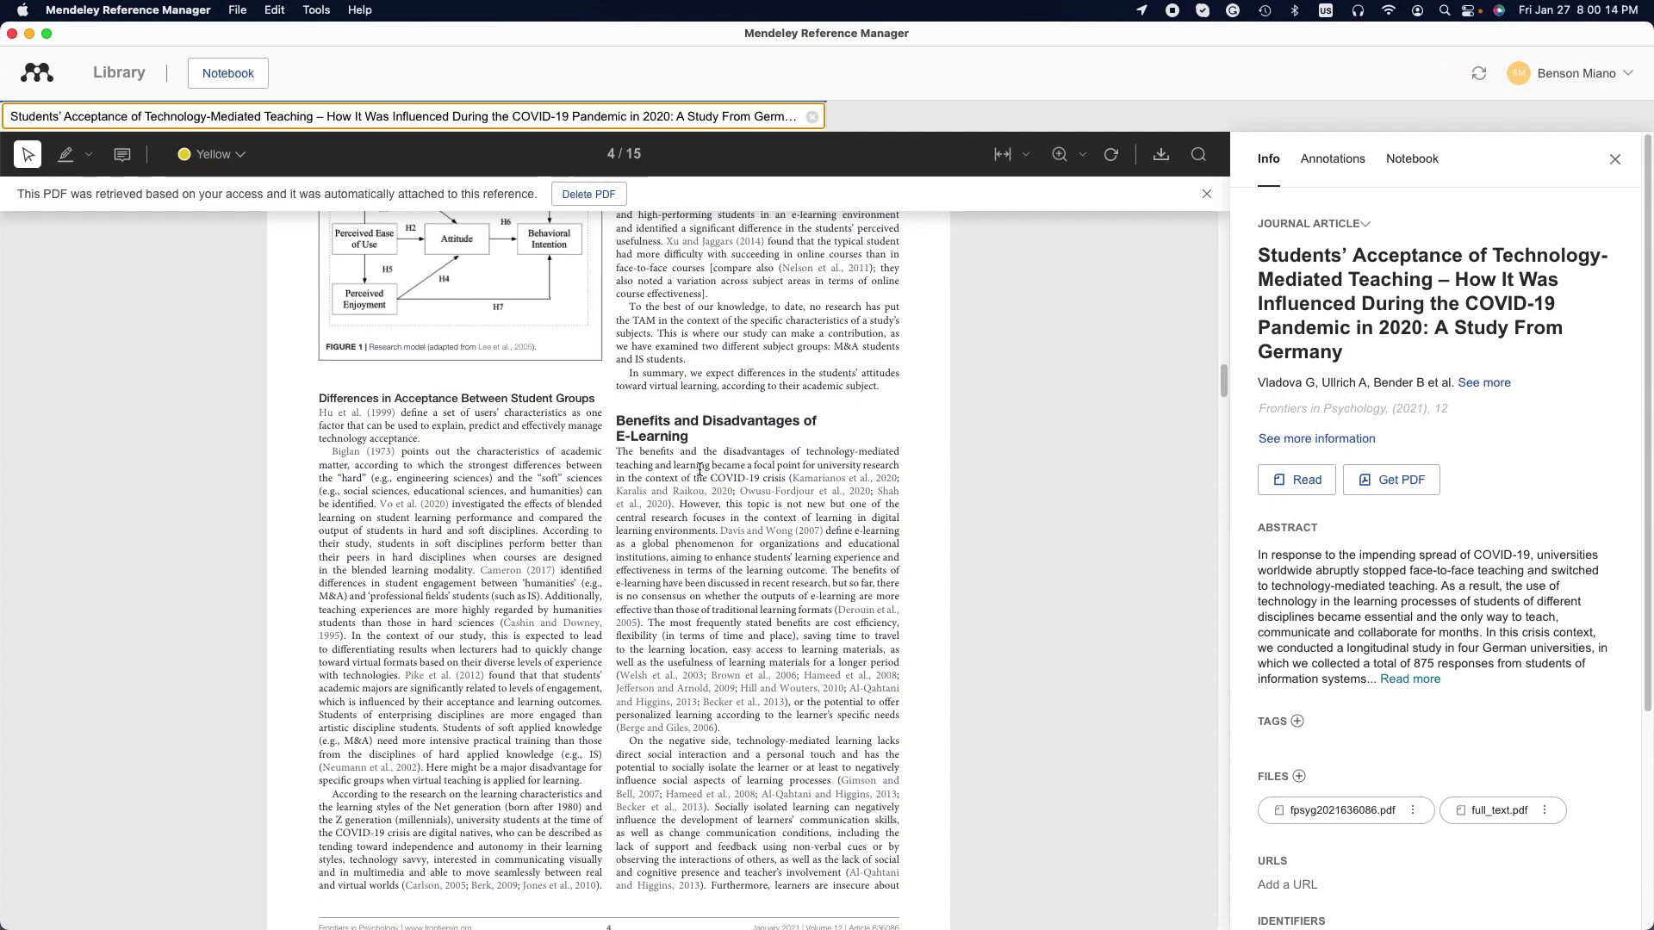
{"action": "scroll", "coordinate": [625, 465], "scroll_direction": "up", "scroll_amount": 5}
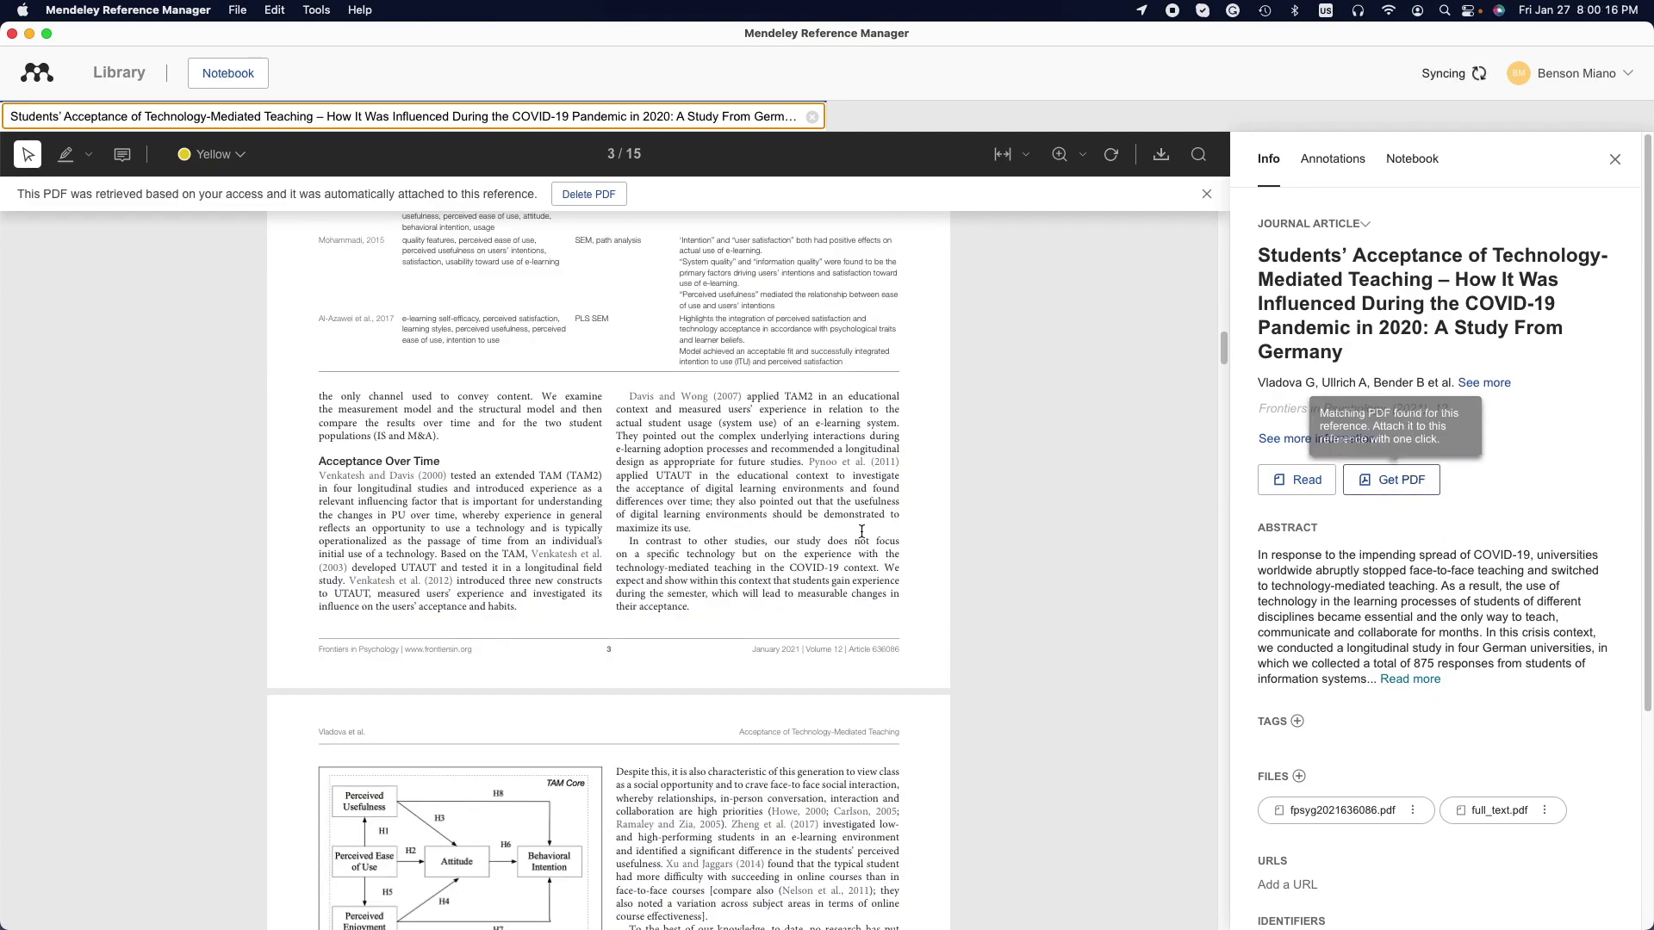
Step: Highlight in yellow the opening sentence of "Benefits and Disadvantages of E-Learning" on page 4
{"action": "scroll", "coordinate": [862, 530], "scroll_direction": "down", "scroll_amount": 7}
{"action": "left_click_drag", "start_coordinate": [616, 488], "coordinate": [851, 529]}
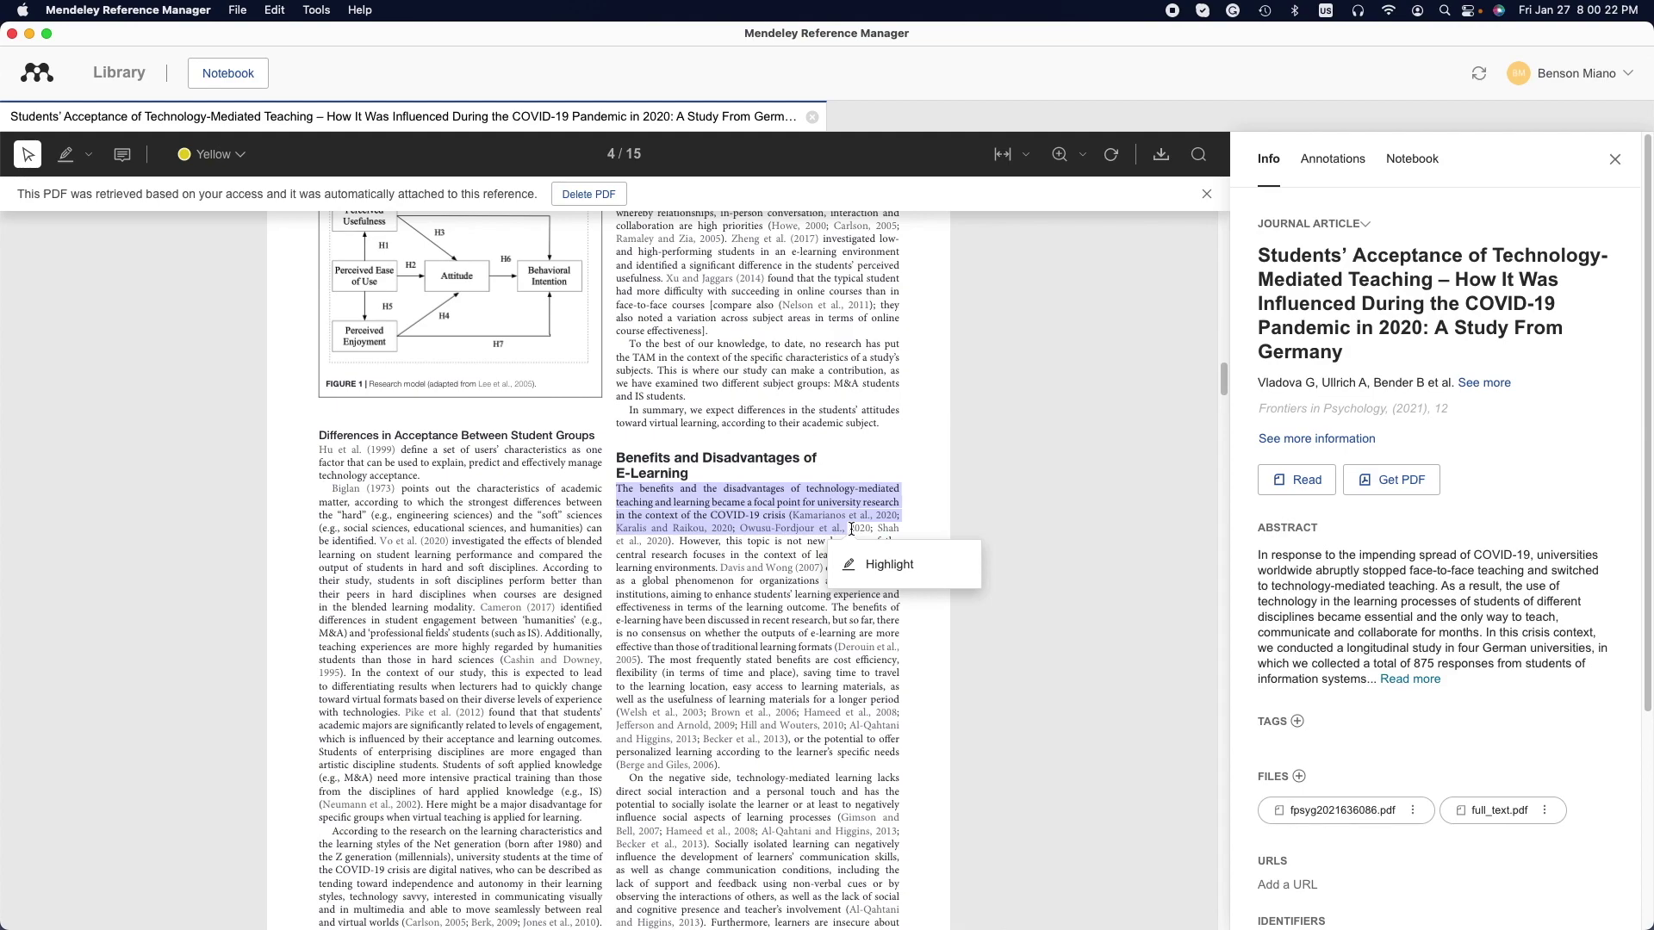
{"action": "left_click", "coordinate": [870, 566]}
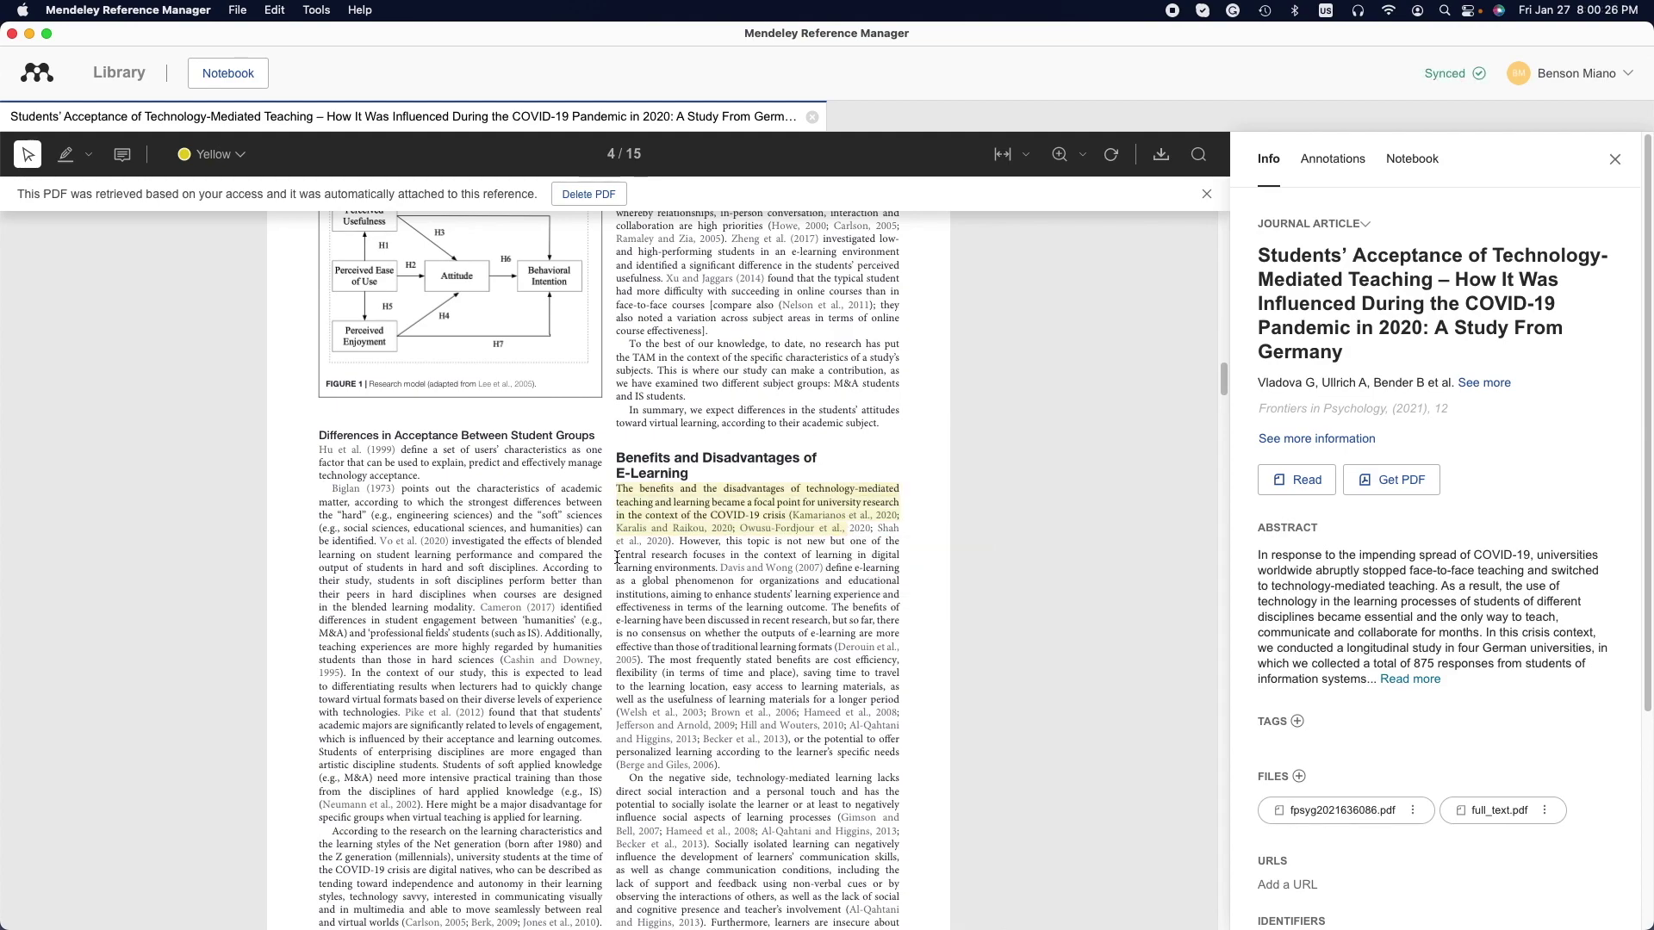
Step: Set the highlight colour to red and highlight the passage on page 4 starting "On the negative side, technology-mediated learning lacks"
{"action": "scroll", "coordinate": [623, 603], "scroll_direction": "down", "scroll_amount": 5}
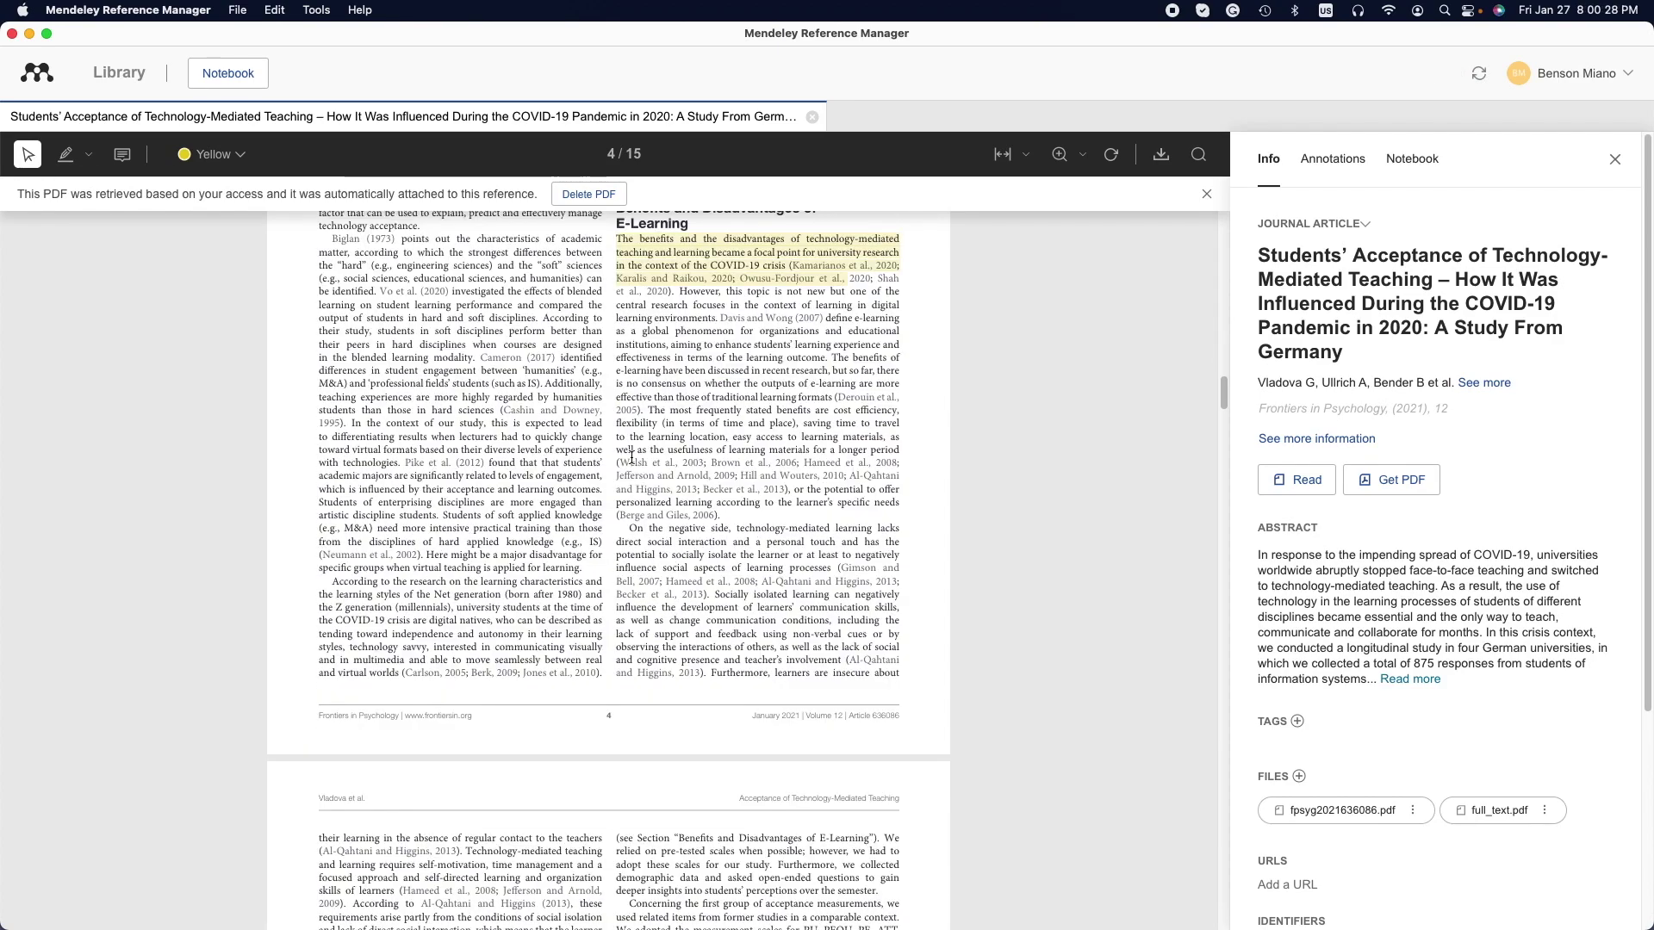
{"action": "left_click_drag", "start_coordinate": [629, 529], "coordinate": [833, 569]}
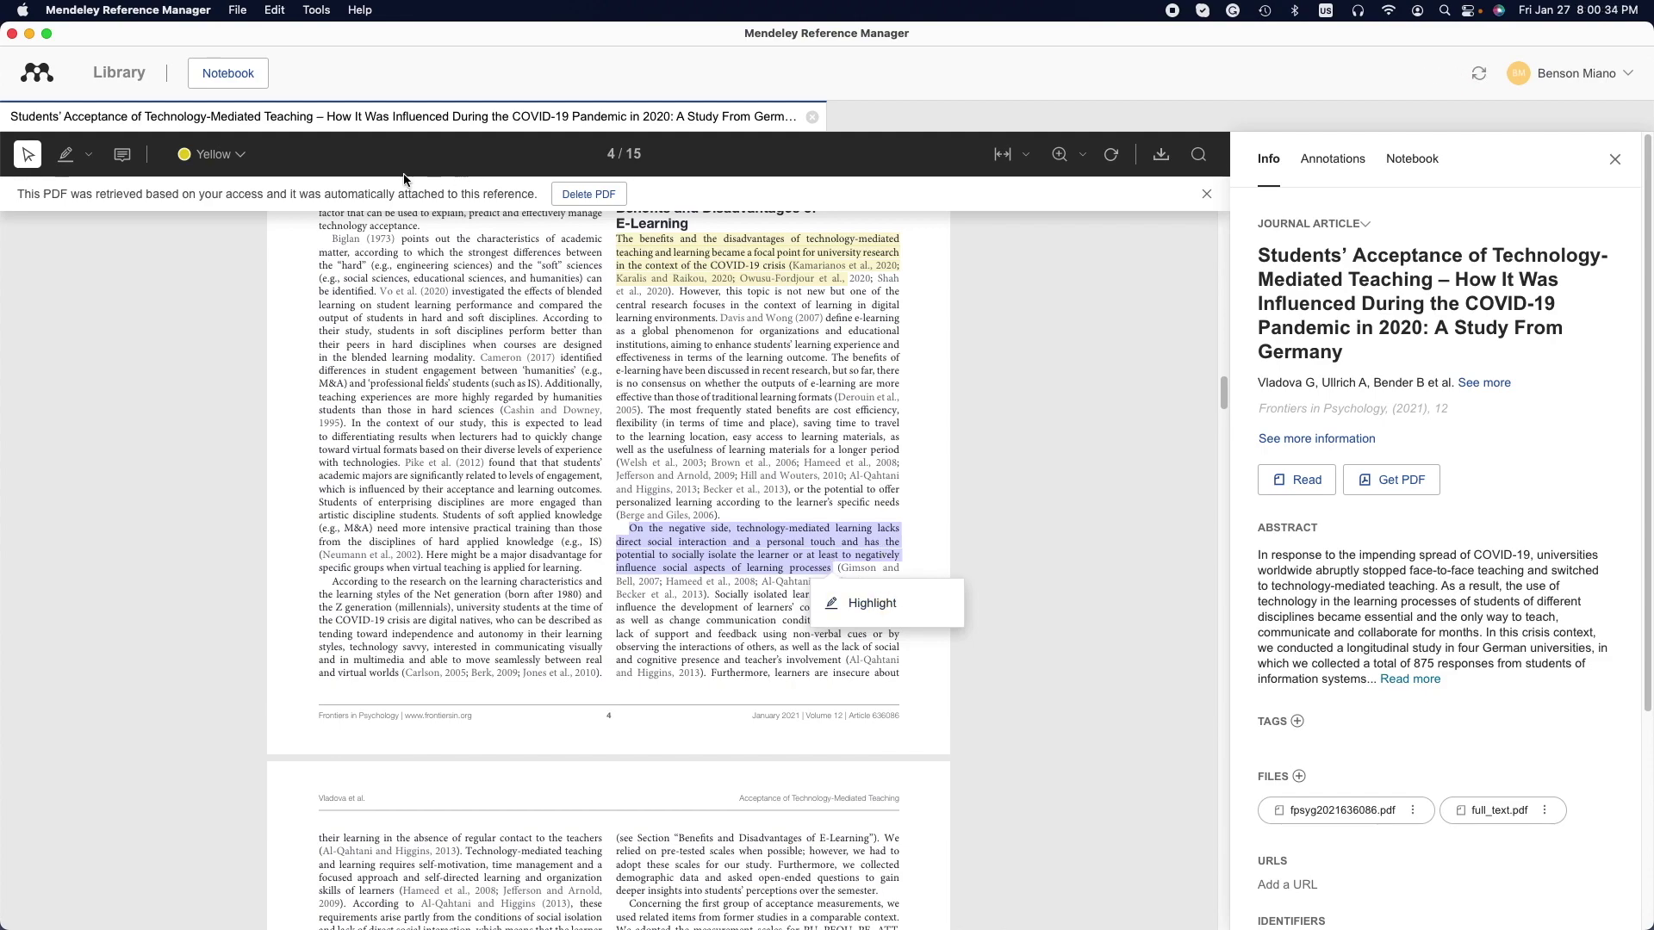
{"action": "left_click", "coordinate": [240, 155]}
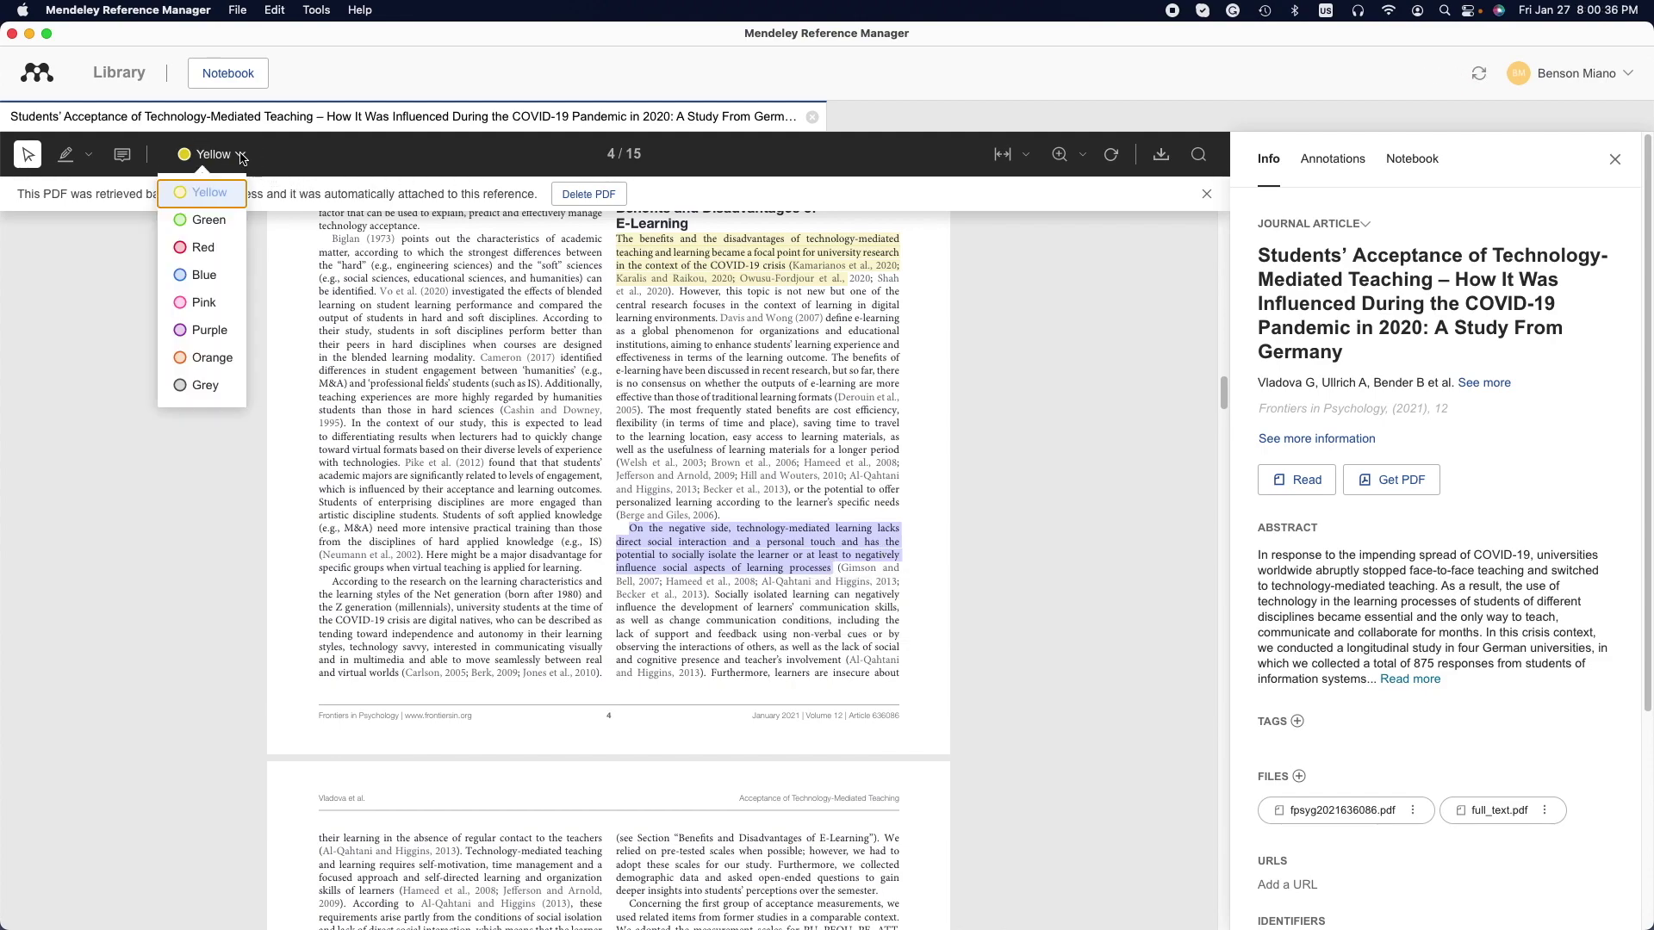
{"action": "left_click", "coordinate": [201, 246]}
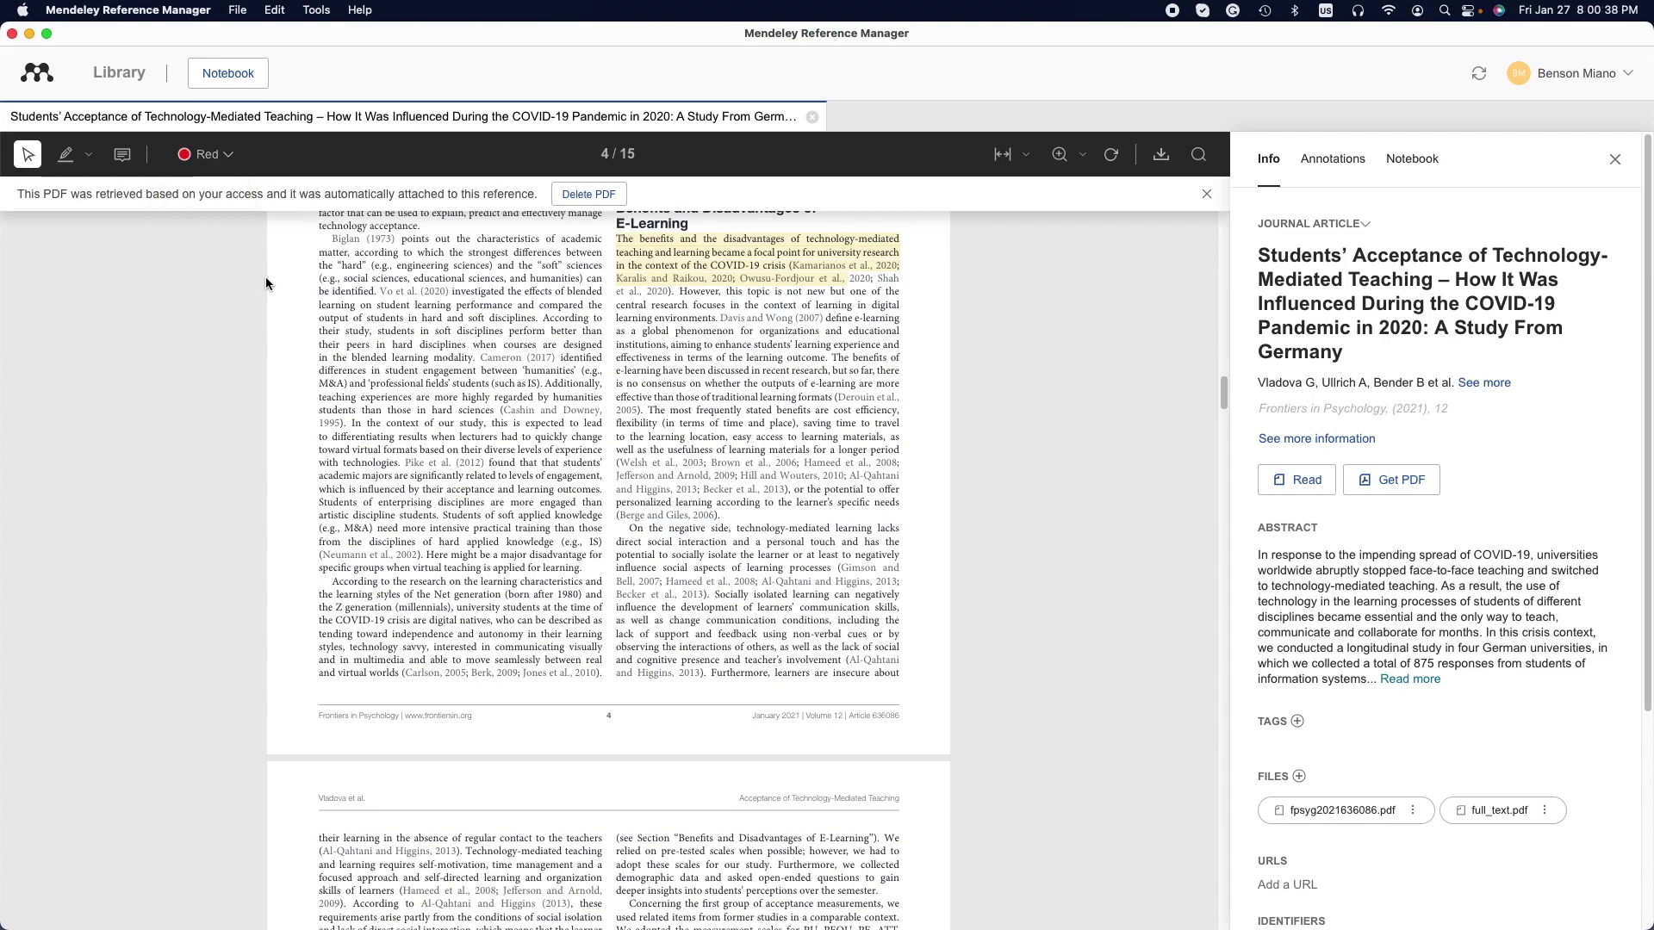
{"action": "left_click_drag", "start_coordinate": [628, 528], "coordinate": [833, 580]}
{"action": "left_click", "coordinate": [869, 616]}
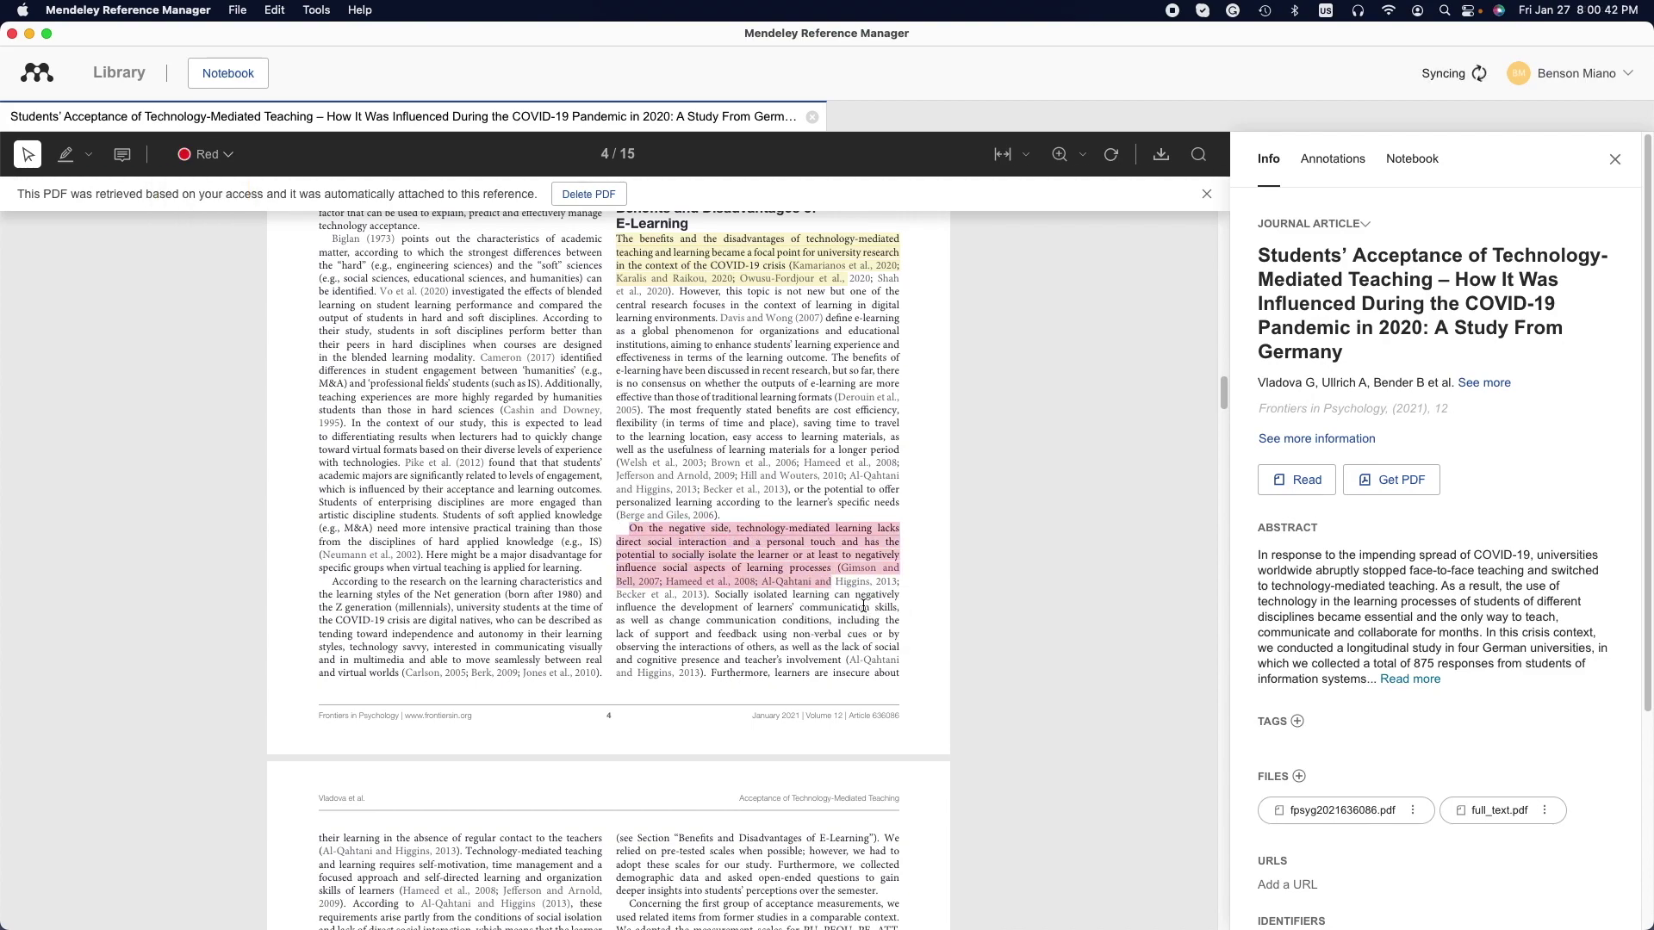
{"action": "left_click", "coordinate": [751, 528]}
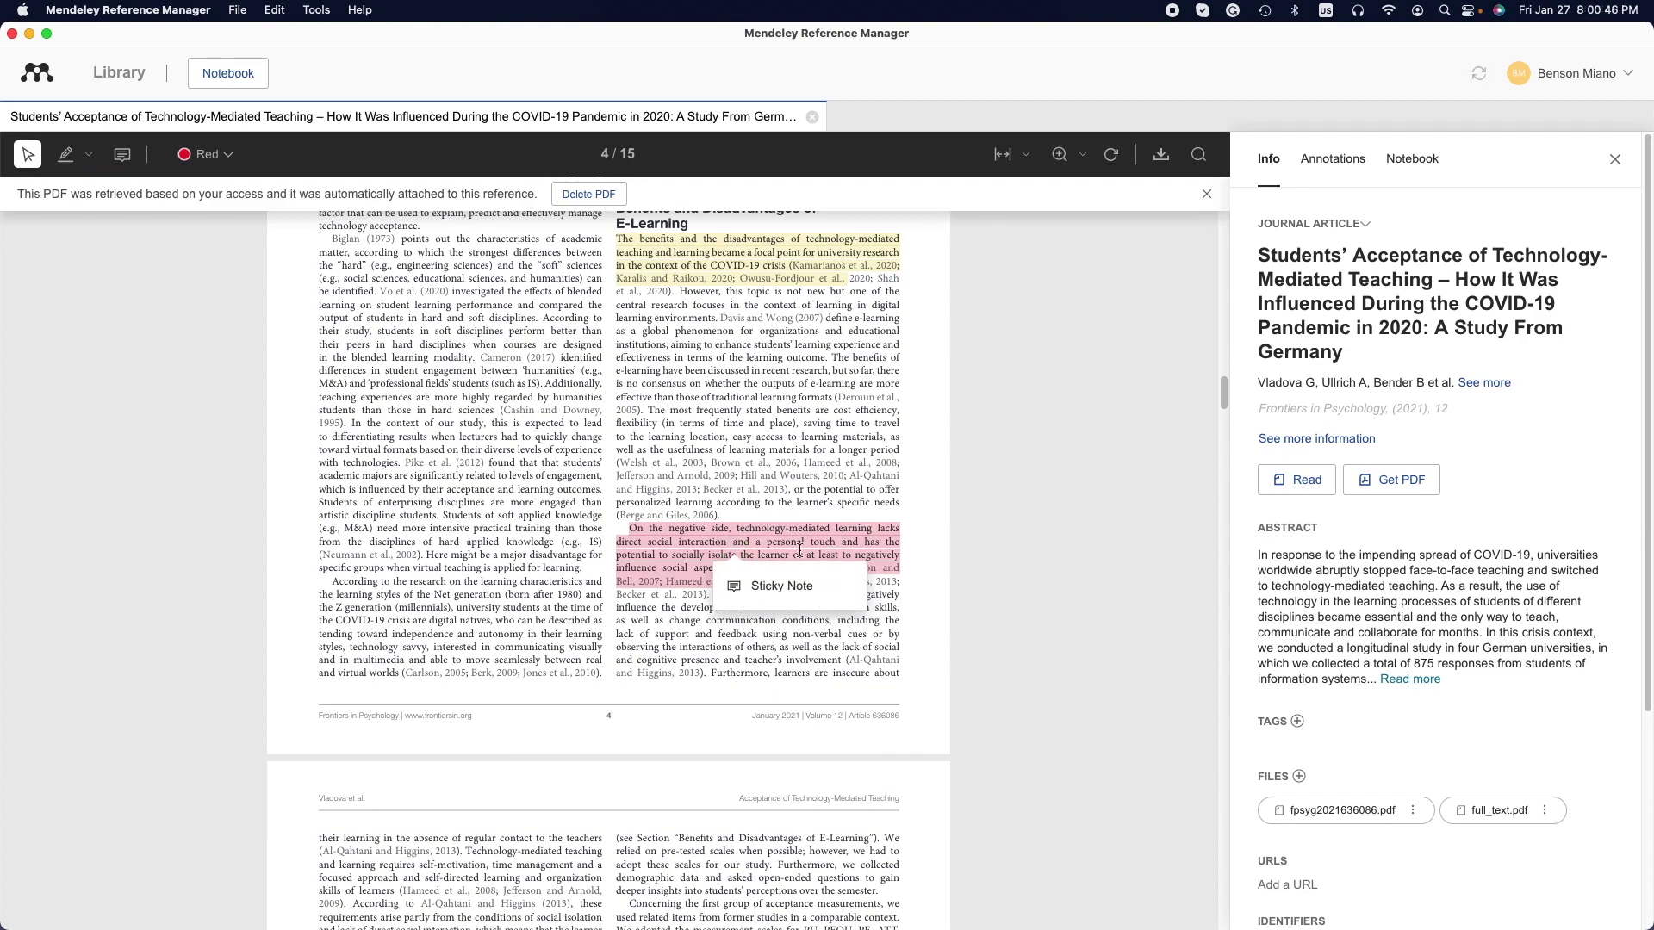
{"action": "left_click", "coordinate": [785, 502]}
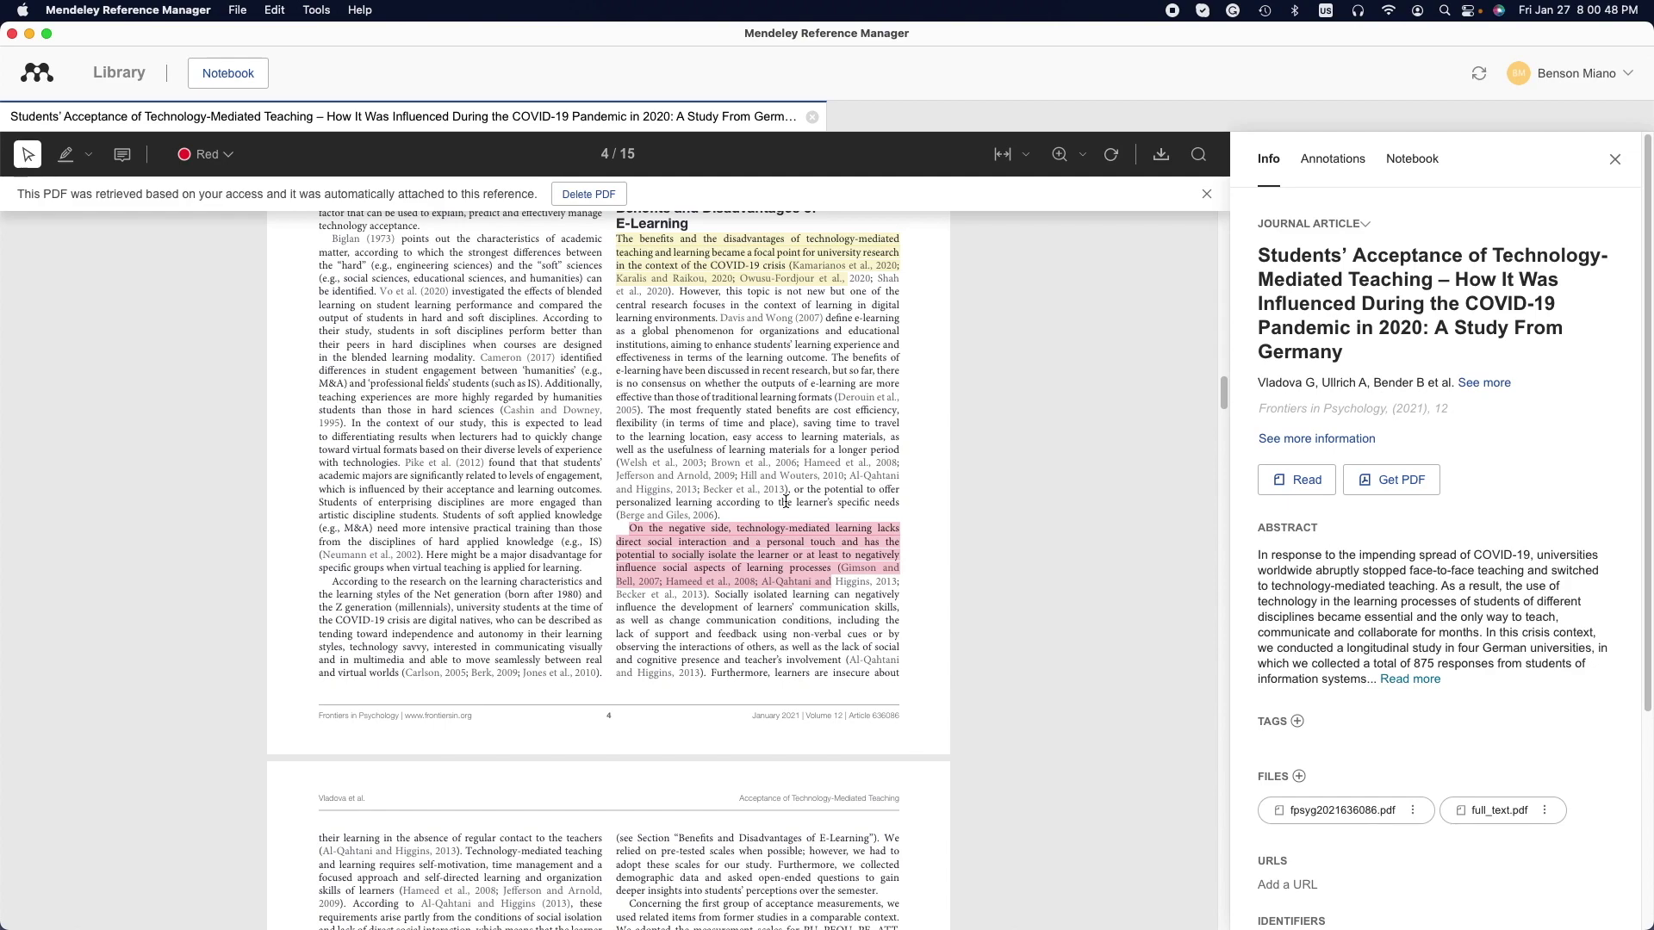
{"action": "scroll", "coordinate": [786, 502], "scroll_direction": "down", "scroll_amount": 2}
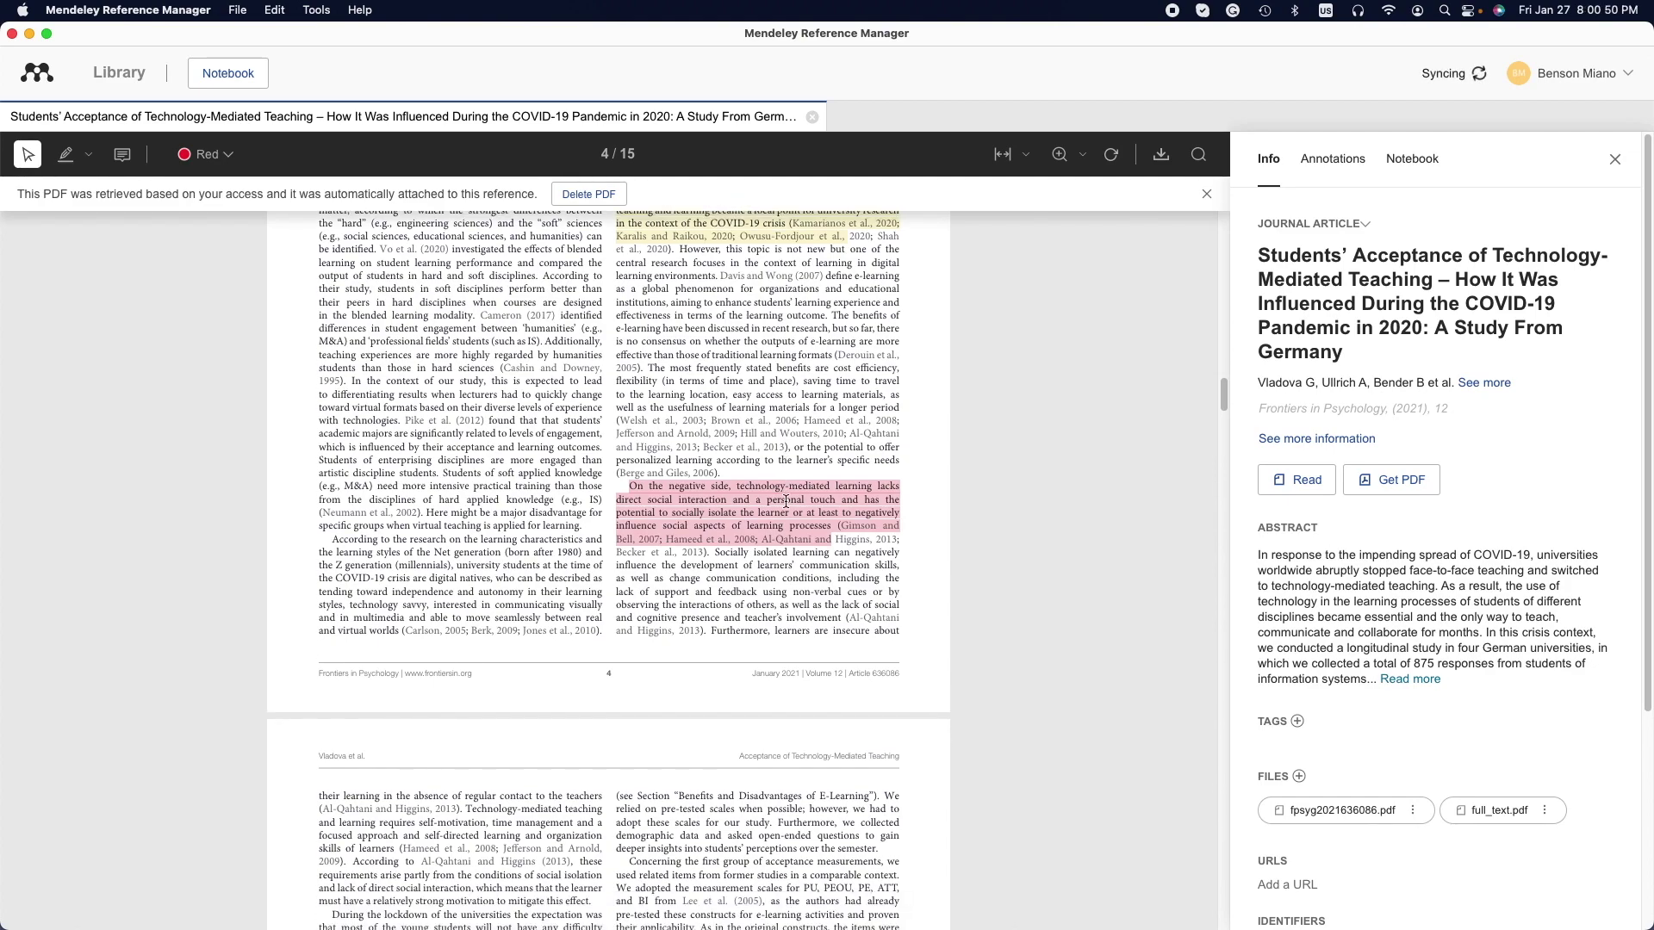
{"action": "scroll", "coordinate": [786, 502], "scroll_direction": "down", "scroll_amount": 2}
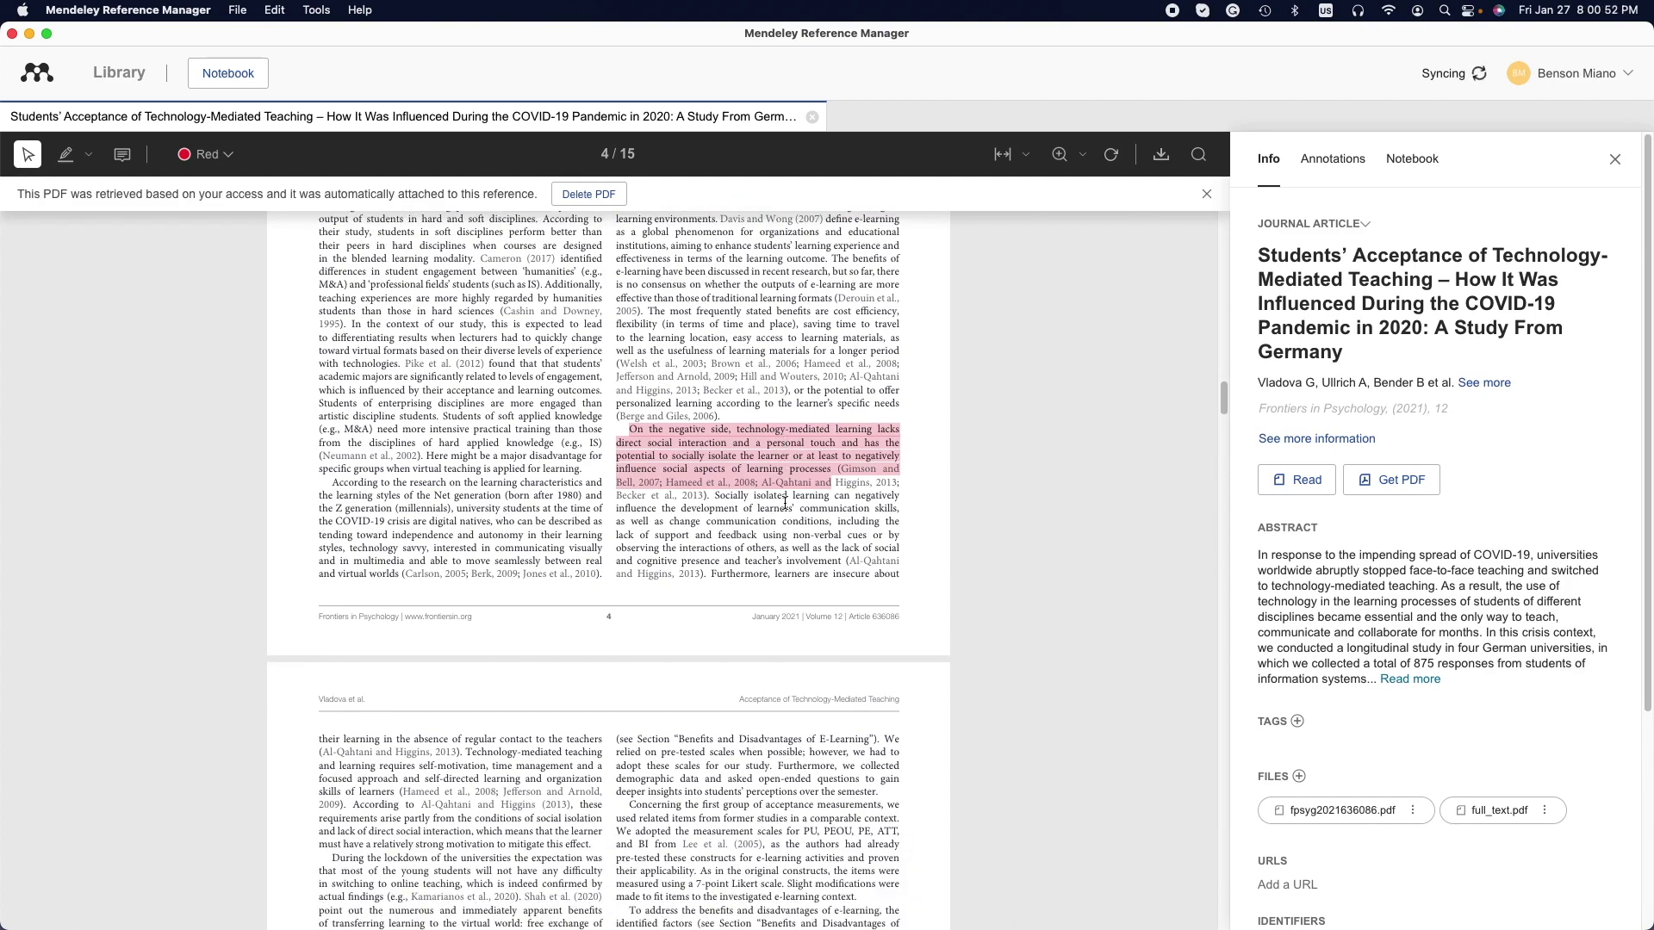
{"action": "scroll", "coordinate": [785, 501], "scroll_direction": "down", "scroll_amount": 1}
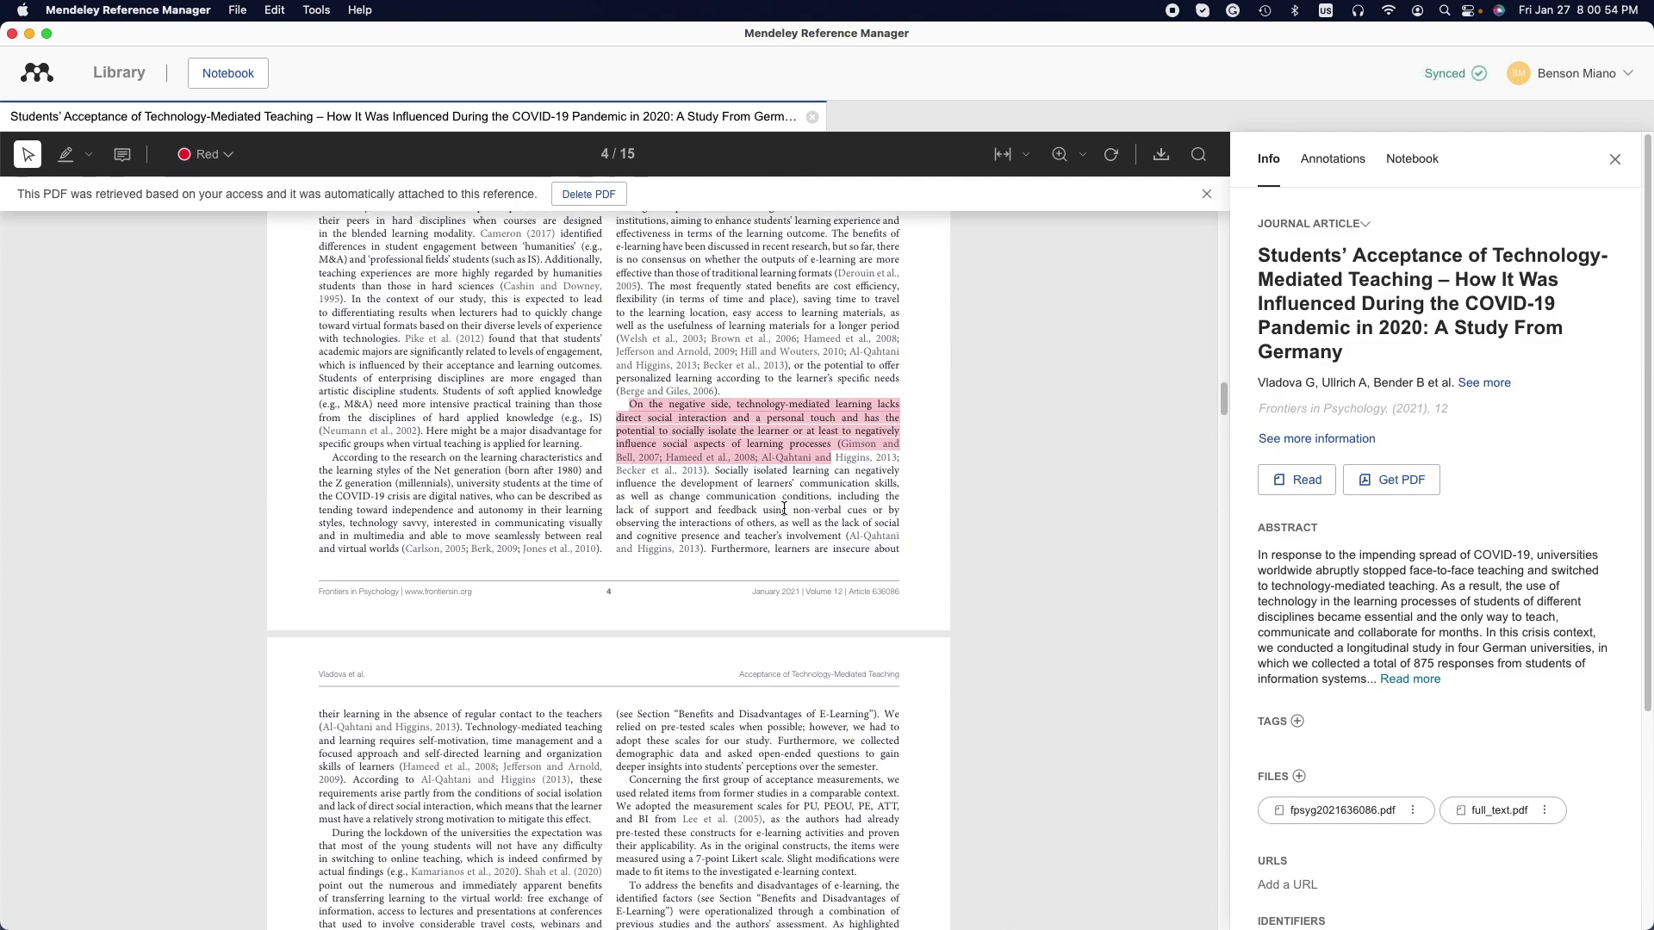
{"action": "scroll", "coordinate": [783, 505], "scroll_direction": "up", "scroll_amount": 10}
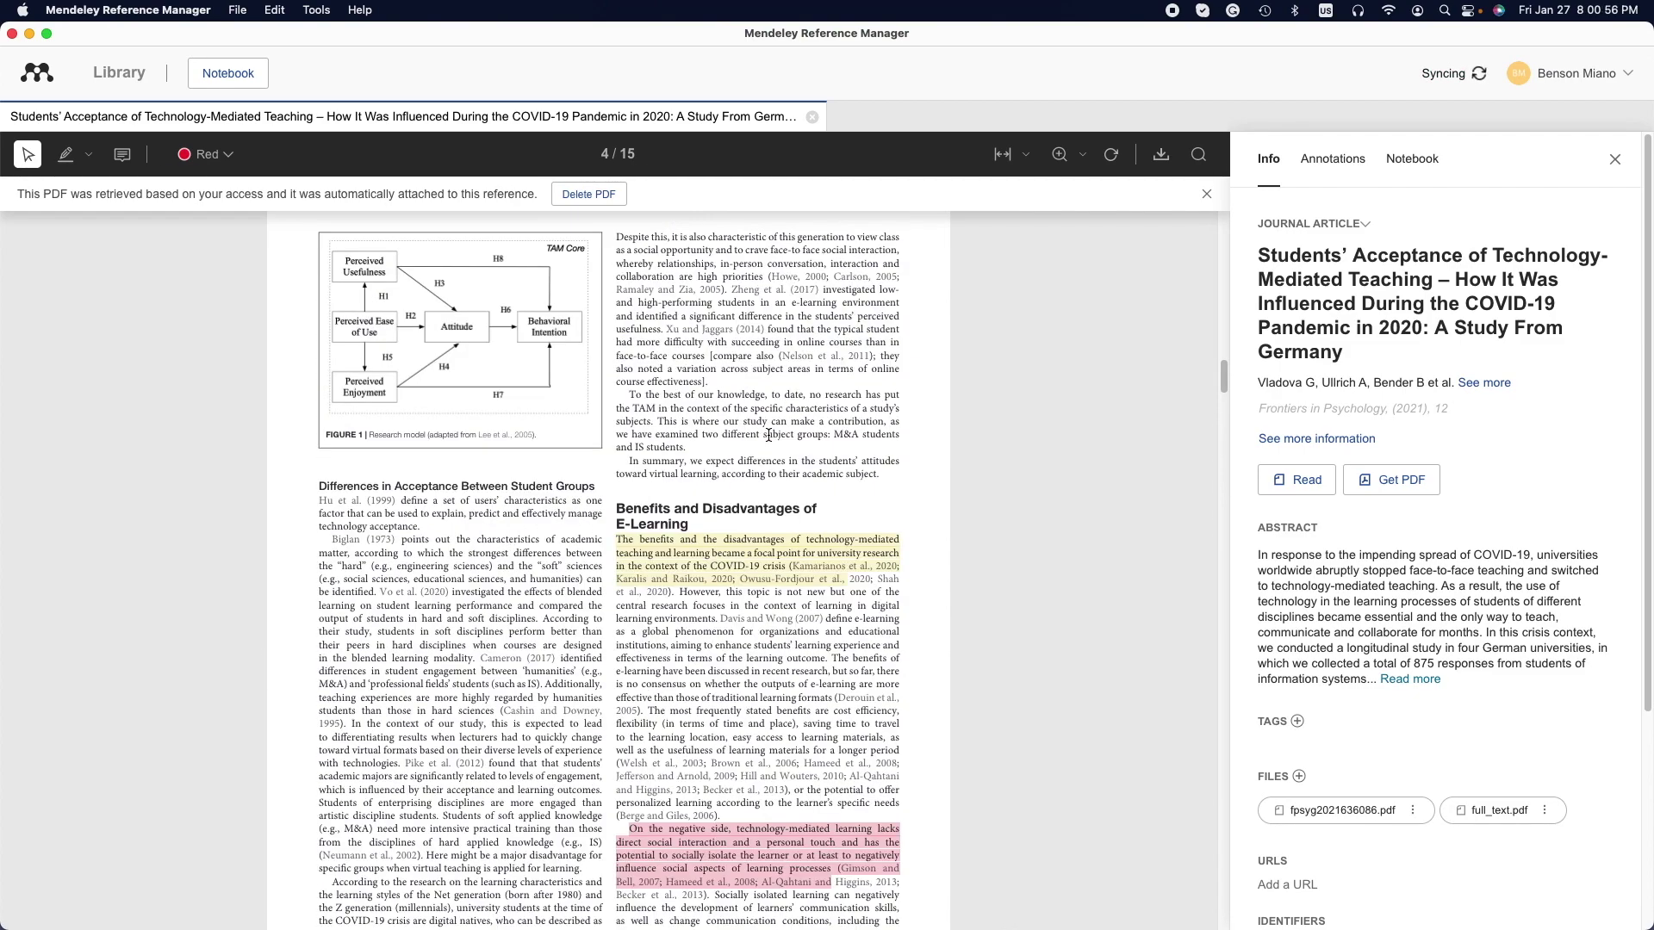
Step: Try to add a sticky note to the yellow-highlighted passage, and show the highlight's colour and annotation options
{"action": "left_click", "coordinate": [764, 584]}
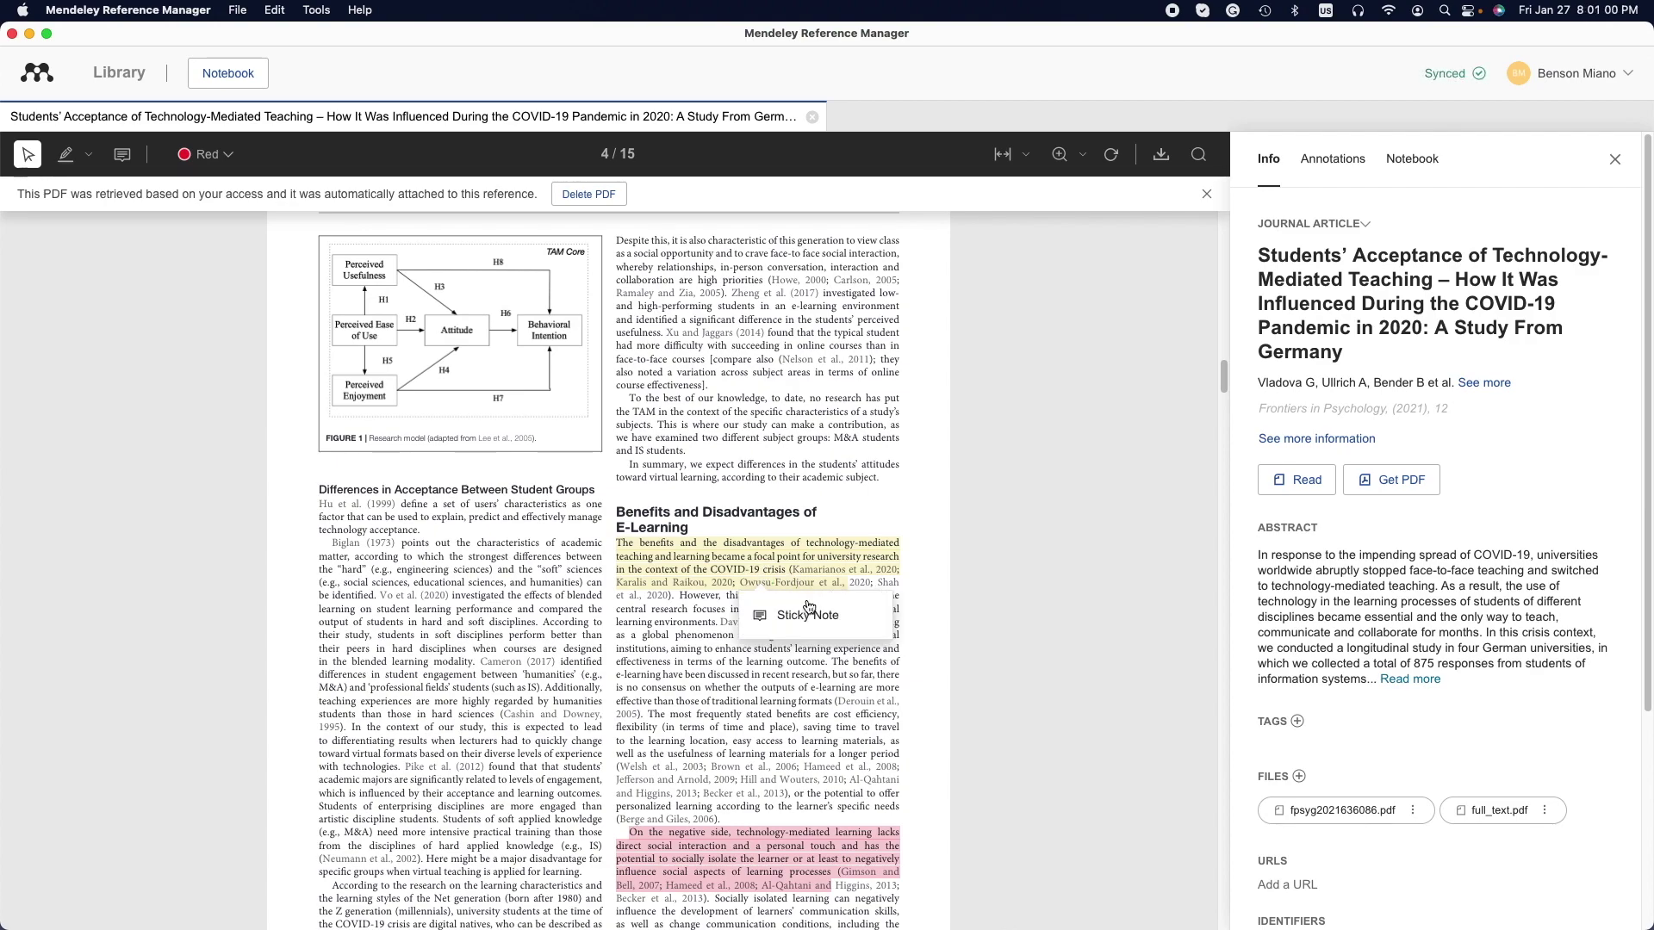
{"action": "left_click", "coordinate": [819, 656]}
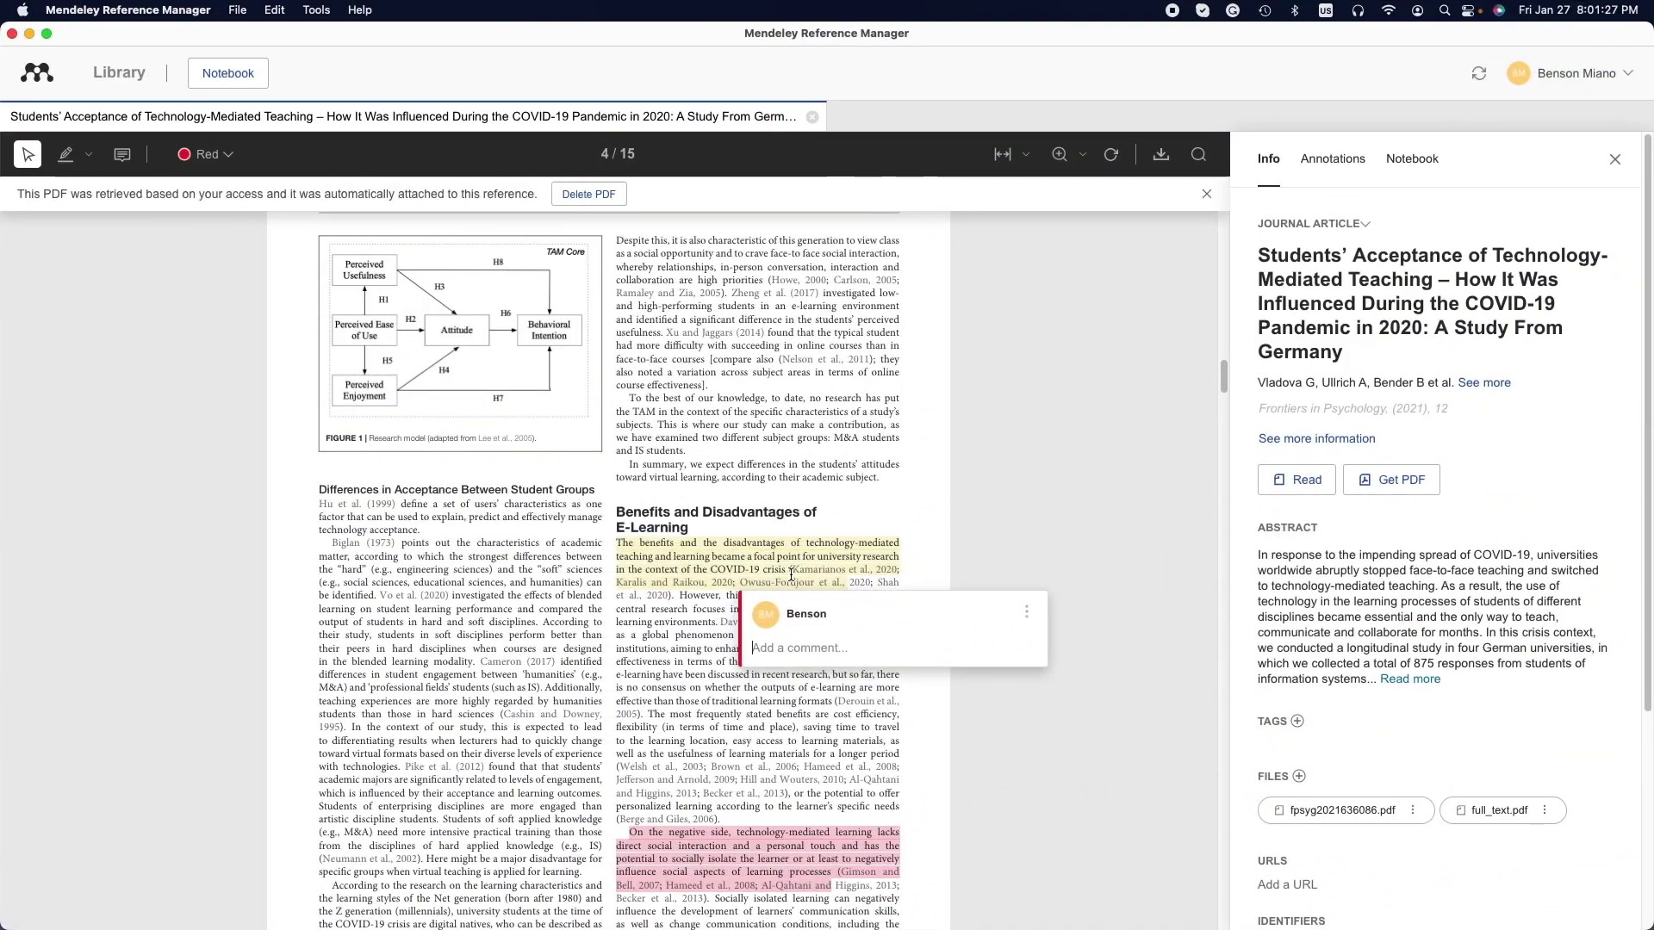
{"action": "left_click", "coordinate": [767, 574]}
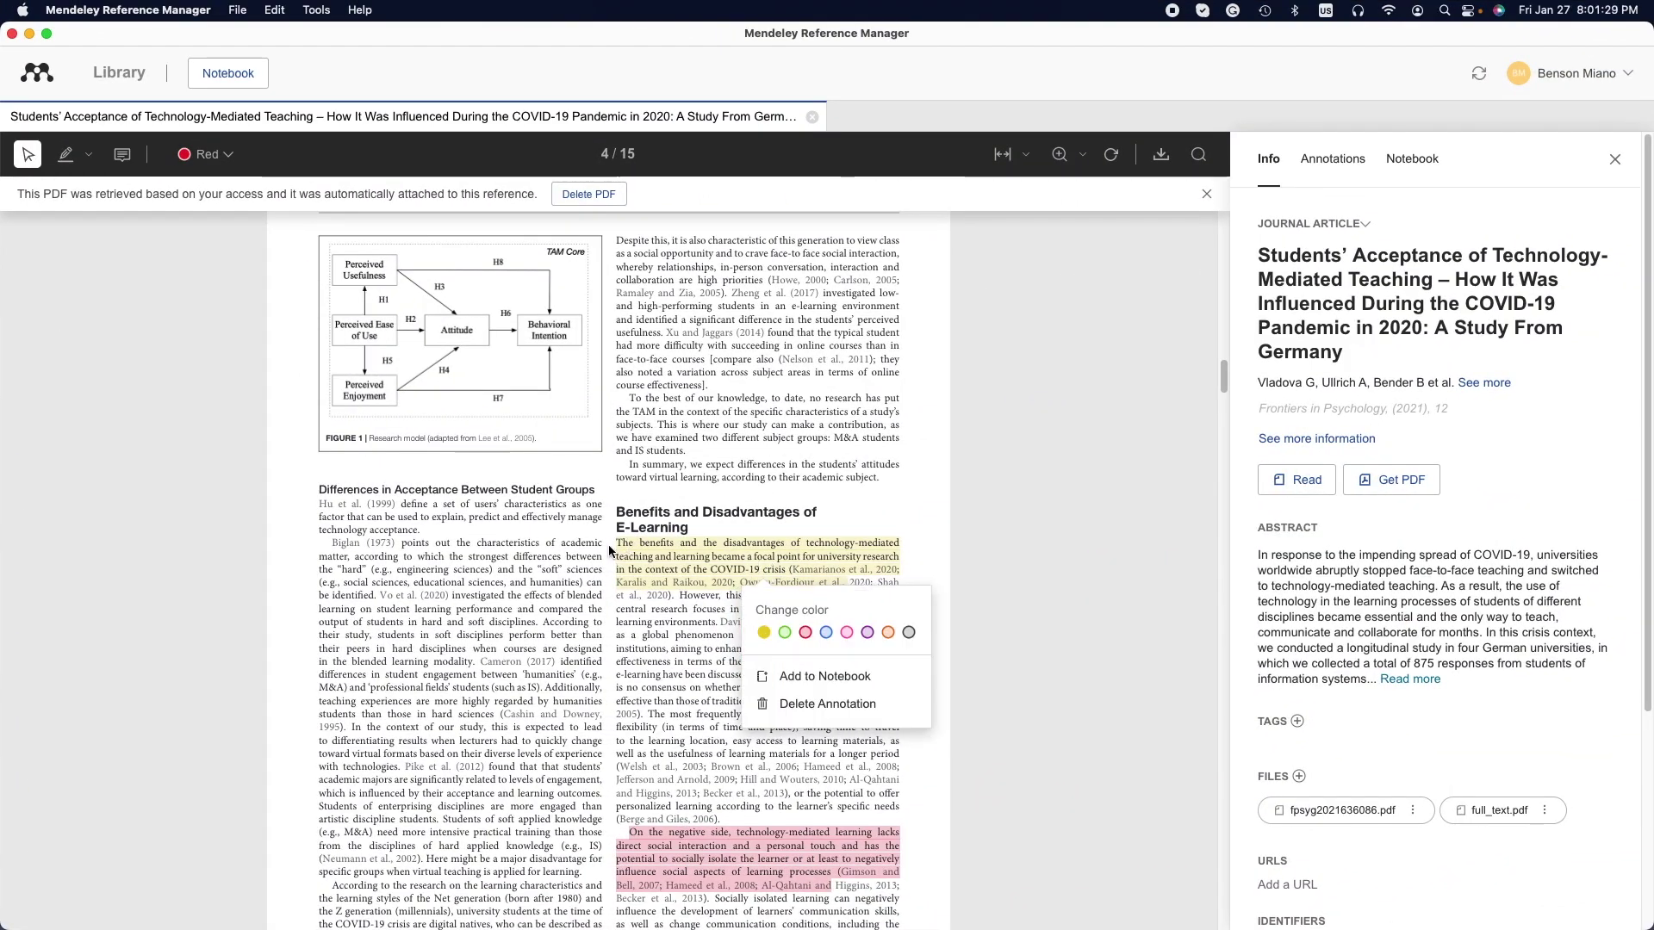
{"action": "left_click_drag", "start_coordinate": [617, 542], "coordinate": [844, 575]}
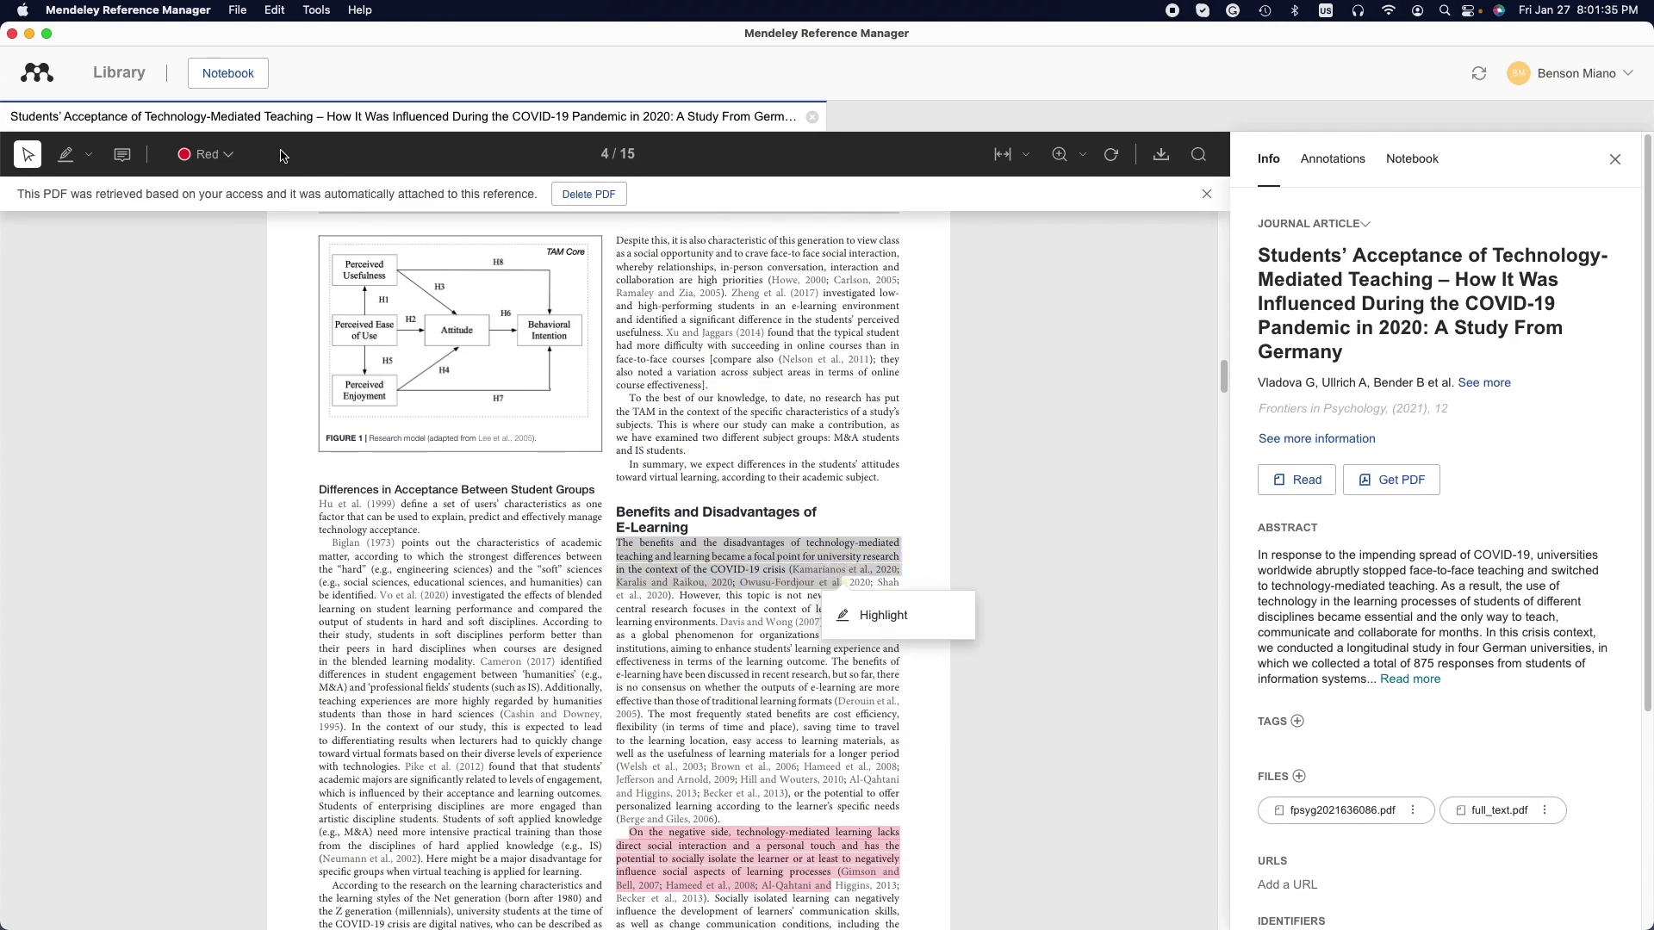
{"action": "left_click", "coordinate": [759, 652]}
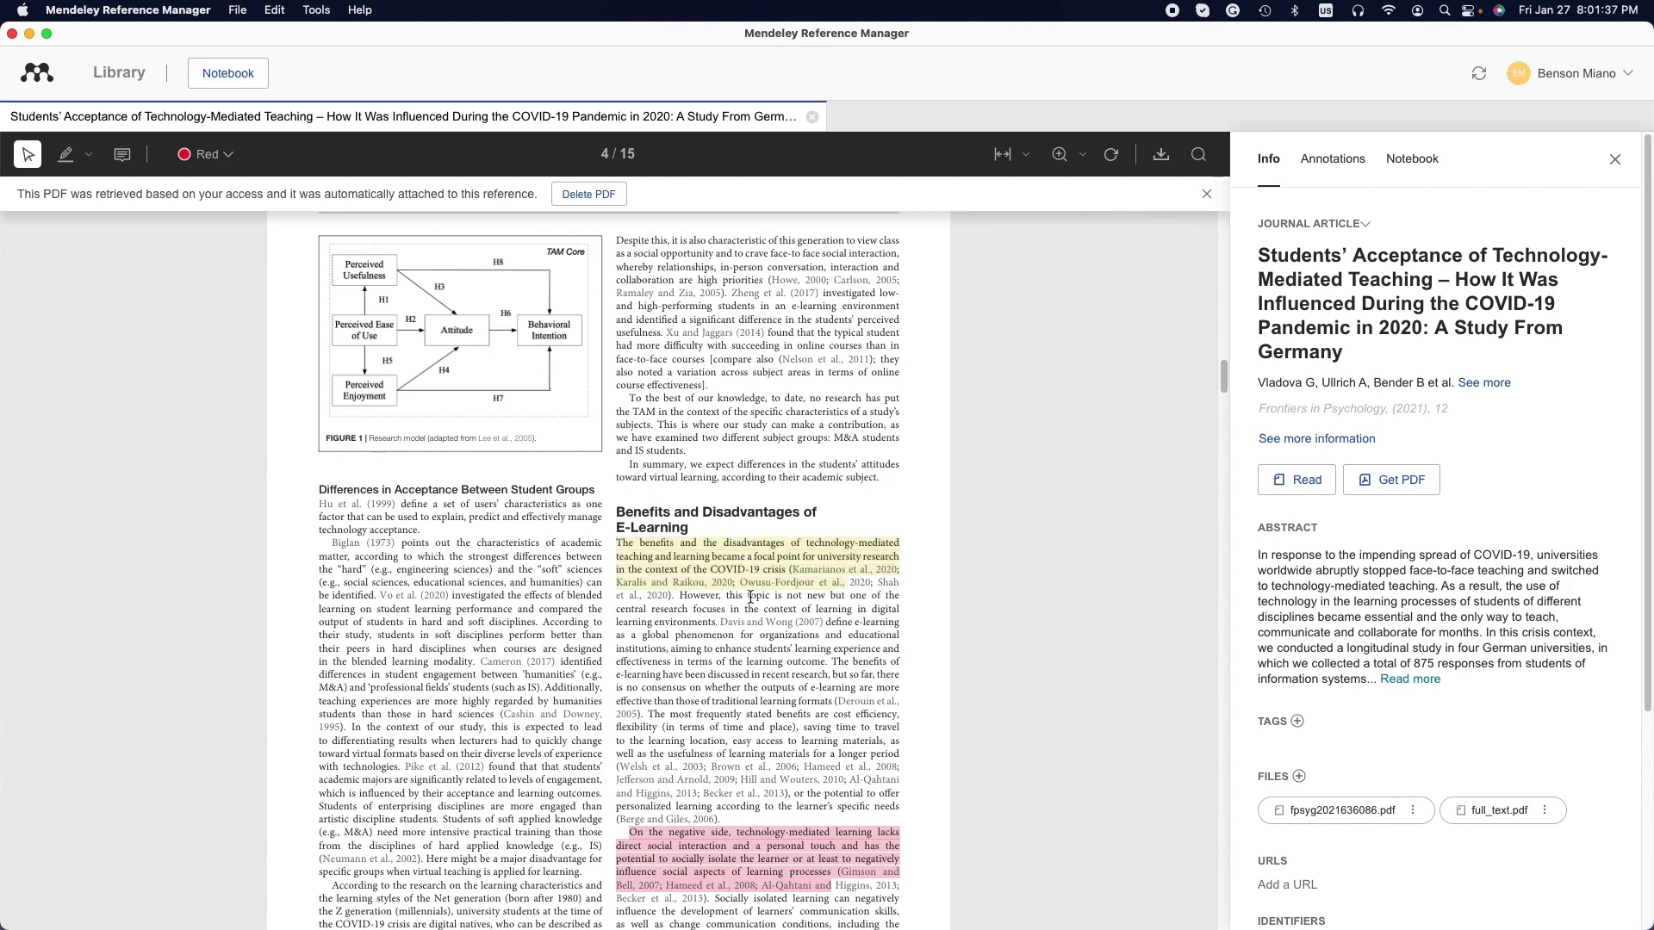
{"action": "left_click", "coordinate": [825, 584]}
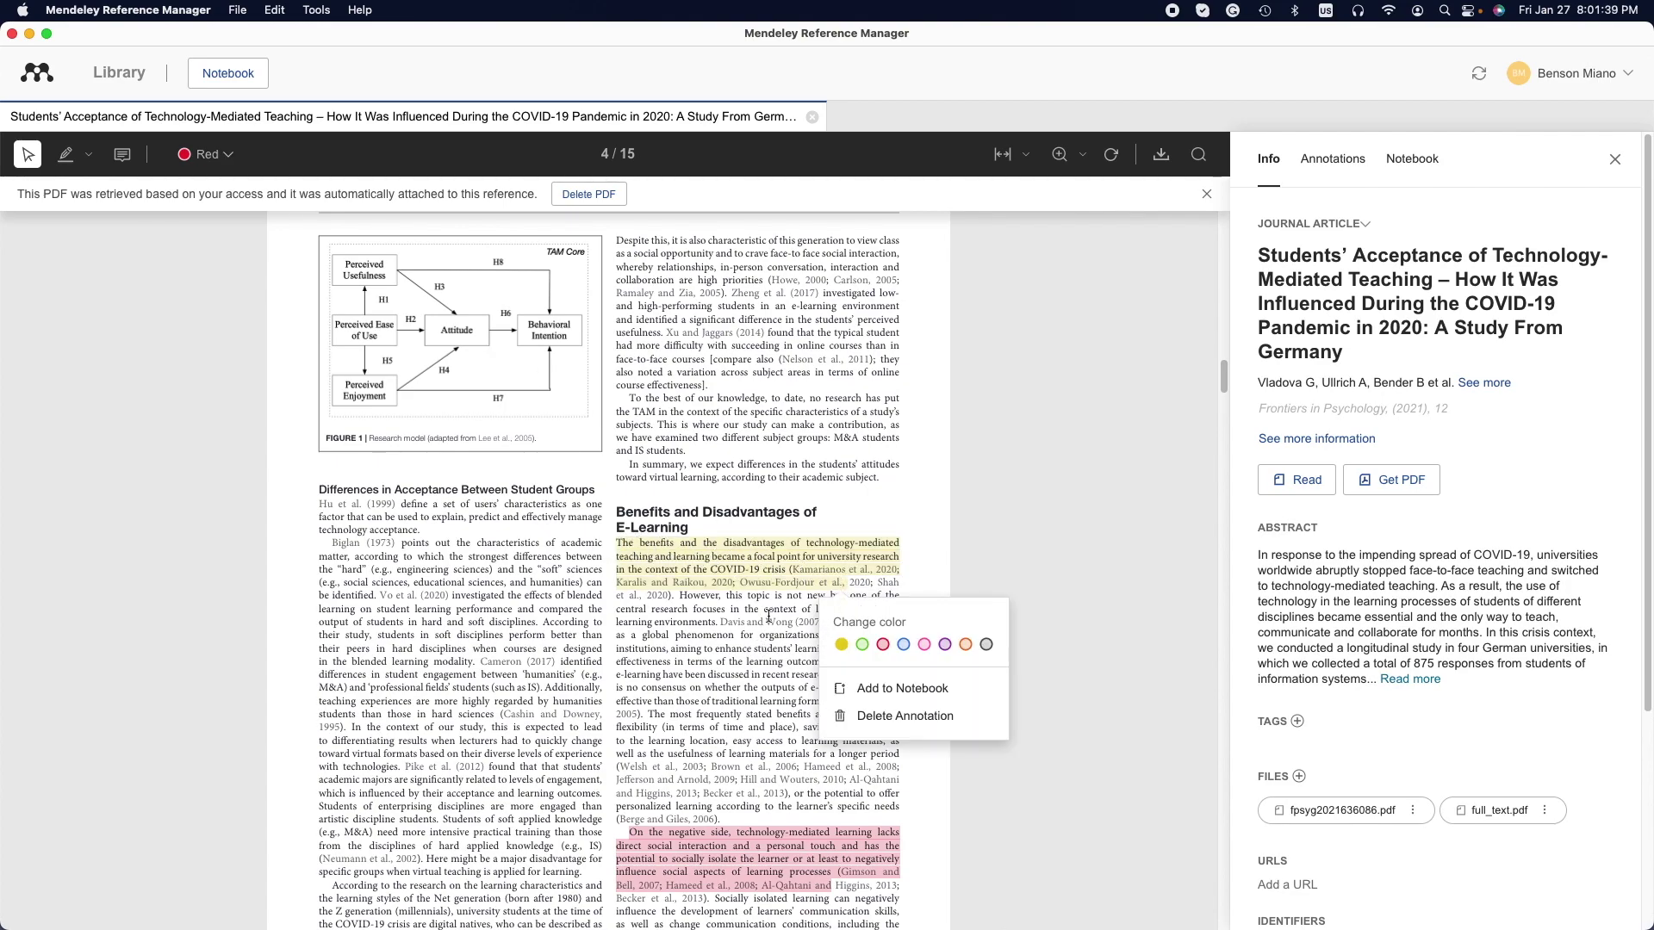
{"action": "left_click", "coordinate": [722, 569]}
{"action": "left_click", "coordinate": [711, 560]}
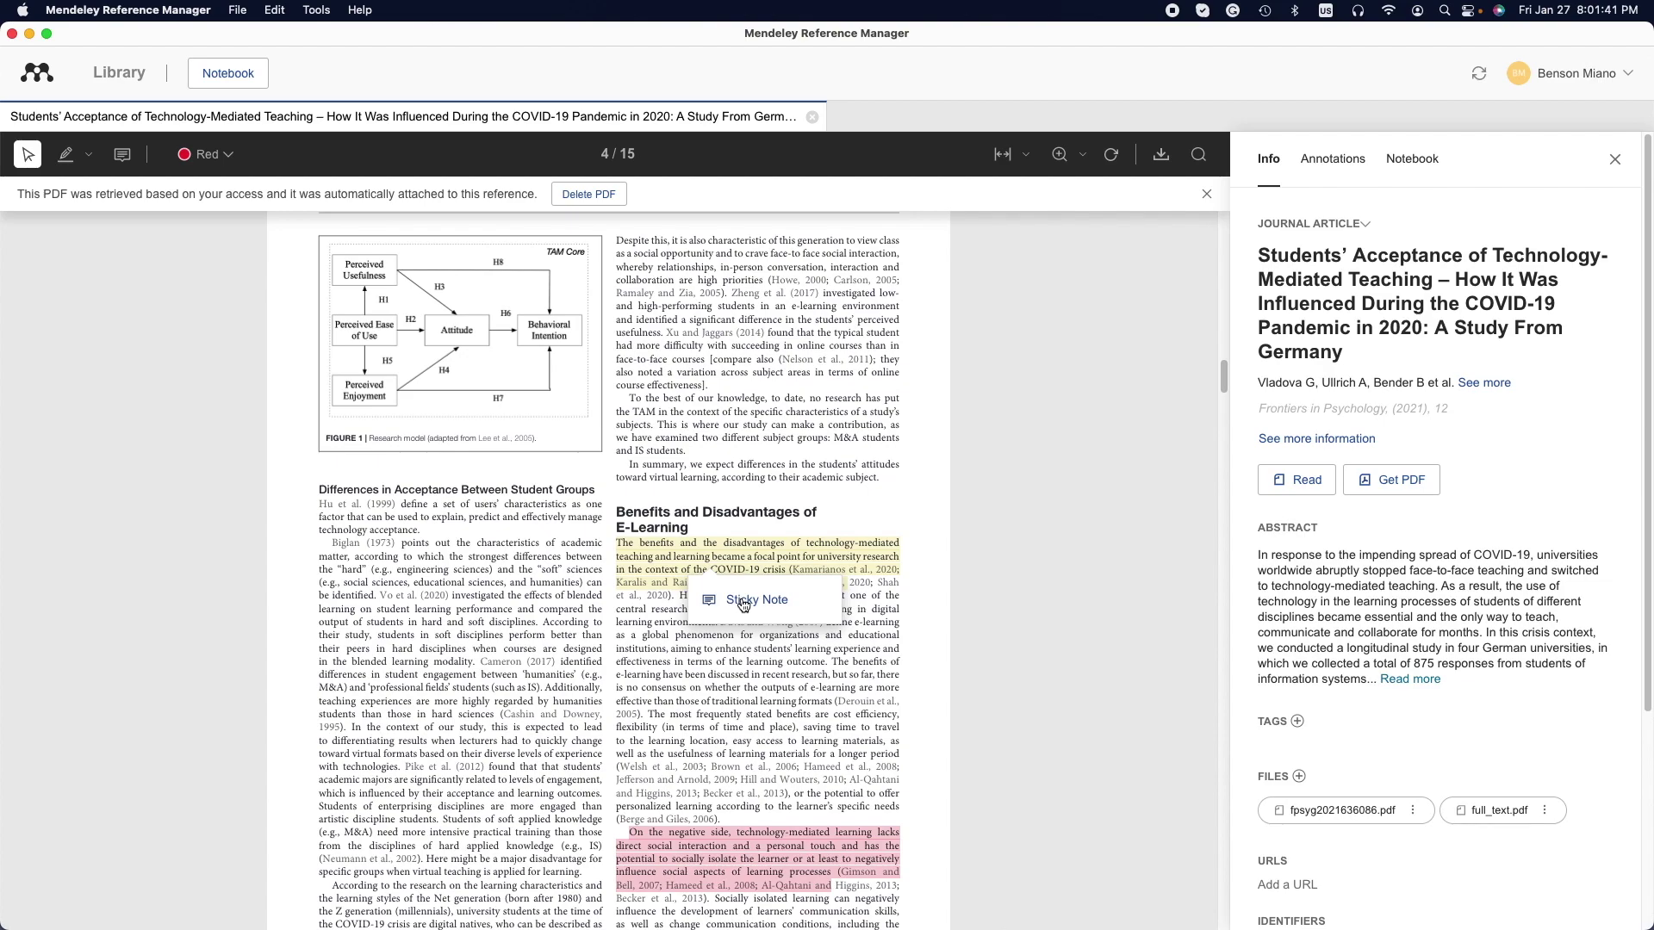
{"action": "left_click", "coordinate": [716, 561]}
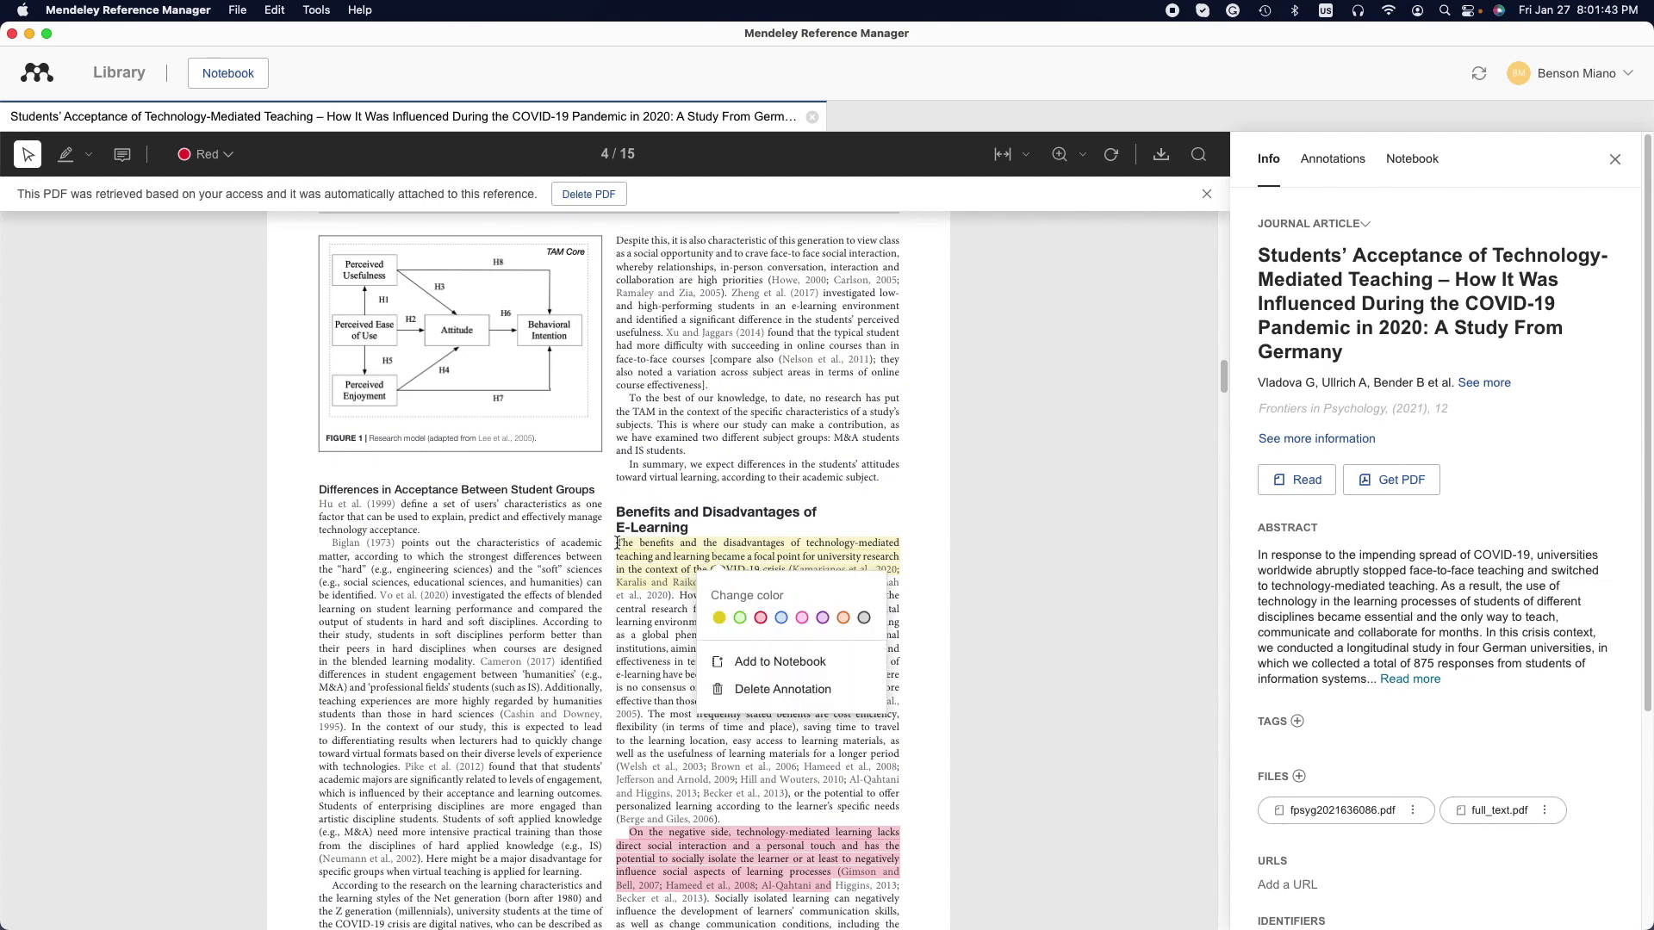
Step: Start a sticky note on the yellow-highlighted passage on page 4 and dismiss it without a comment
{"action": "left_click", "coordinate": [122, 154]}
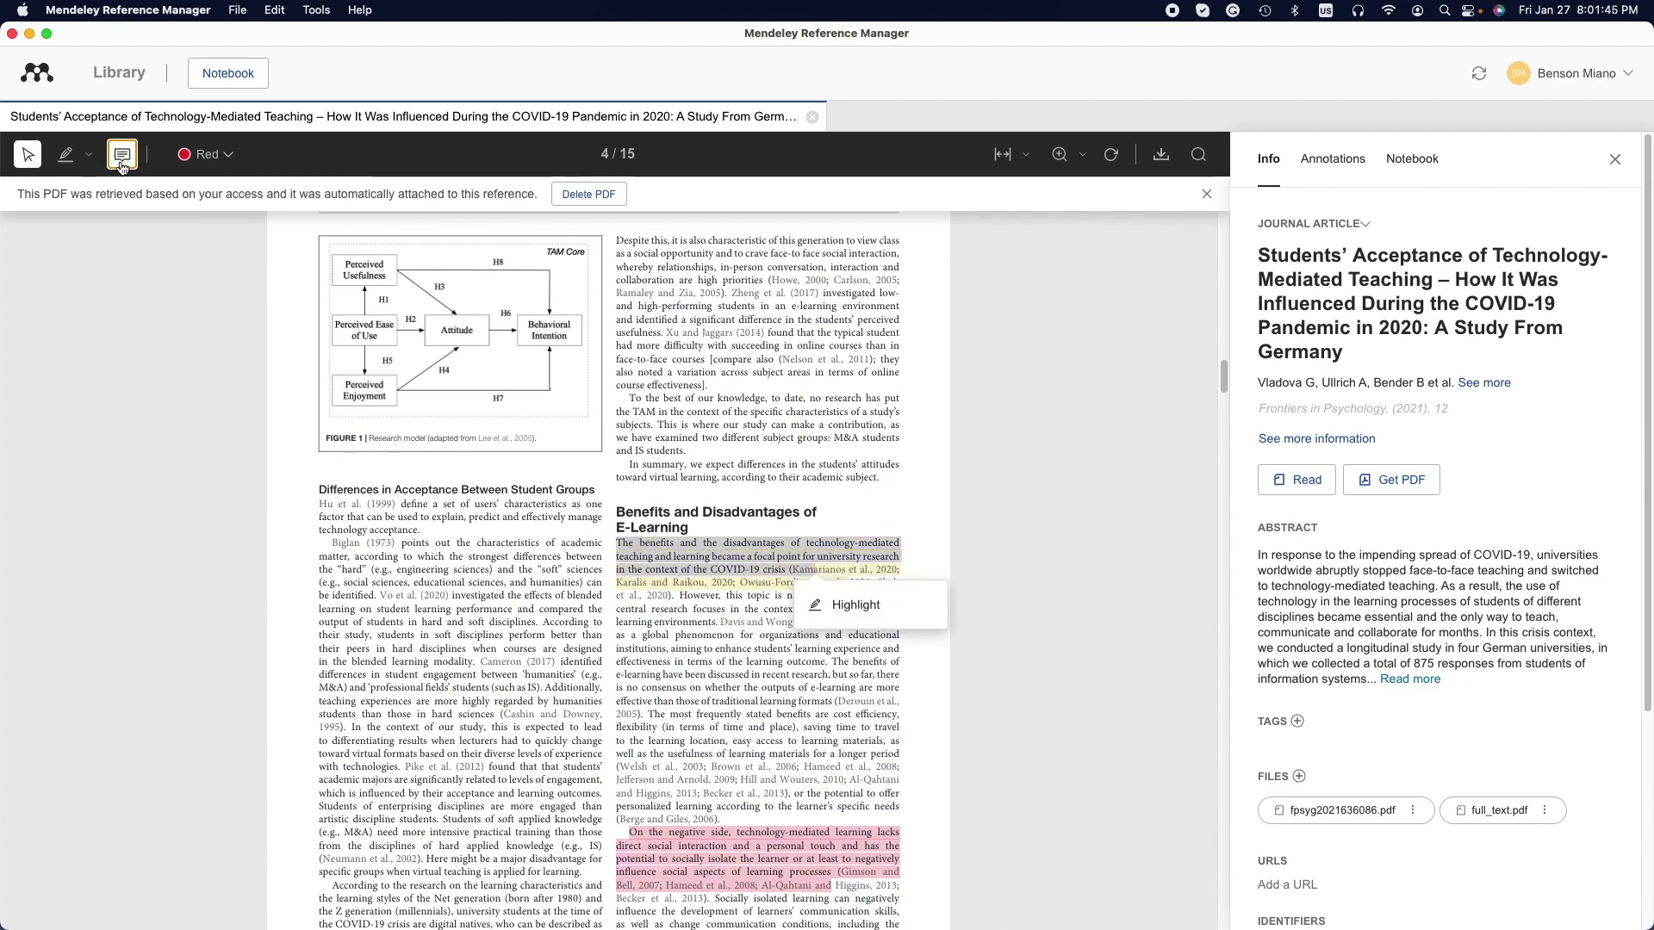
{"action": "left_click", "coordinate": [736, 549]}
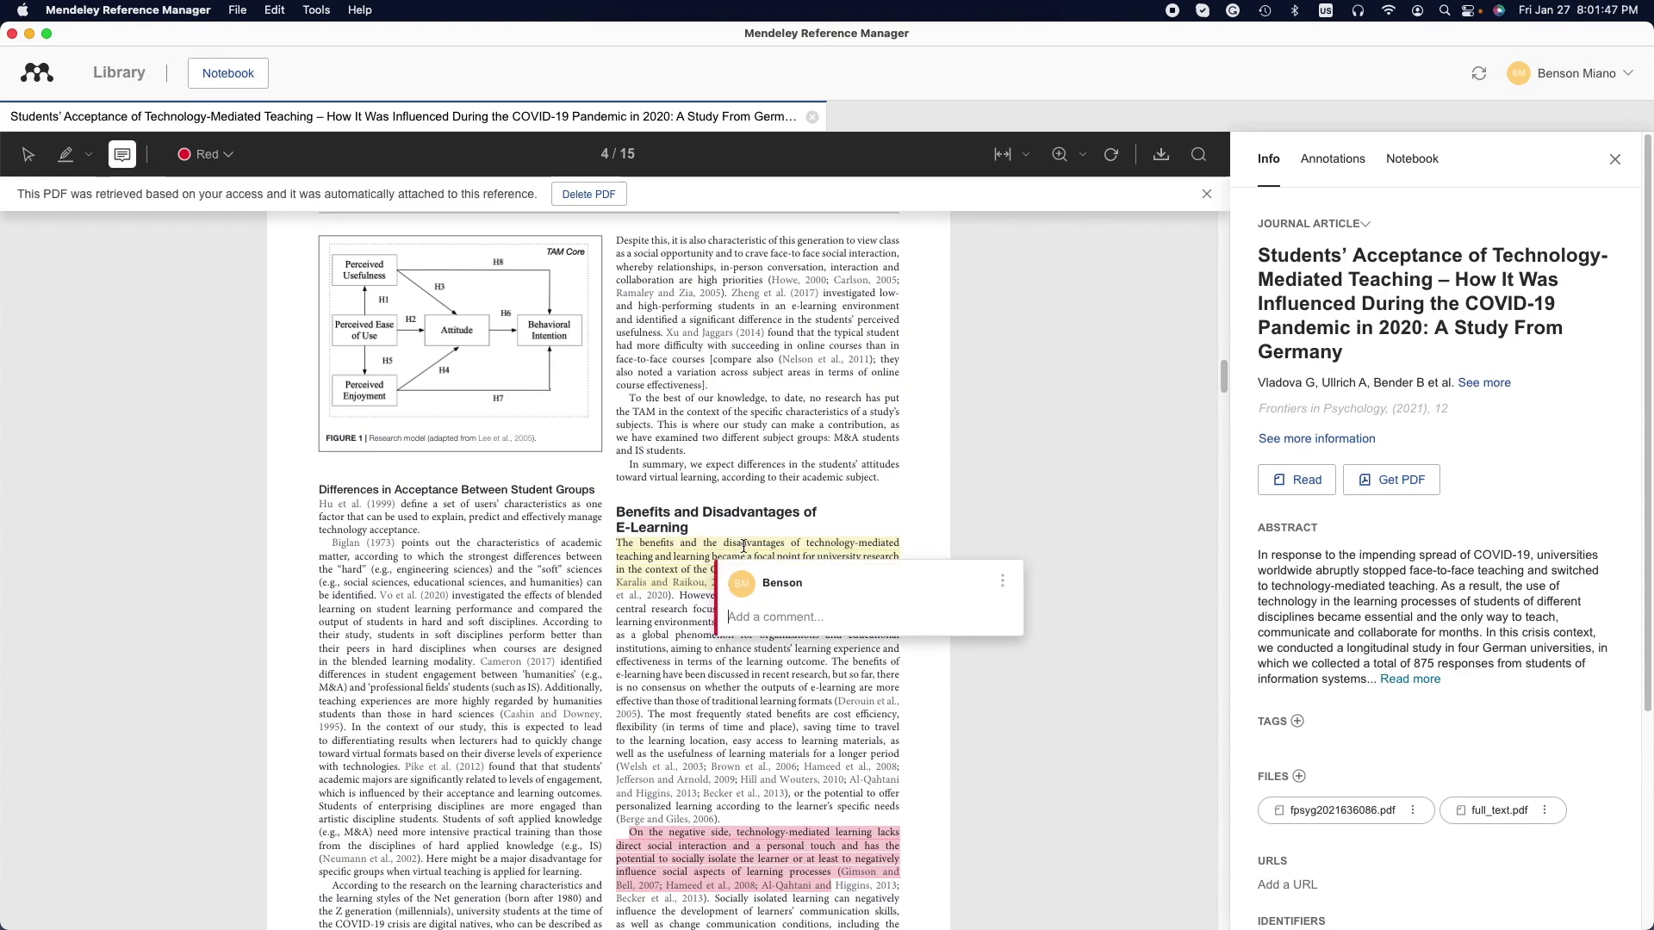
{"action": "left_click", "coordinate": [834, 492]}
{"action": "scroll", "coordinate": [855, 375], "scroll_direction": "down", "scroll_amount": 2}
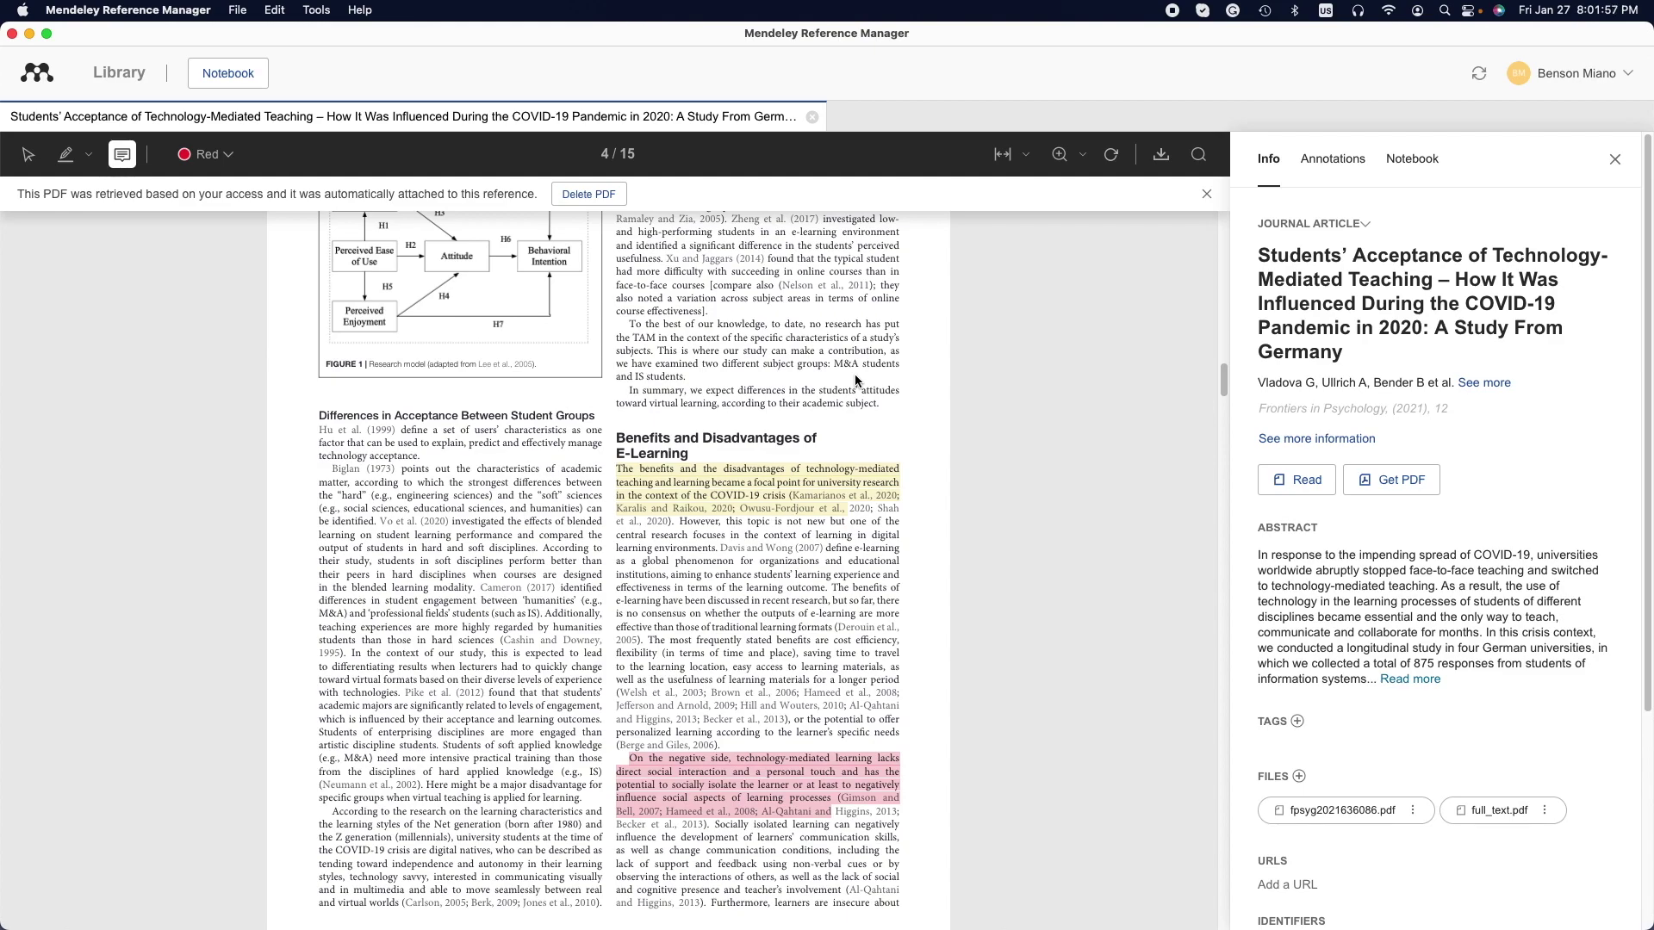
Step: Start a new notebook page beside the article, and close the article and its side panel to return to the full reference list
{"action": "left_click", "coordinate": [1417, 160]}
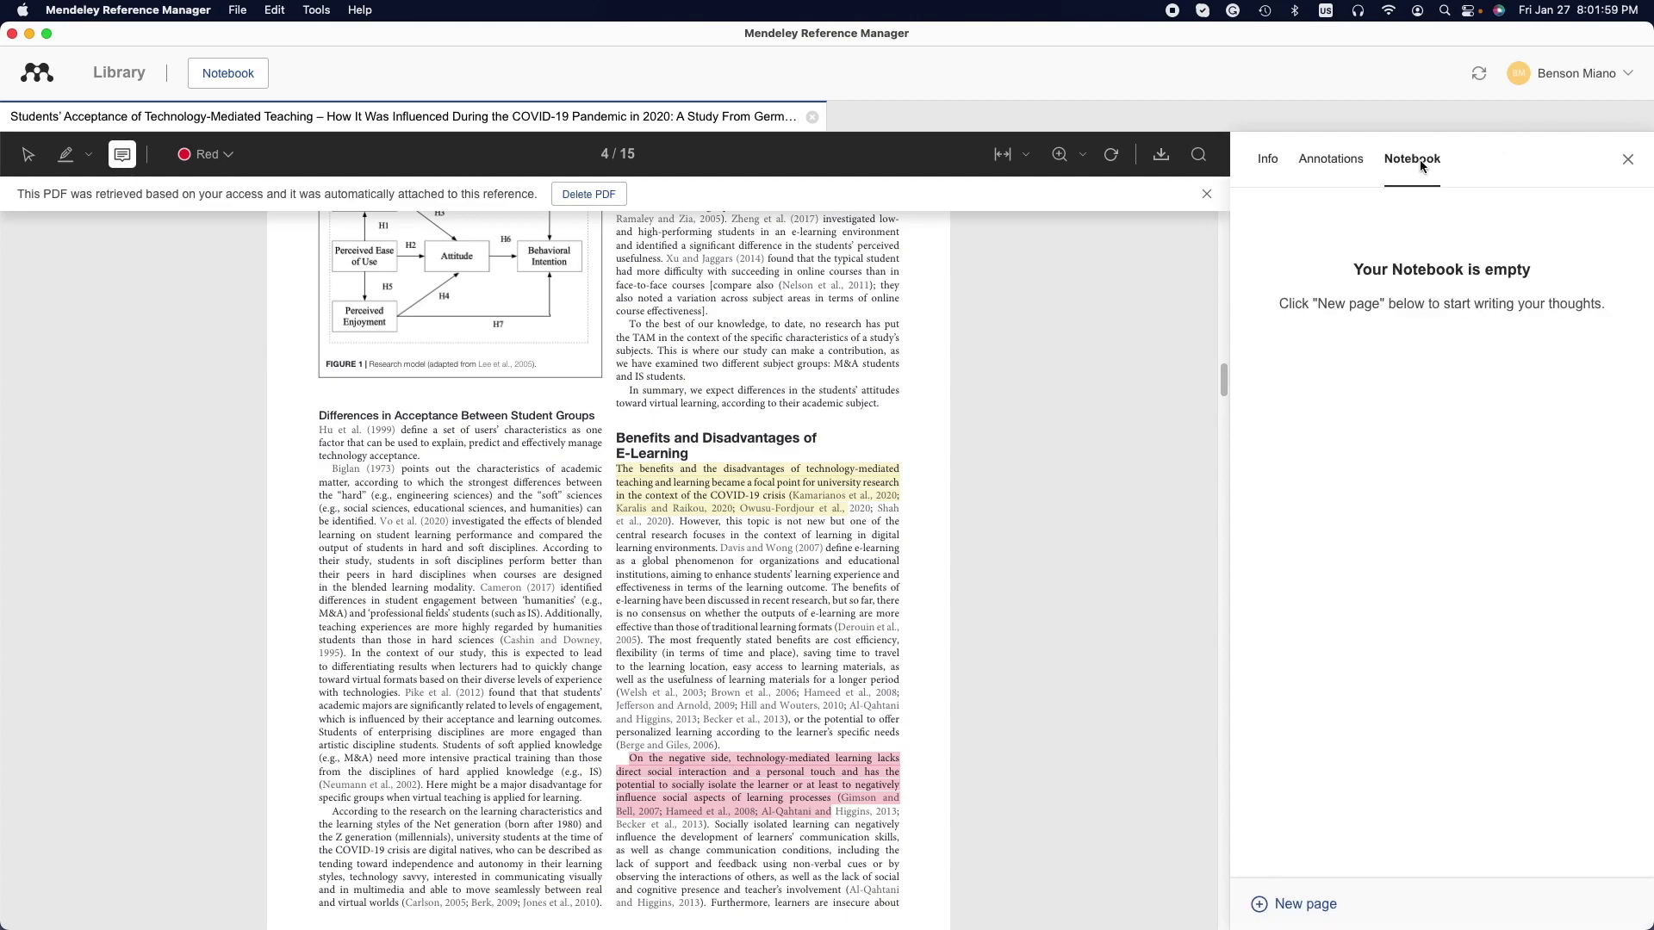
{"action": "left_click", "coordinate": [1274, 904]}
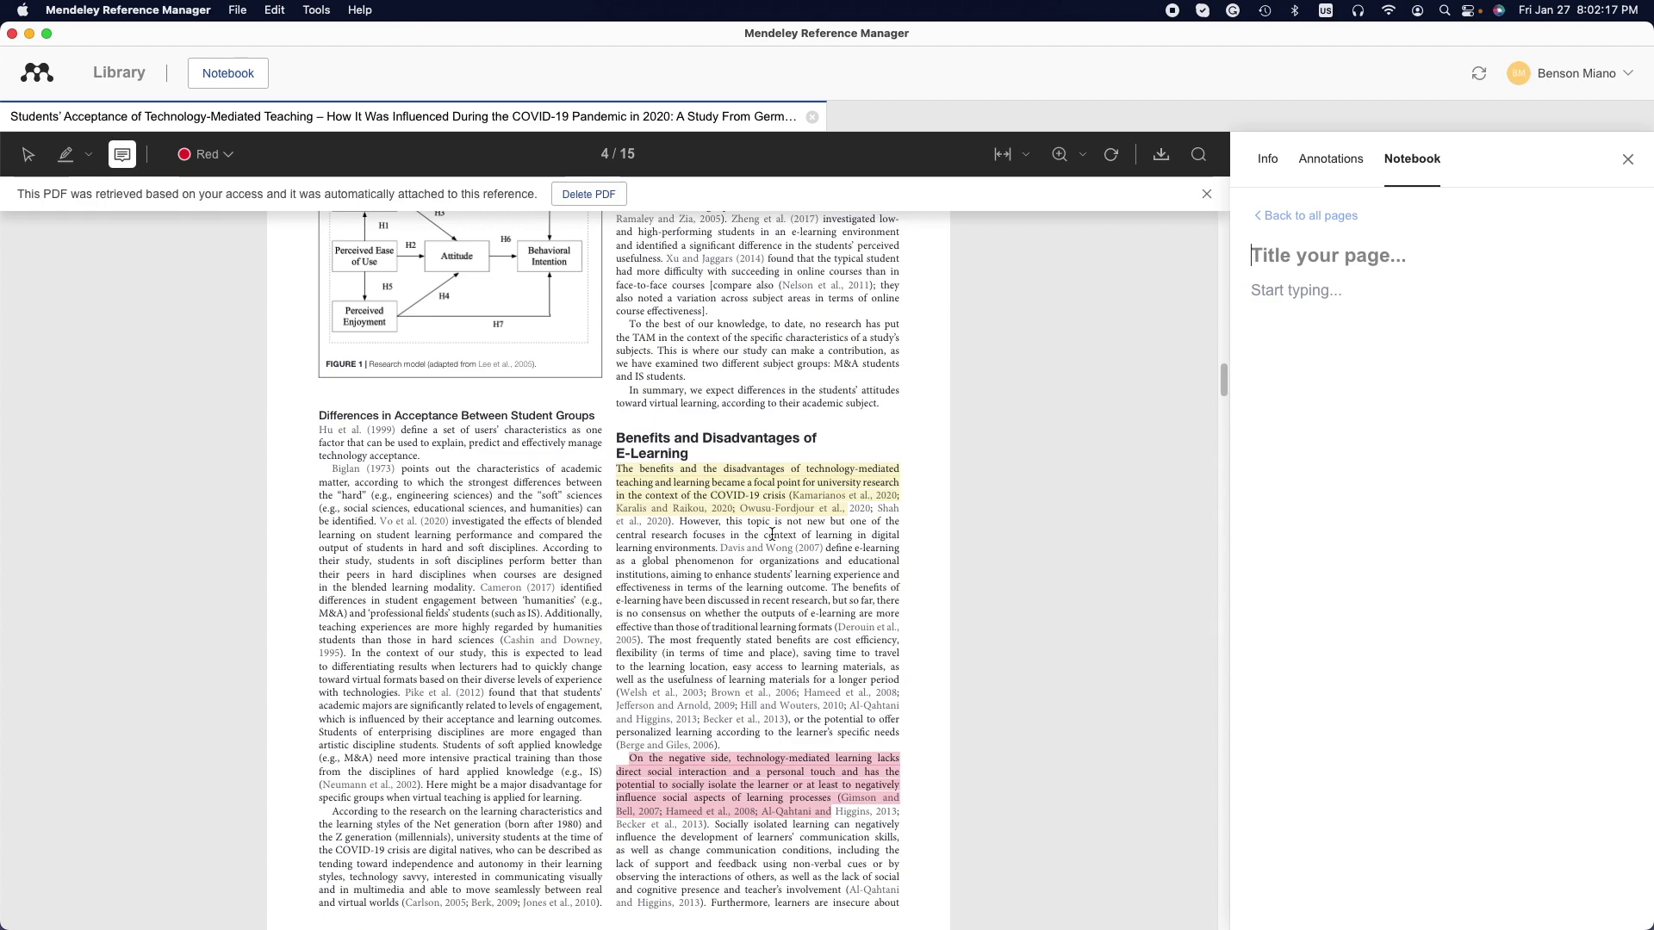
{"action": "scroll", "coordinate": [803, 530], "scroll_direction": "up", "scroll_amount": 3}
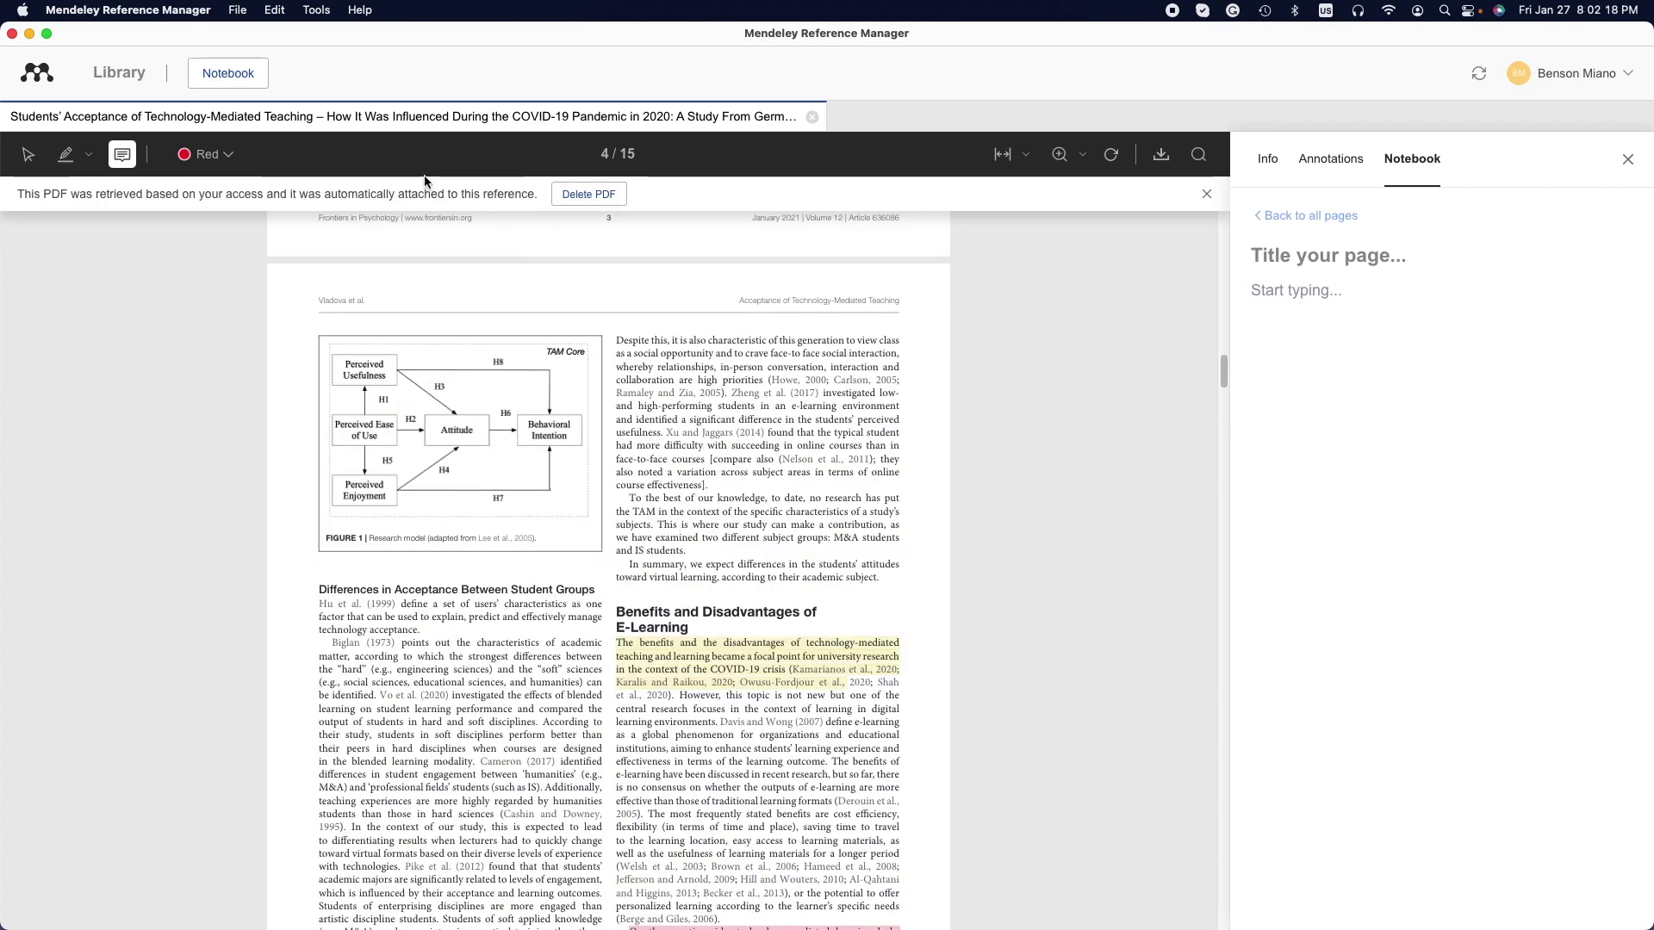
{"action": "left_click", "coordinate": [812, 118]}
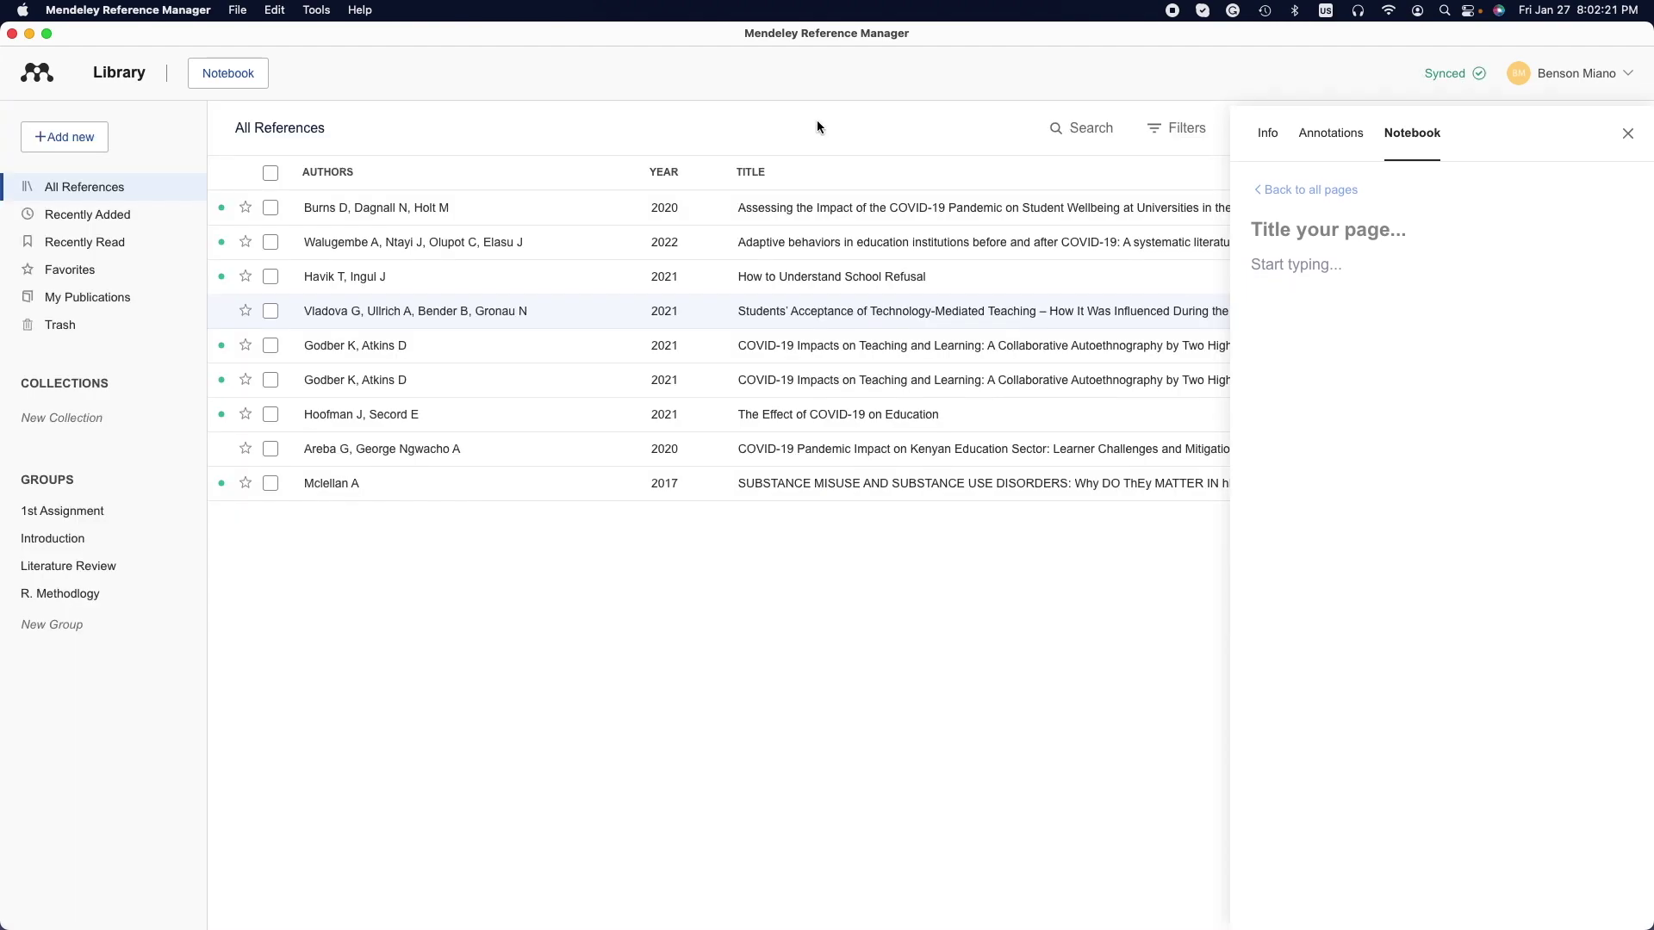
{"action": "left_click", "coordinate": [1627, 128]}
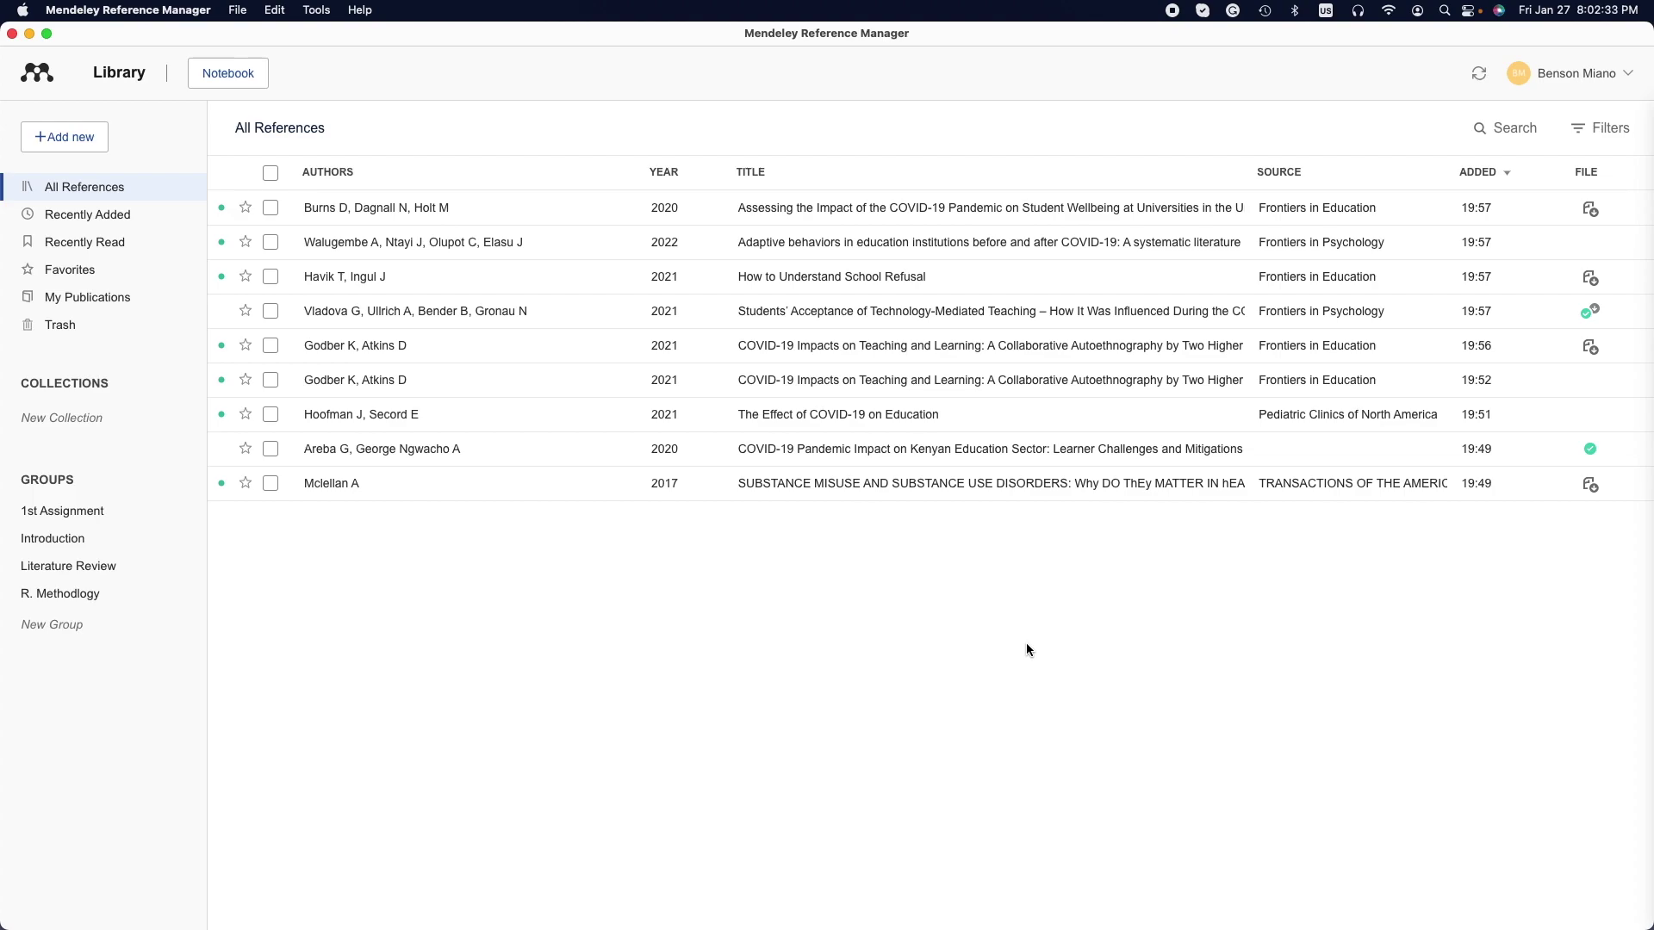
Step: Switch to Word with a blank document and enlarge its window to span the full screen width
{"action": "key", "text": "F4"}
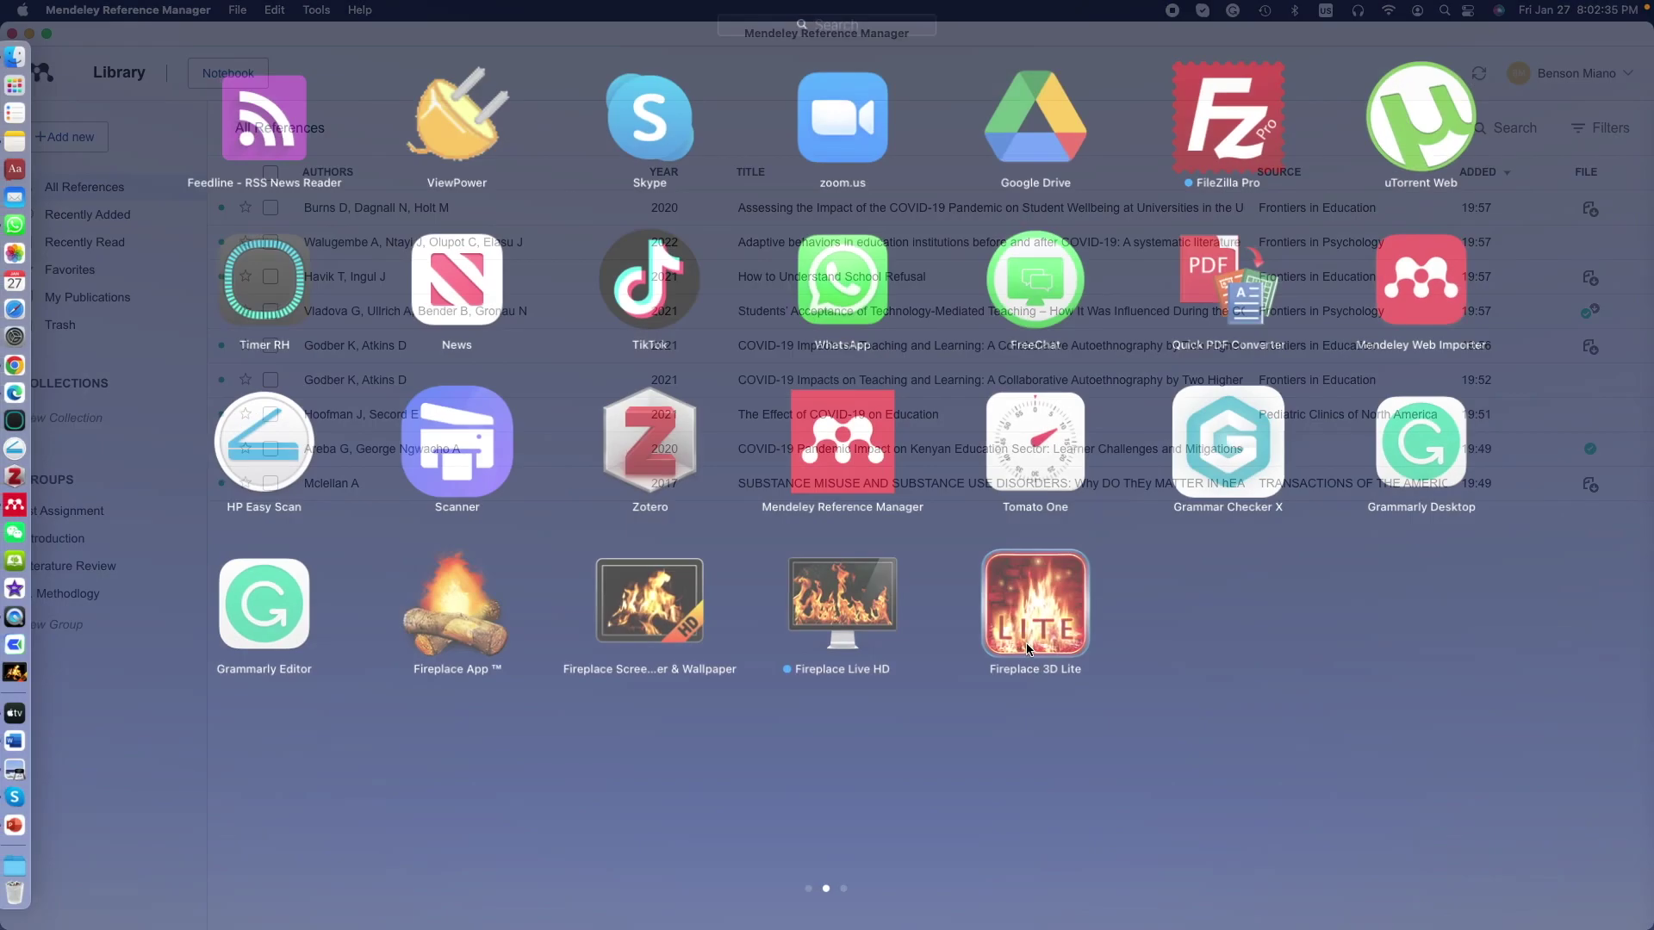
{"action": "type", "text": "word"}
{"action": "key", "text": "Return"}
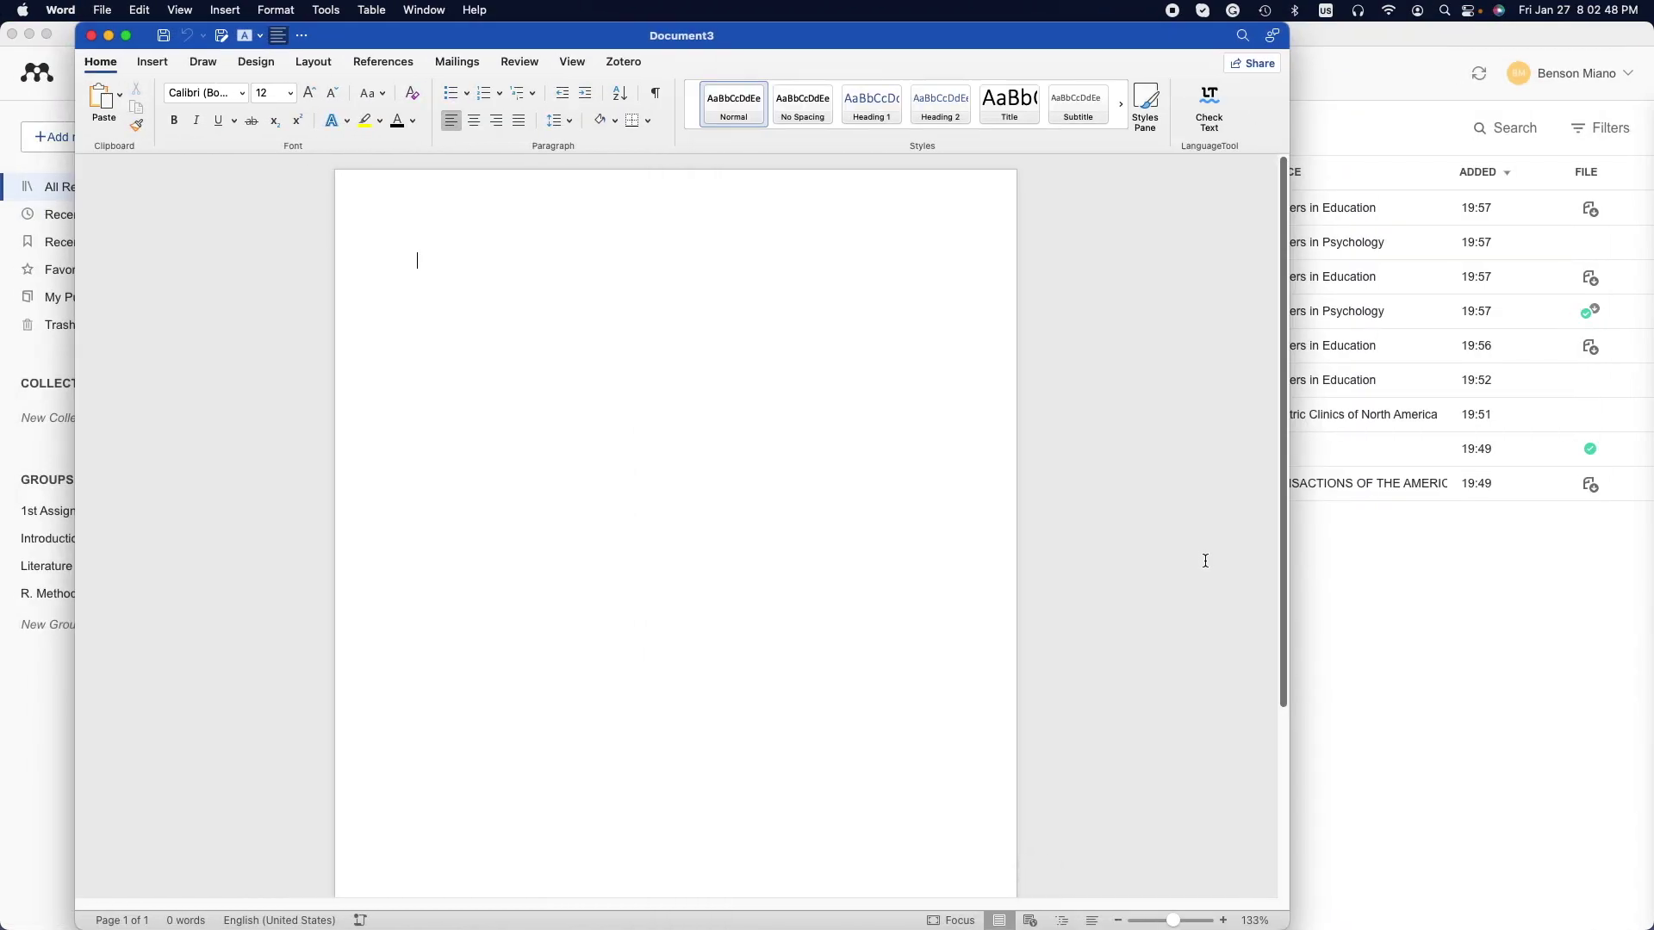
{"action": "left_click", "coordinate": [829, 39]}
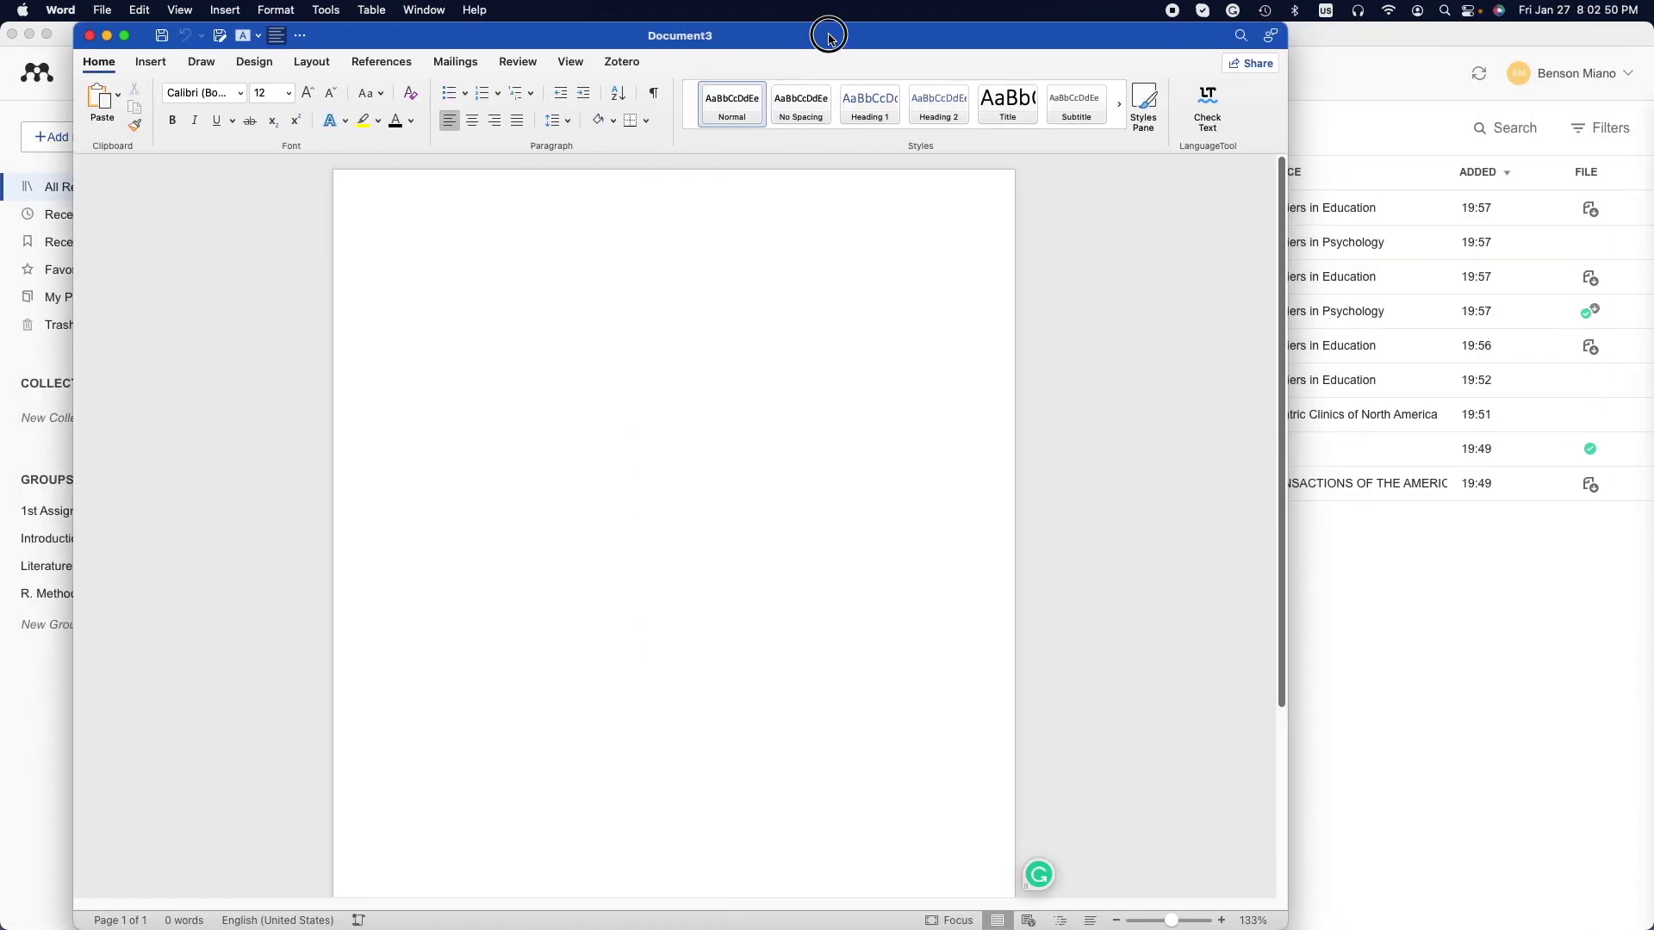
{"action": "double_click", "coordinate": [829, 39]}
{"action": "double_click", "coordinate": [589, 41]}
{"action": "left_click_drag", "start_coordinate": [1284, 912], "coordinate": [1650, 895]}
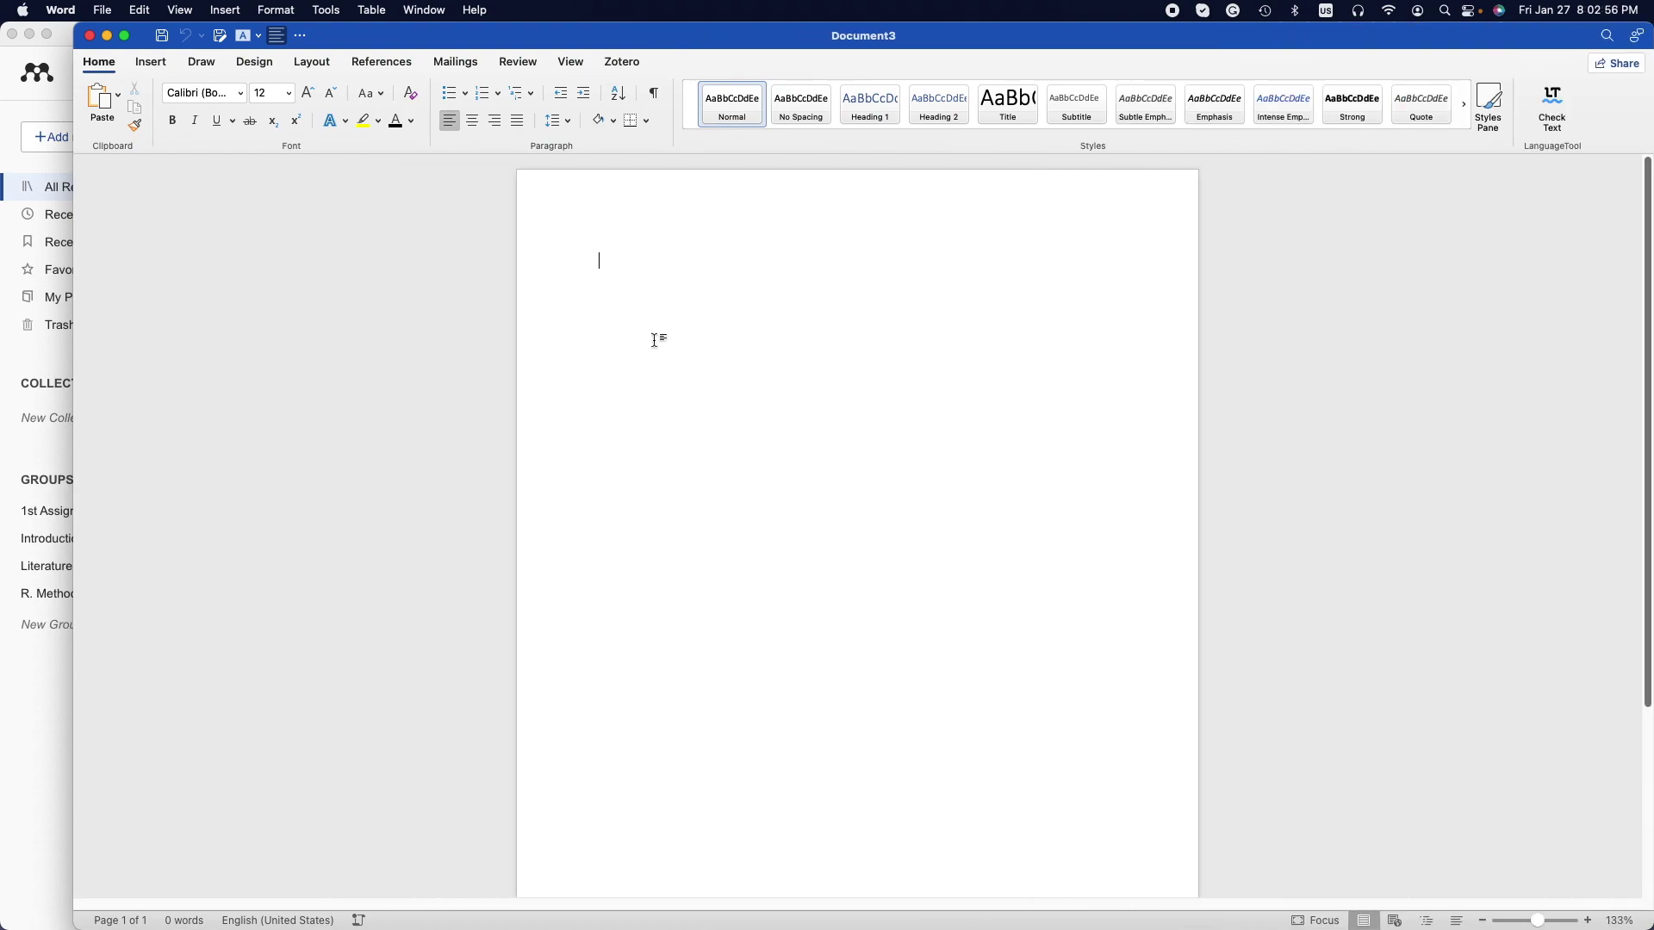
{"action": "left_click_drag", "start_coordinate": [74, 41], "coordinate": [2, 39]}
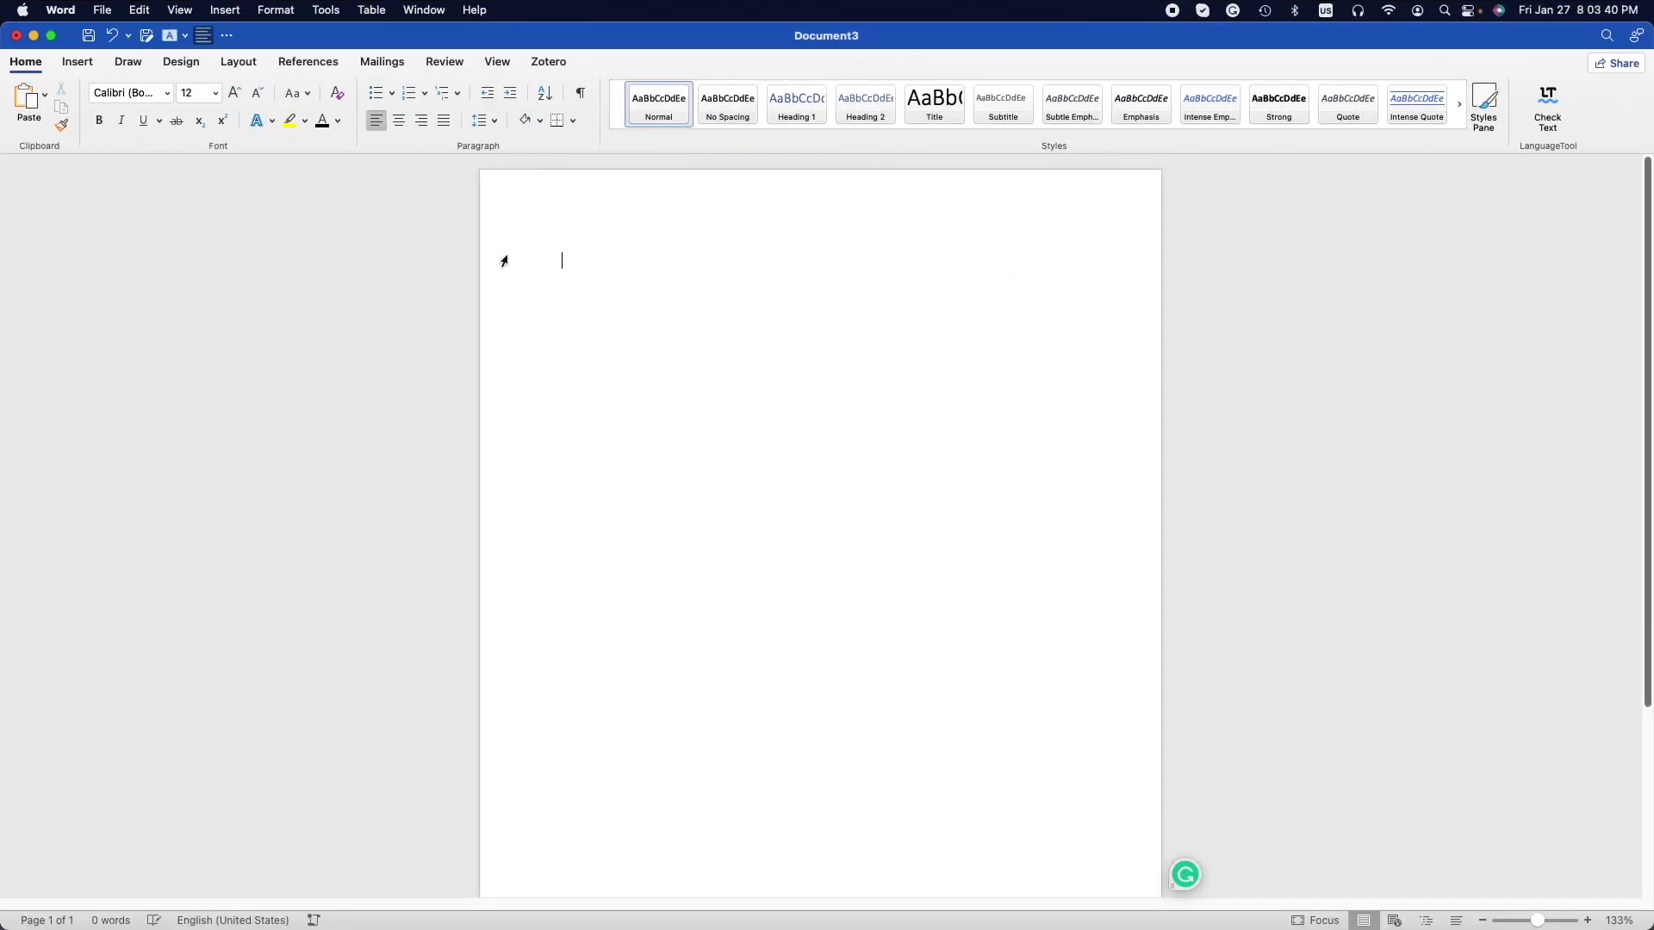
Step: Fill the blank document with sample paragraphs using =rand(5,8)
{"action": "type", "text": "=rand(5,8"}
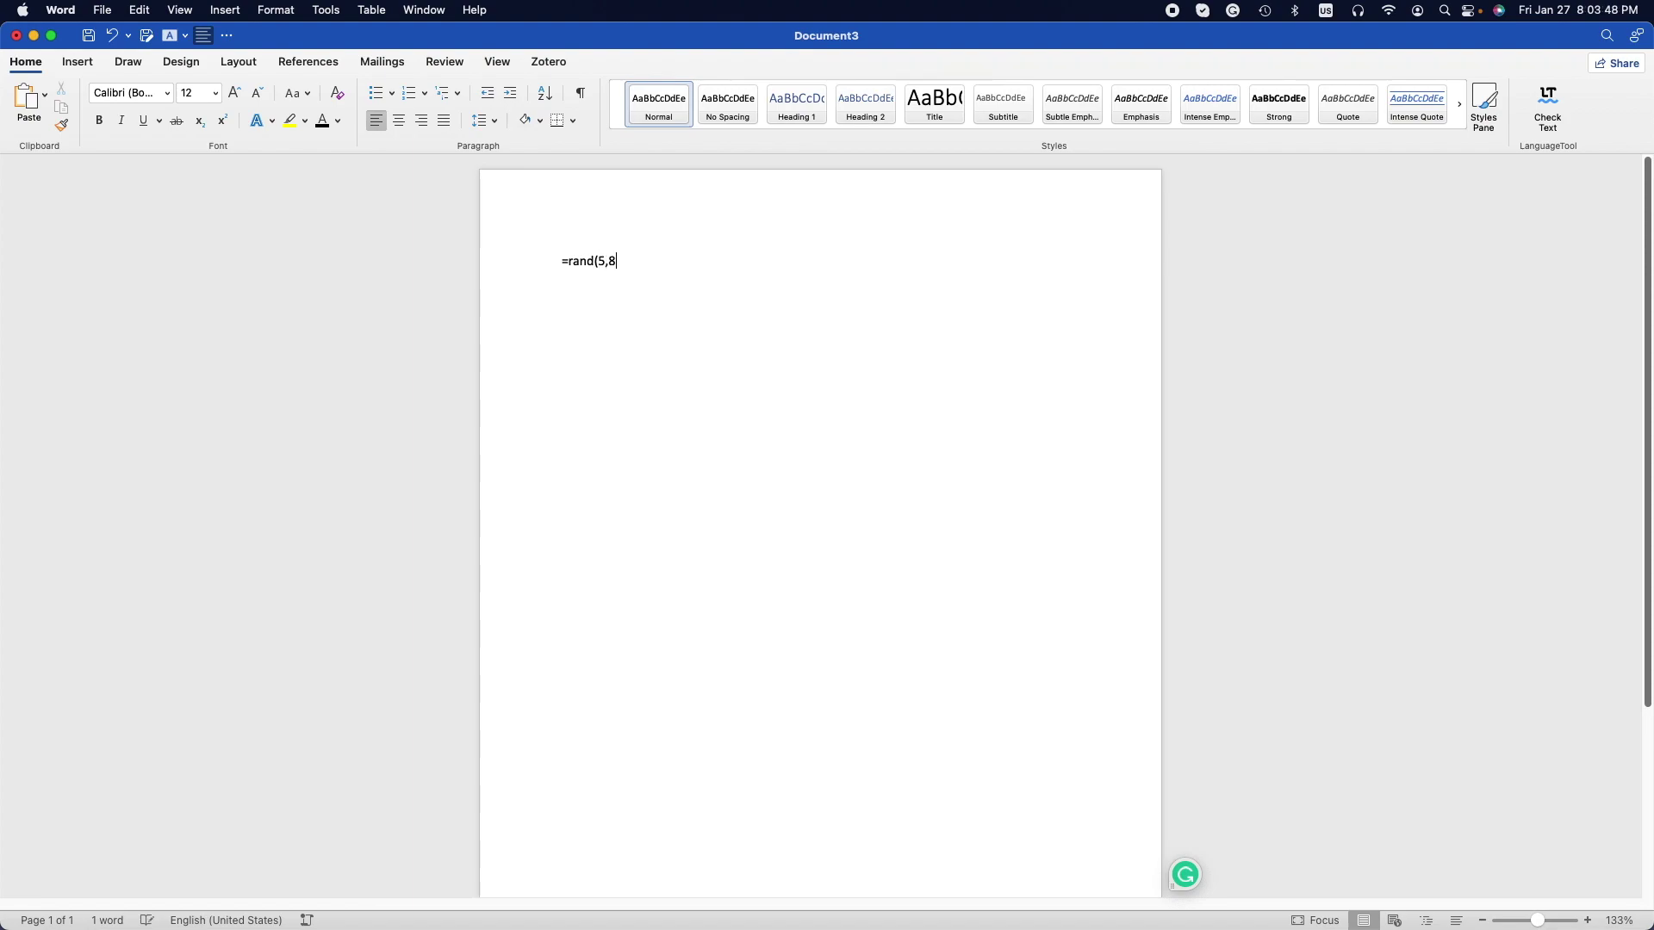
{"action": "type", "text": ")"}
{"action": "key", "text": "Return"}
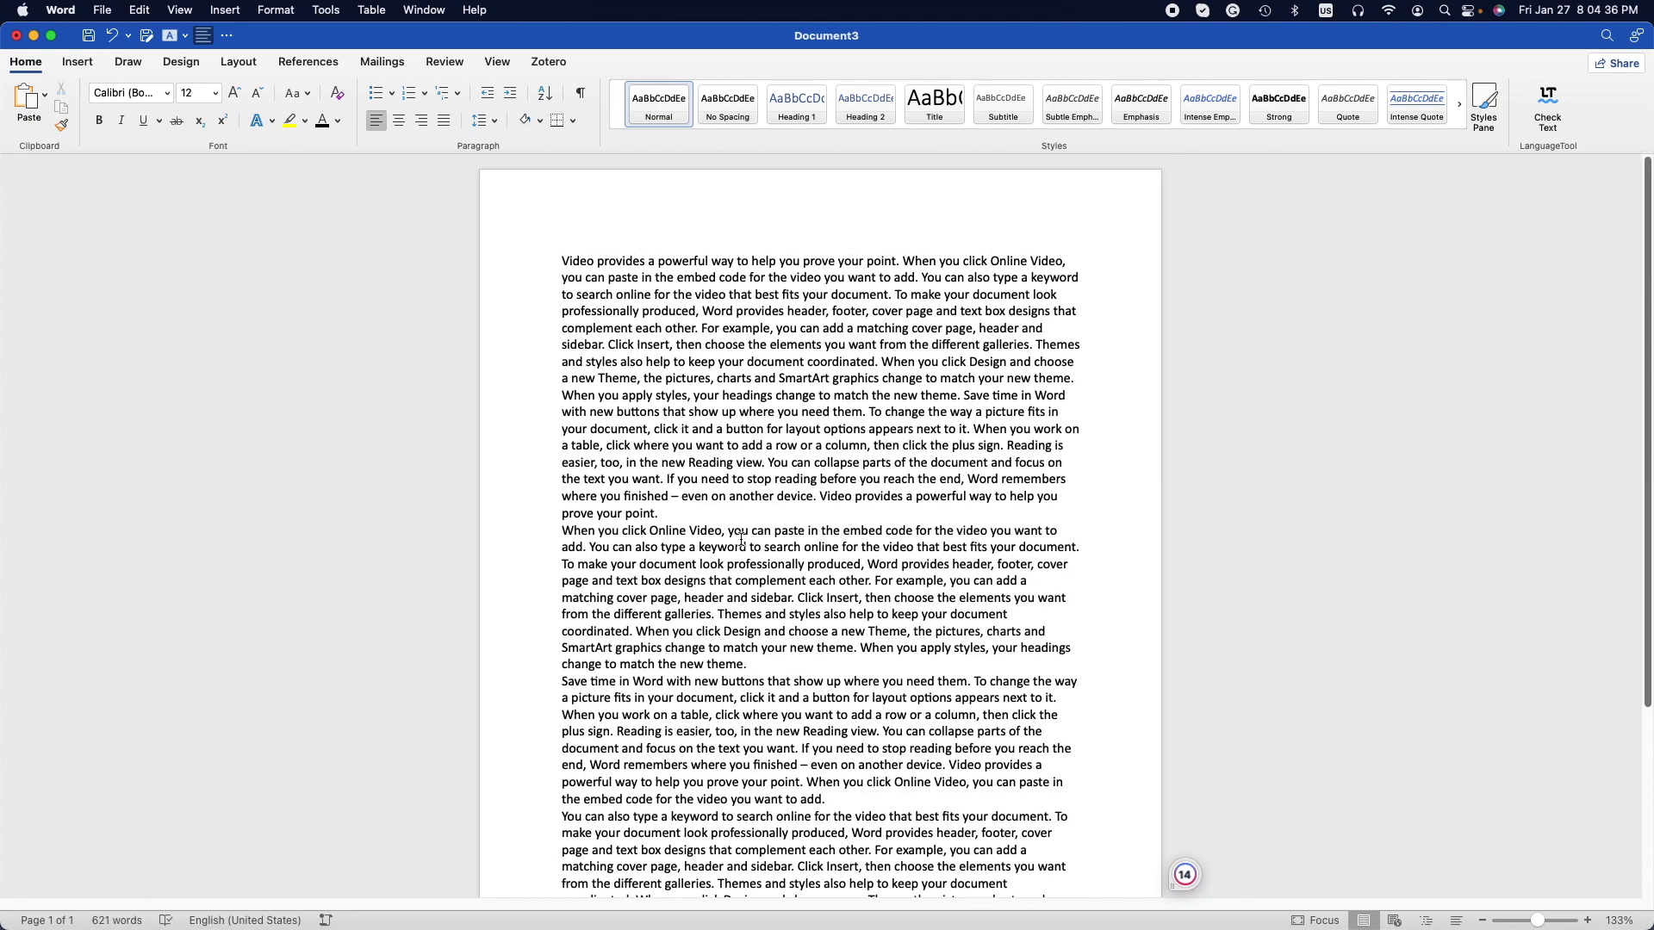
Step: Place the cursor at the end of the first paragraph, and open Mendeley Cite to load the library's references
{"action": "left_click", "coordinate": [683, 511]}
{"action": "left_click", "coordinate": [306, 62]}
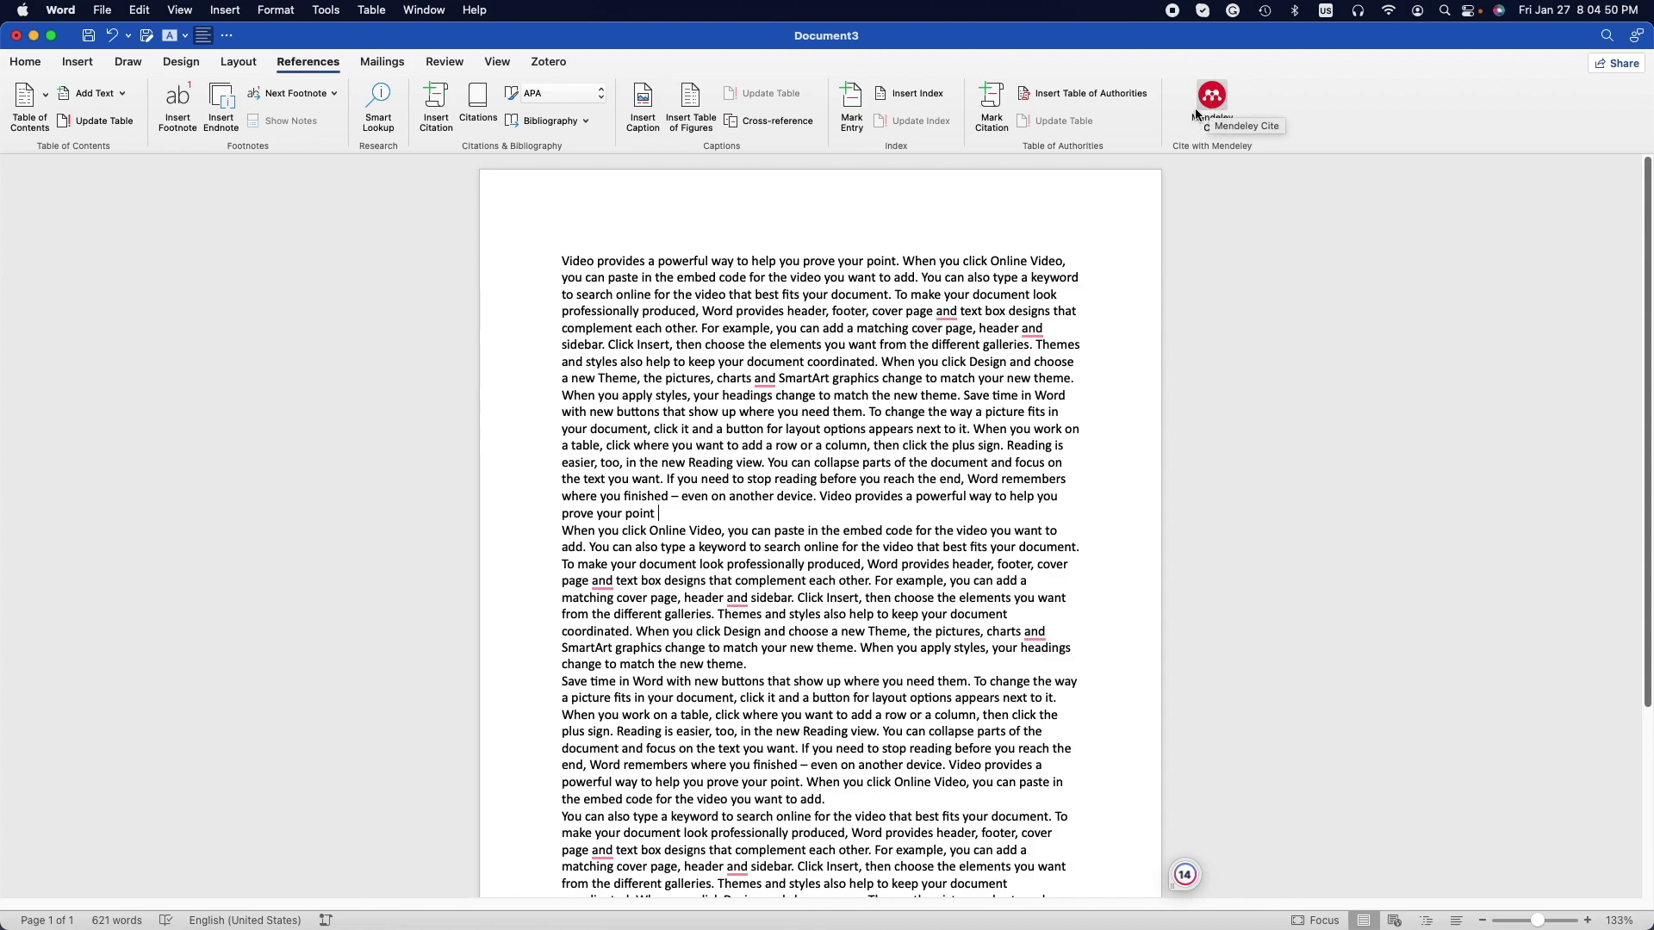
{"action": "left_click", "coordinate": [1209, 103]}
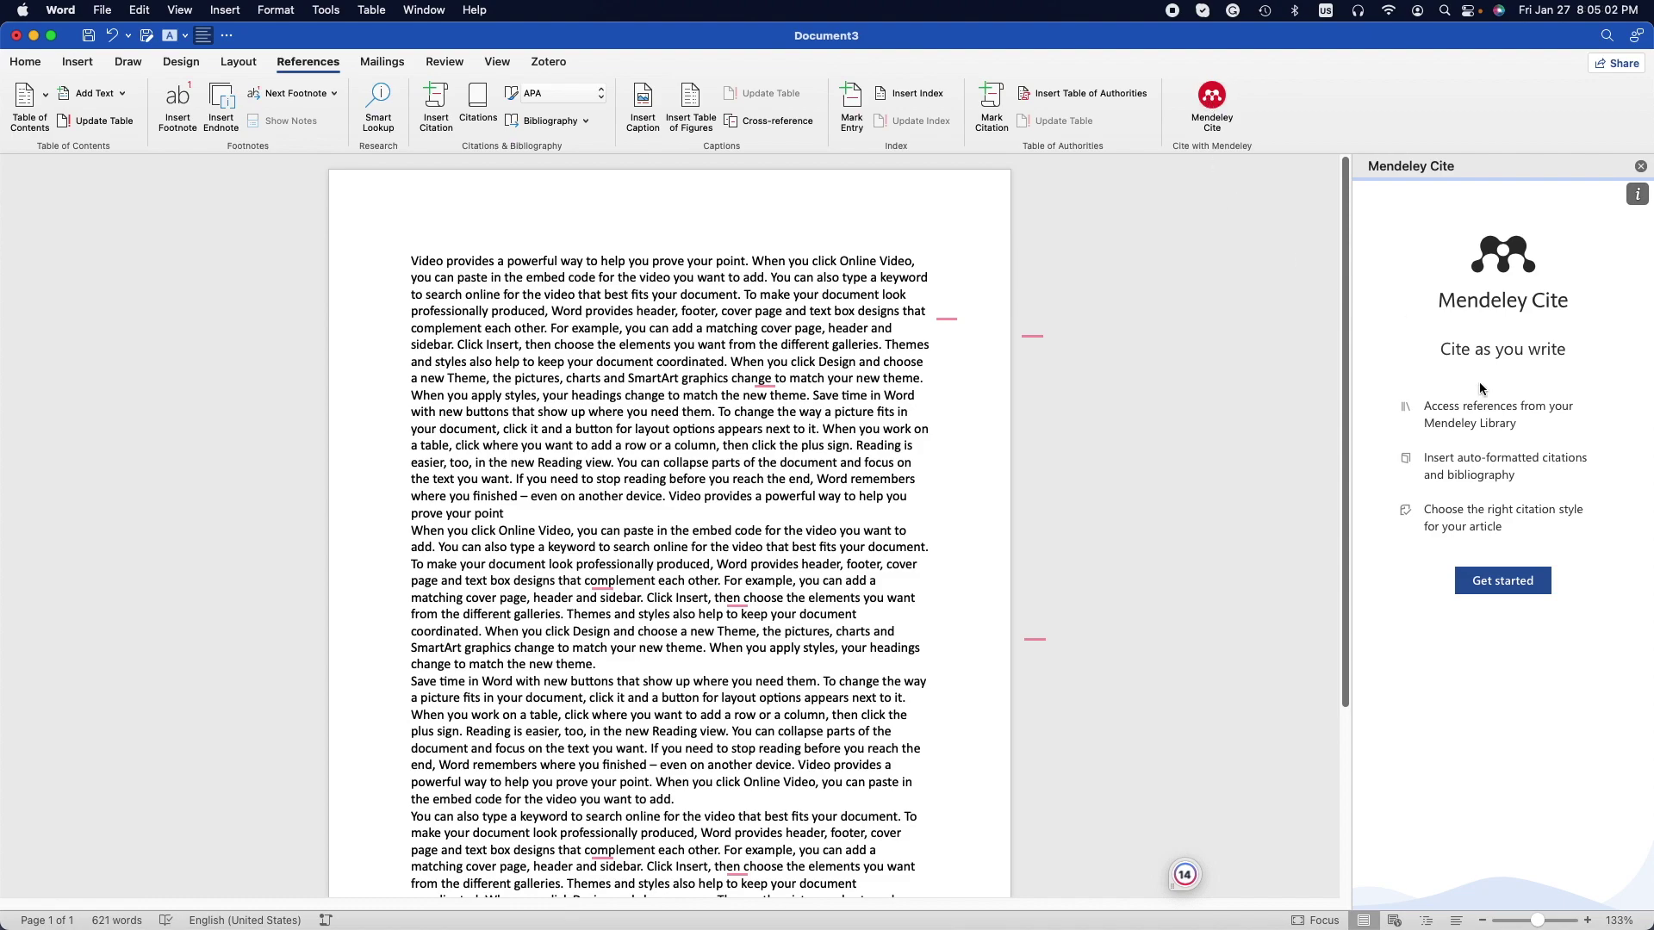
{"action": "left_click", "coordinate": [1501, 578]}
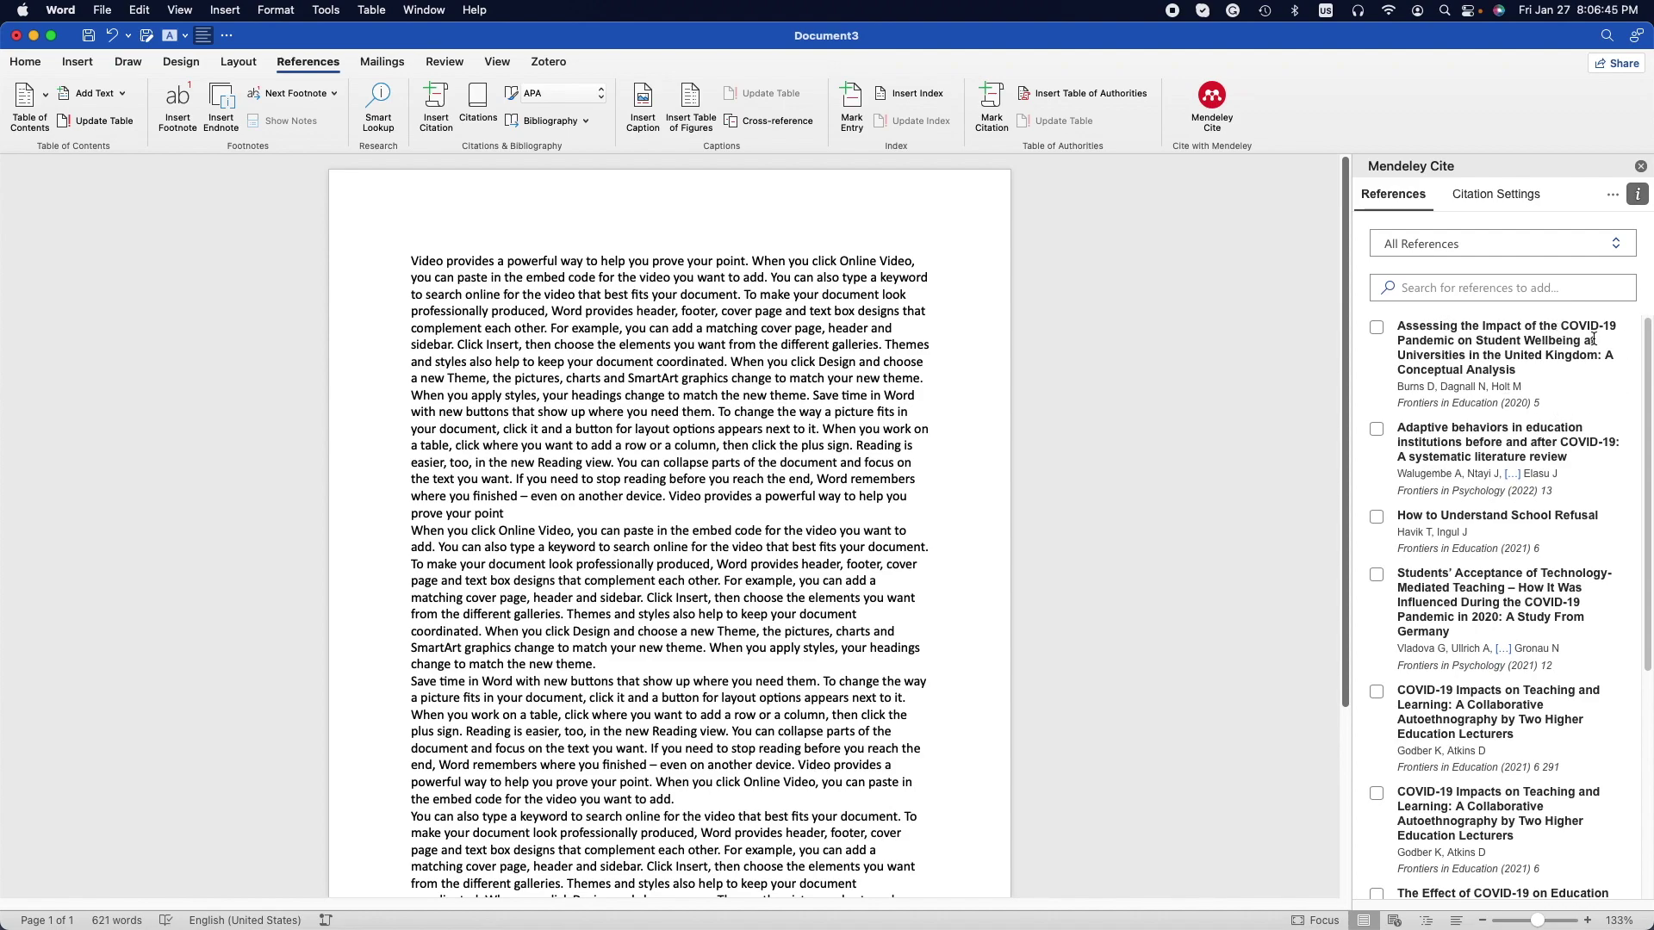
{"action": "scroll", "coordinate": [1533, 535], "scroll_direction": "down", "scroll_amount": 1}
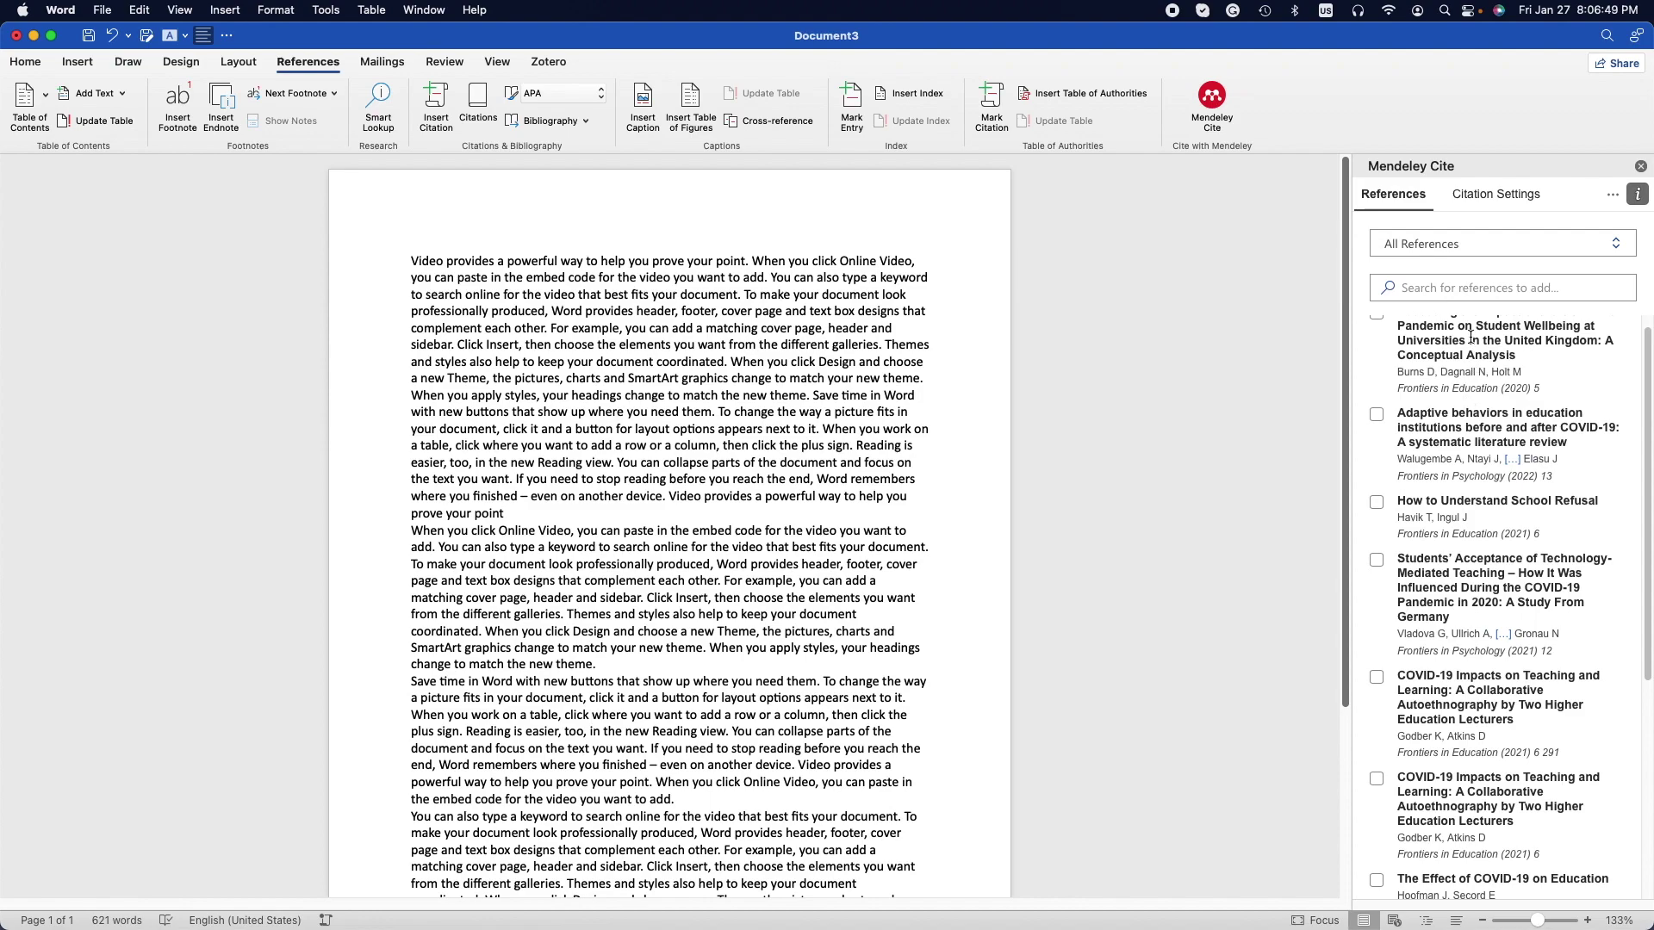
{"action": "scroll", "coordinate": [1471, 340], "scroll_direction": "up", "scroll_amount": 1}
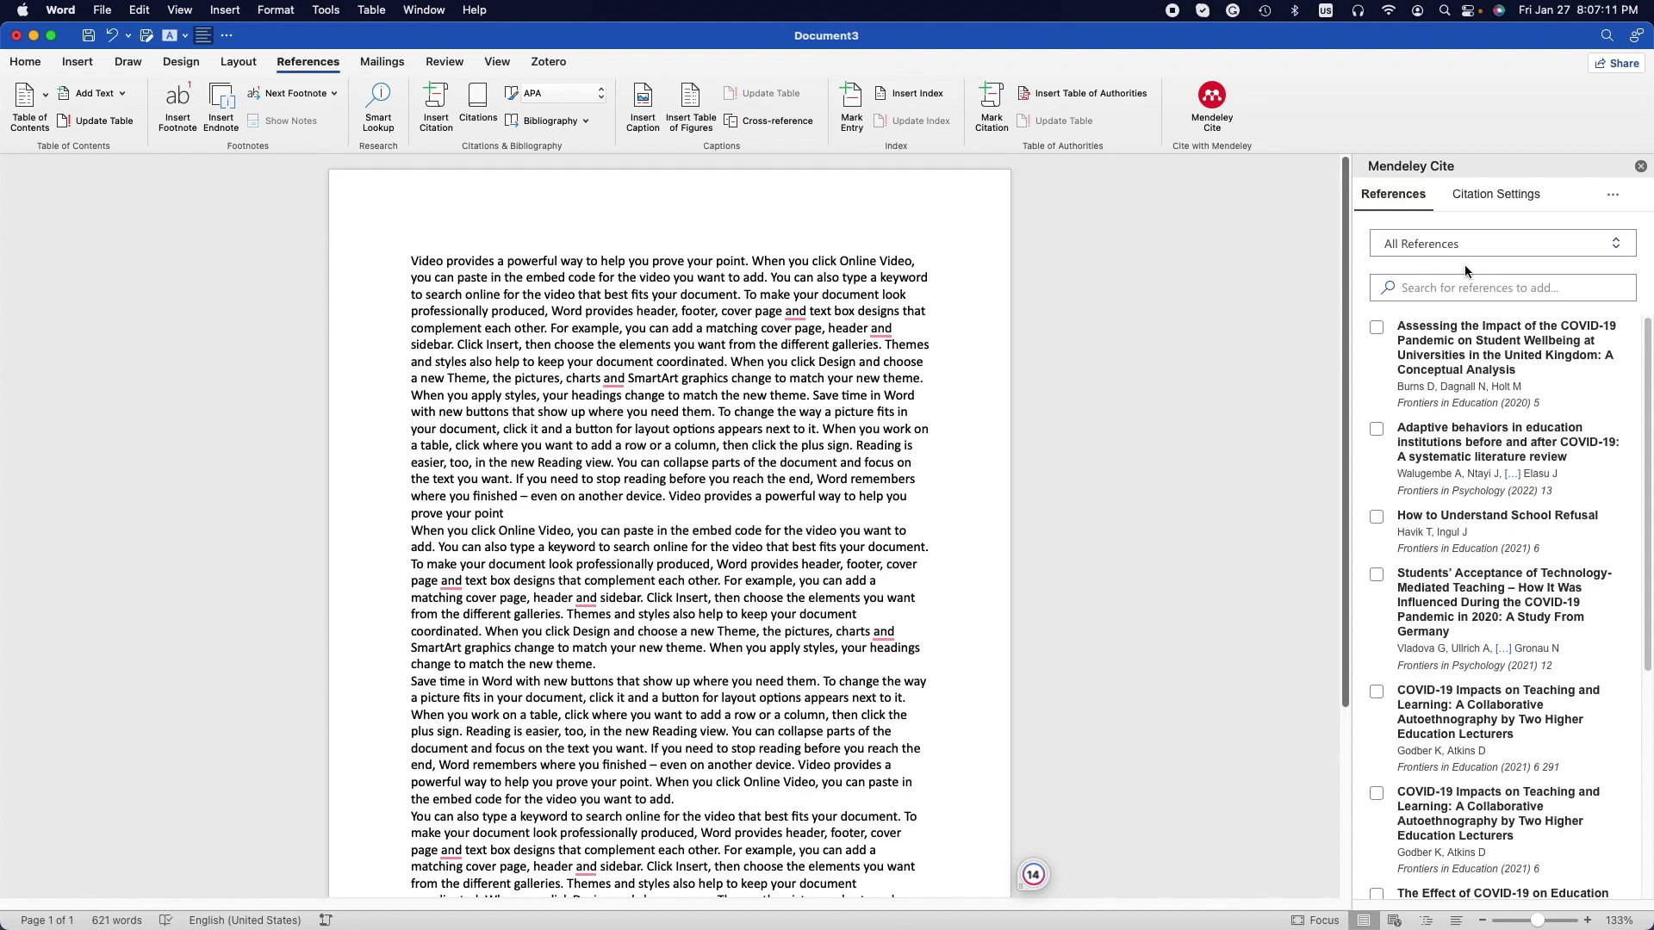
Step: Review the available citation styles and the citation language setting, choosing American Psychological Association 7th edition as the style
{"action": "left_click", "coordinate": [1481, 199]}
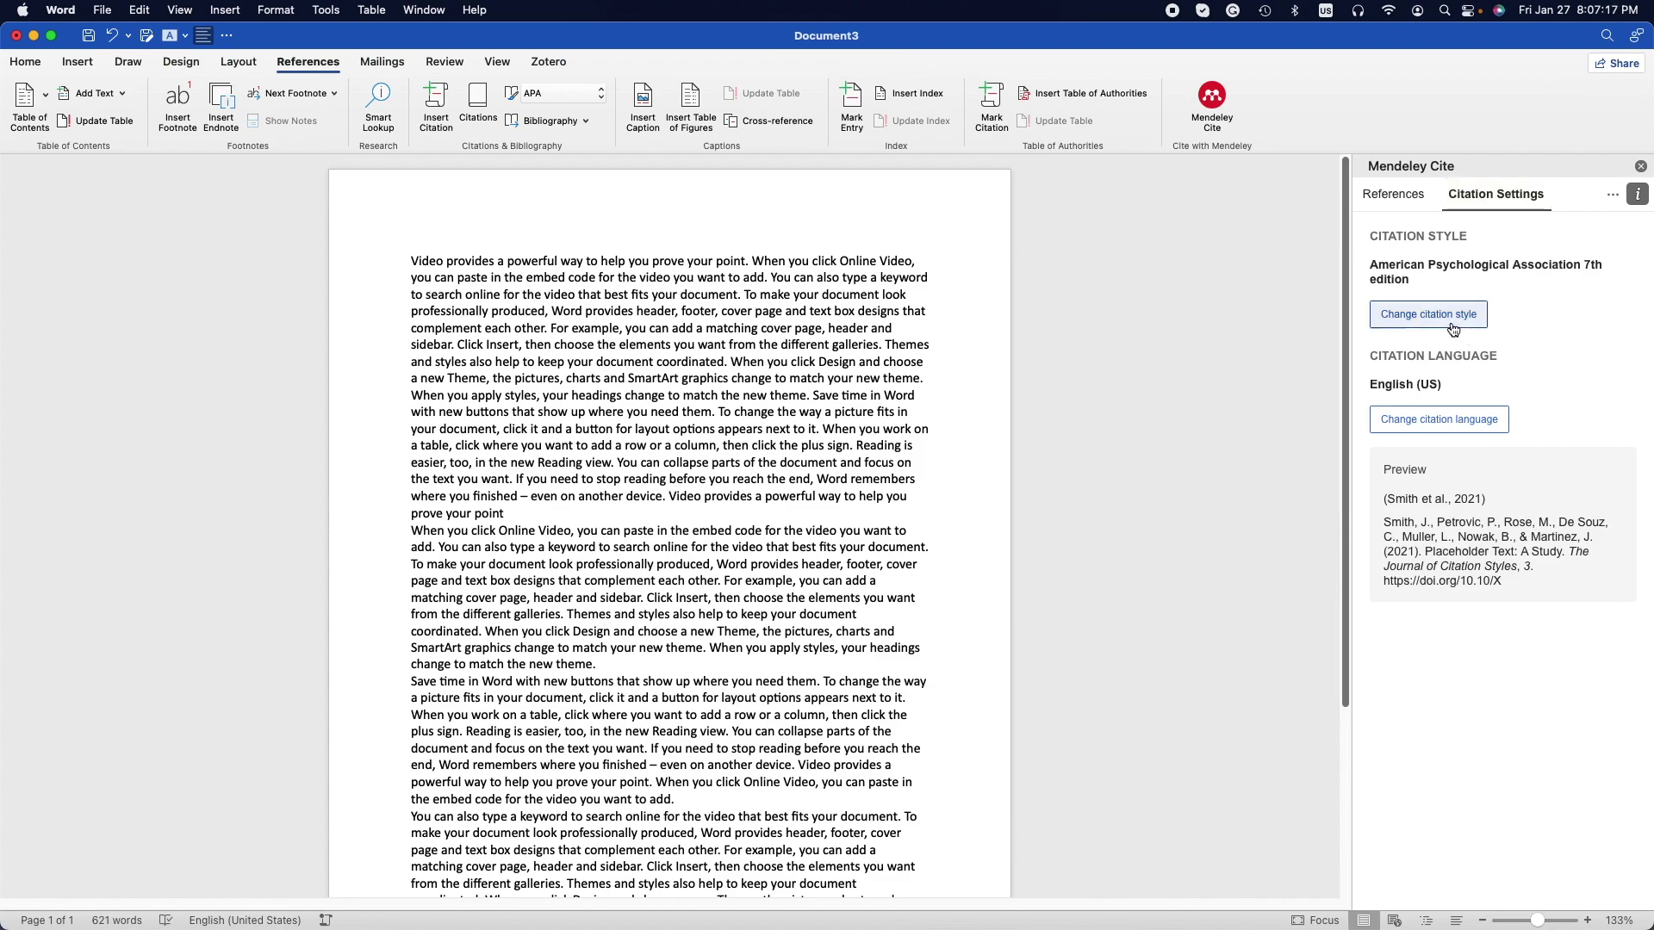
{"action": "left_click", "coordinate": [1428, 314]}
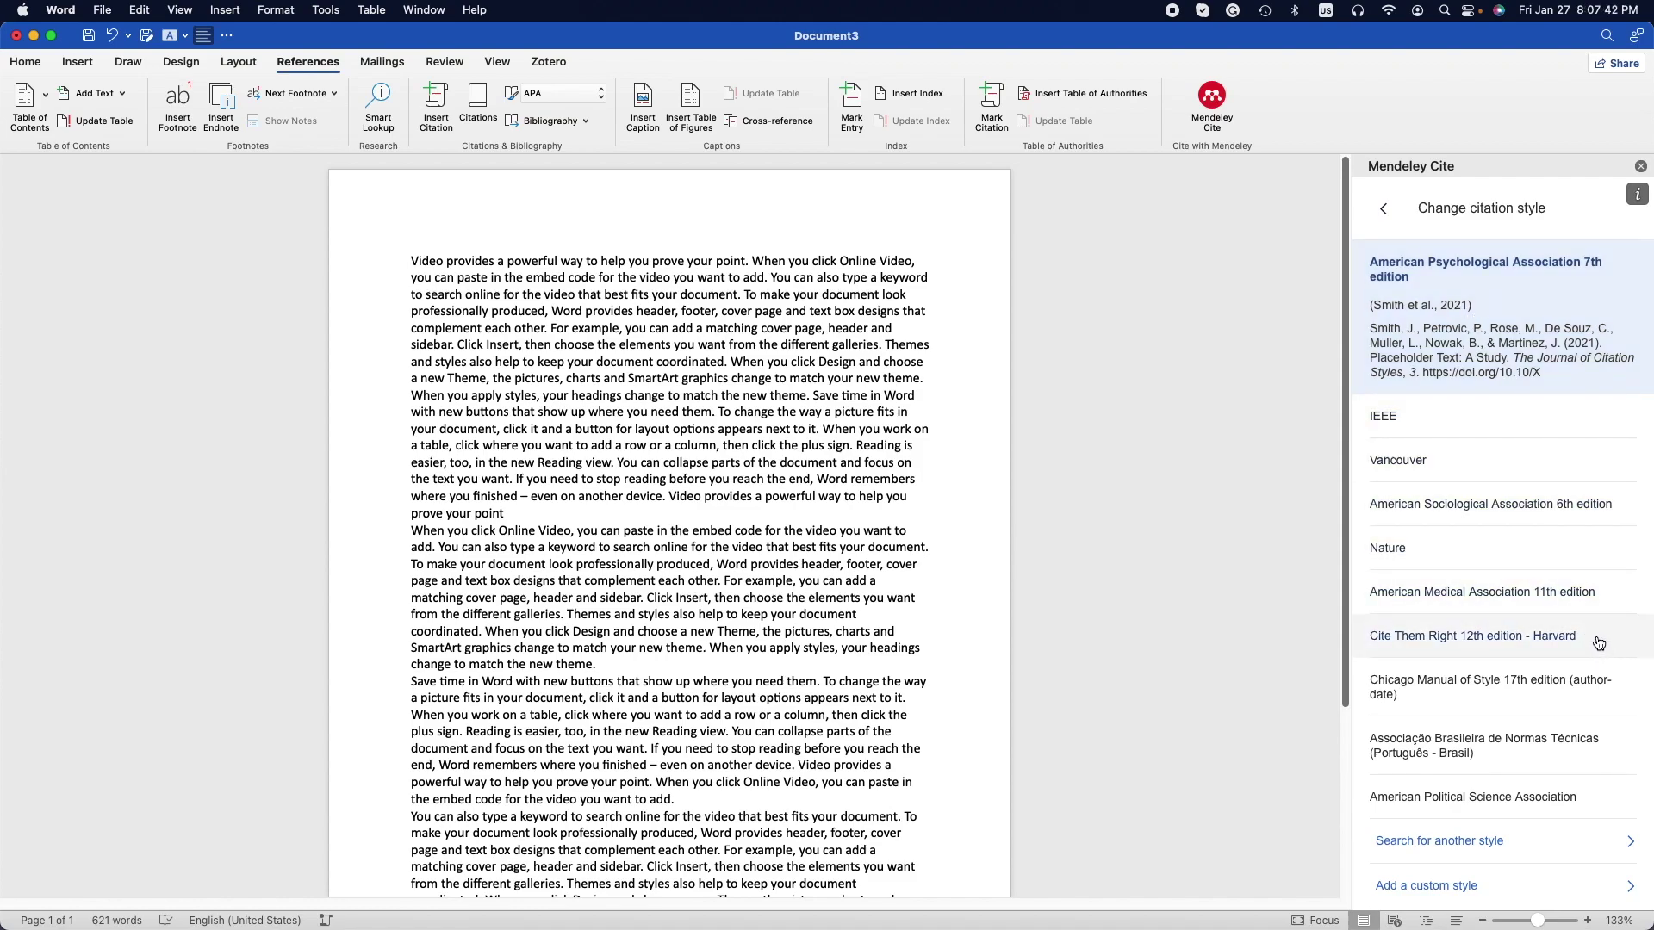
{"action": "left_click", "coordinate": [1452, 859]}
{"action": "left_click", "coordinate": [1440, 355]}
{"action": "left_click", "coordinate": [1383, 209]}
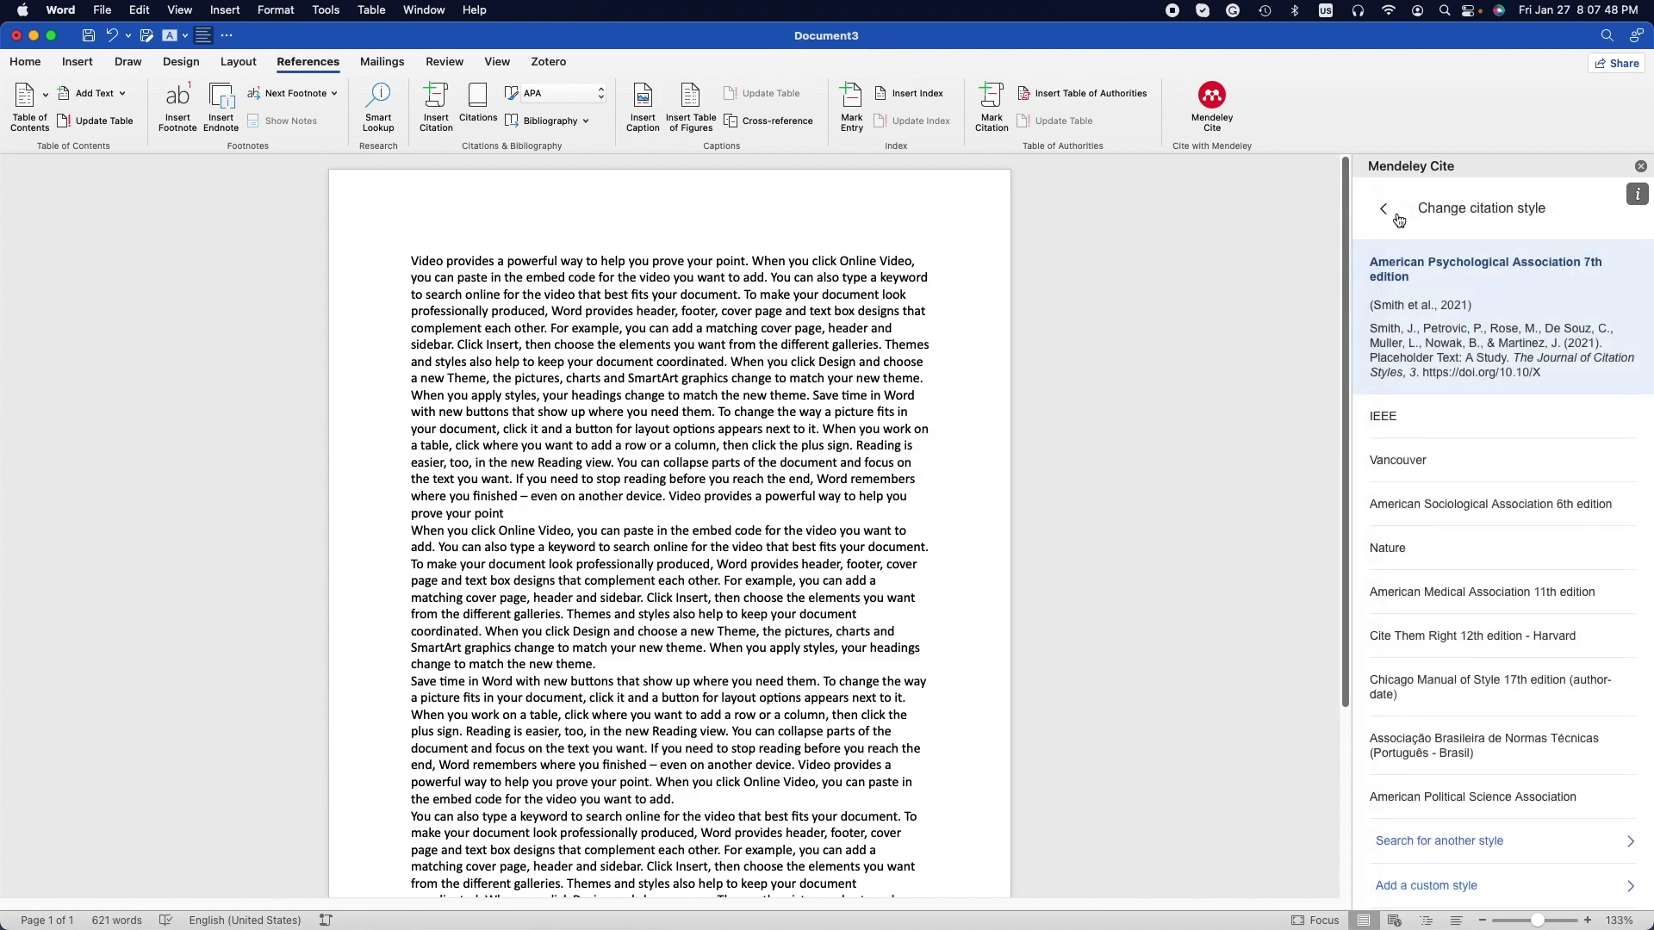
{"action": "left_click", "coordinate": [1465, 272]}
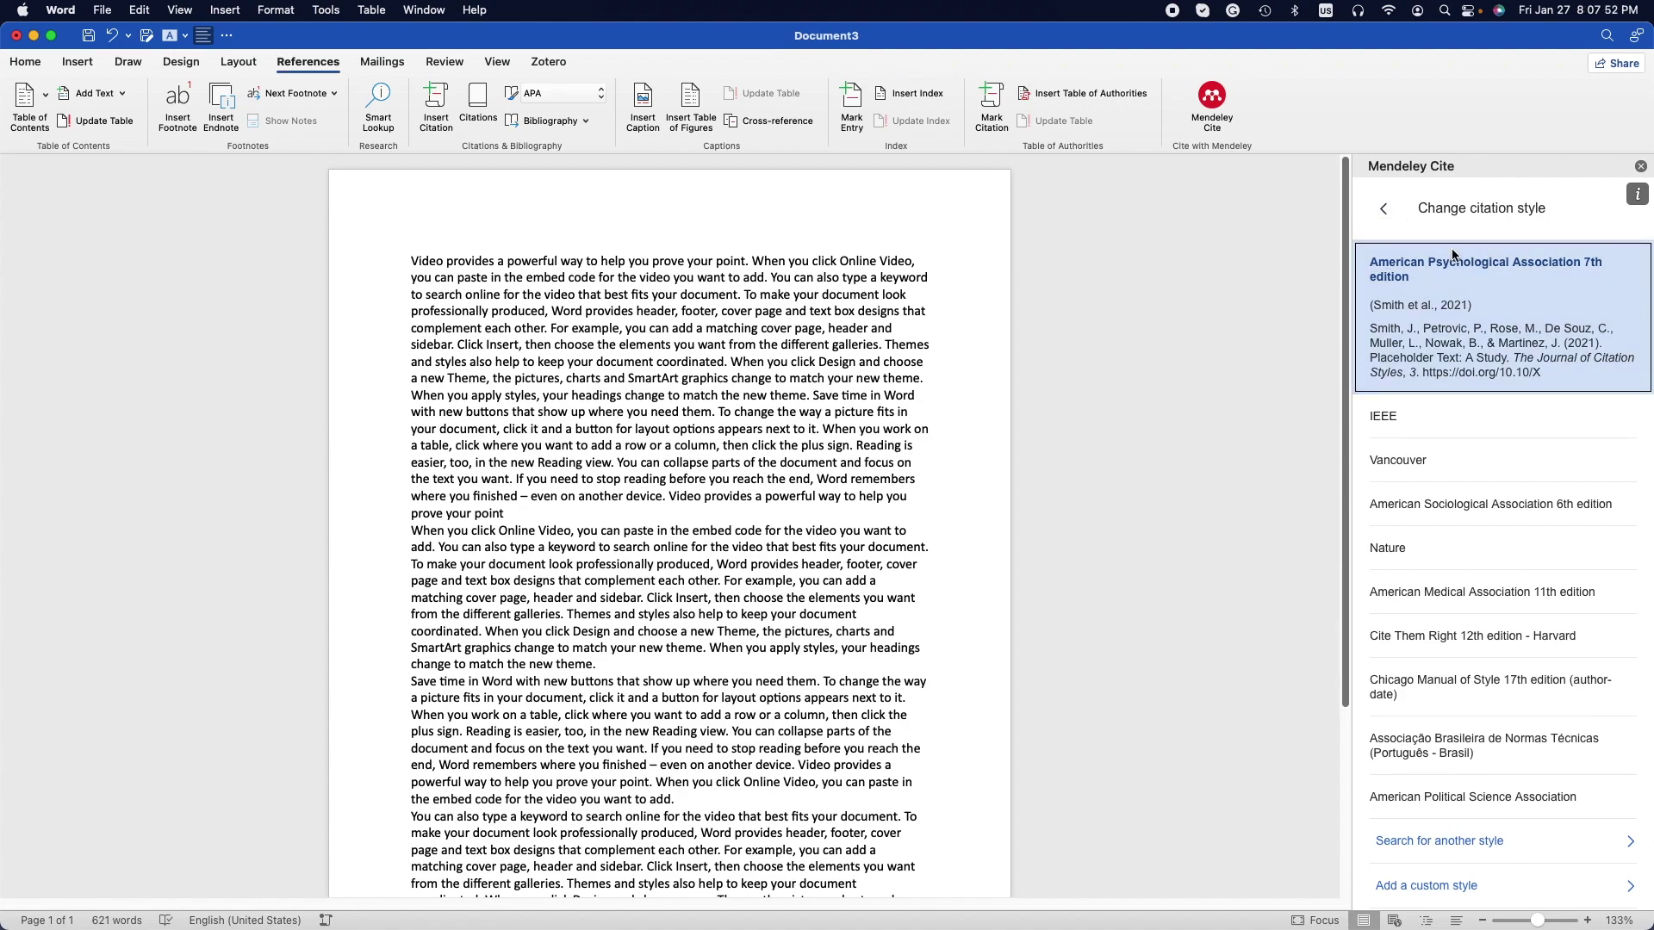
{"action": "left_click", "coordinate": [1456, 256]}
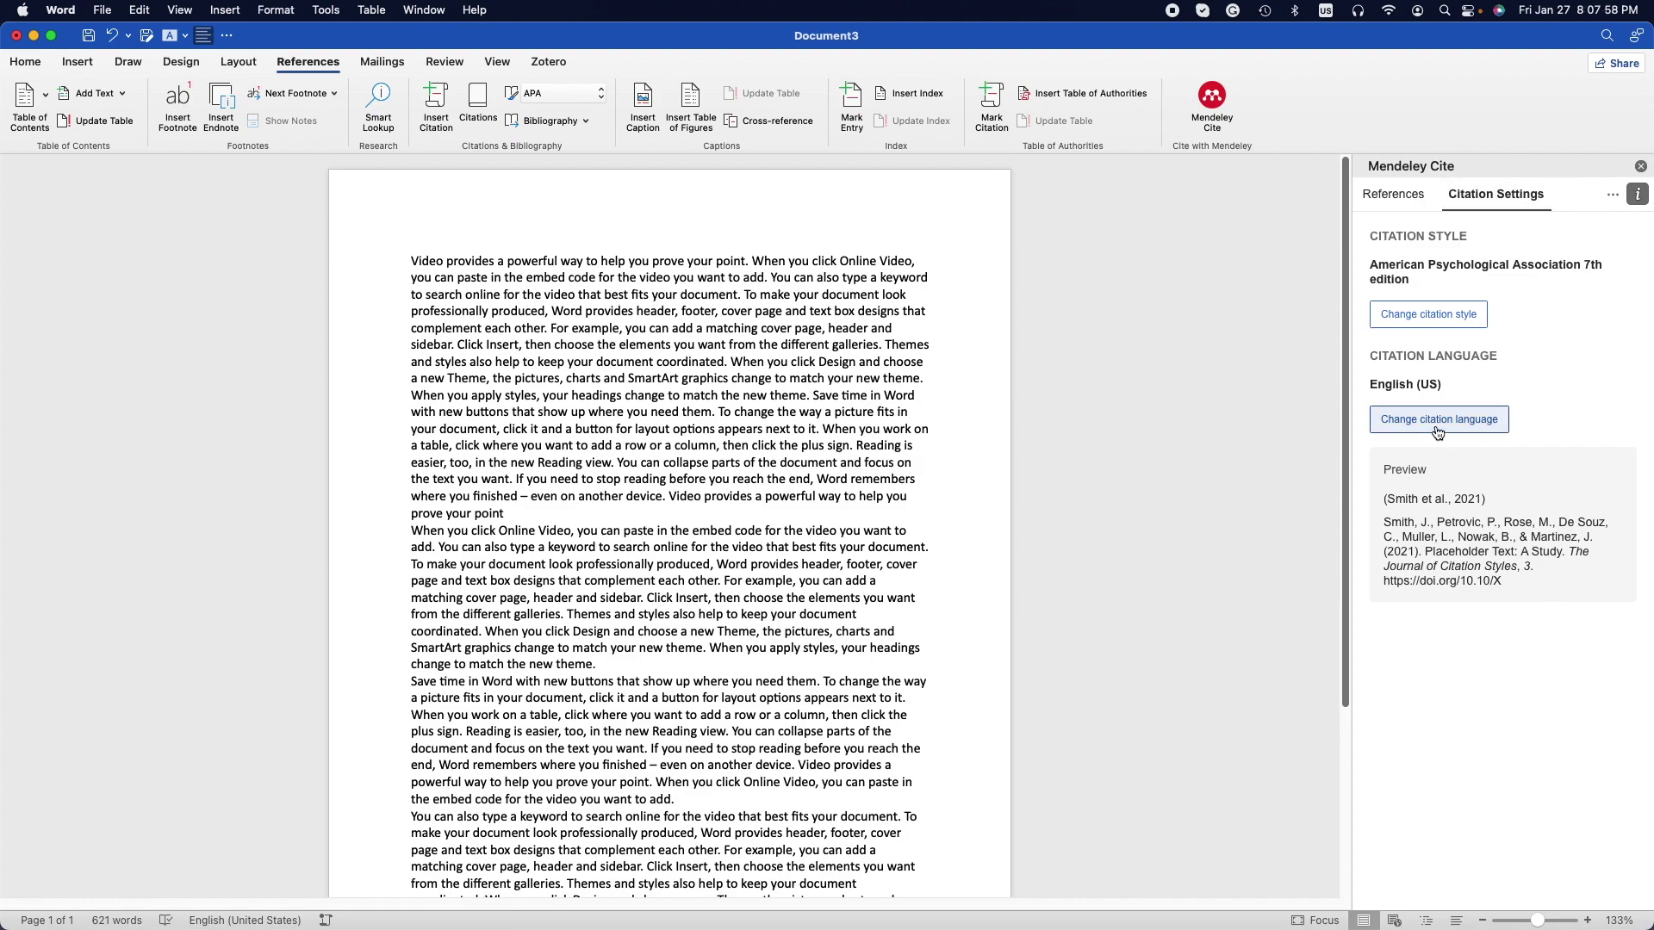
{"action": "left_click_drag", "start_coordinate": [1441, 386], "coordinate": [1413, 387]}
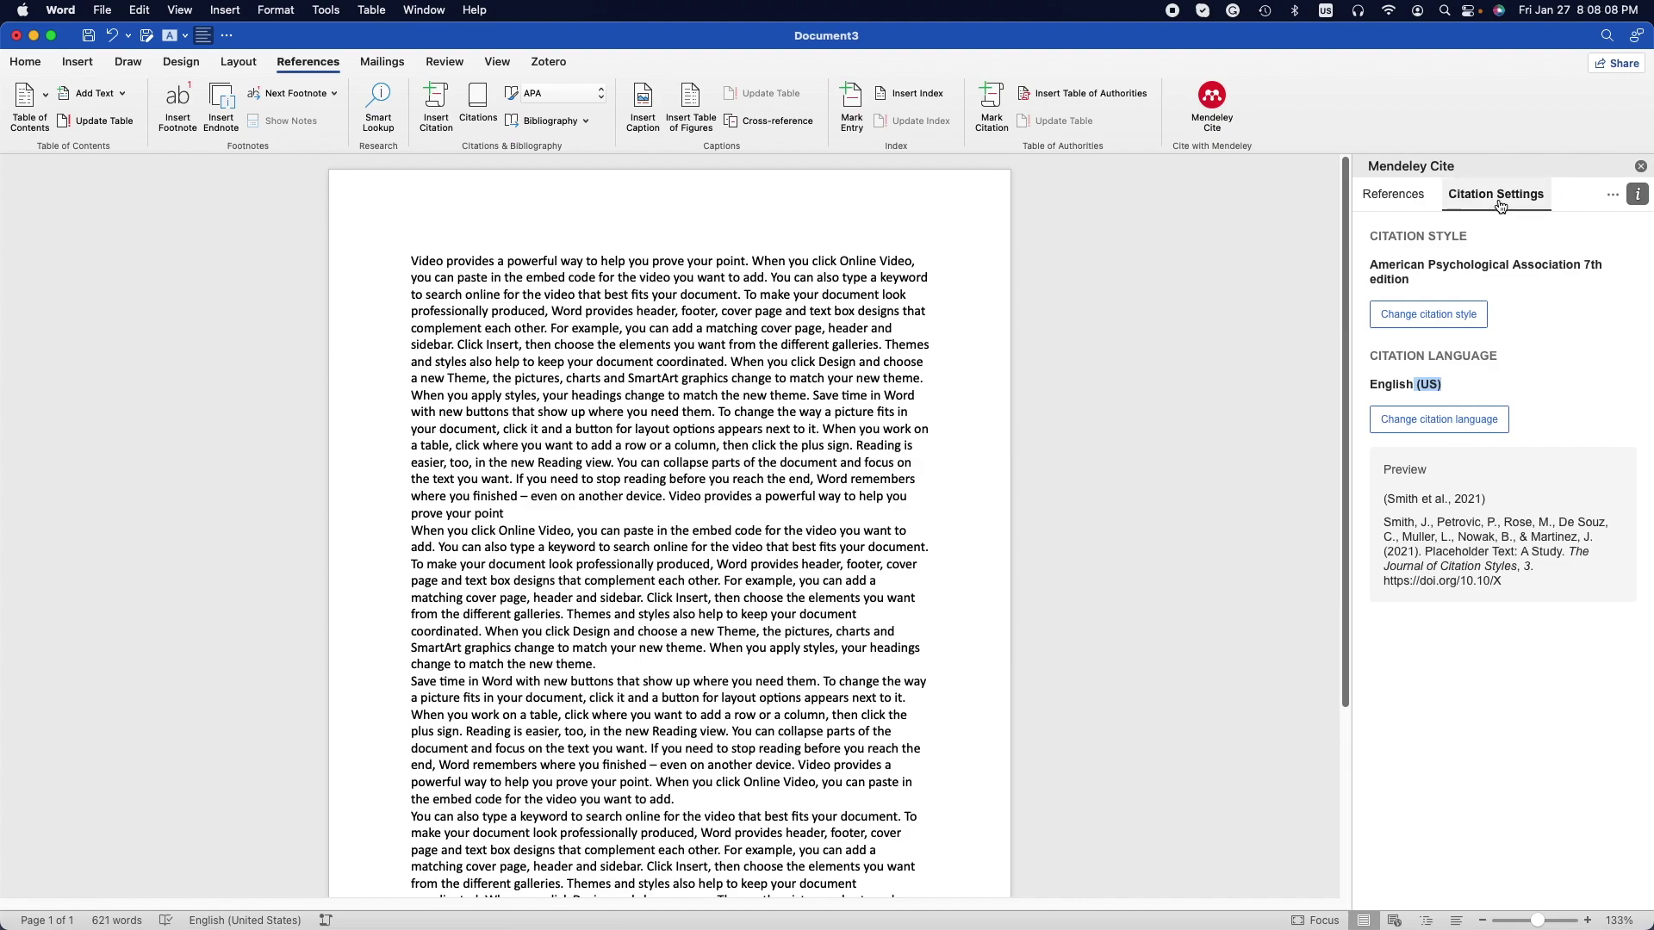
Step: Examine the references by collection in Mendeley Cite, viewing Recently Added and the 1st Assignment group, and return to All References
{"action": "left_click", "coordinate": [1414, 203]}
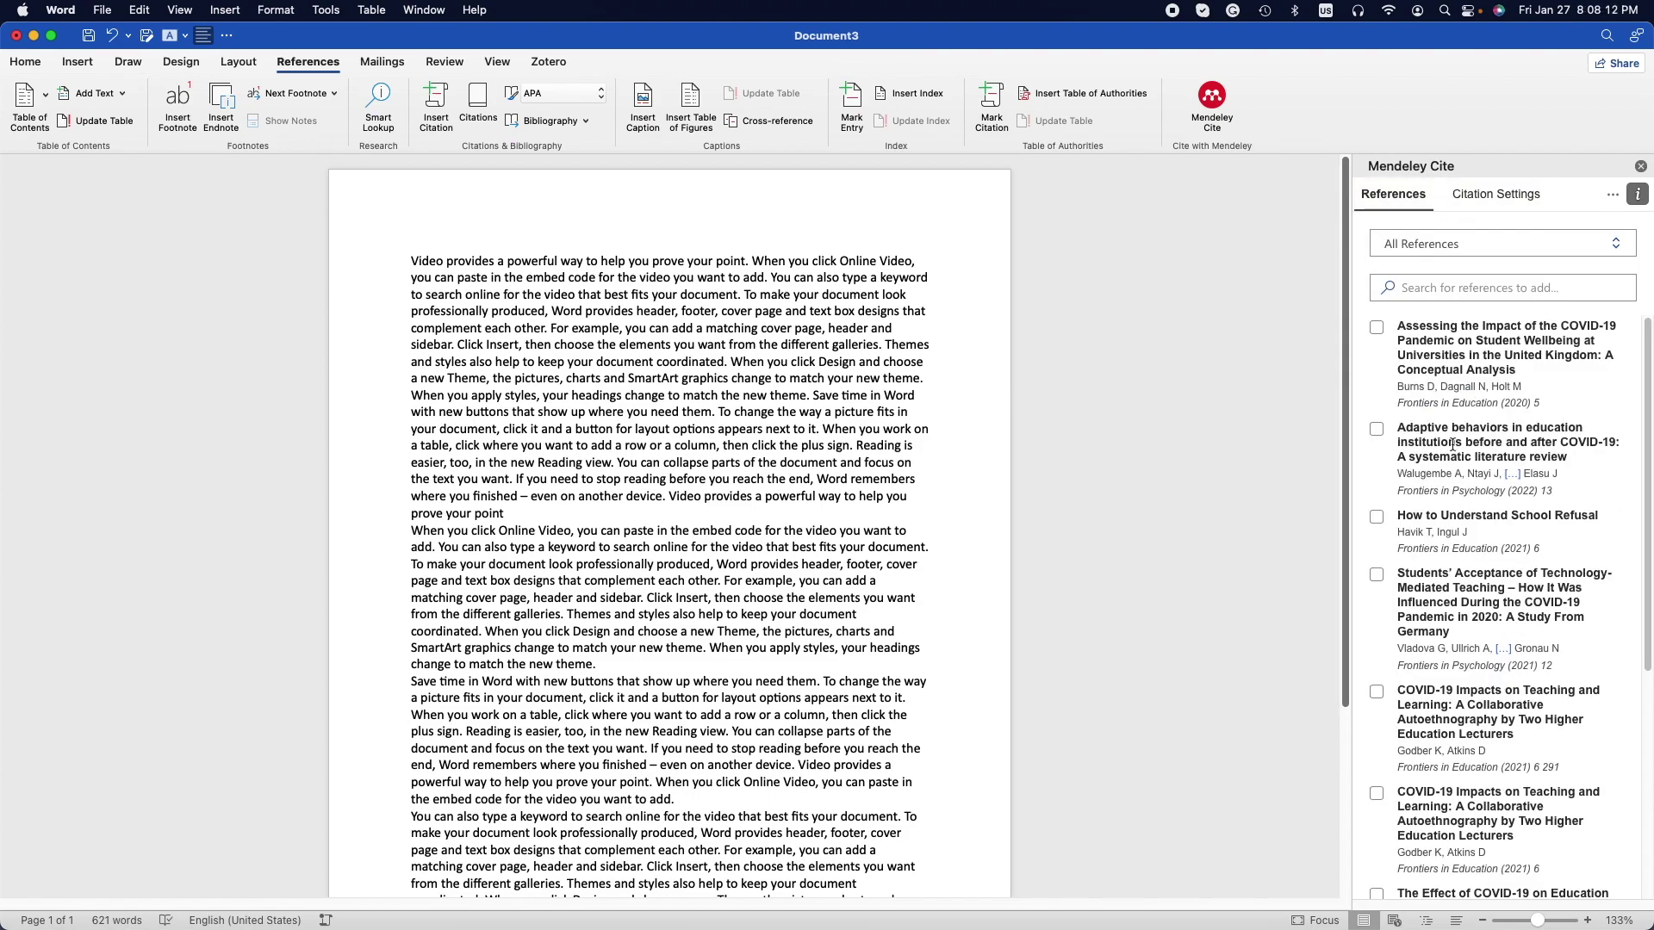
{"action": "left_click", "coordinate": [1610, 245]}
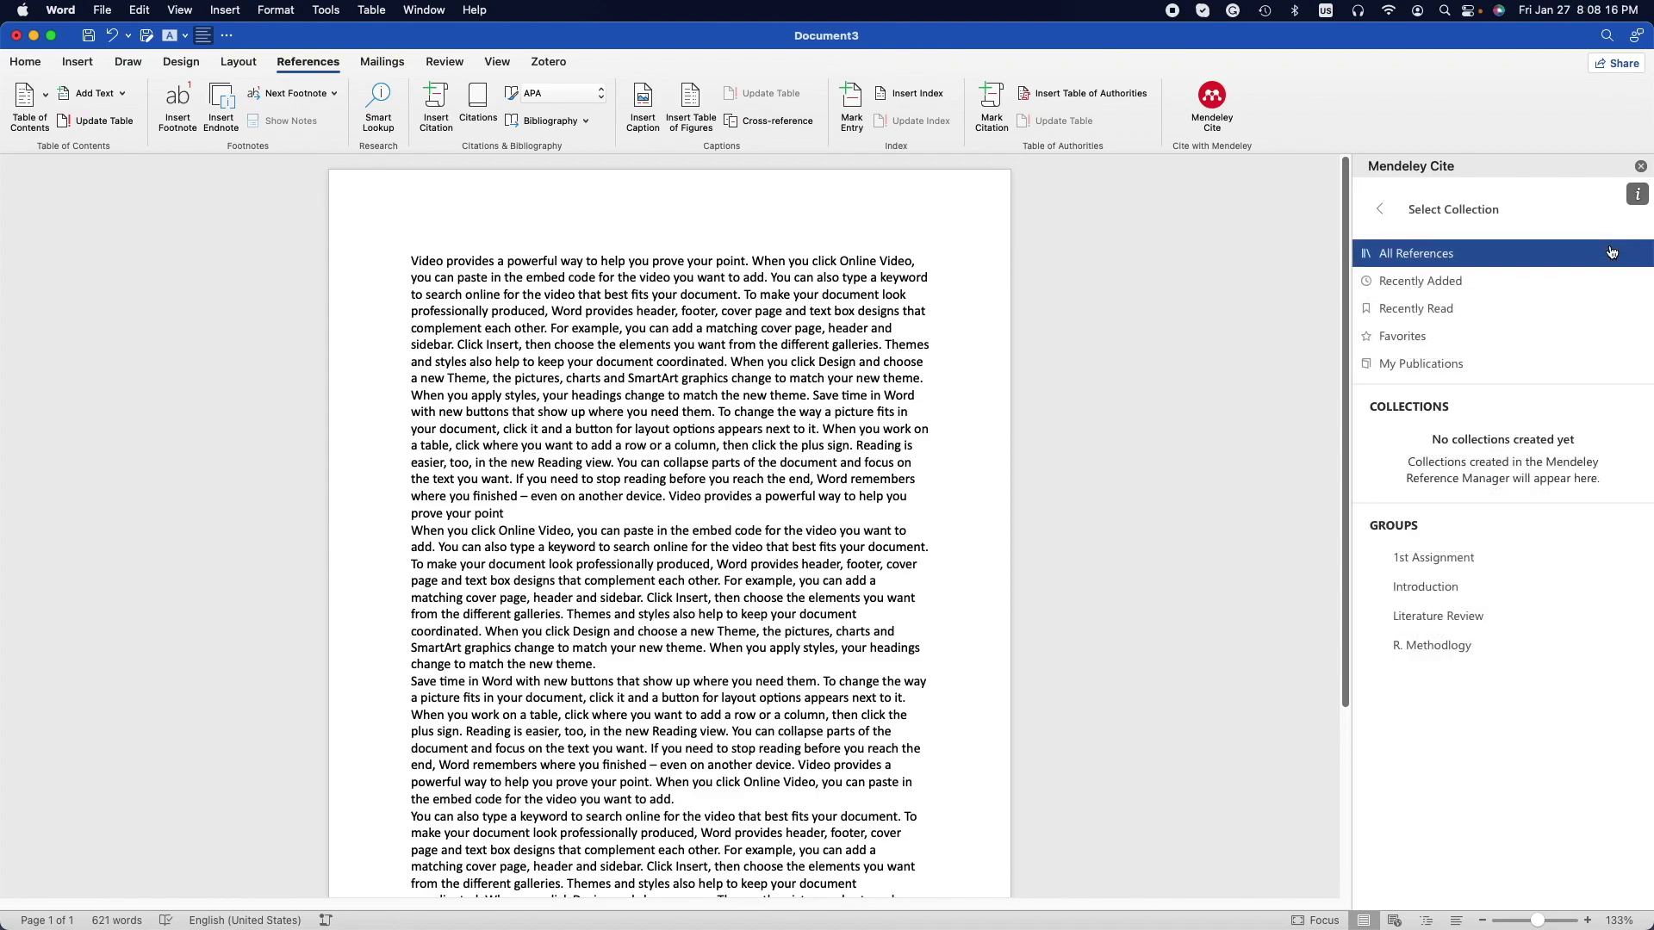
{"action": "left_click", "coordinate": [1387, 210]}
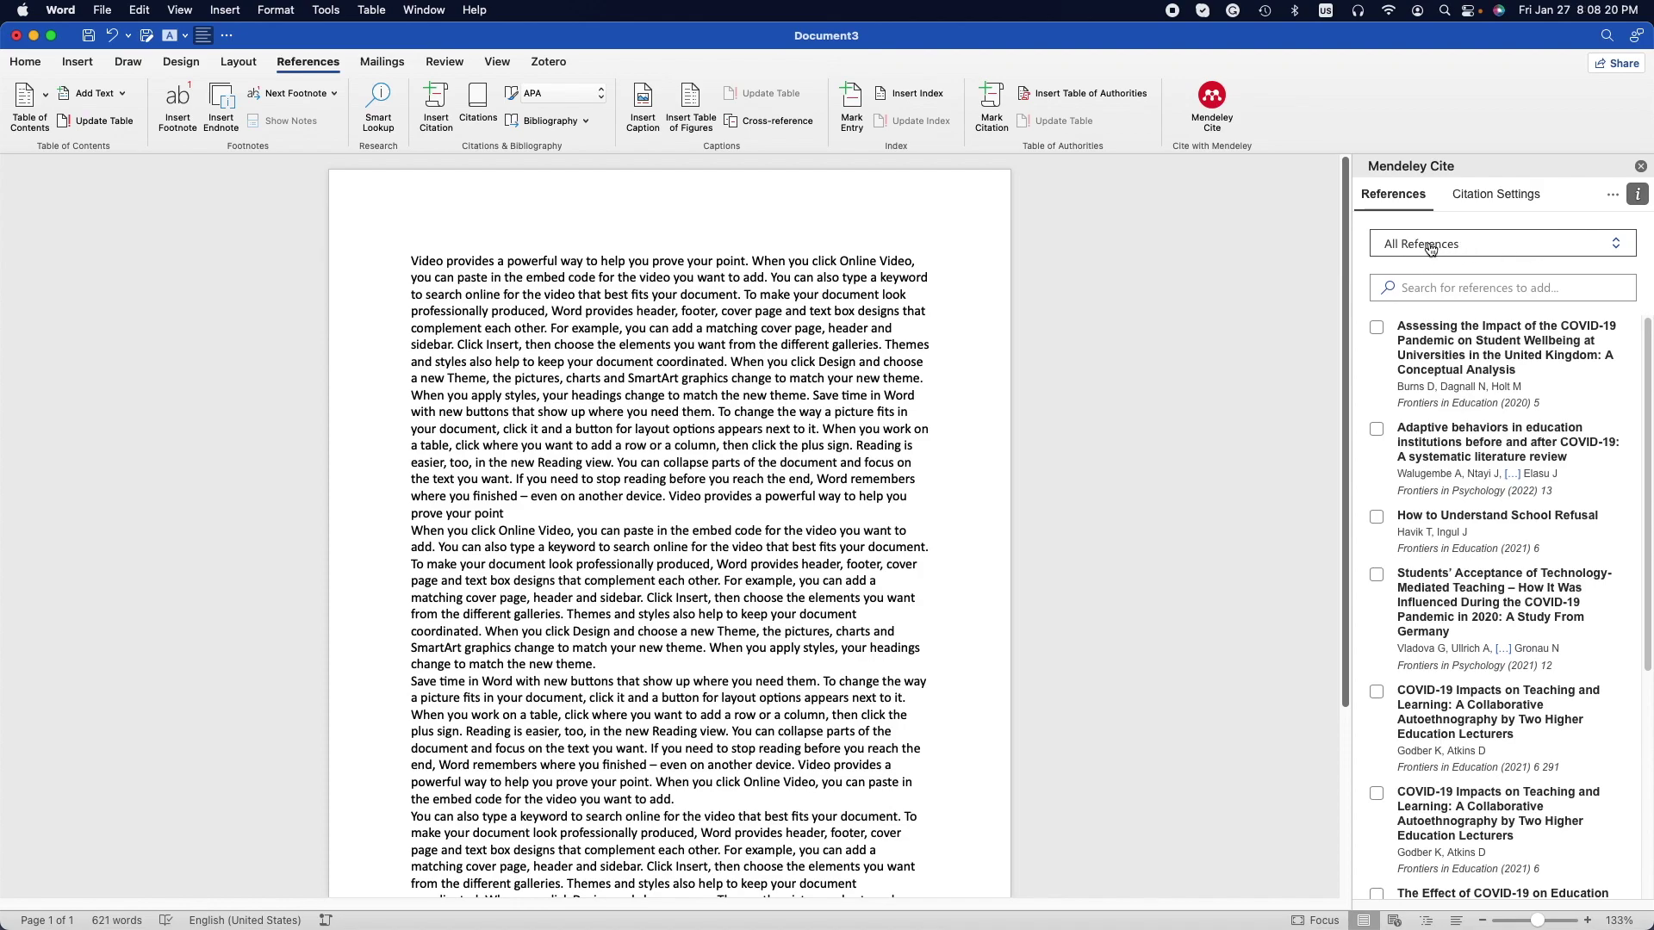
{"action": "left_click", "coordinate": [1532, 245]}
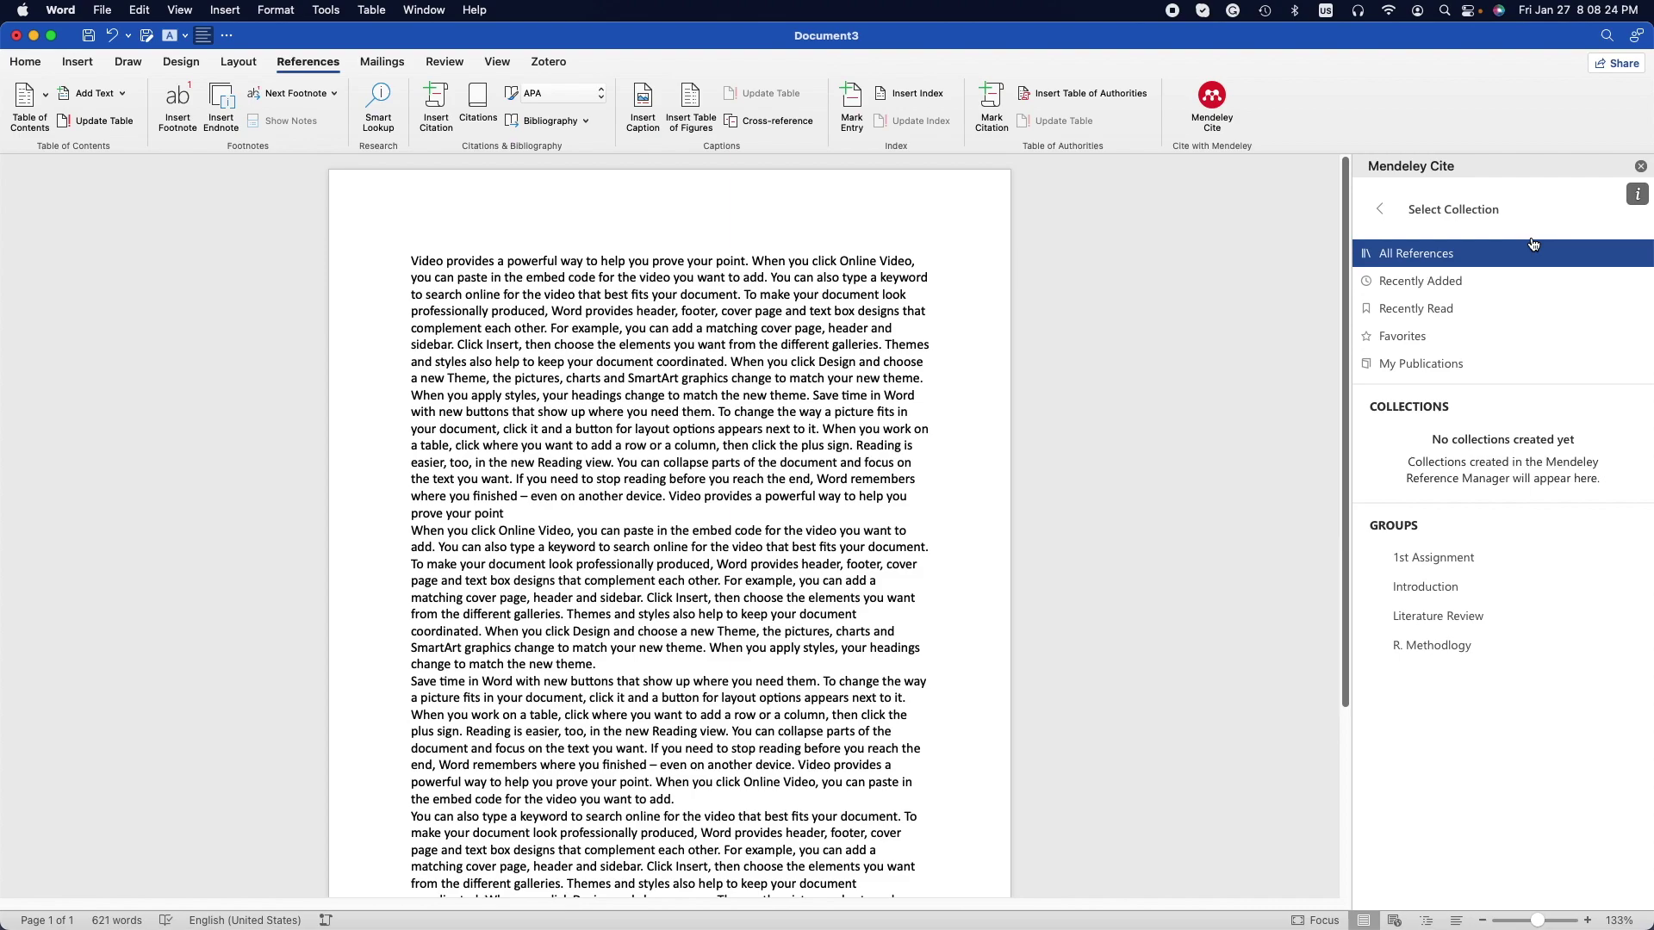
{"action": "left_click", "coordinate": [1464, 282]}
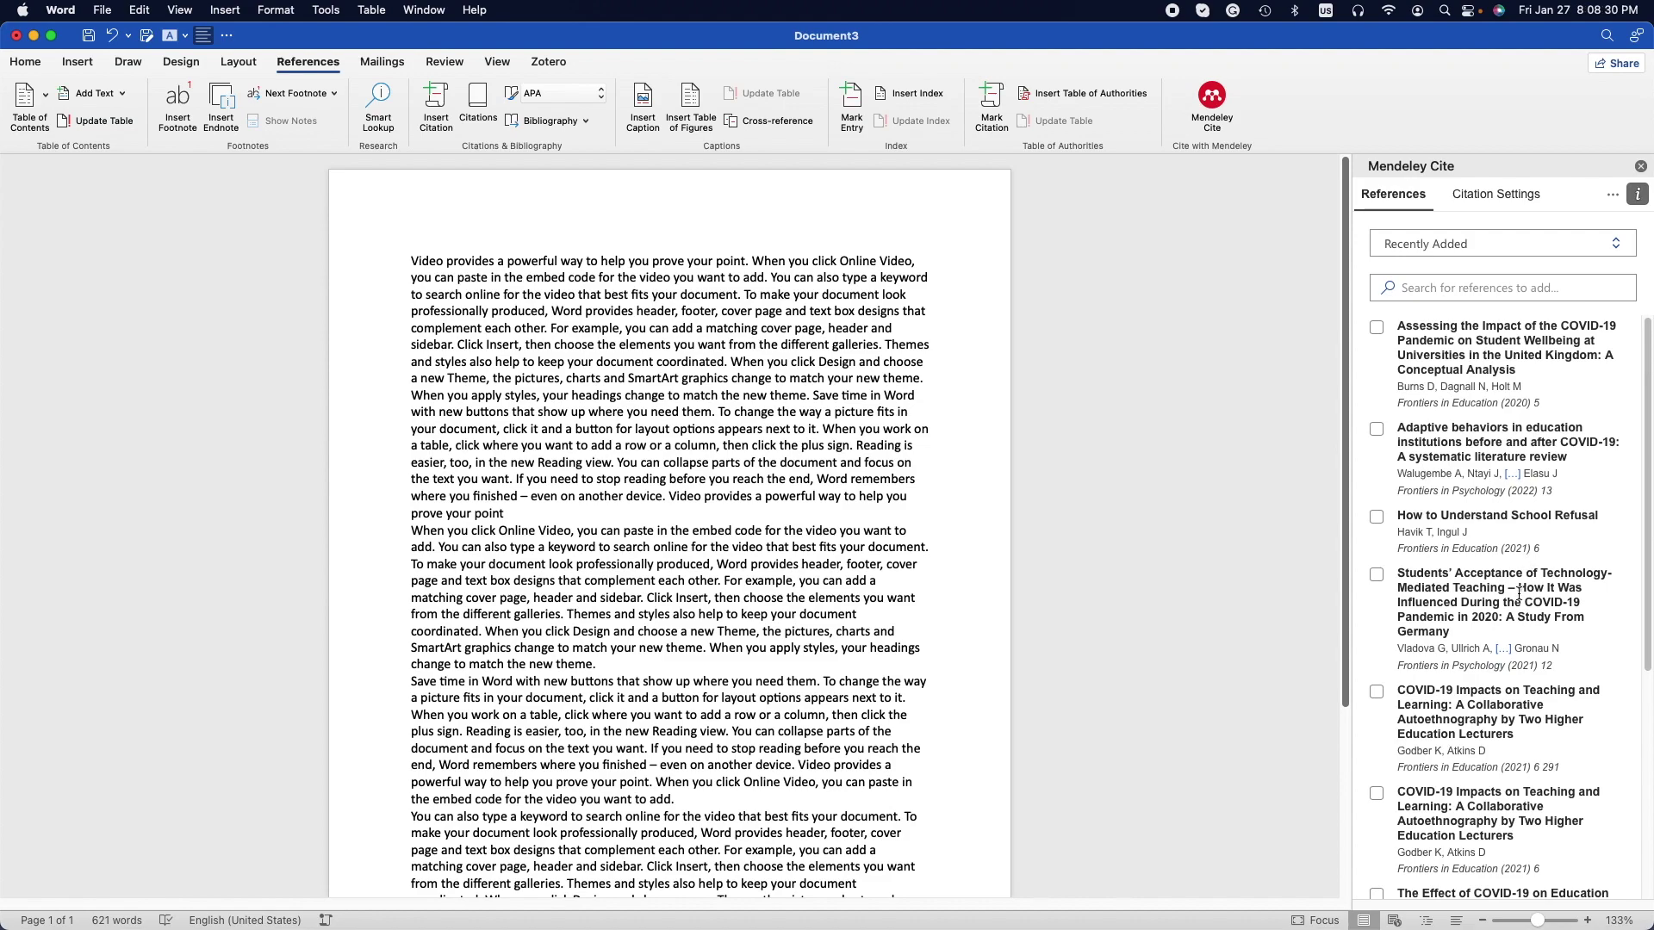
{"action": "left_click", "coordinate": [1533, 245]}
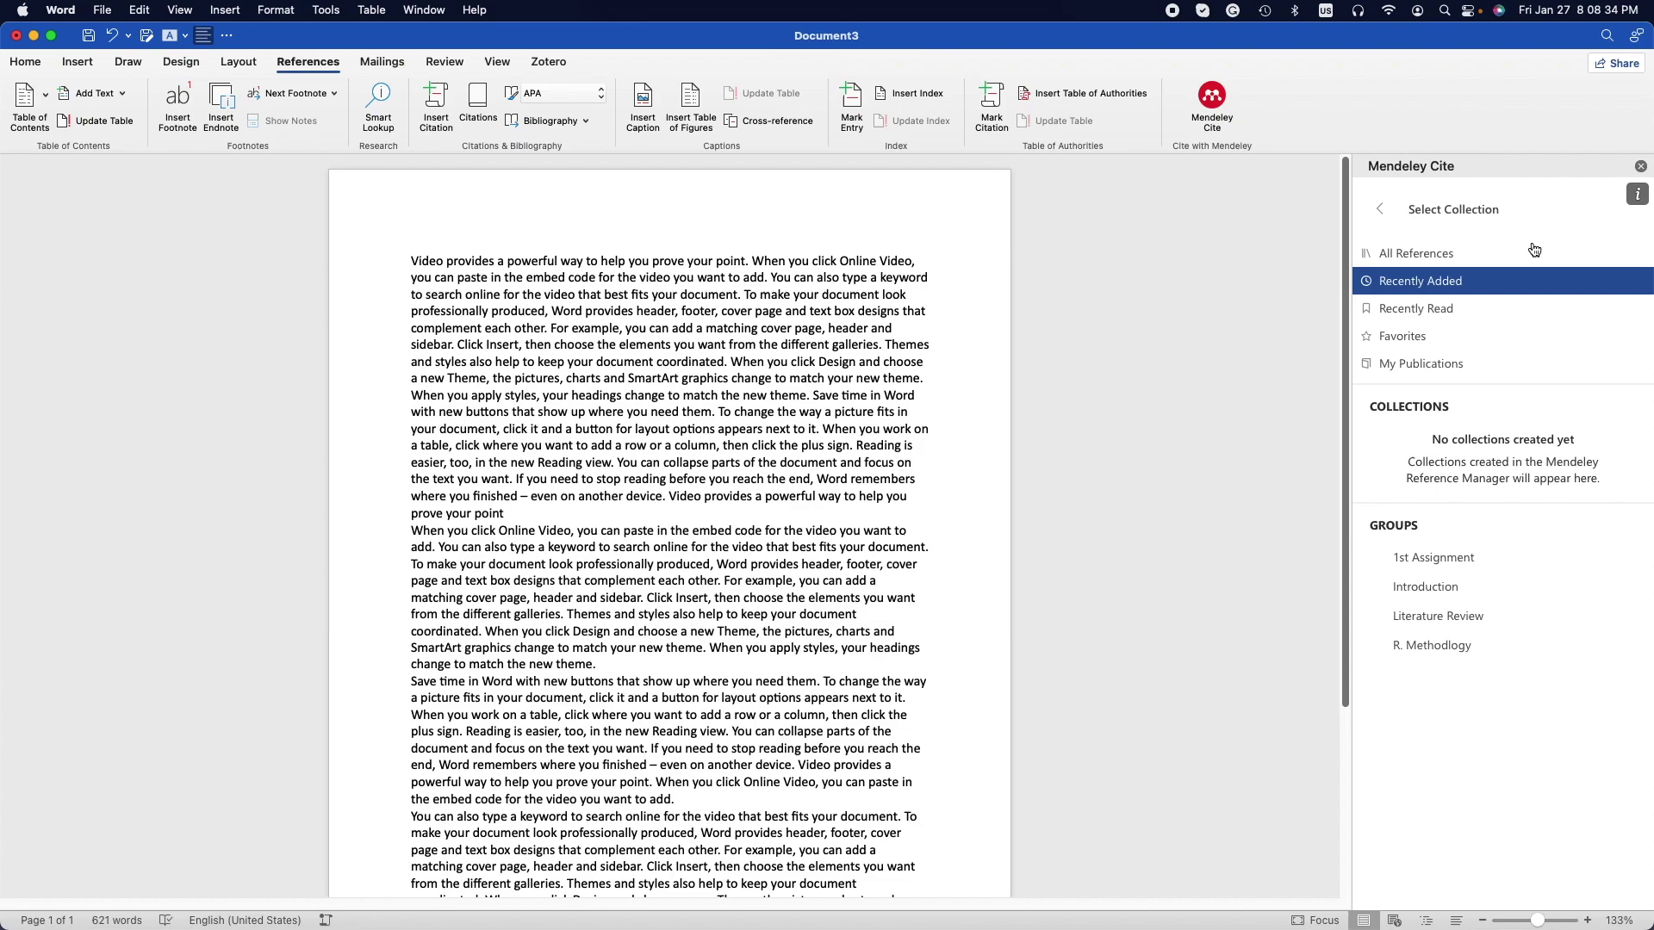
{"action": "left_click", "coordinate": [1423, 561]}
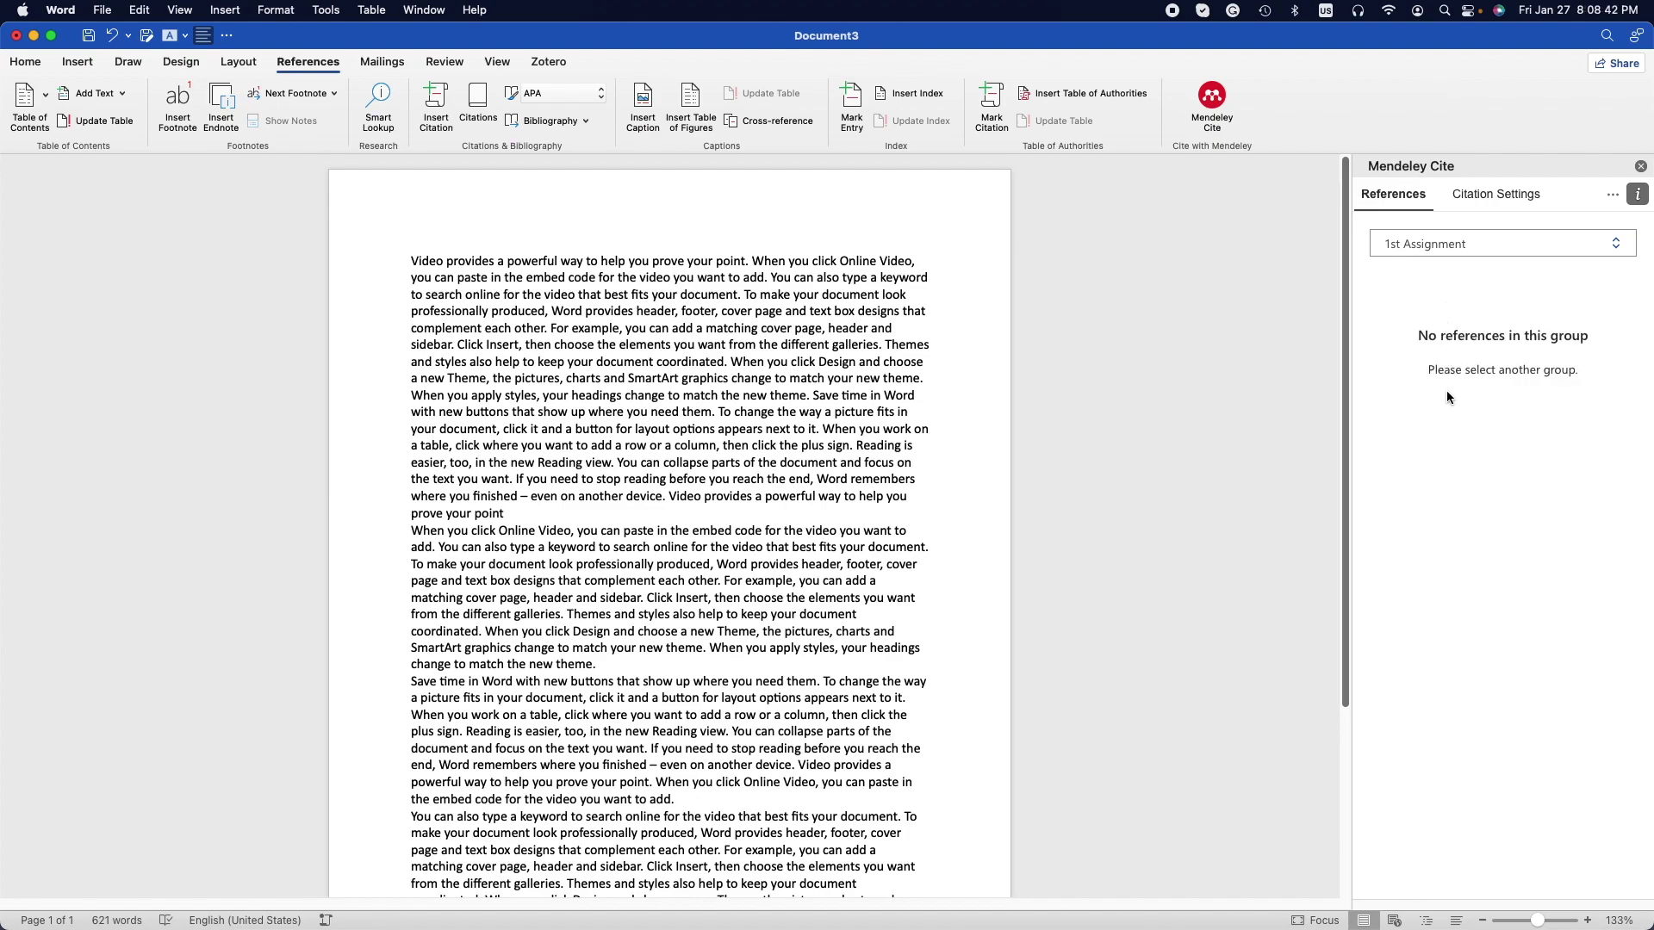
{"action": "left_click", "coordinate": [1502, 244]}
{"action": "left_click", "coordinate": [1447, 257]}
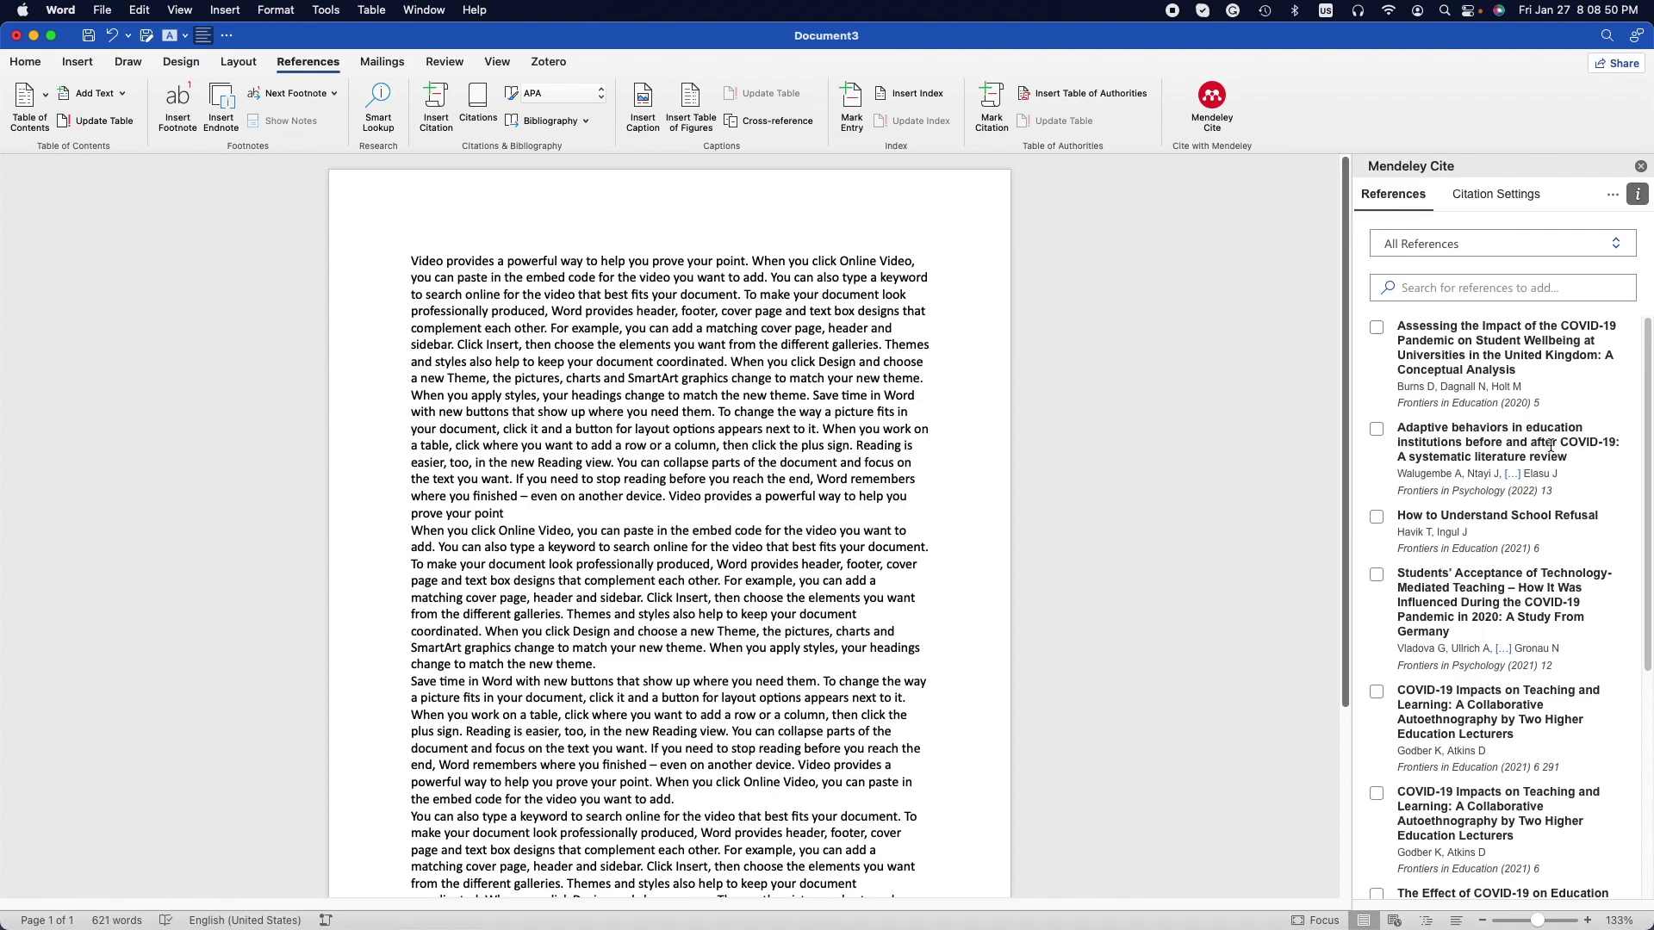
Step: Cite "Assessing the Impact of the COVID-19 Pandemic on Student Wellbeing at Universities in the United Kingdom" at the end of the first paragraph
{"action": "left_click_drag", "start_coordinate": [412, 261], "coordinate": [606, 497]}
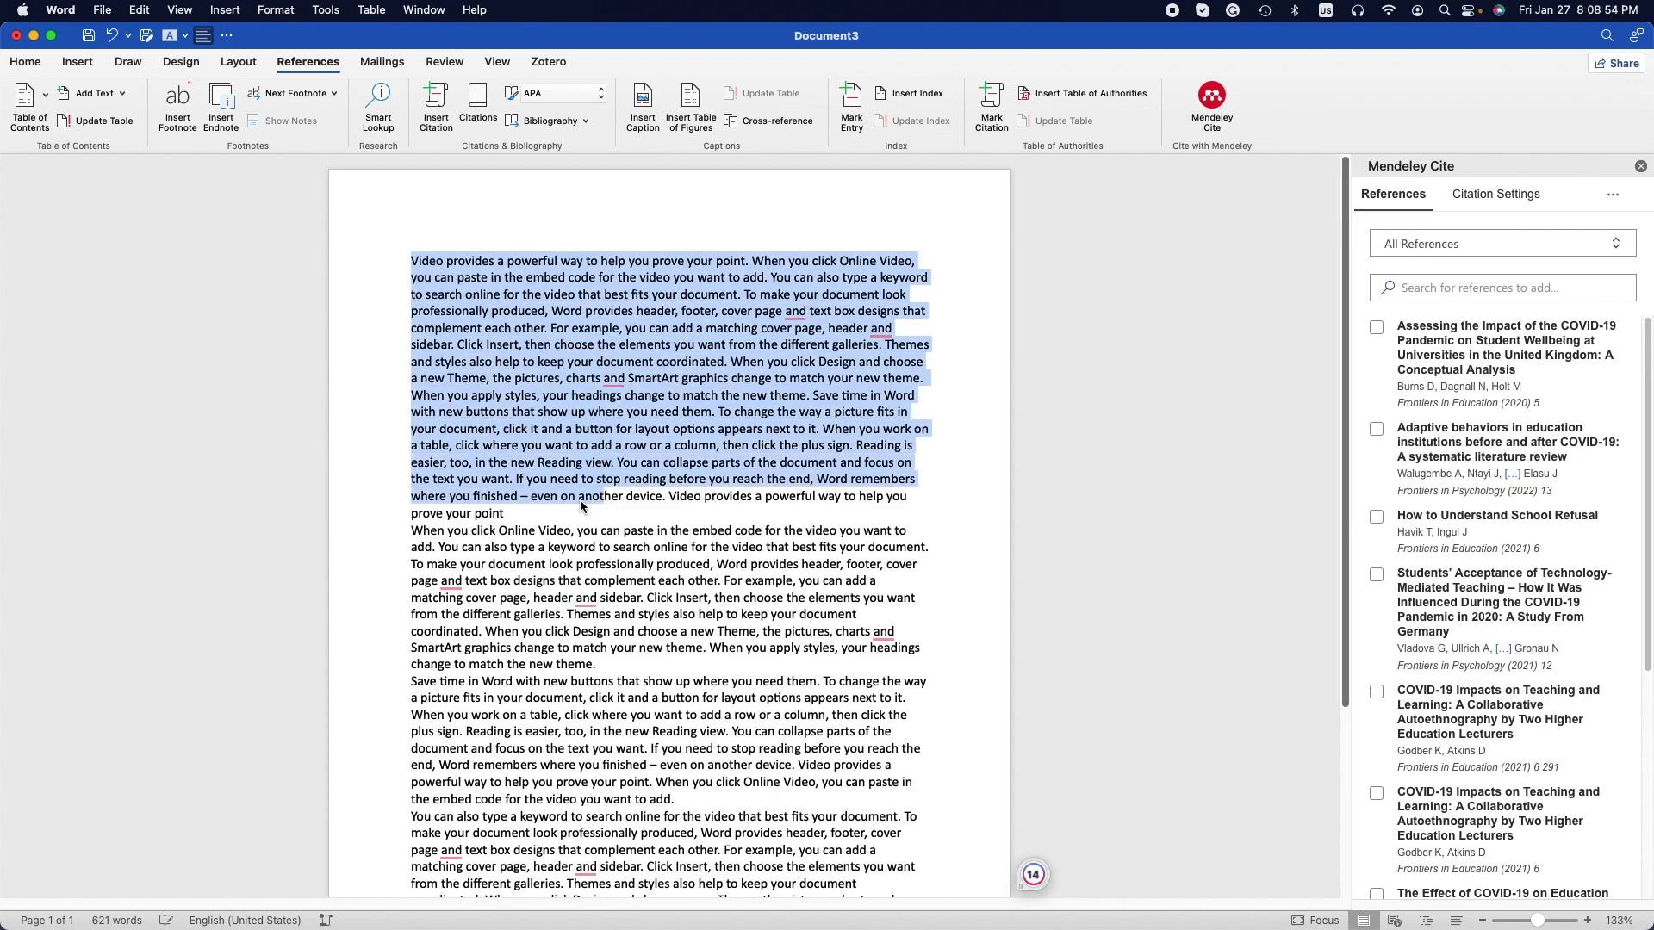
{"action": "left_click", "coordinate": [579, 498]}
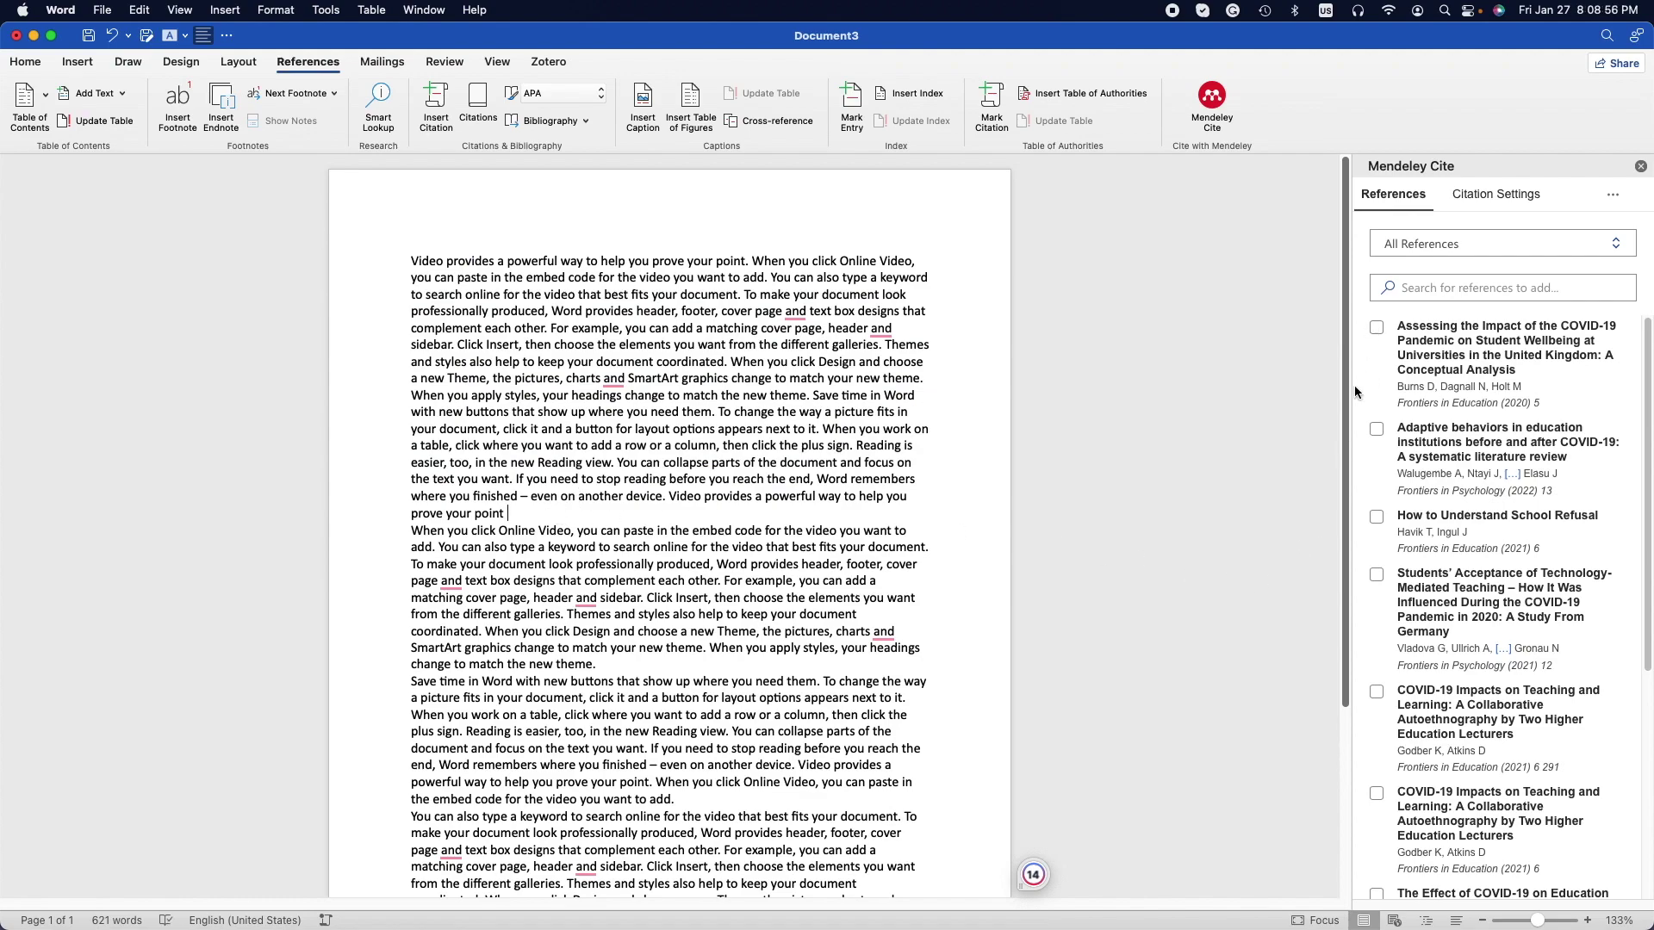
{"action": "left_click", "coordinate": [1375, 328]}
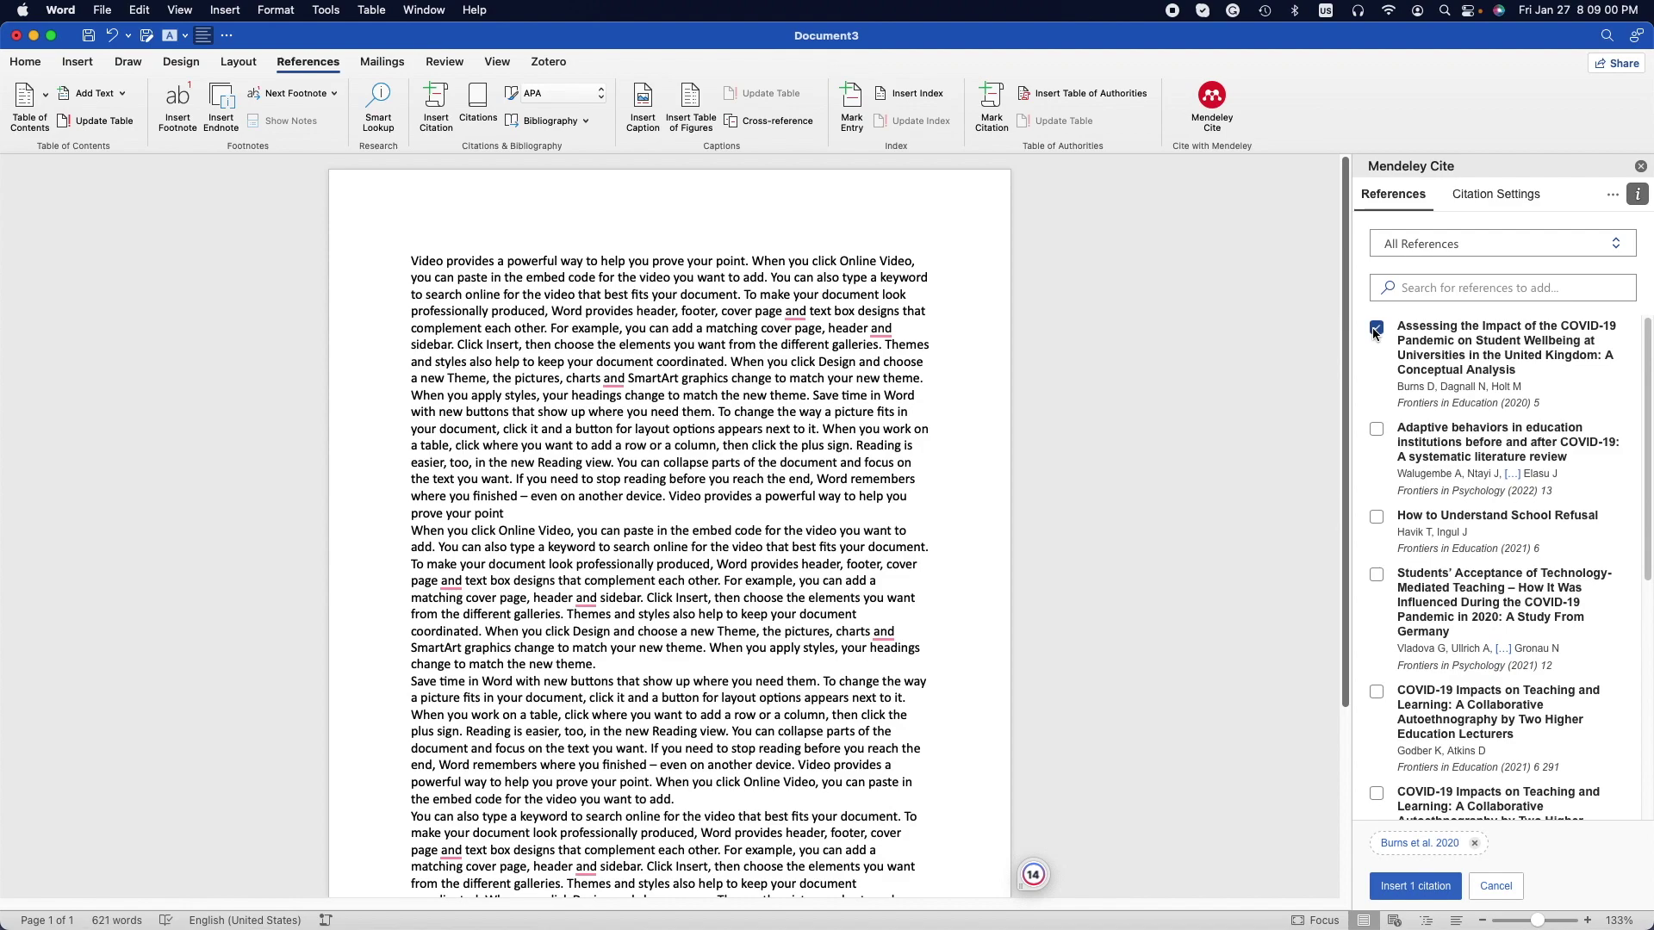
{"action": "scroll", "coordinate": [1464, 559], "scroll_direction": "down", "scroll_amount": 1}
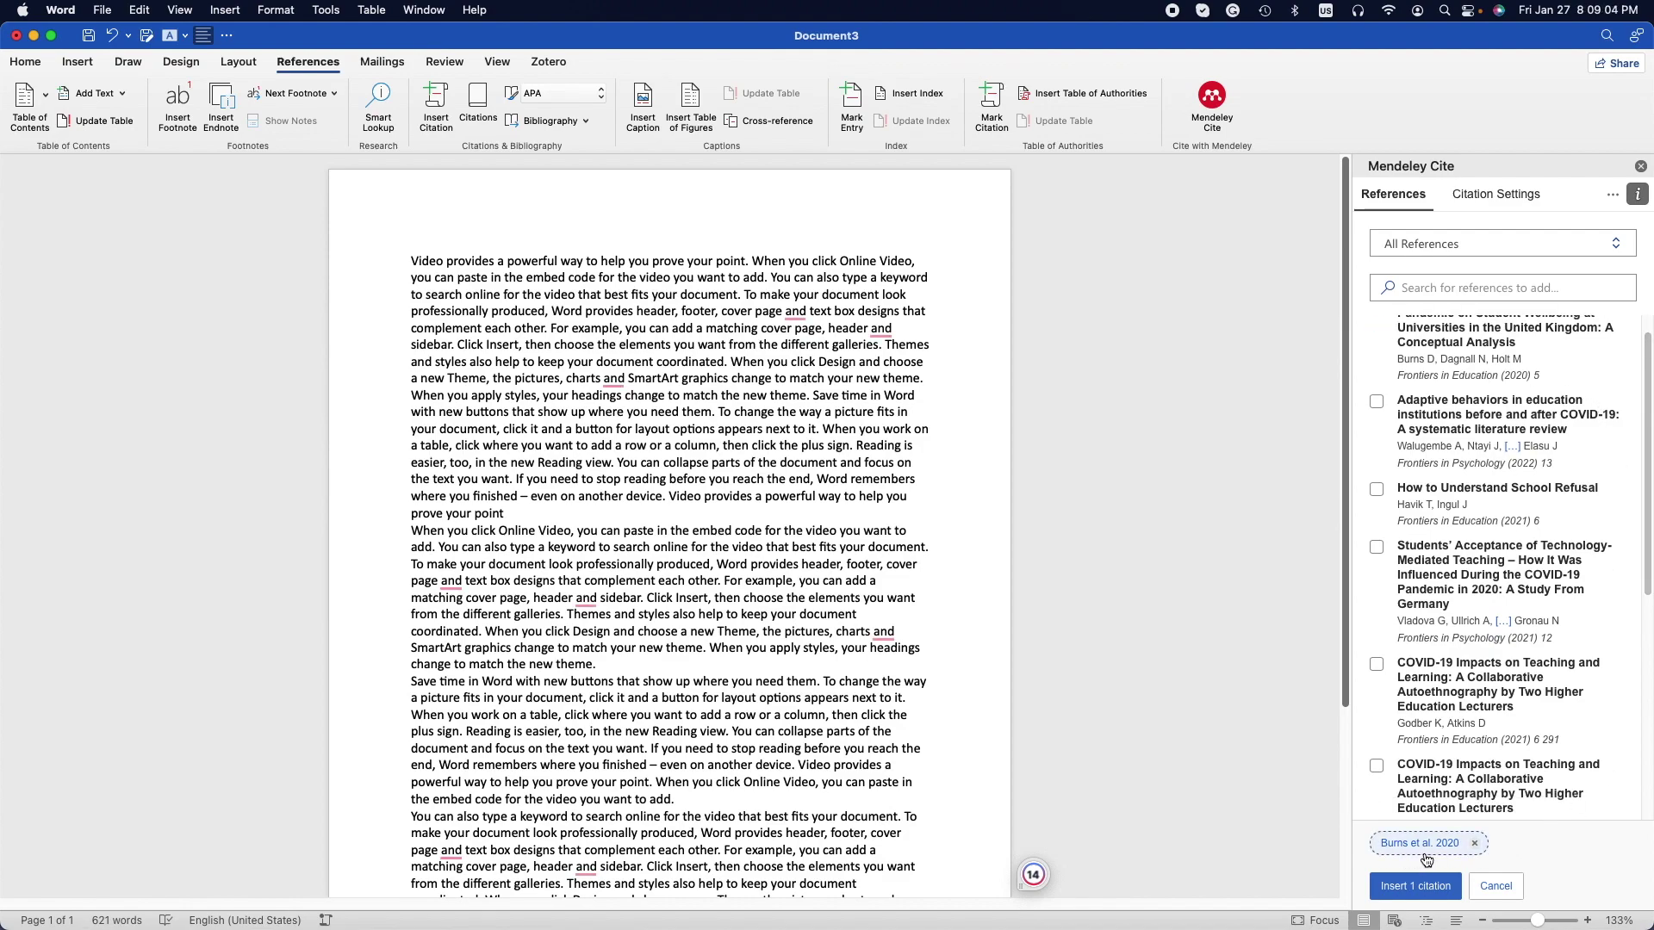
{"action": "left_click", "coordinate": [1415, 890]}
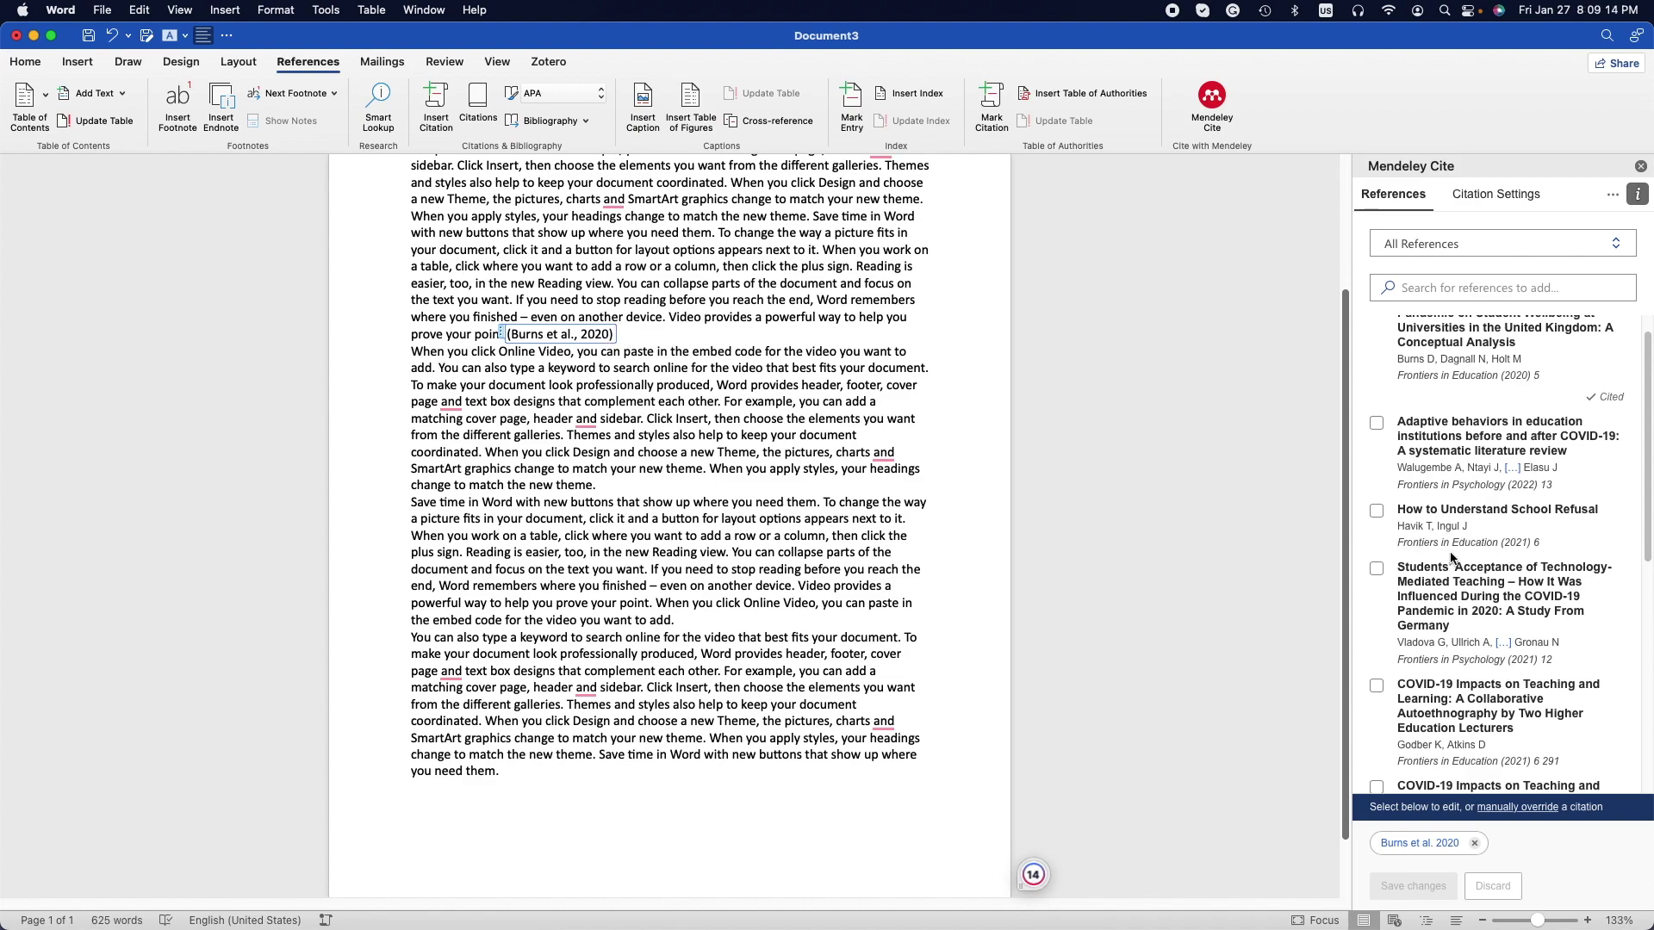
Step: Cite "Adaptive behaviors in education institutions before and after COVID-19" at the end of the second paragraph, in place of its full stop
{"action": "scroll", "coordinate": [1499, 566], "scroll_direction": "up", "scroll_amount": 1}
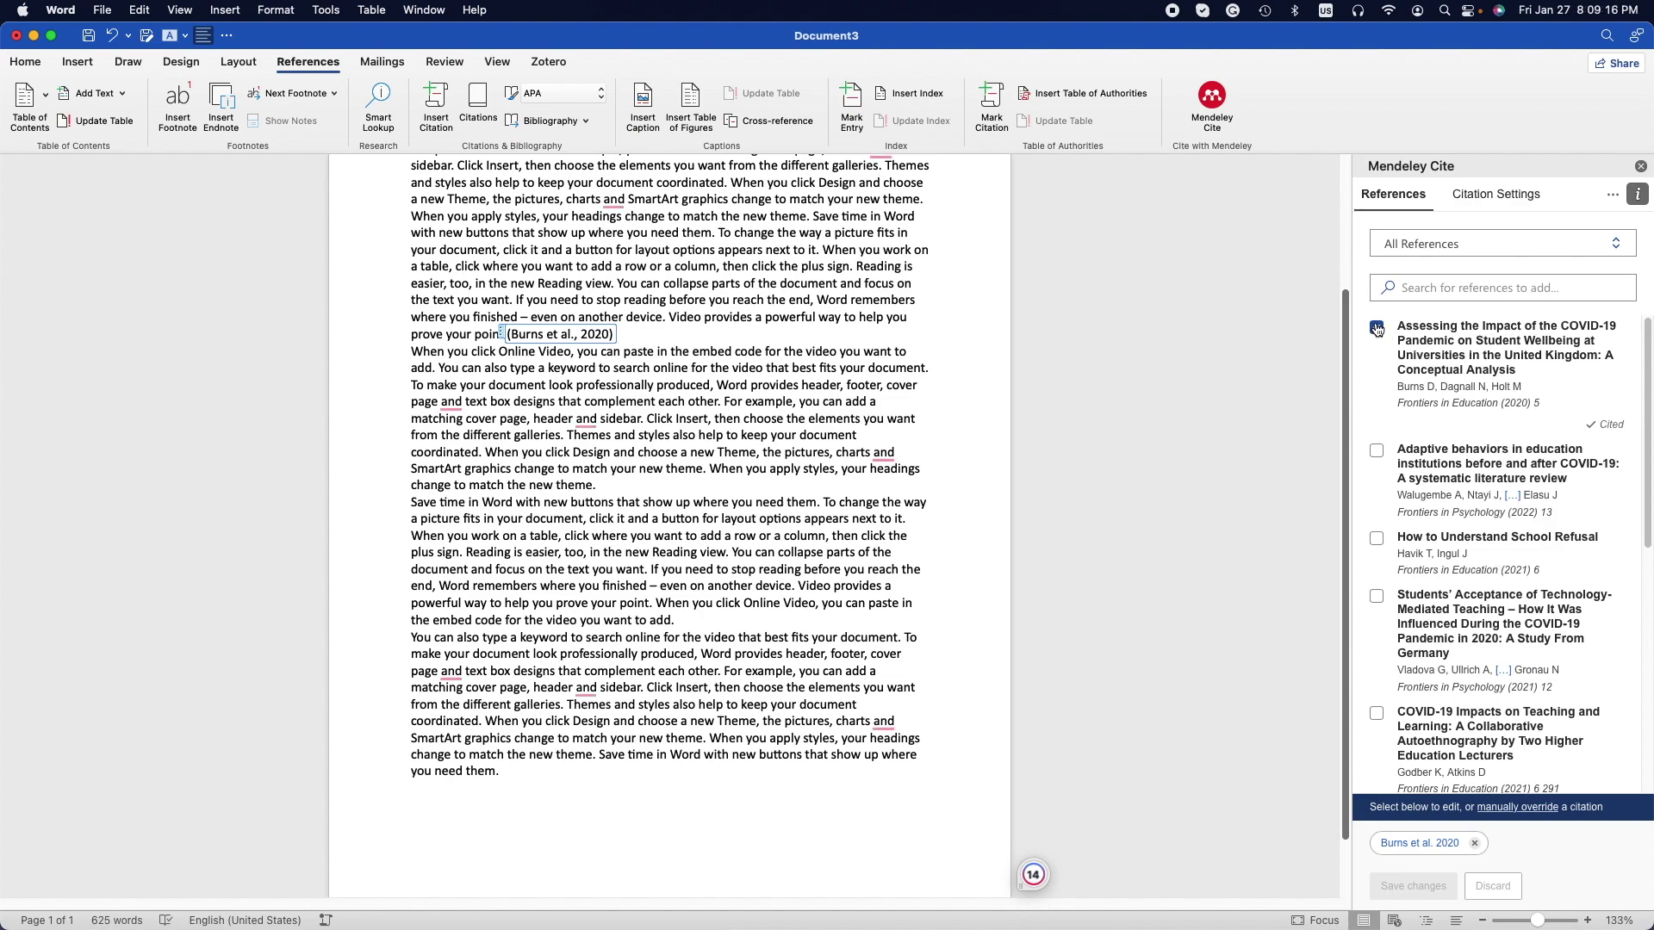
{"action": "scroll", "coordinate": [1376, 330], "scroll_direction": "down", "scroll_amount": 1}
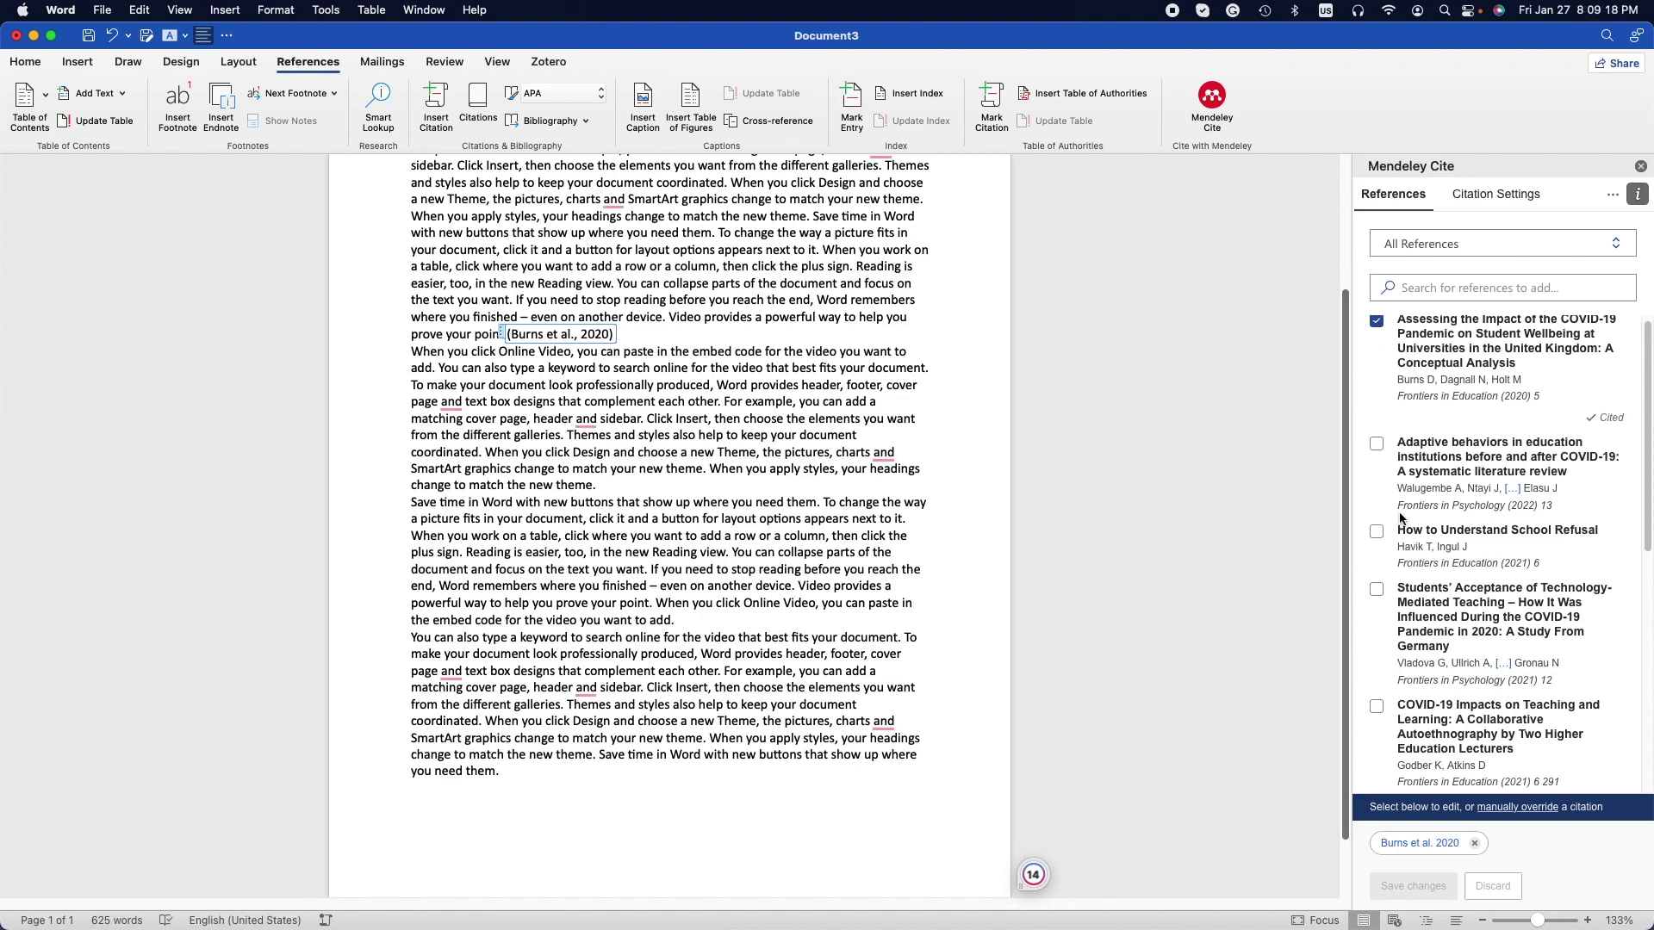
{"action": "left_click", "coordinate": [1376, 444]}
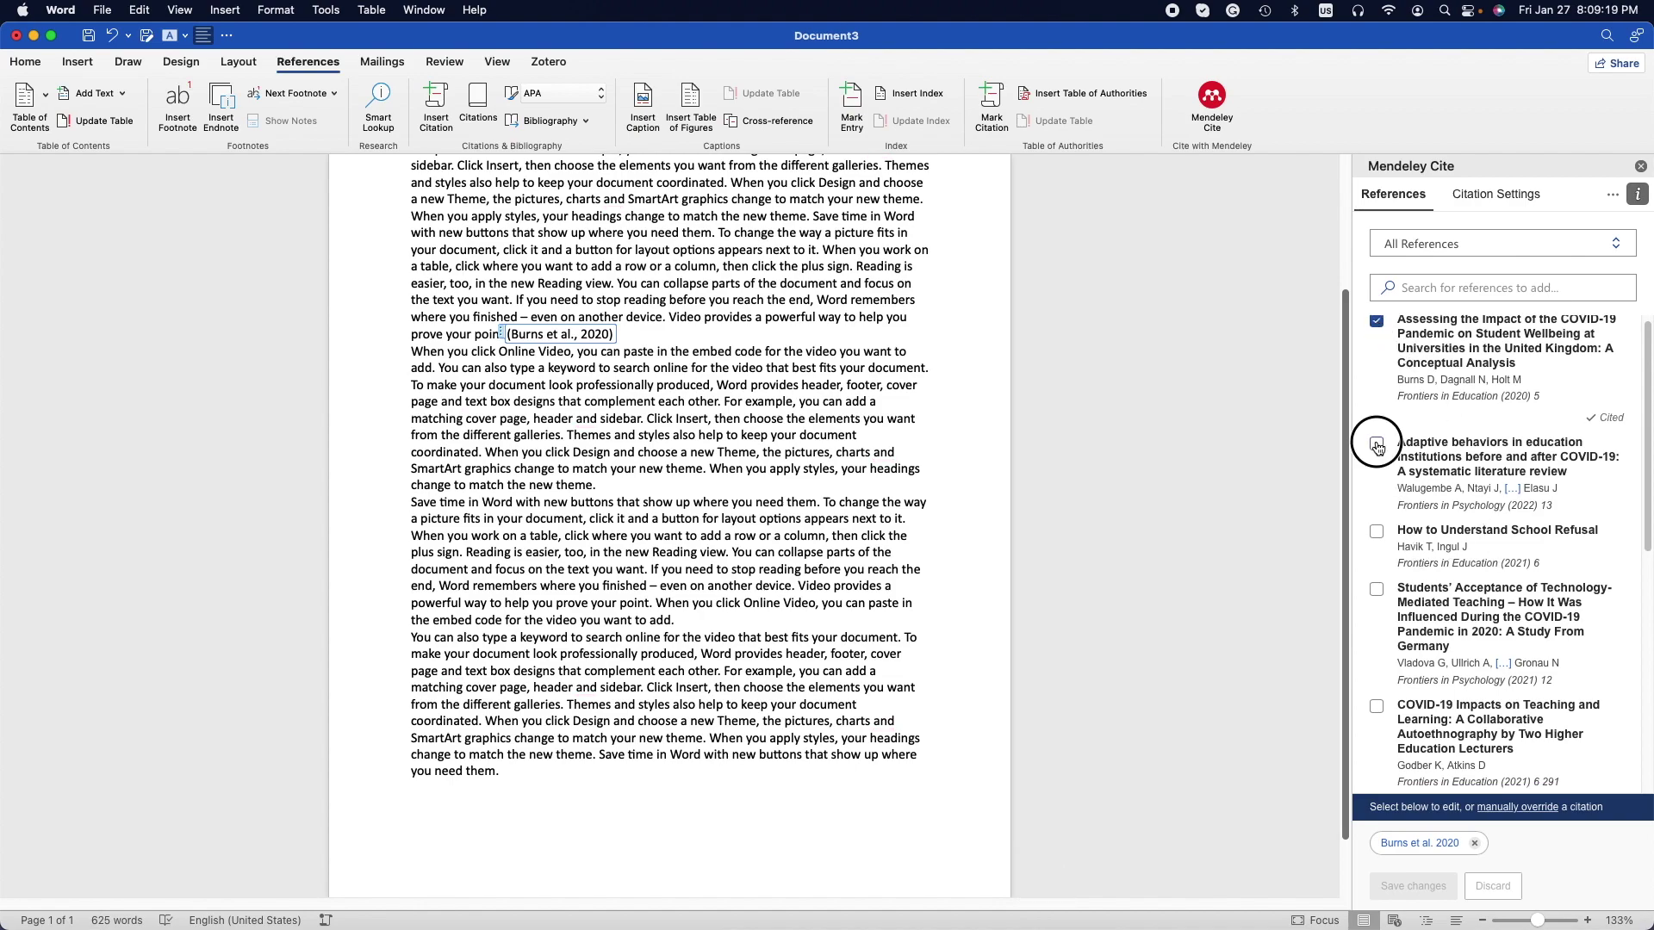
{"action": "left_click", "coordinate": [607, 484]}
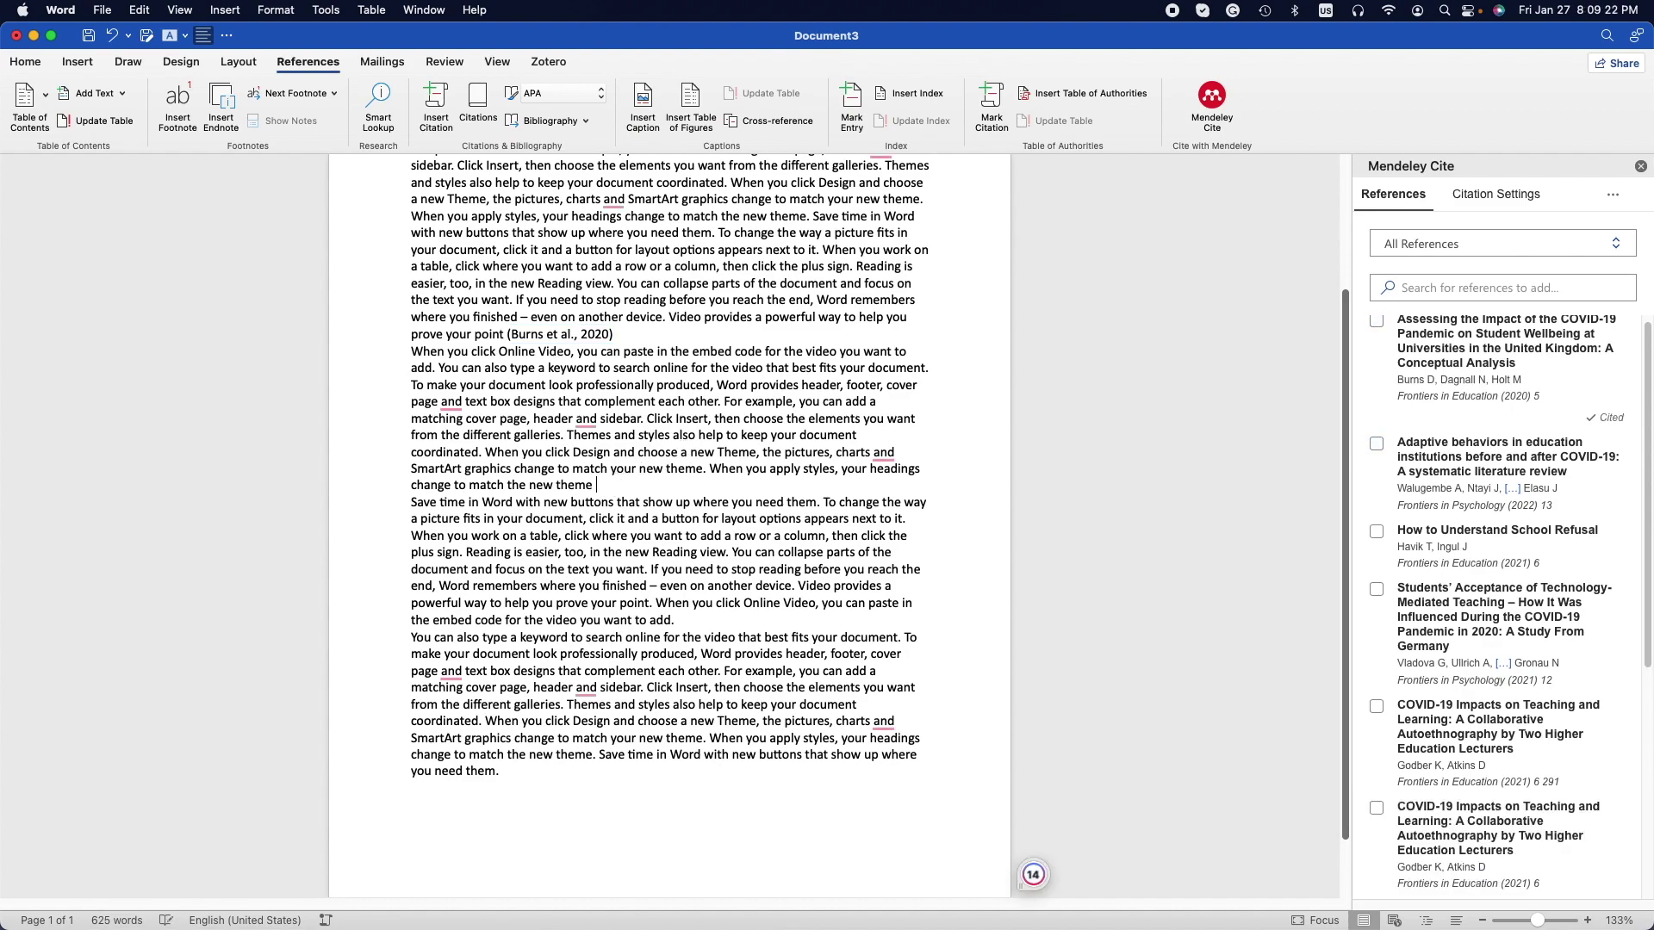
{"action": "scroll", "coordinate": [1393, 440], "scroll_direction": "up", "scroll_amount": 1}
{"action": "left_click", "coordinate": [1377, 451]}
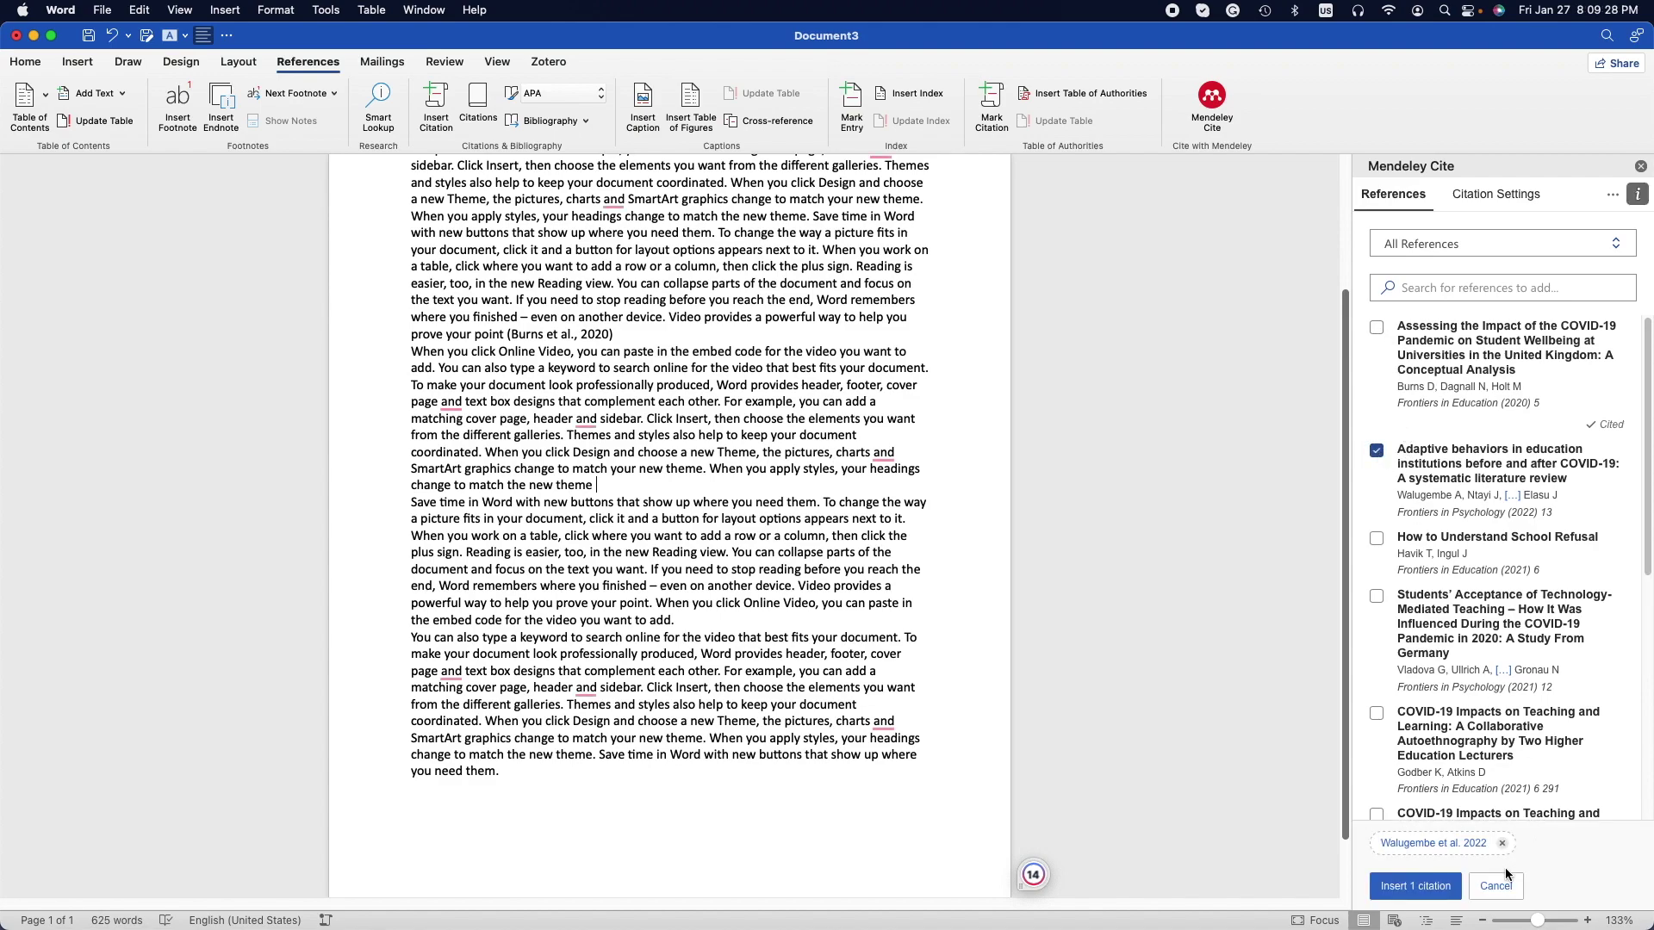
{"action": "left_click", "coordinate": [1409, 893]}
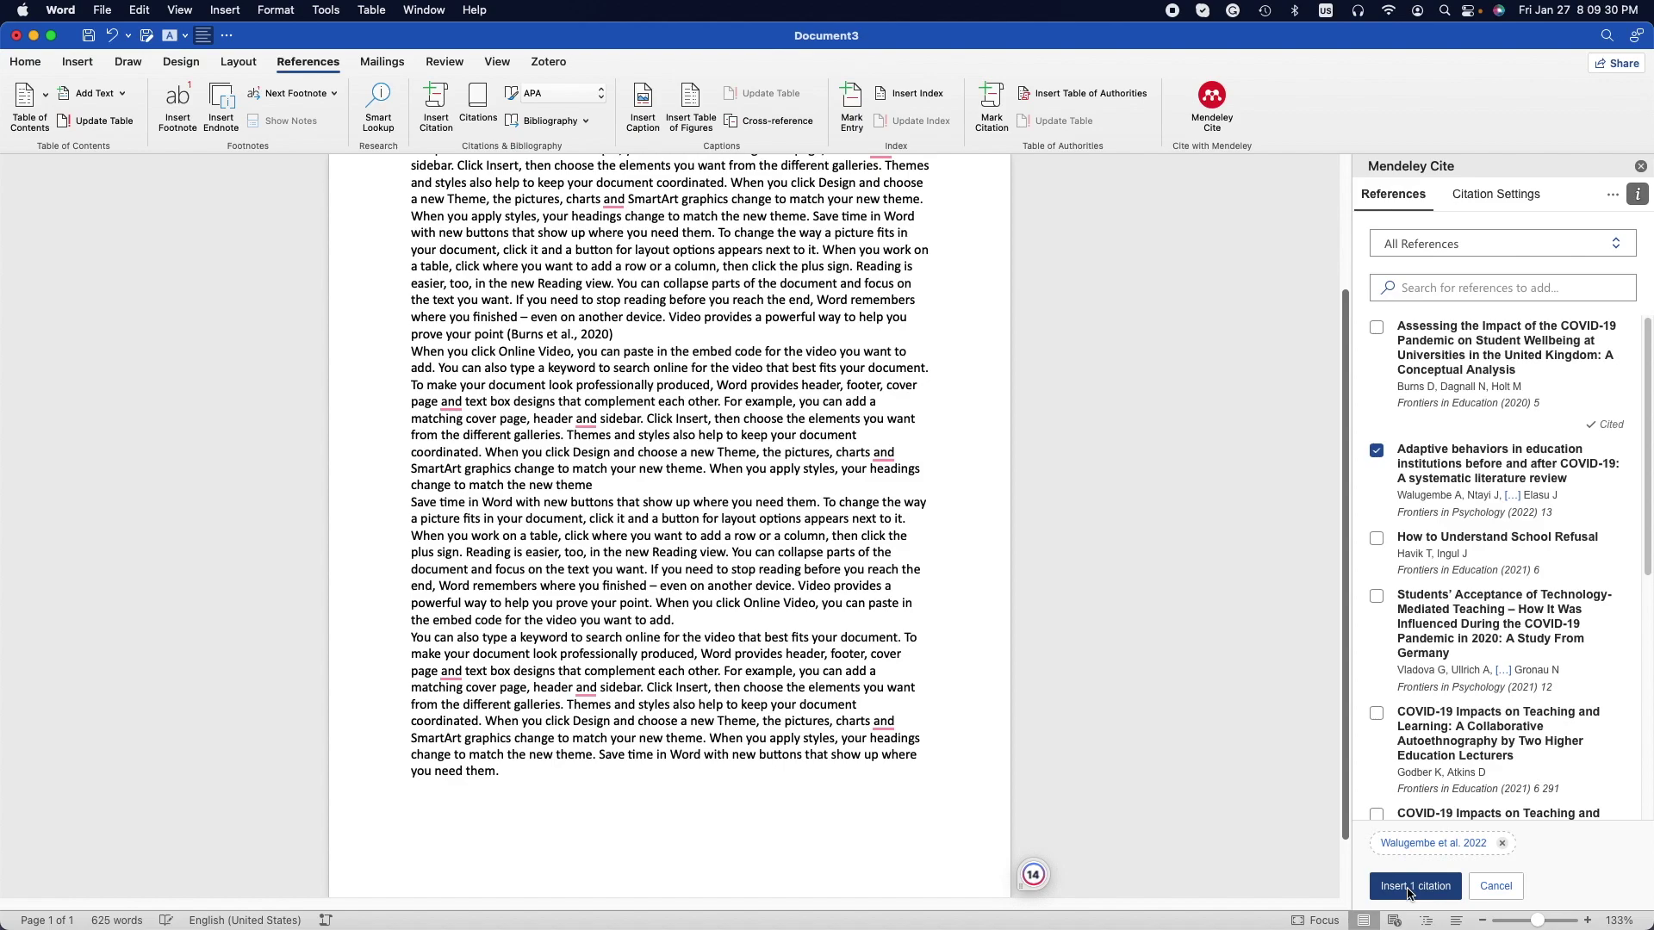
Step: Replace the third paragraph's final full stop with a combined citation of both "COVID-19 Impacts on Teaching and Learning" references
{"action": "scroll", "coordinate": [708, 495], "scroll_direction": "down", "scroll_amount": 2}
{"action": "left_click", "coordinate": [706, 548]}
{"action": "key", "text": "BackSpace"}
{"action": "scroll", "coordinate": [1387, 594], "scroll_direction": "down", "scroll_amount": 3}
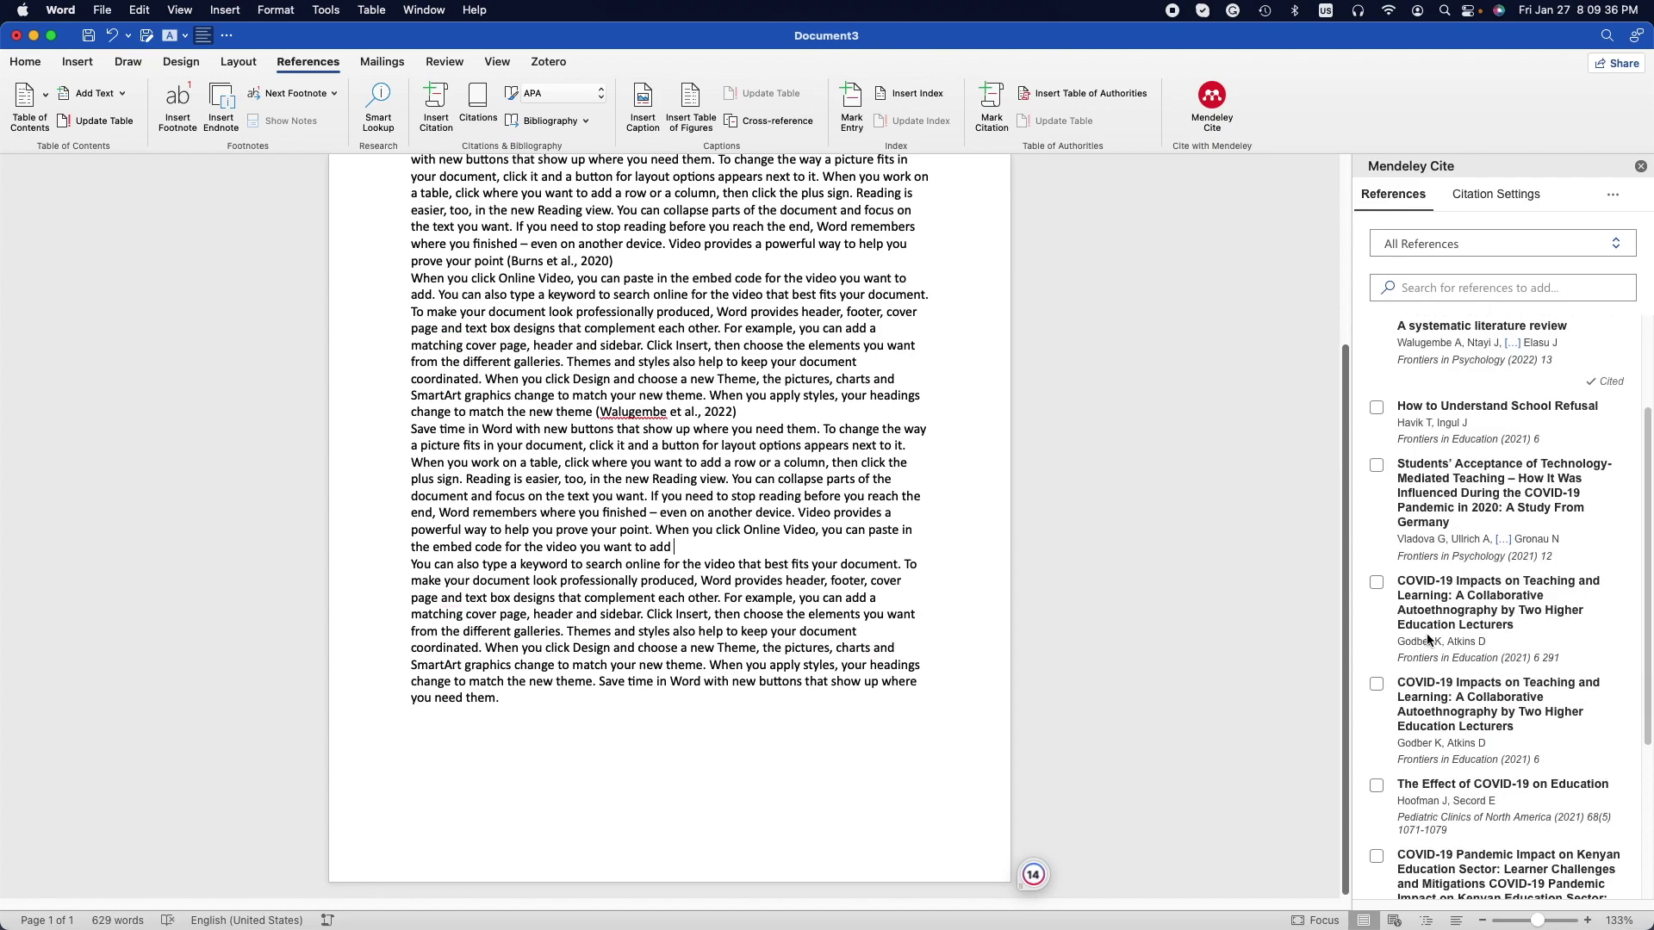
{"action": "left_click", "coordinate": [1376, 583]}
{"action": "left_click", "coordinate": [1378, 683]}
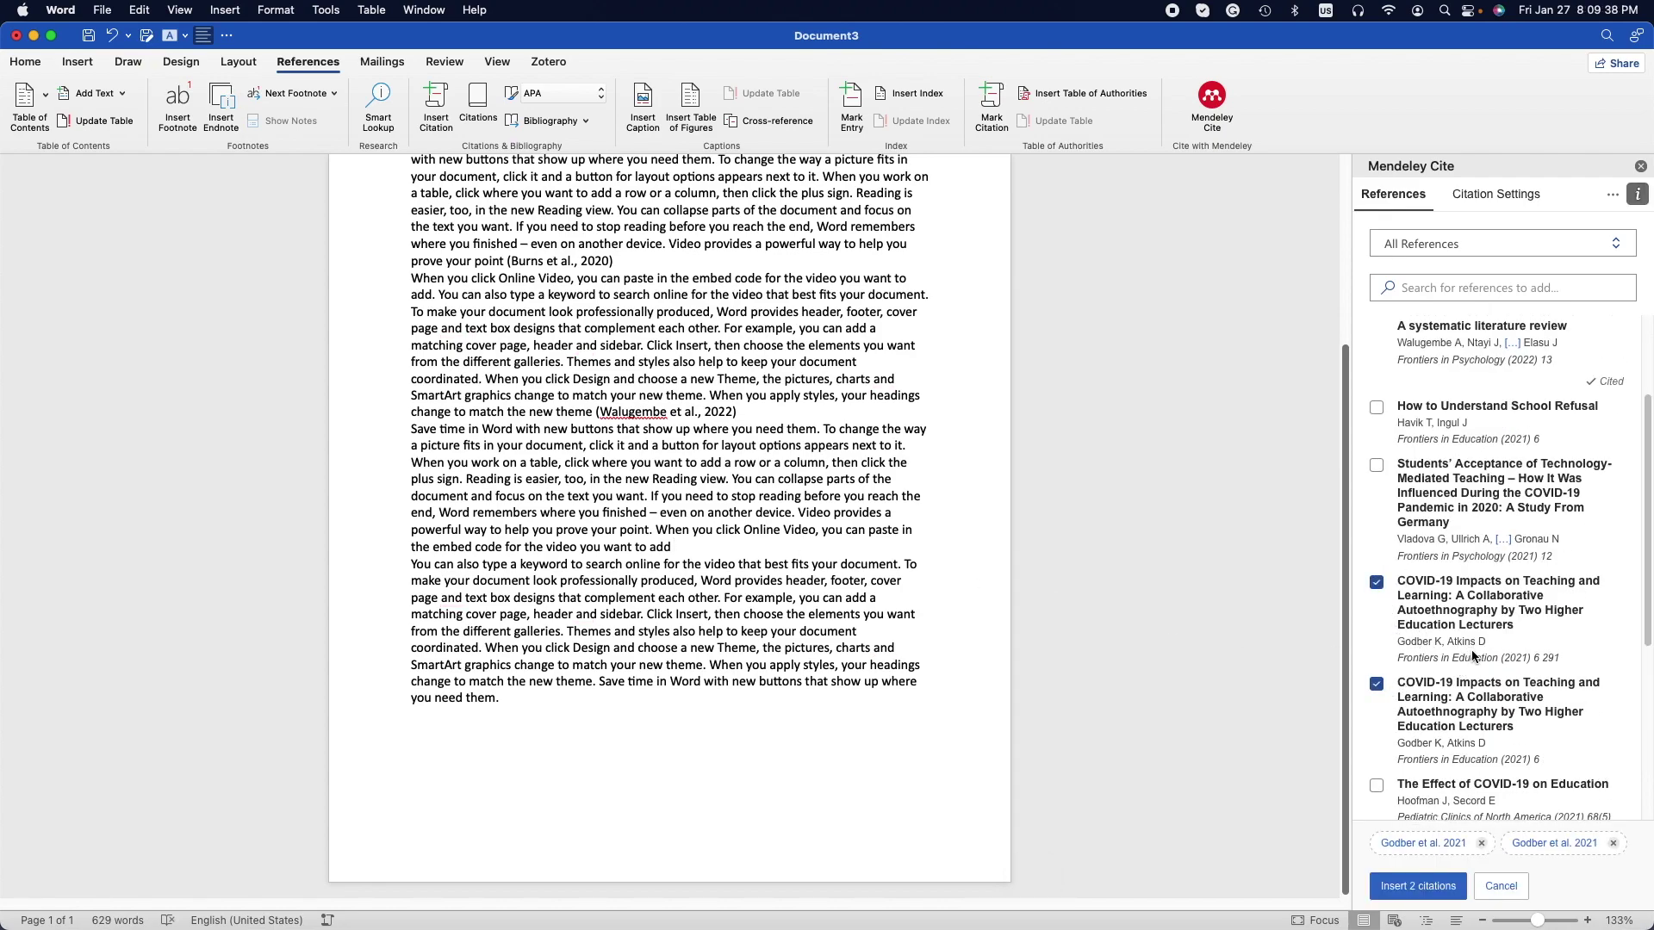
{"action": "scroll", "coordinate": [1471, 649], "scroll_direction": "down", "scroll_amount": 1}
{"action": "left_click", "coordinate": [1410, 891]}
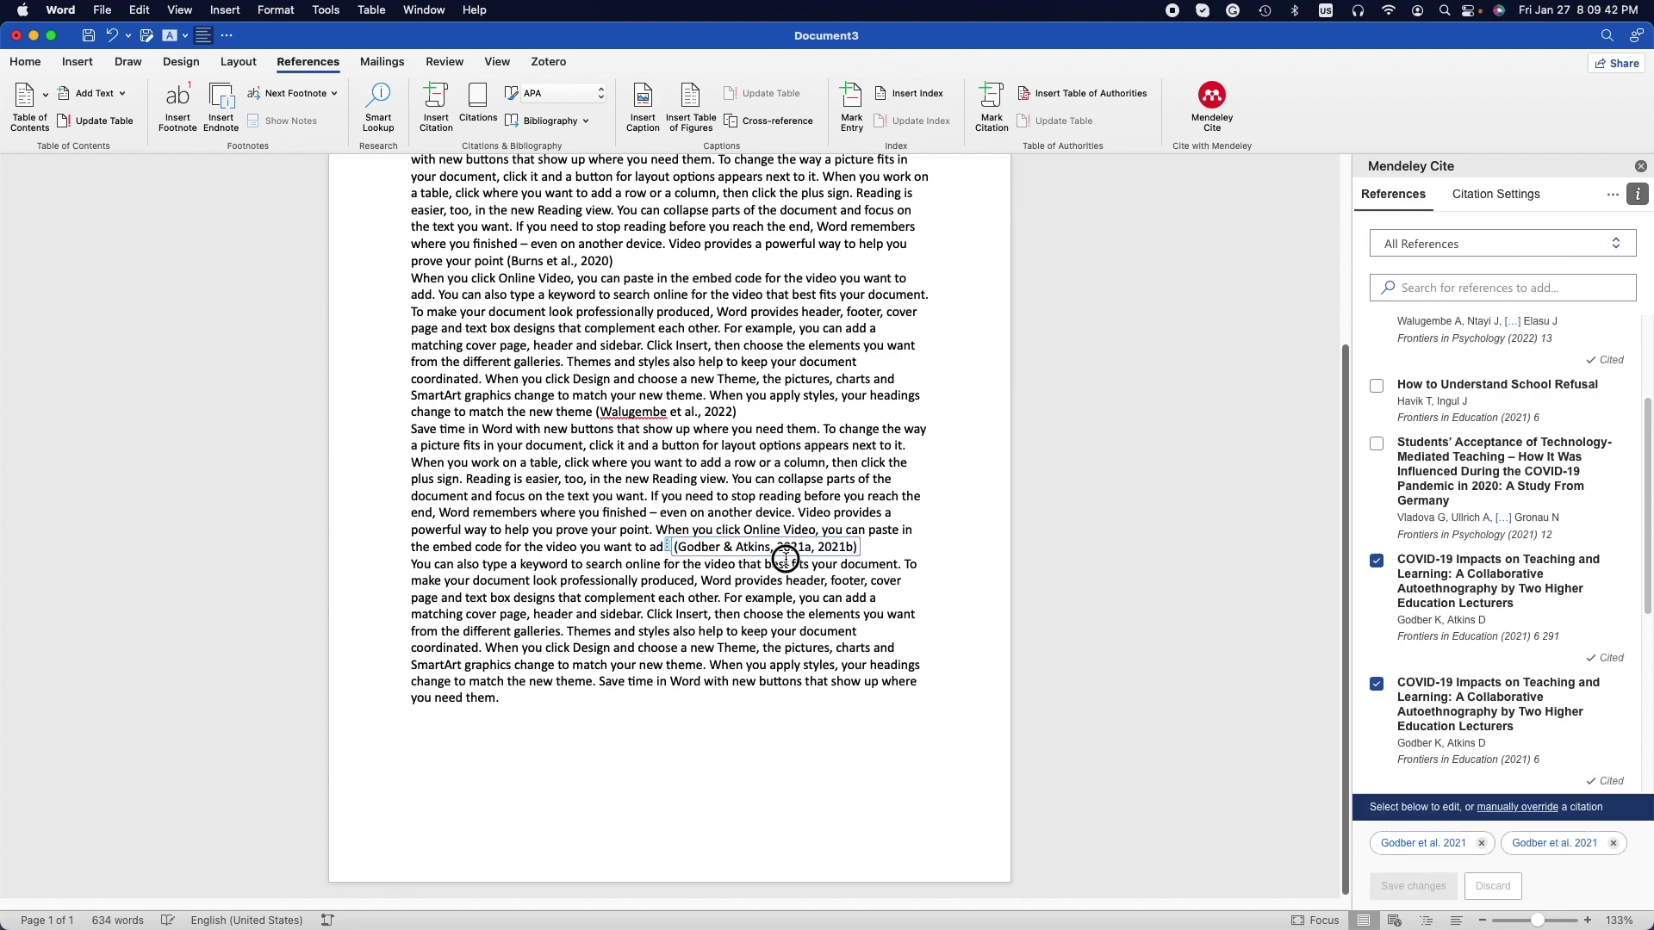
Step: Cite "COVID-19 Pandemic Impact on Kenyan Education Sector" at the end of the last paragraph, in place of its full stop
{"action": "left_click", "coordinate": [789, 565]}
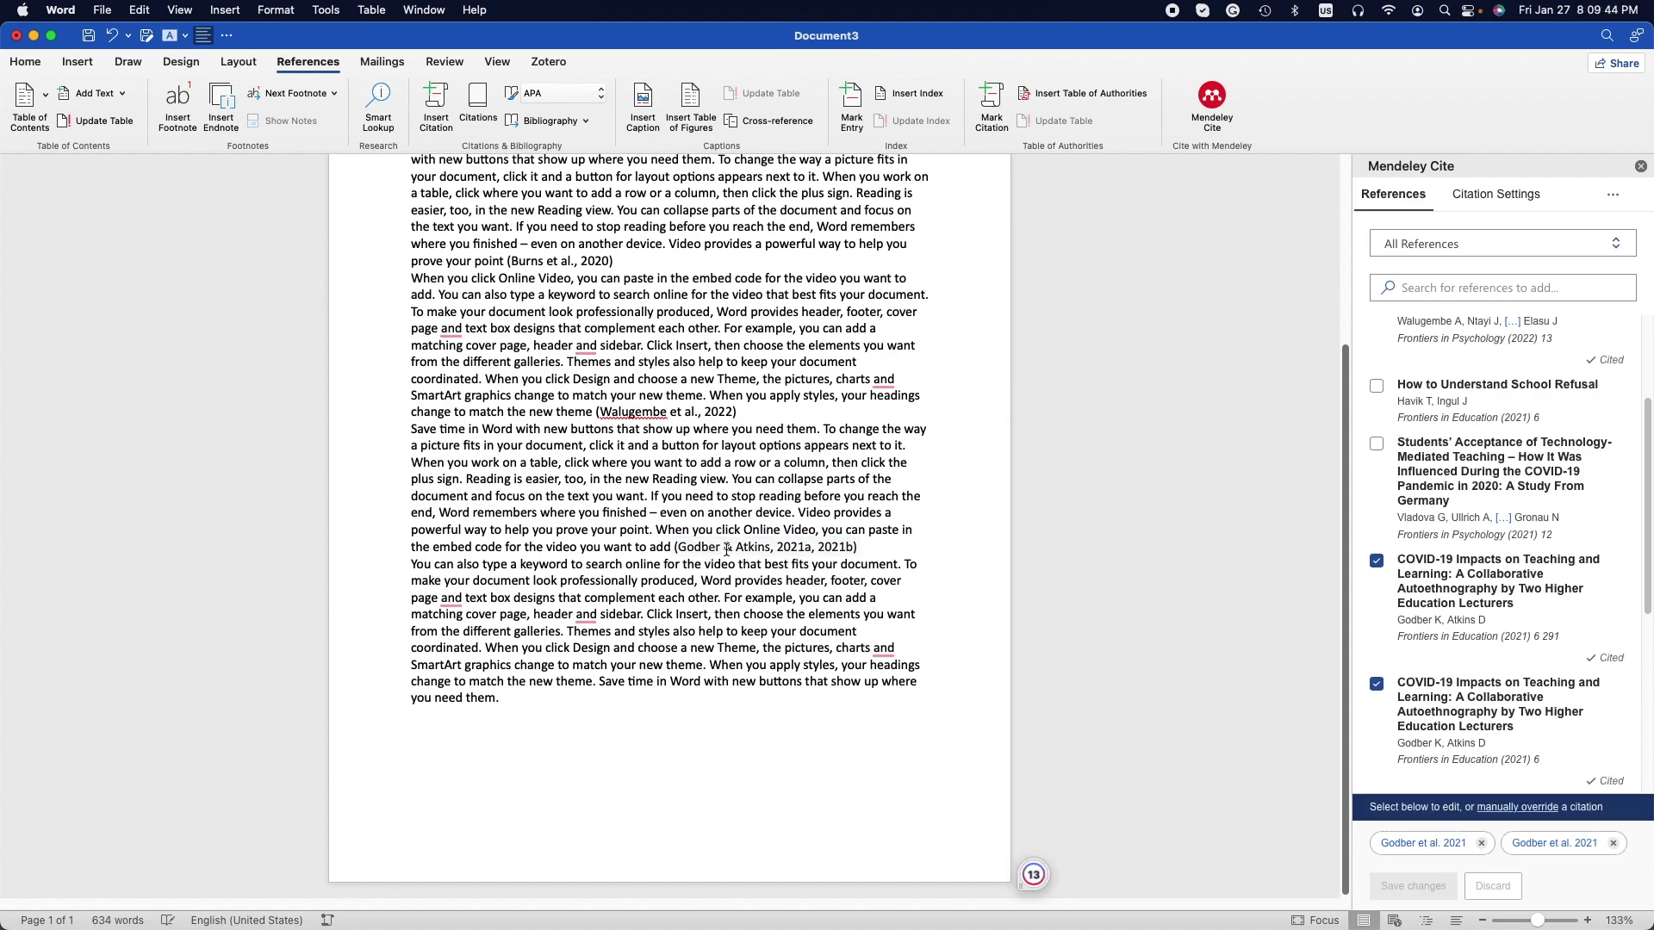
{"action": "scroll", "coordinate": [1519, 676], "scroll_direction": "down", "scroll_amount": 5}
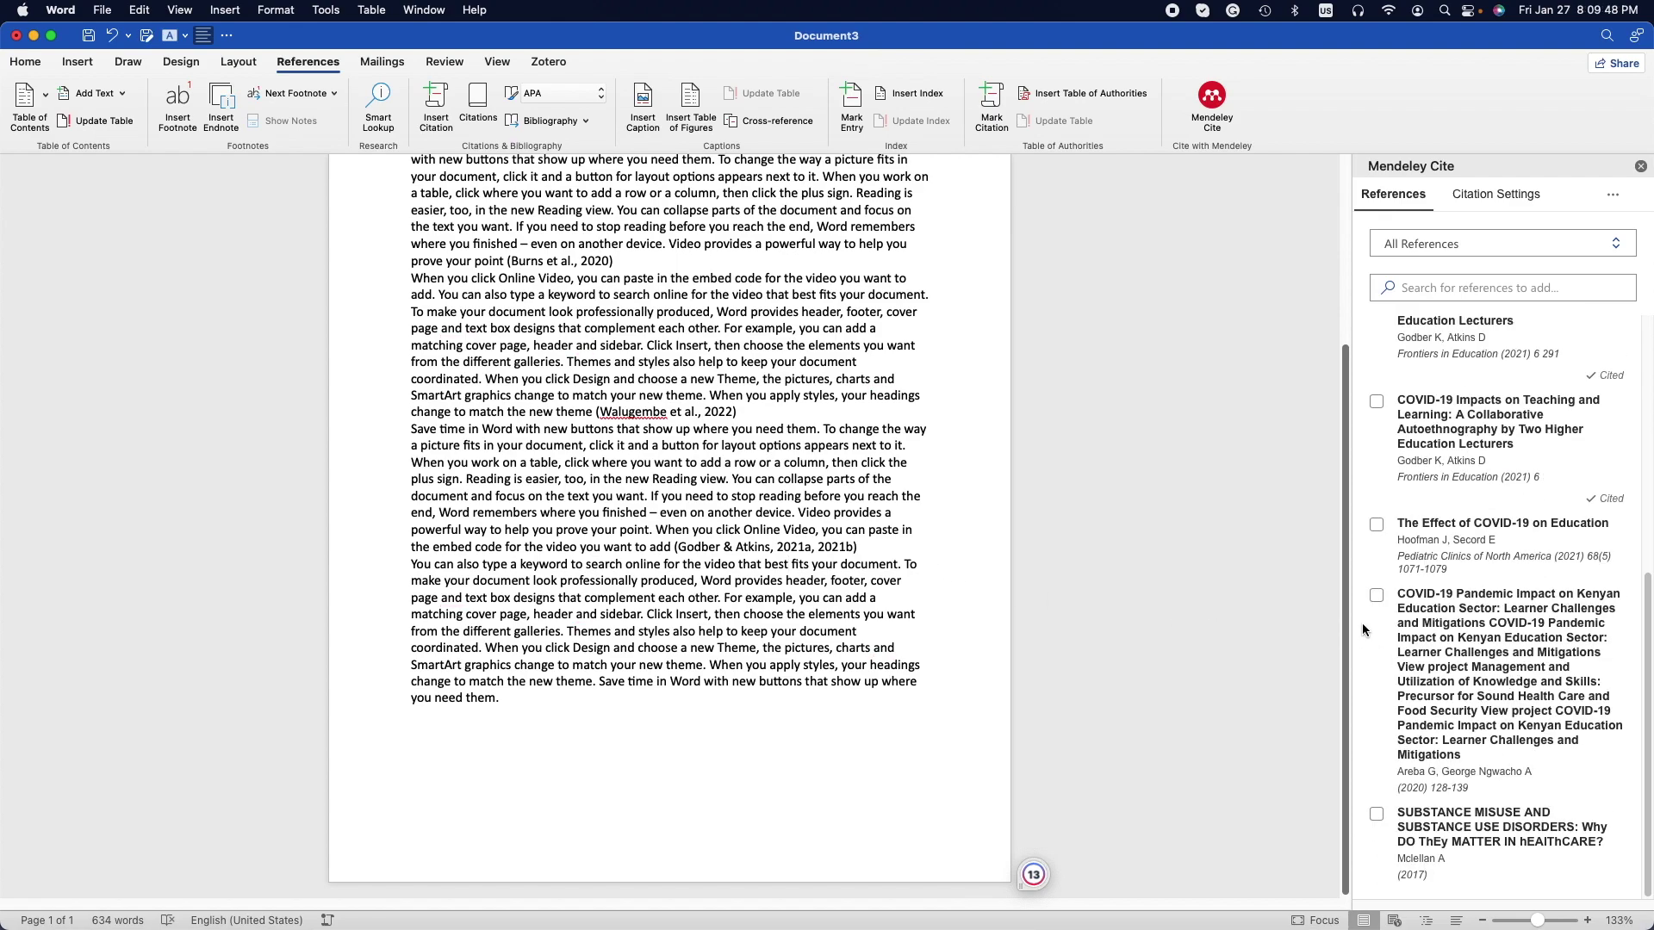
{"action": "left_click", "coordinate": [1376, 595]}
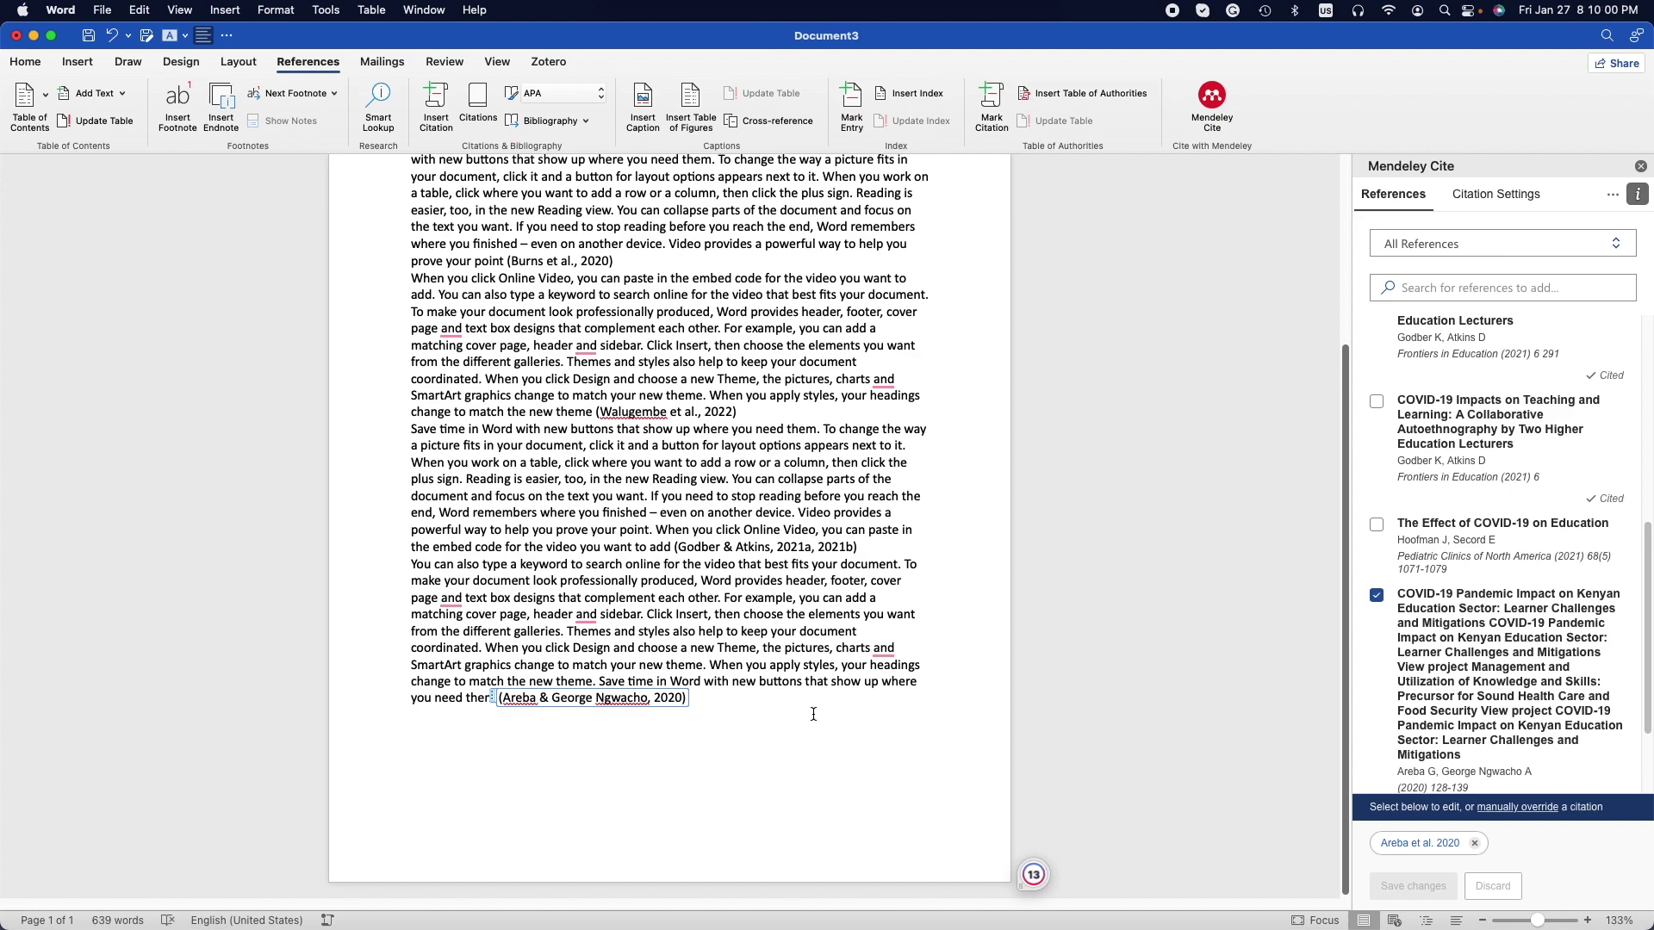
Step: Copy the reference title "The Effect of COVID-19 on Education" from Mendeley Cite and search for it in the Mendeley Reference Manager library
{"action": "scroll", "coordinate": [614, 521], "scroll_direction": "up", "scroll_amount": 5}
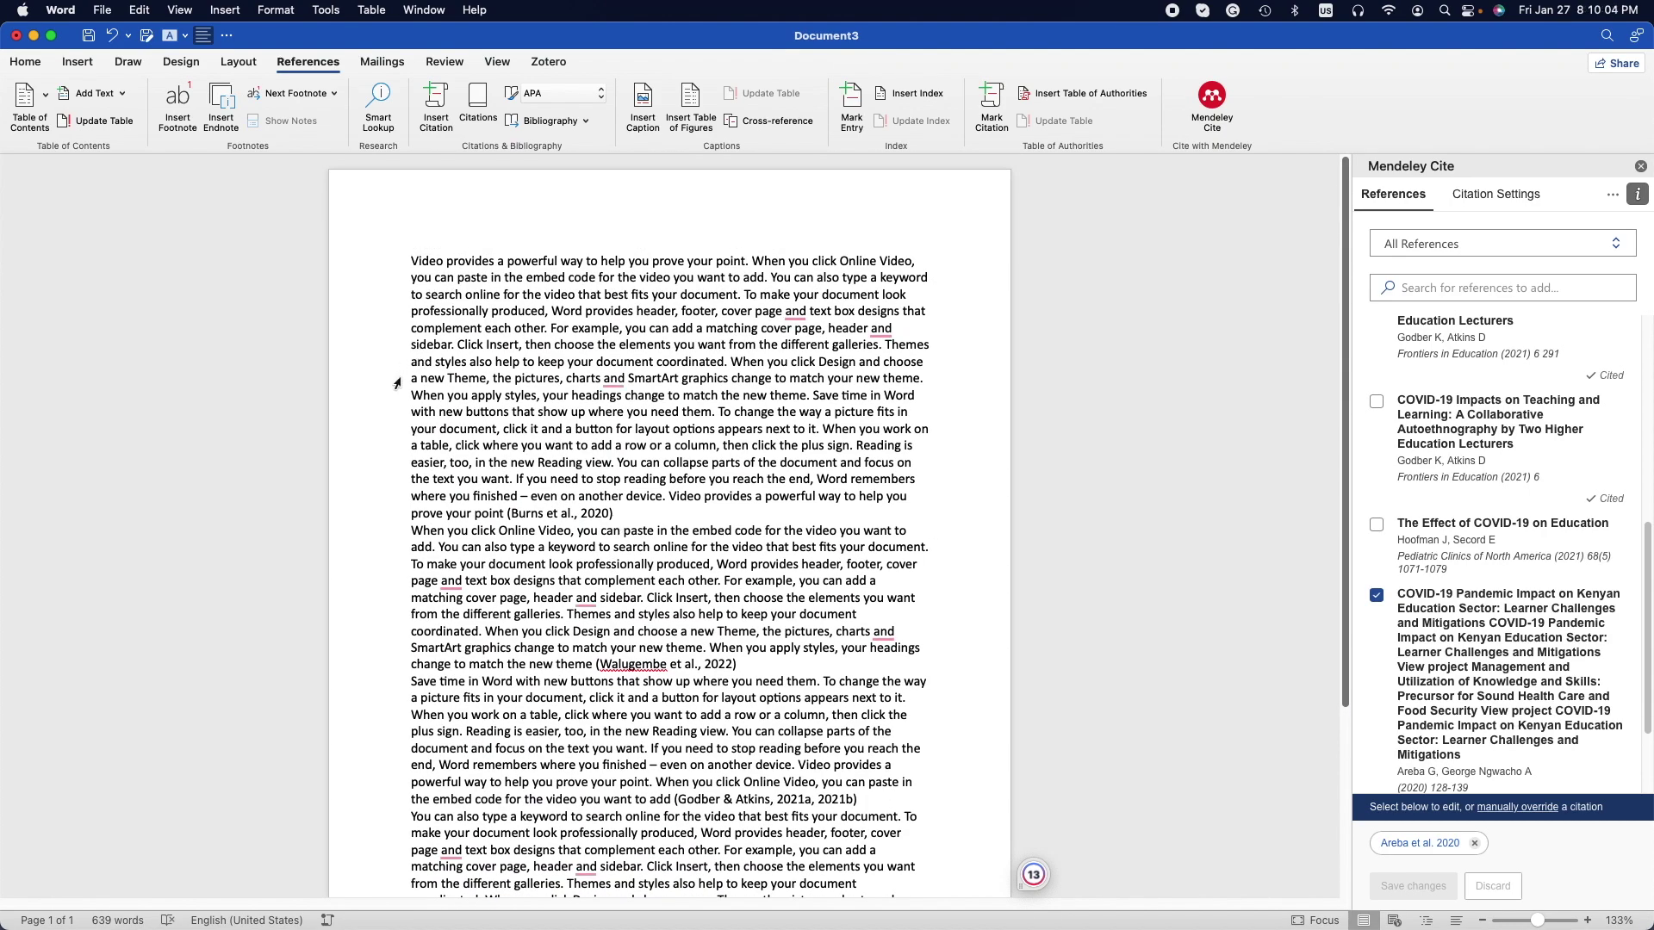
{"action": "left_click_drag", "start_coordinate": [411, 379], "coordinate": [485, 523]}
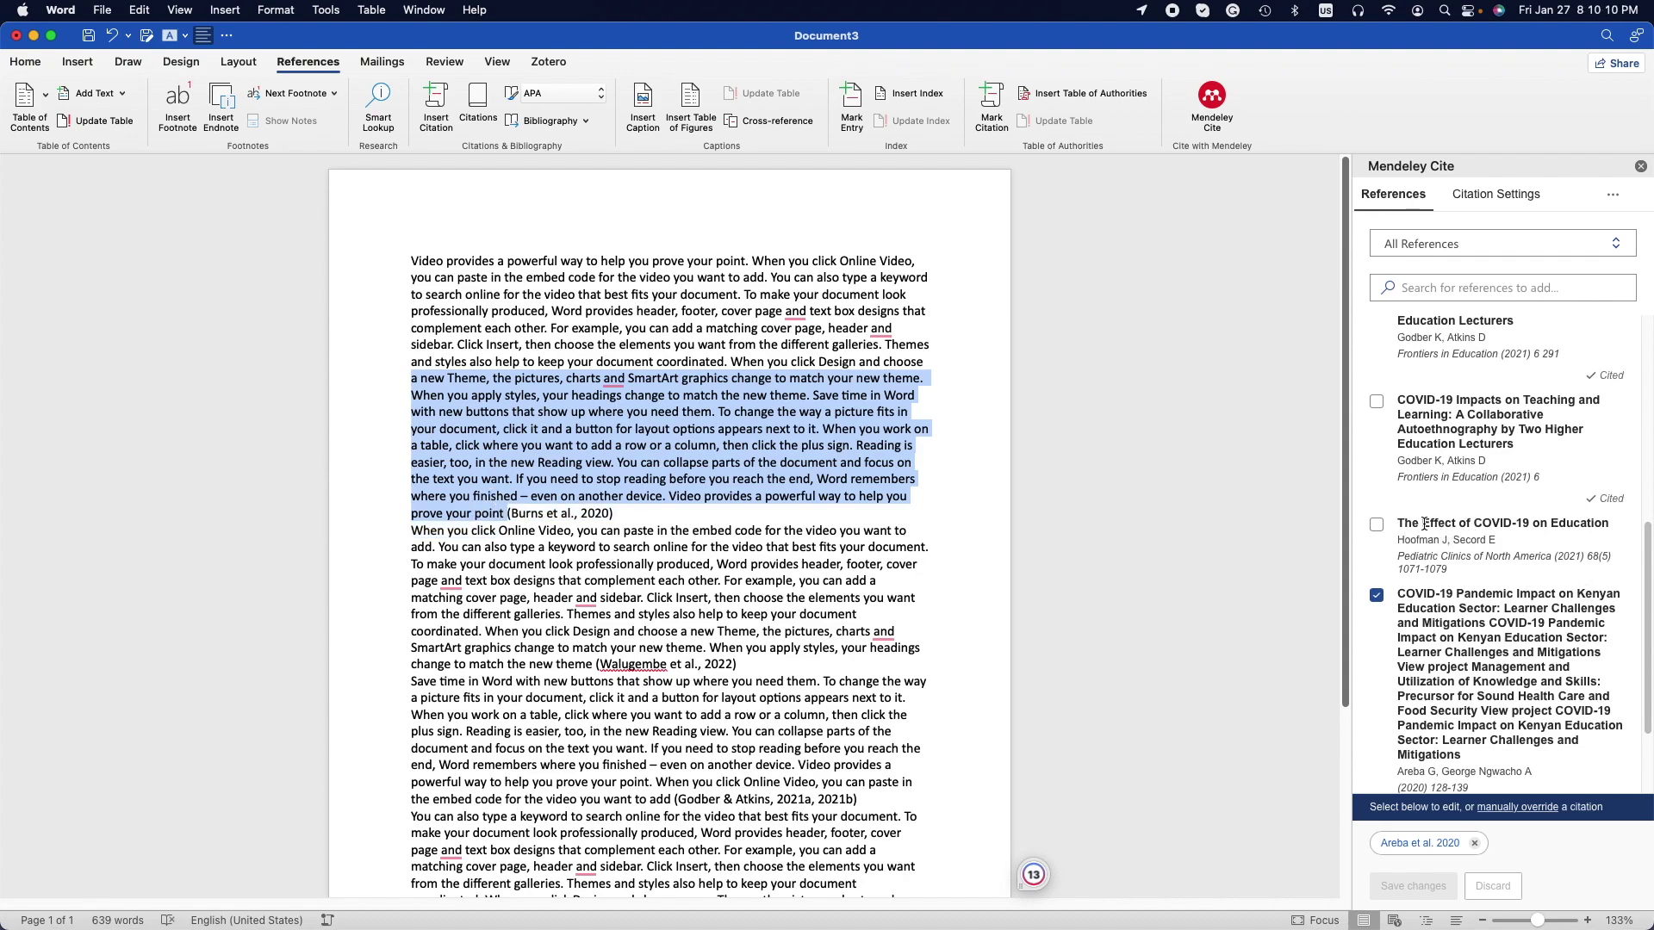
{"action": "left_click_drag", "start_coordinate": [1397, 523], "coordinate": [1613, 522]}
{"action": "right_click", "coordinate": [1586, 523]}
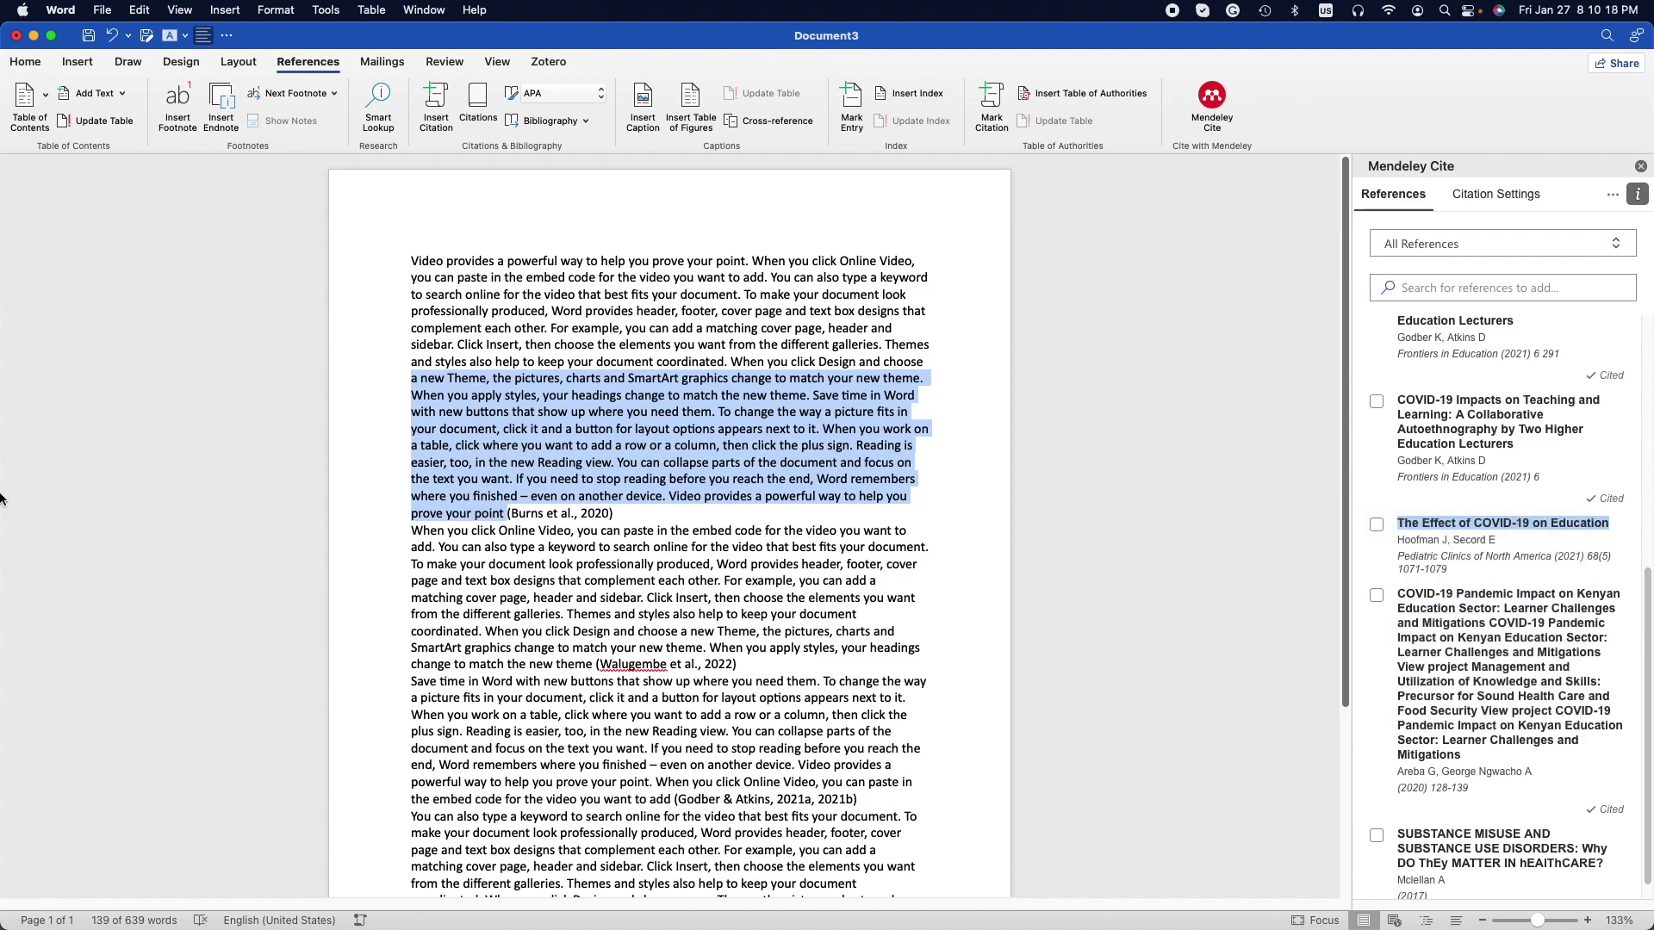
{"action": "left_click", "coordinate": [24, 505]}
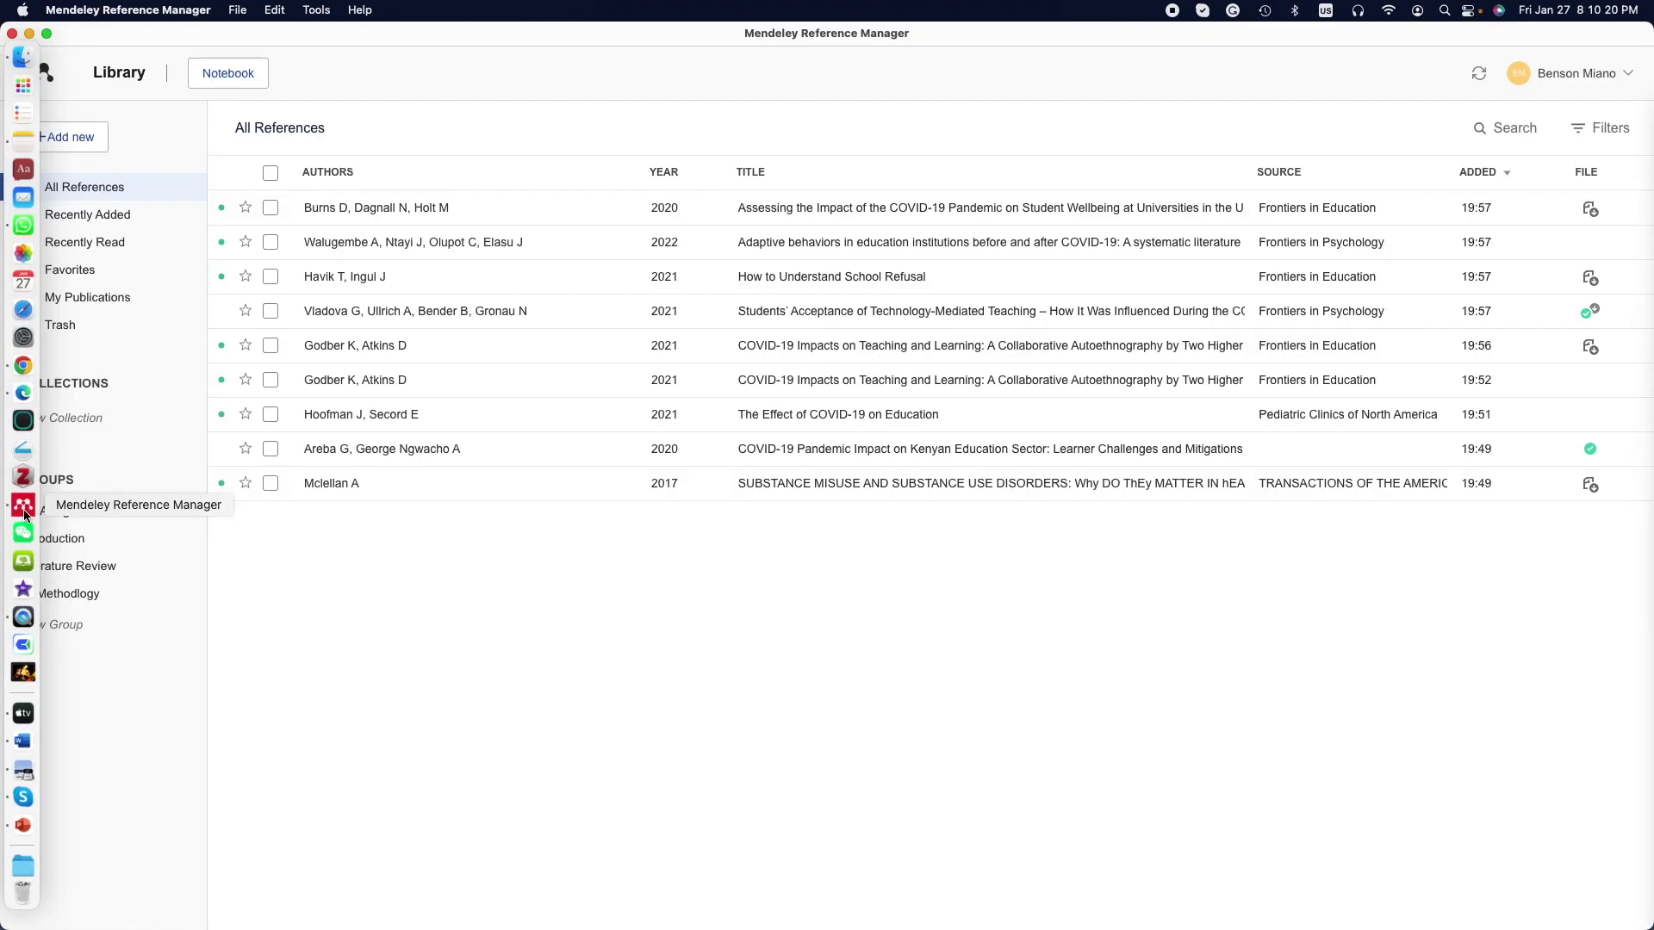
{"action": "left_click", "coordinate": [65, 194]}
{"action": "left_click", "coordinate": [1509, 129]}
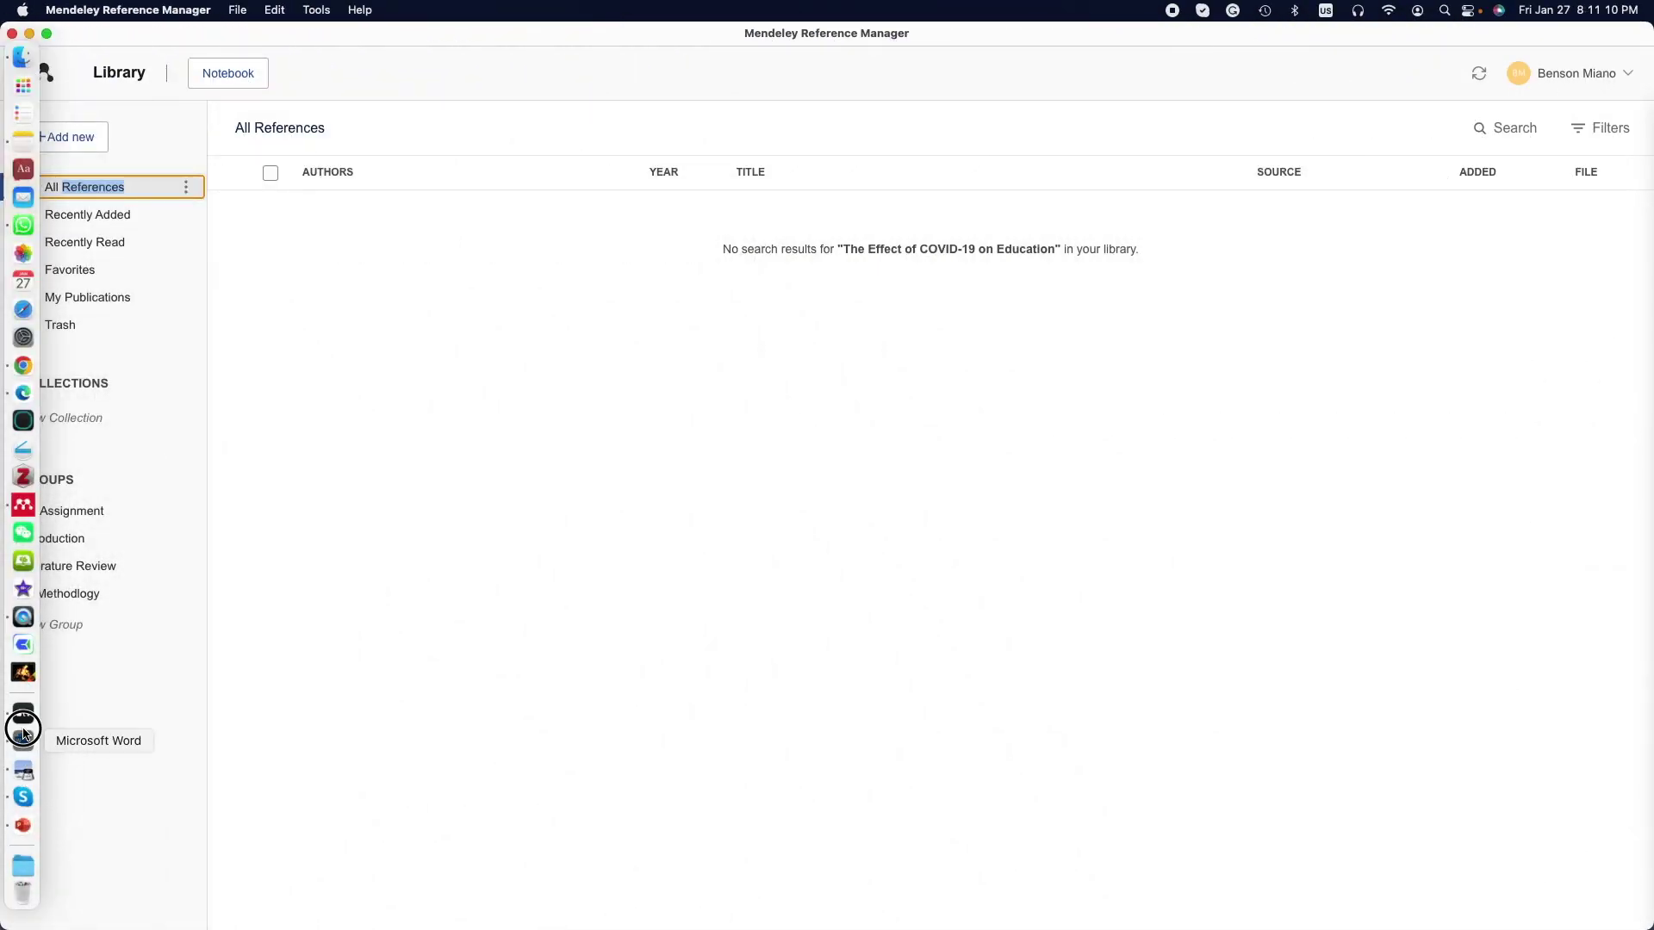
Step: Switch back to Word and add the heading "References" below the last paragraph, followed by an empty line
{"action": "left_click", "coordinate": [23, 732]}
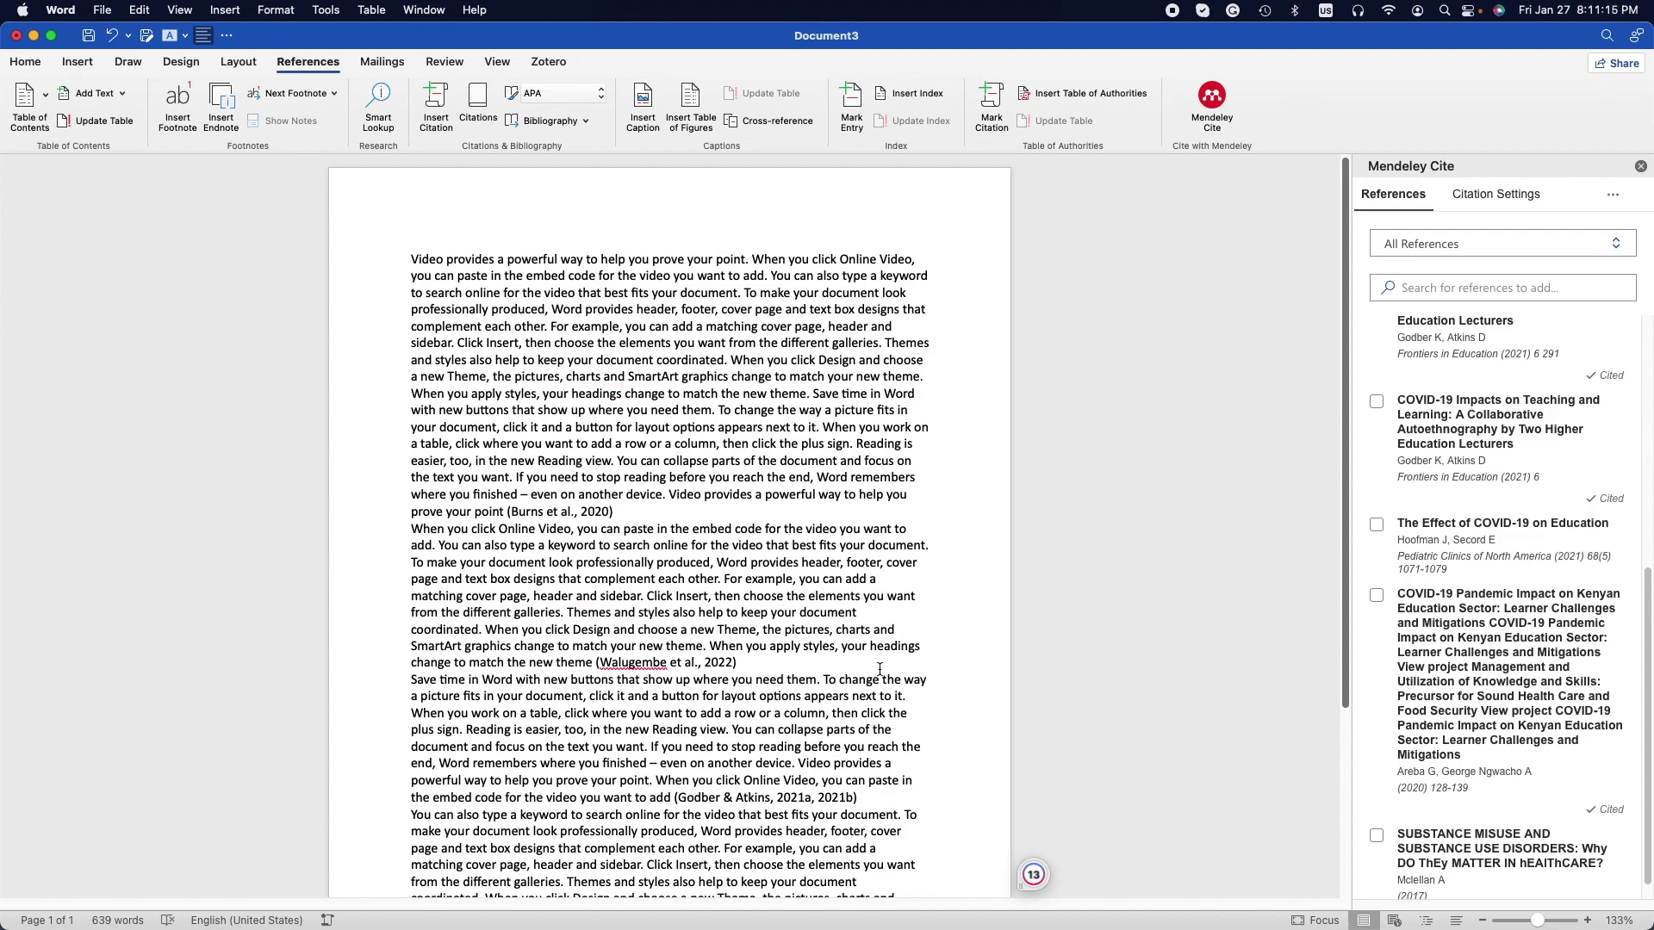
{"action": "scroll", "coordinate": [882, 594], "scroll_direction": "down", "scroll_amount": 5}
{"action": "left_click", "coordinate": [760, 702]}
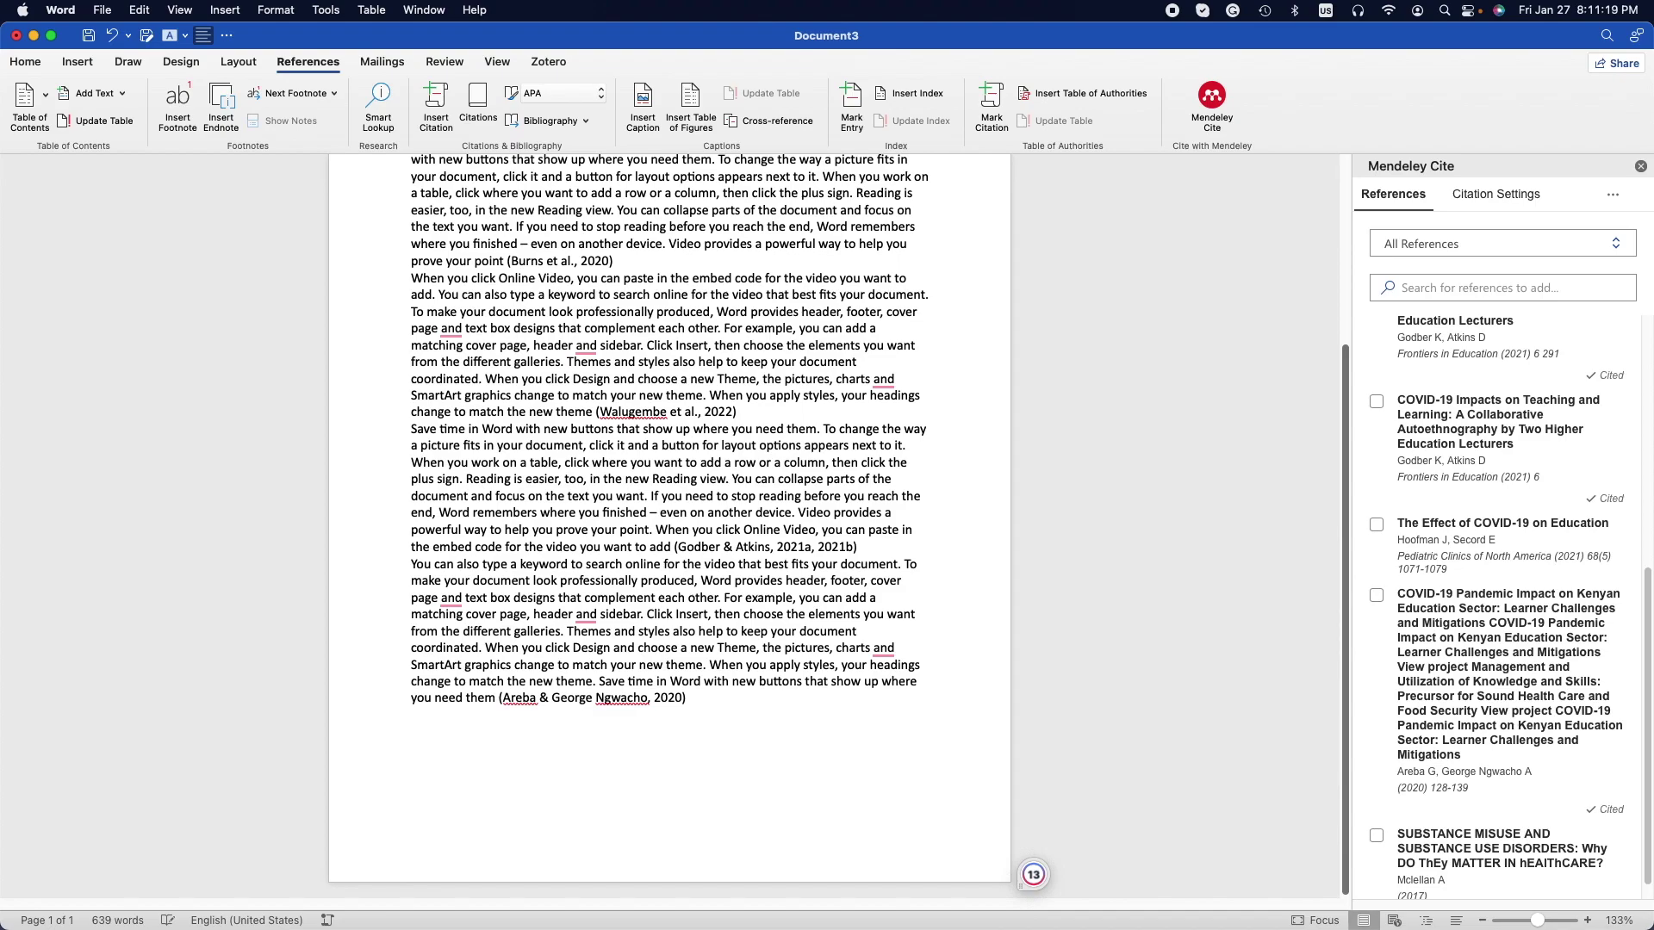
{"action": "type", "text": "References"}
Step: Open Mendeley Cite's additional options and examine the in-text citations at the ends of the paragraphs
{"action": "left_click", "coordinate": [1611, 195]}
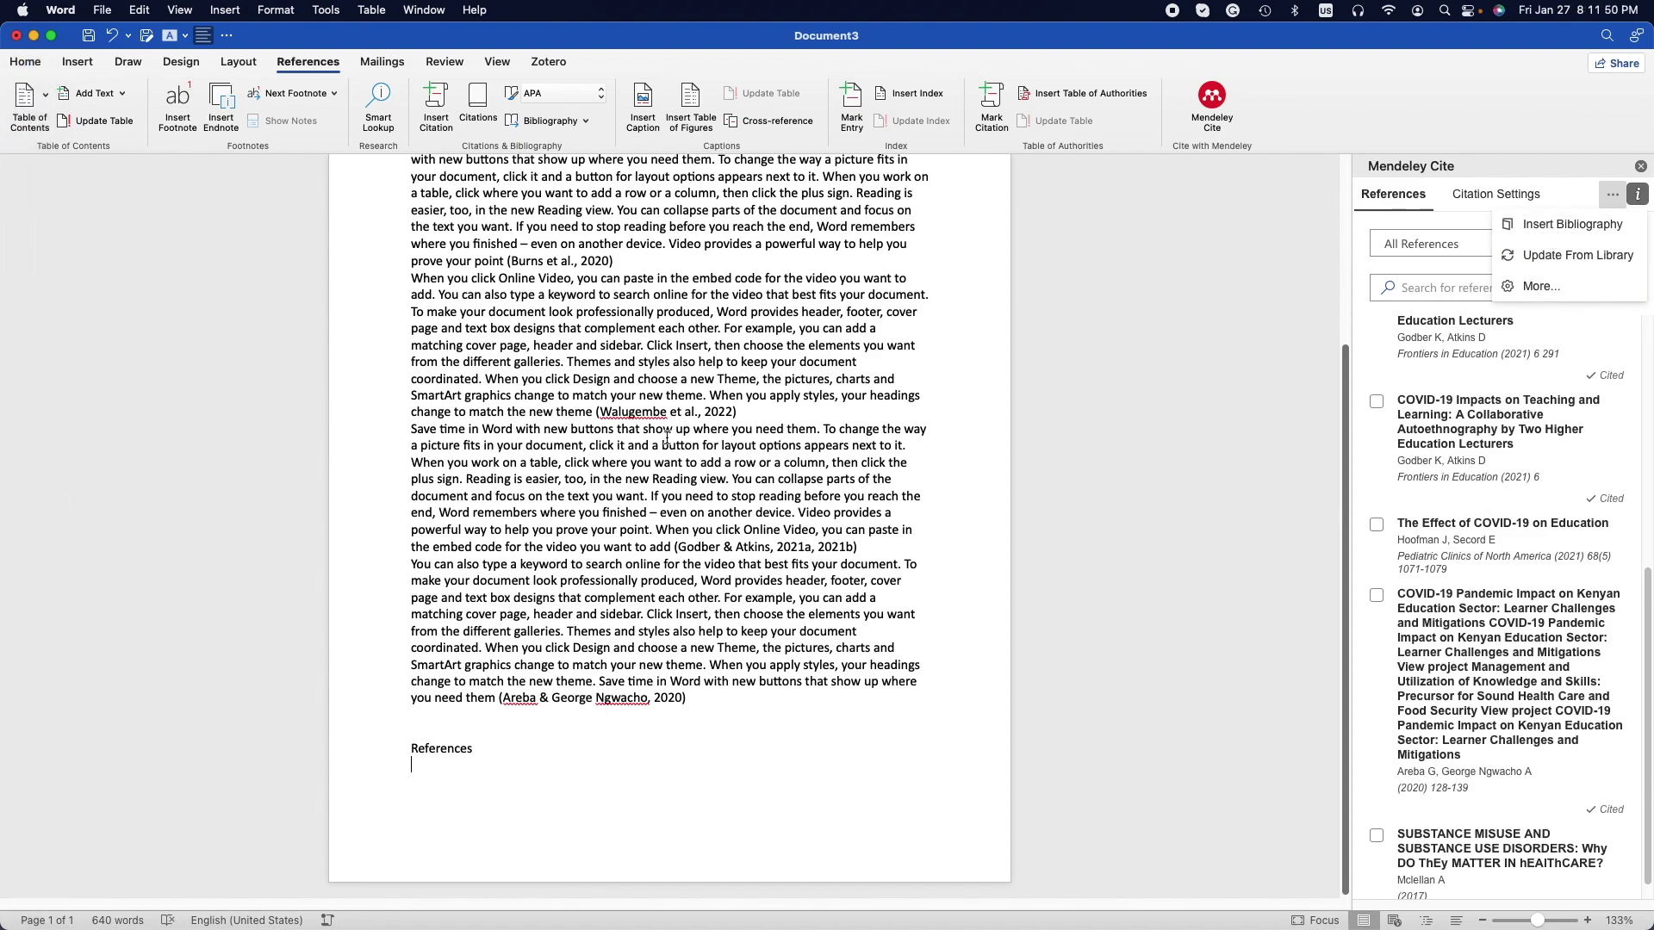
{"action": "left_click", "coordinate": [813, 407]}
{"action": "left_click", "coordinate": [715, 413]}
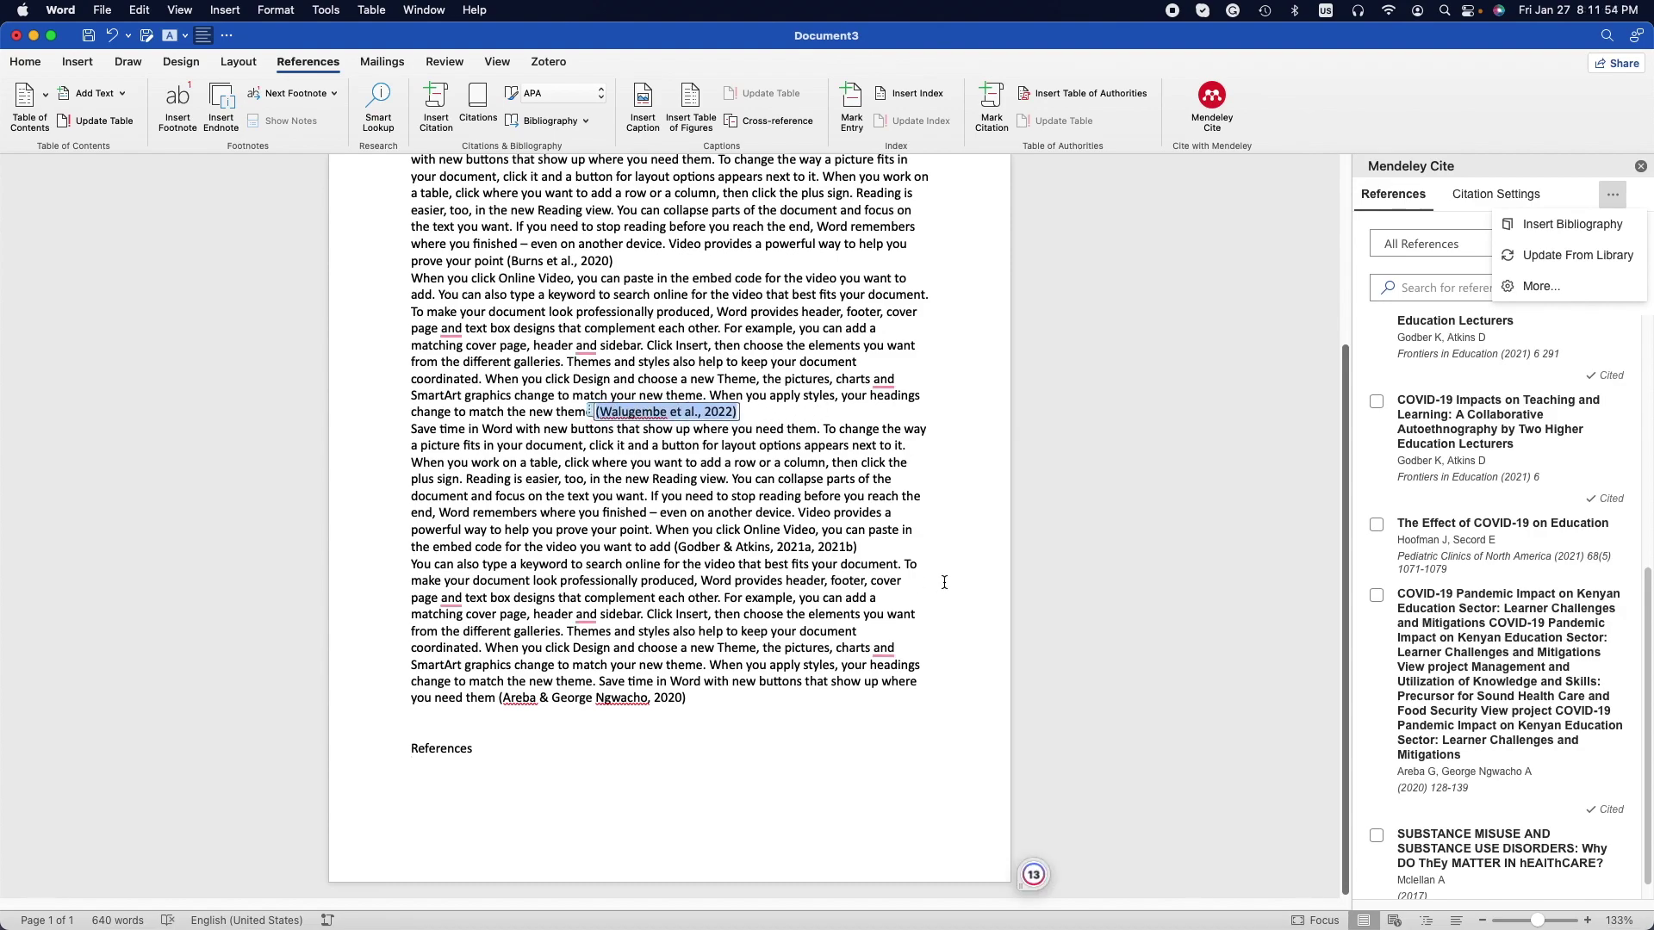
{"action": "left_click", "coordinate": [860, 553]}
{"action": "left_click", "coordinate": [670, 698]}
{"action": "scroll", "coordinate": [752, 367], "scroll_direction": "up", "scroll_amount": 3}
{"action": "left_click", "coordinate": [535, 377]}
{"action": "scroll", "coordinate": [517, 844], "scroll_direction": "down", "scroll_amount": 2}
Step: Insert the Mendeley bibliography on the empty line below the References heading
{"action": "left_click", "coordinate": [513, 801]}
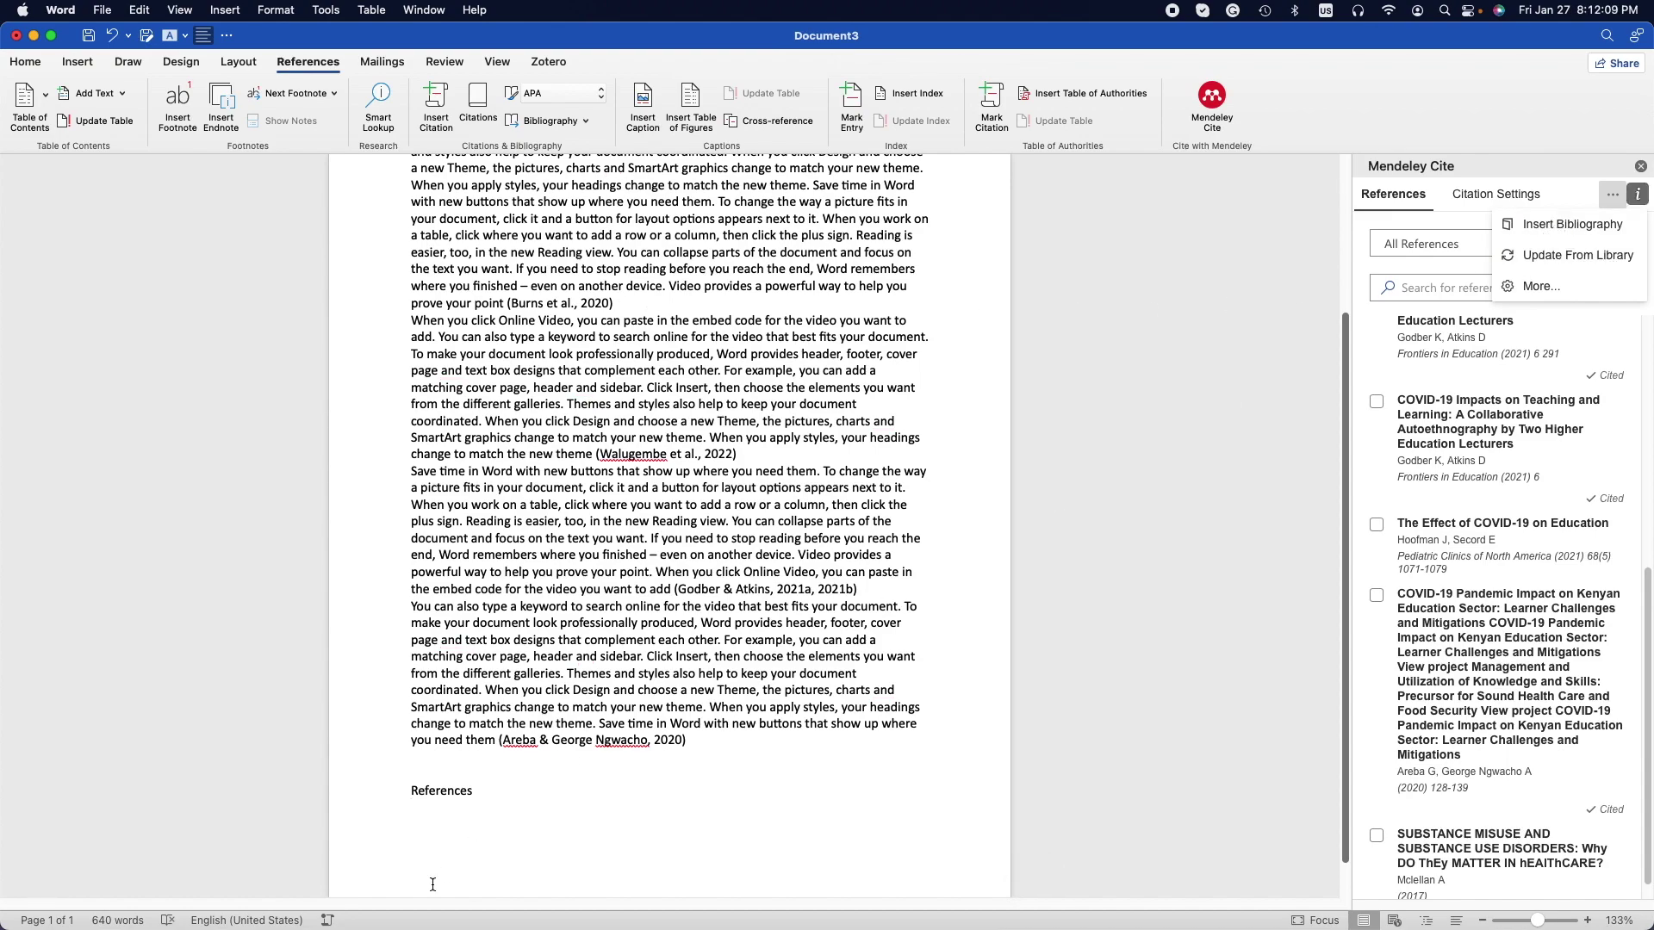
{"action": "left_click", "coordinate": [436, 820]}
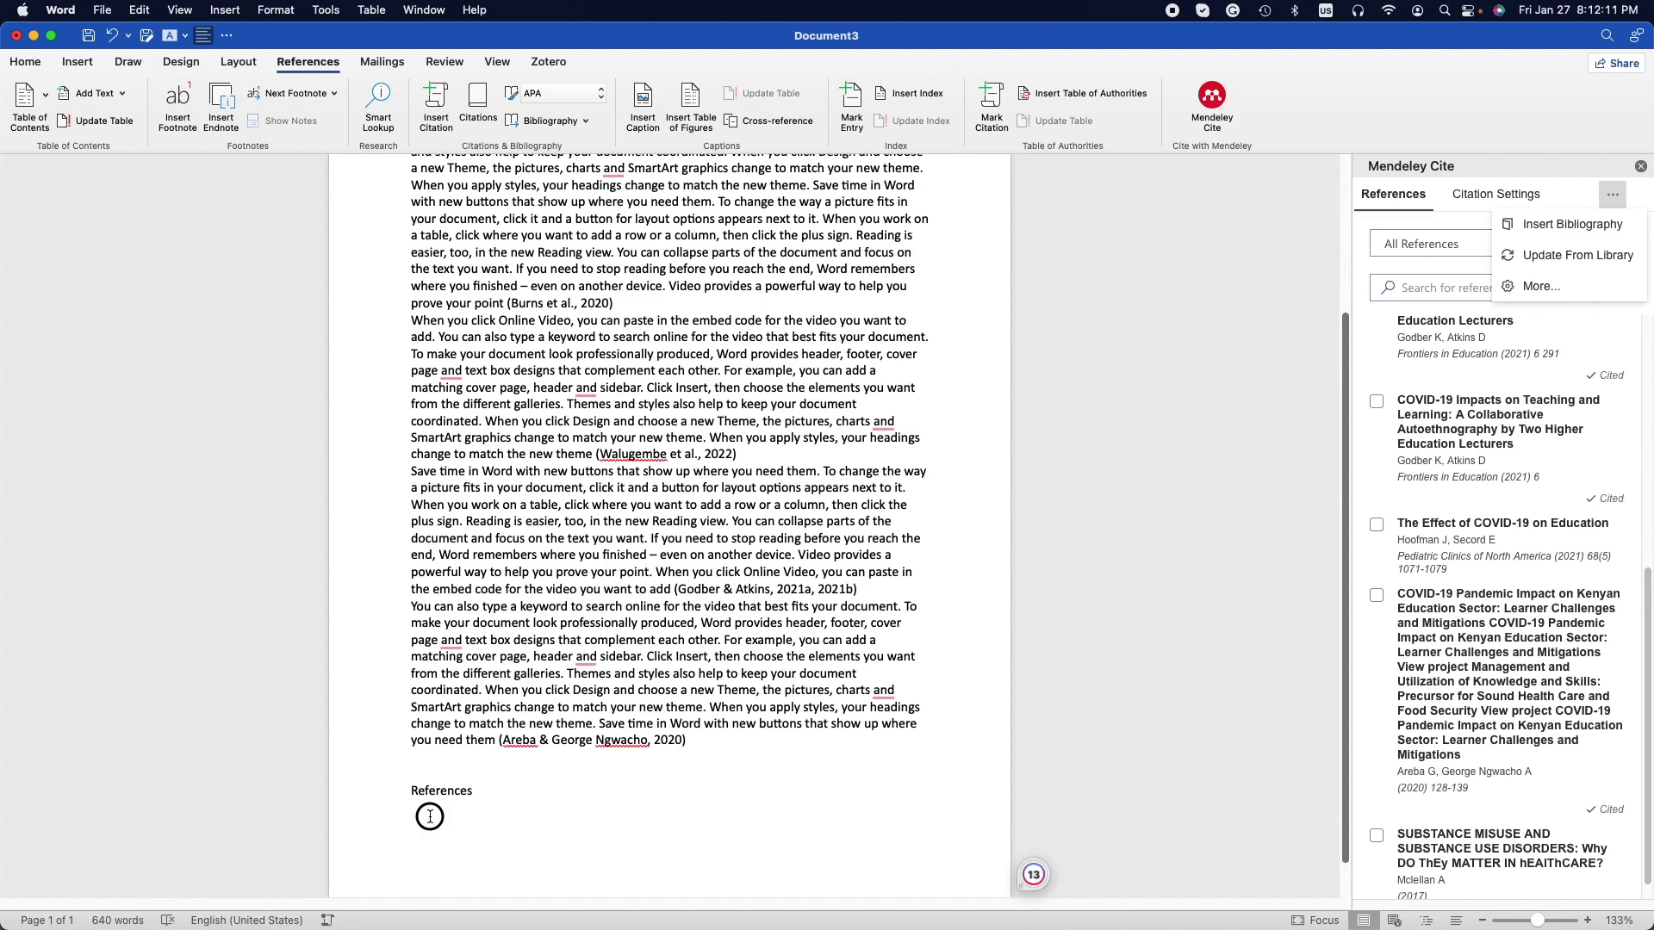
{"action": "left_click", "coordinate": [1571, 224]}
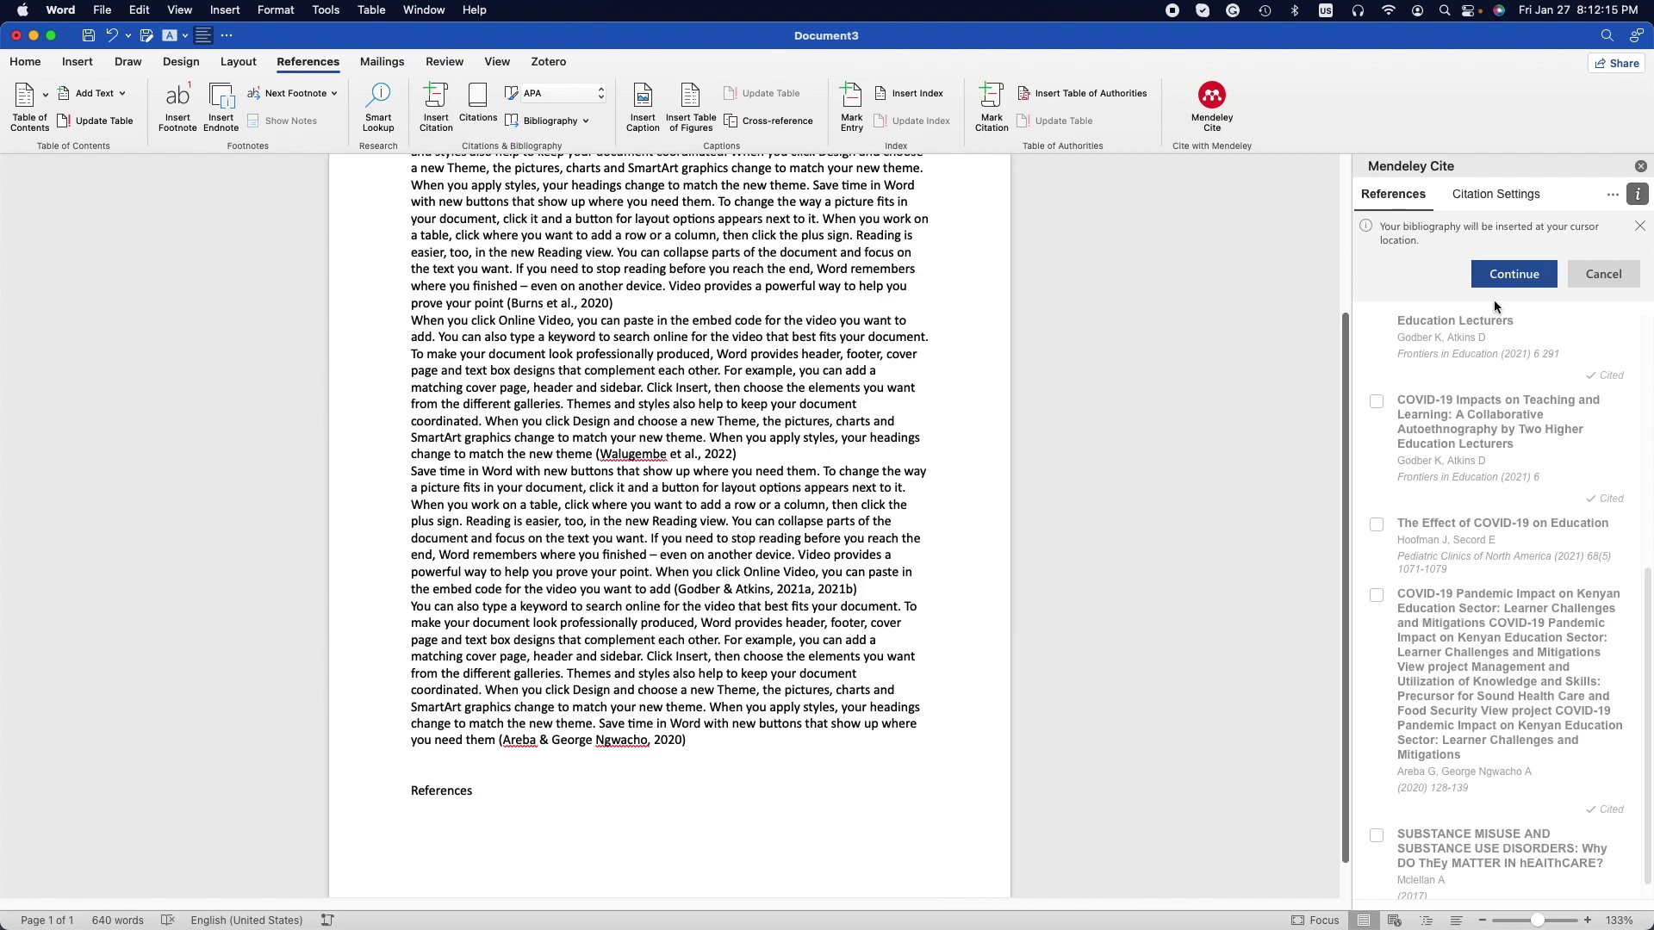
{"action": "left_click", "coordinate": [1499, 277]}
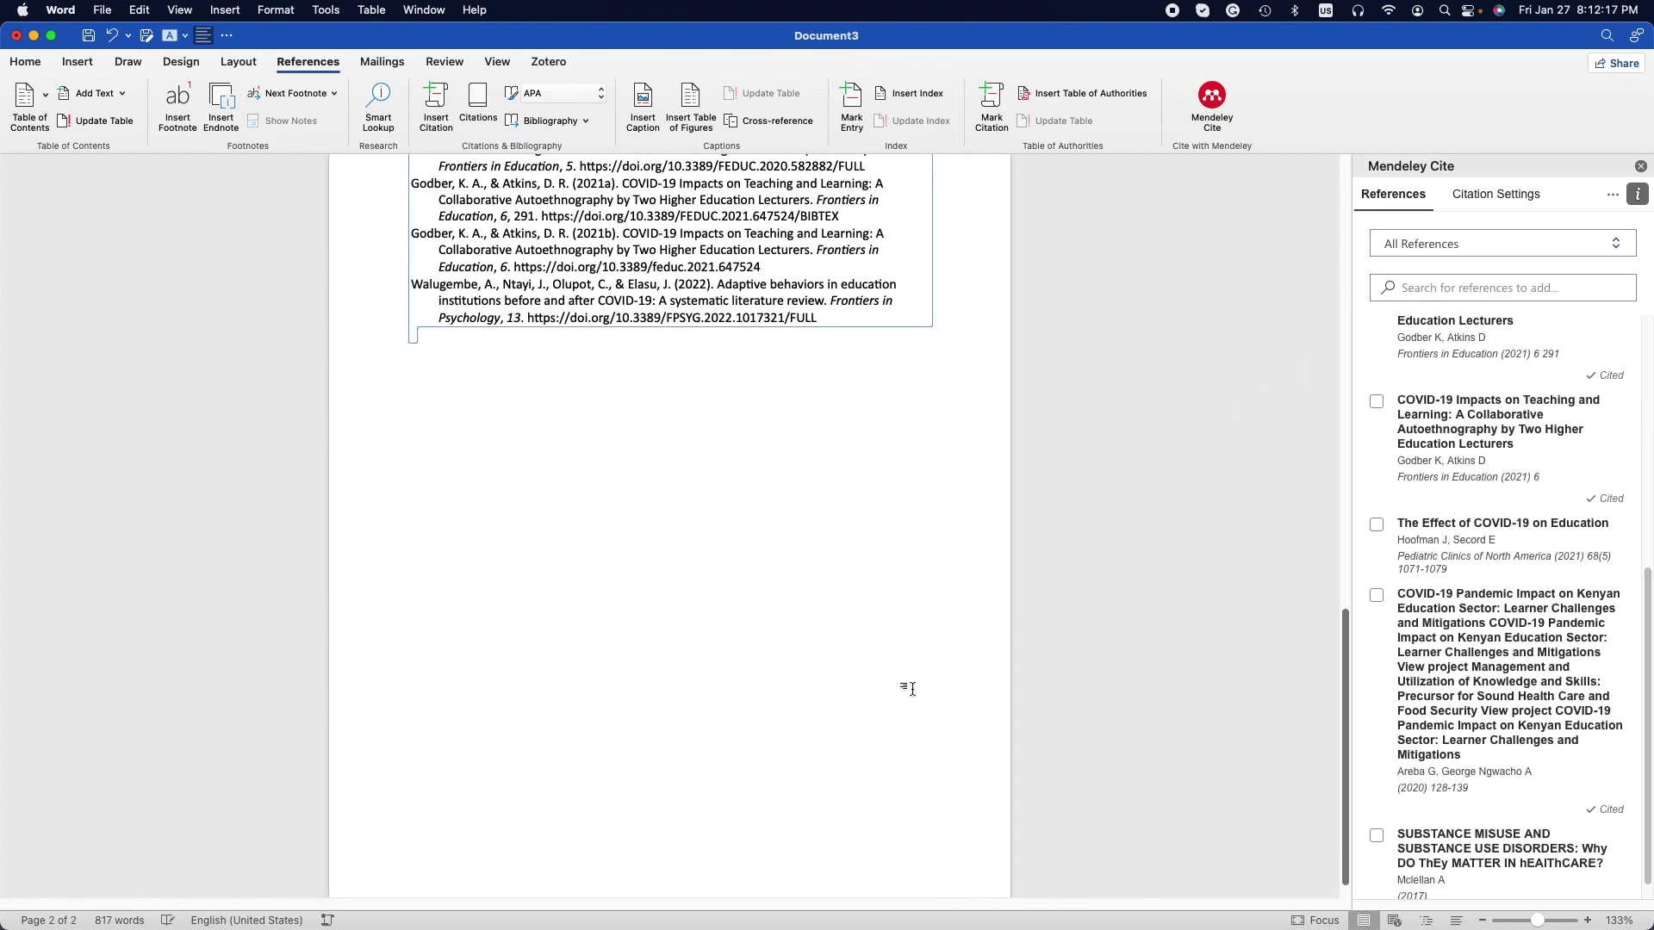
{"action": "scroll", "coordinate": [872, 707], "scroll_direction": "up", "scroll_amount": 3}
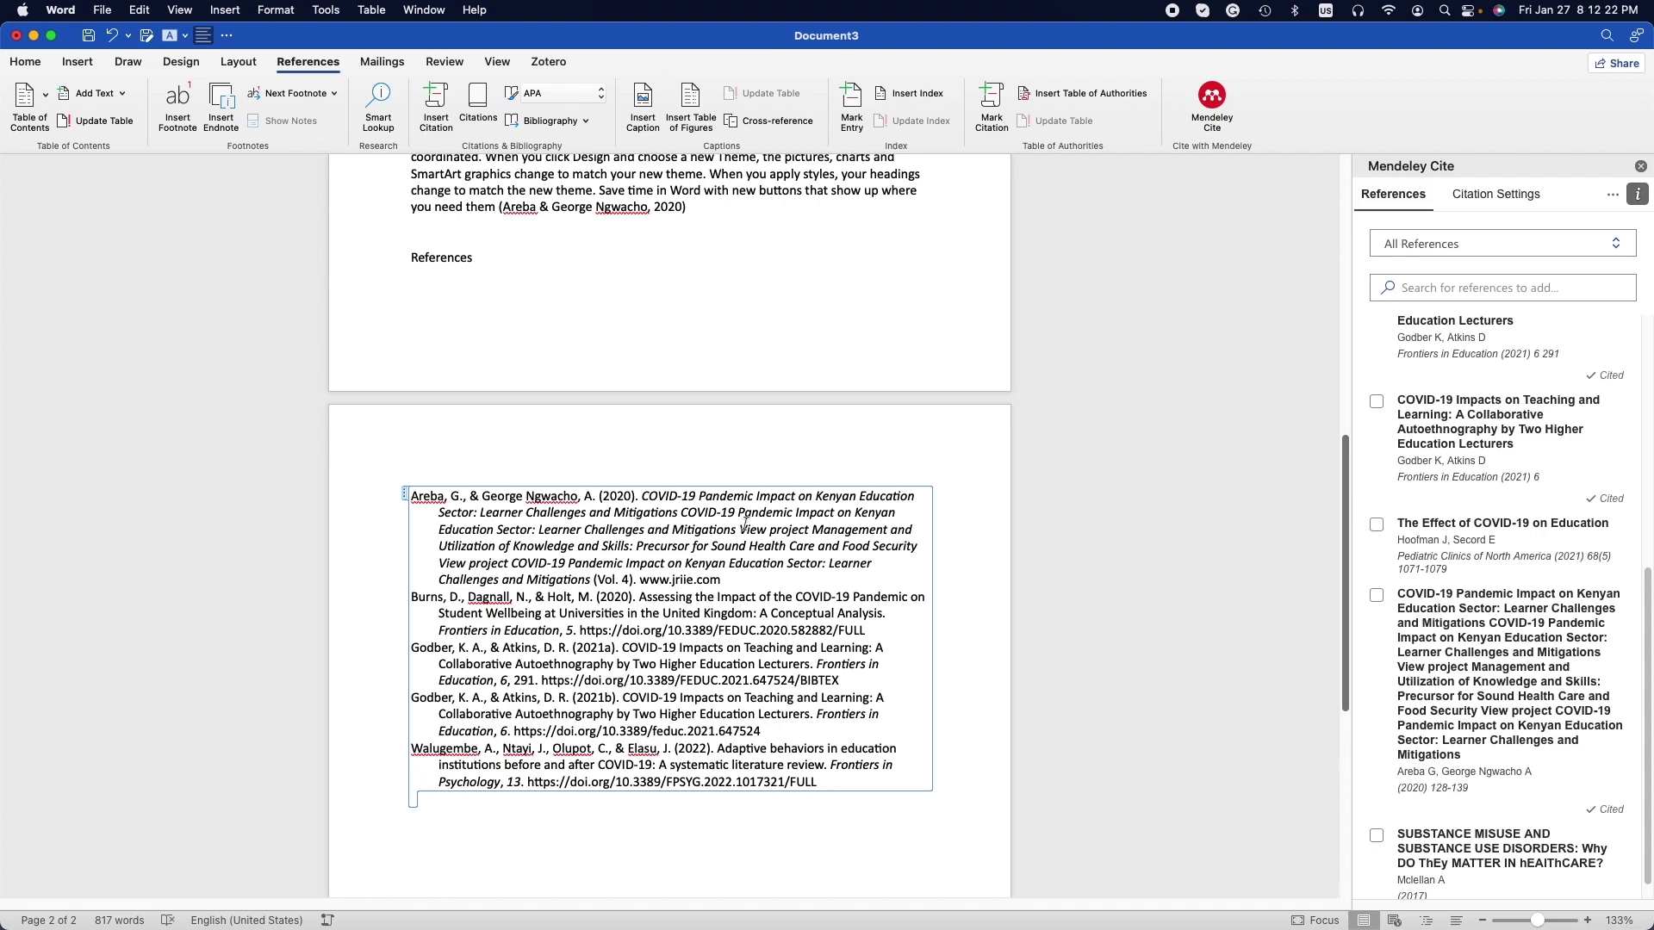
Step: Make the References heading bold and centred, and look through the cited document
{"action": "left_click", "coordinate": [634, 350]}
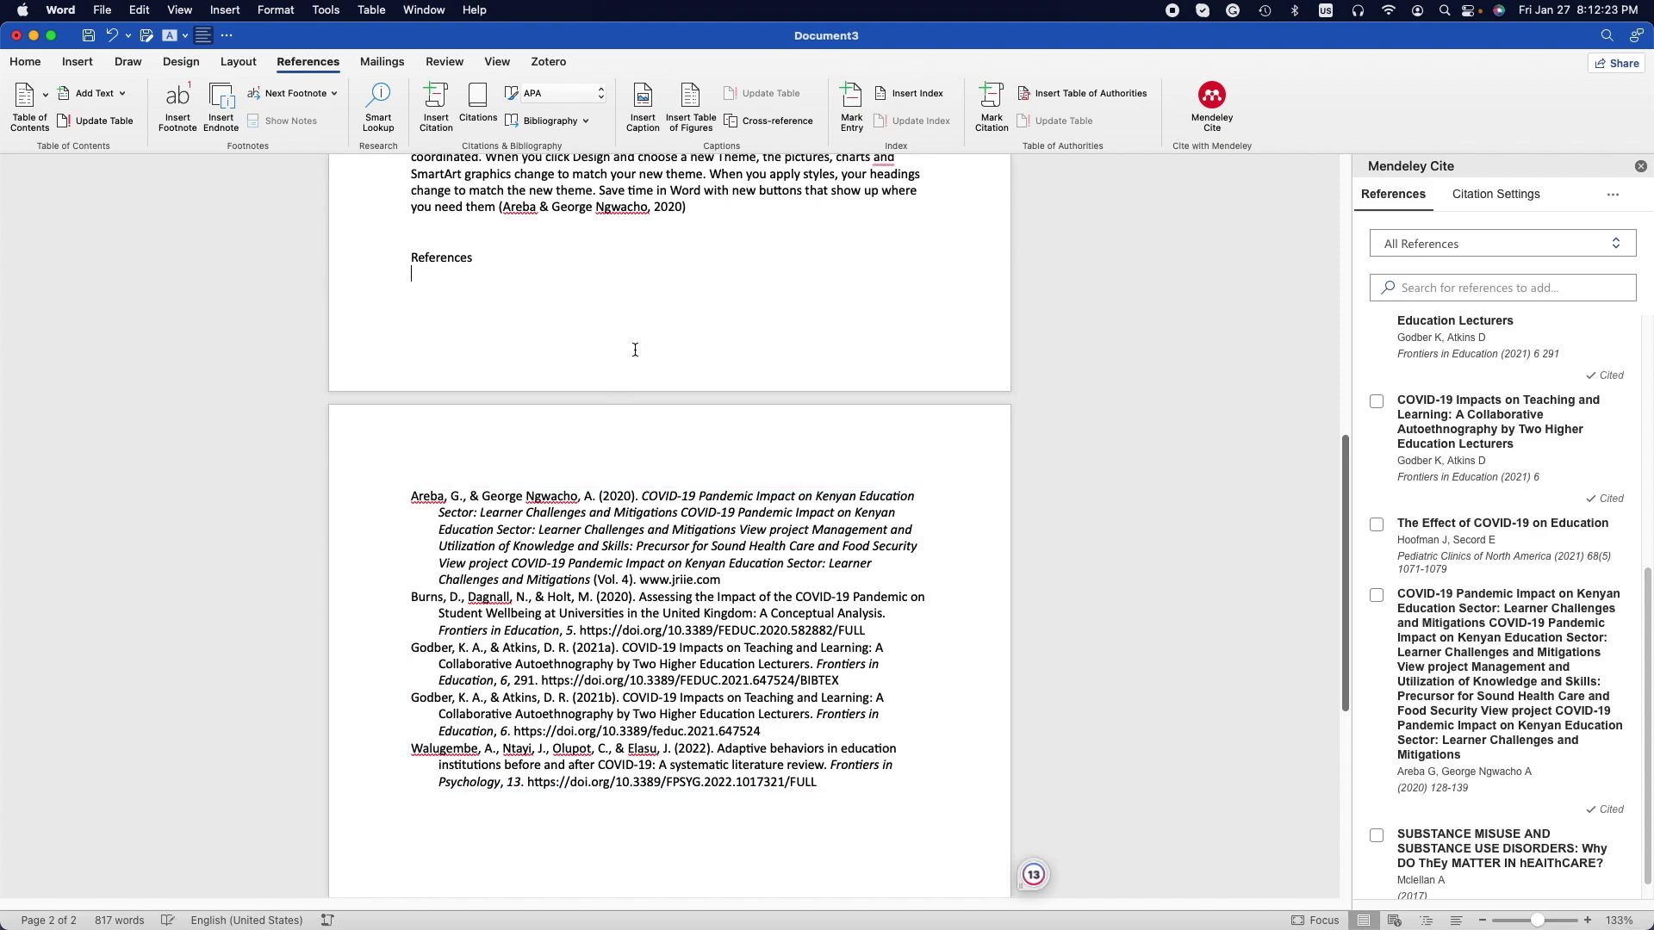
{"action": "scroll", "coordinate": [634, 350], "scroll_direction": "up", "scroll_amount": 3}
{"action": "left_click_drag", "start_coordinate": [370, 379], "coordinate": [435, 420]}
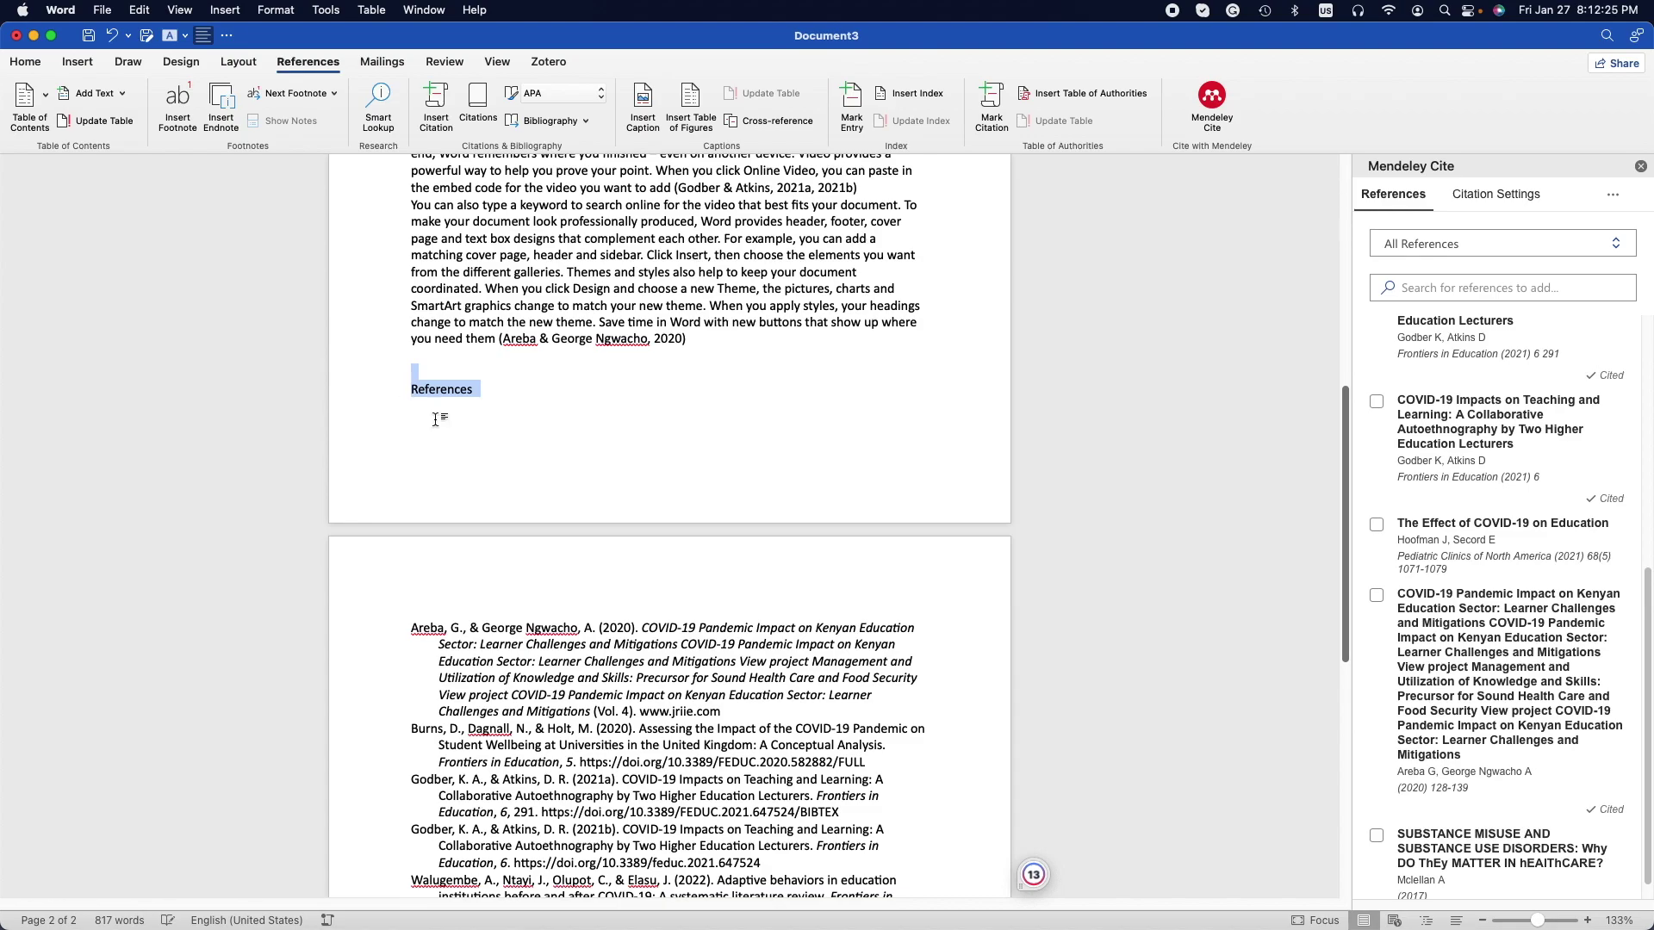
{"action": "key", "text": "cmd+e"}
{"action": "left_click", "coordinate": [754, 413]}
{"action": "scroll", "coordinate": [818, 447], "scroll_direction": "up", "scroll_amount": 10}
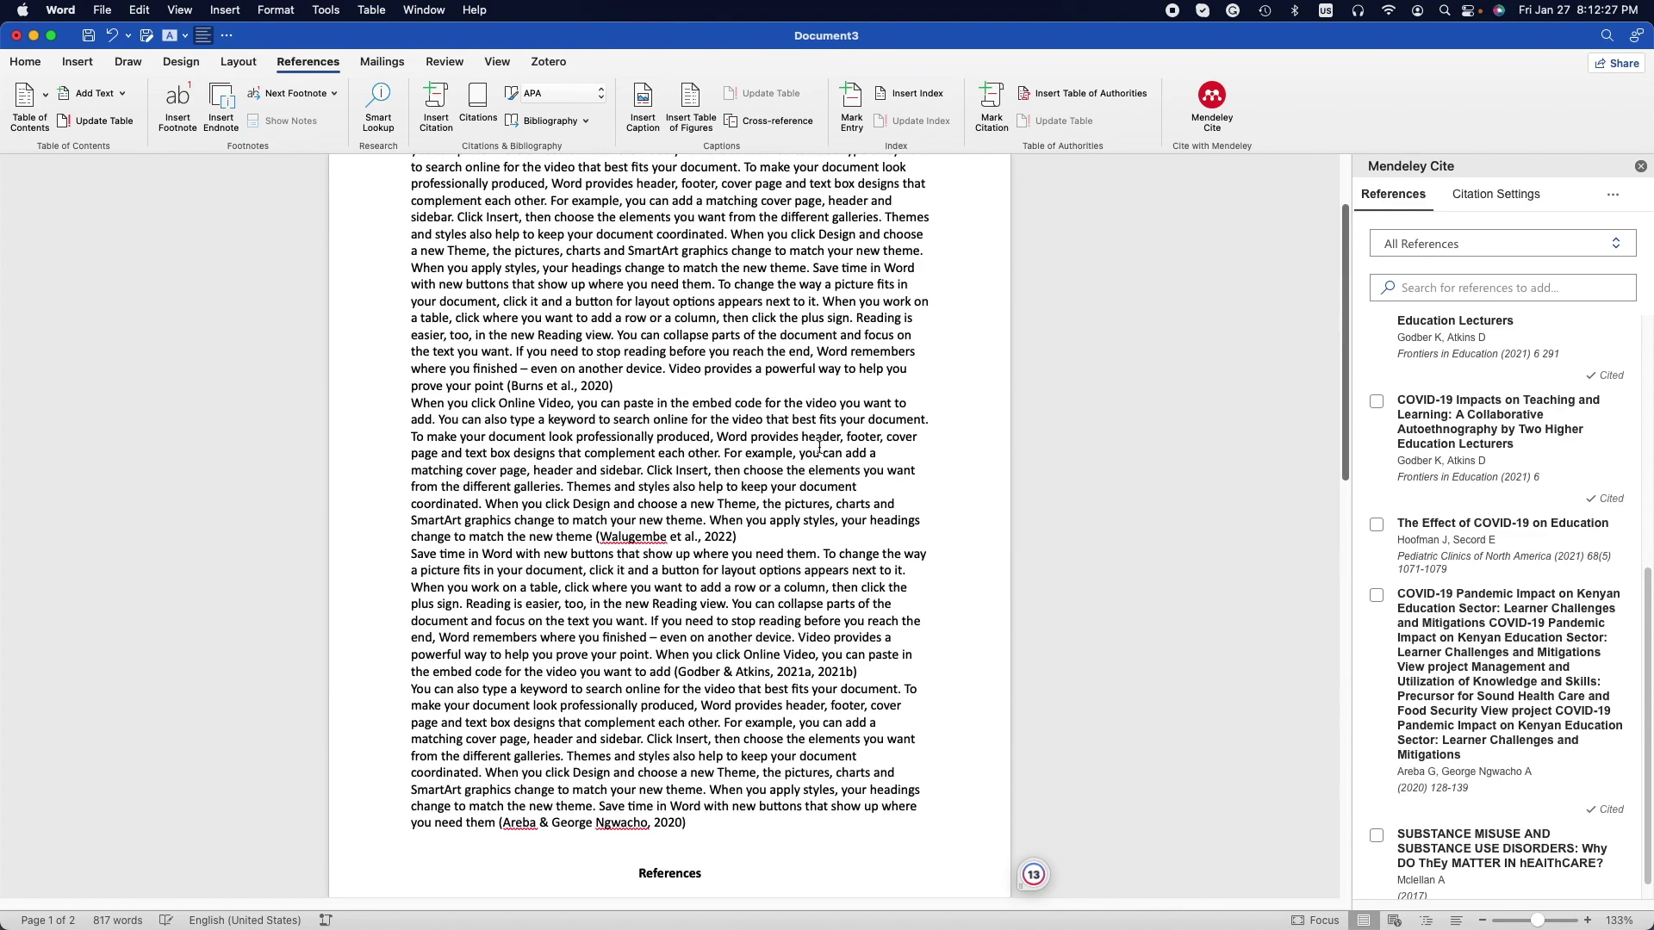
{"action": "scroll", "coordinate": [823, 443], "scroll_direction": "down", "scroll_amount": 10}
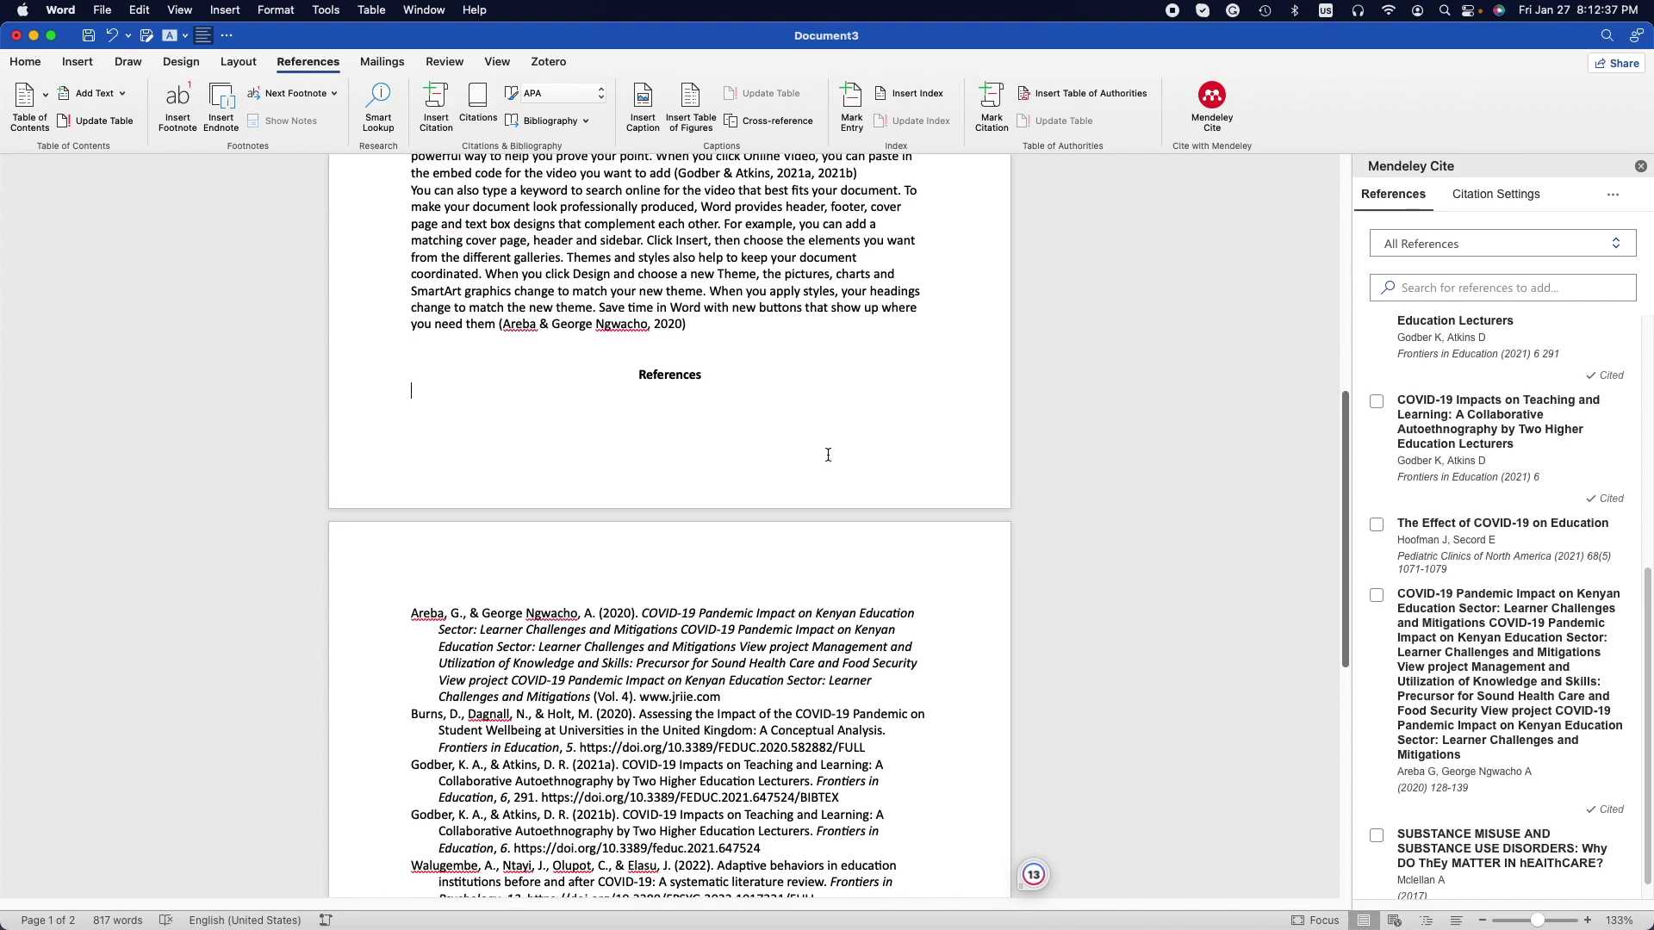
Step: Return to the Word document and review its in-text citations, the Mendeley Cite reference list and the bibliography under the References heading
{"action": "scroll", "coordinate": [831, 437], "scroll_direction": "up", "scroll_amount": 10}
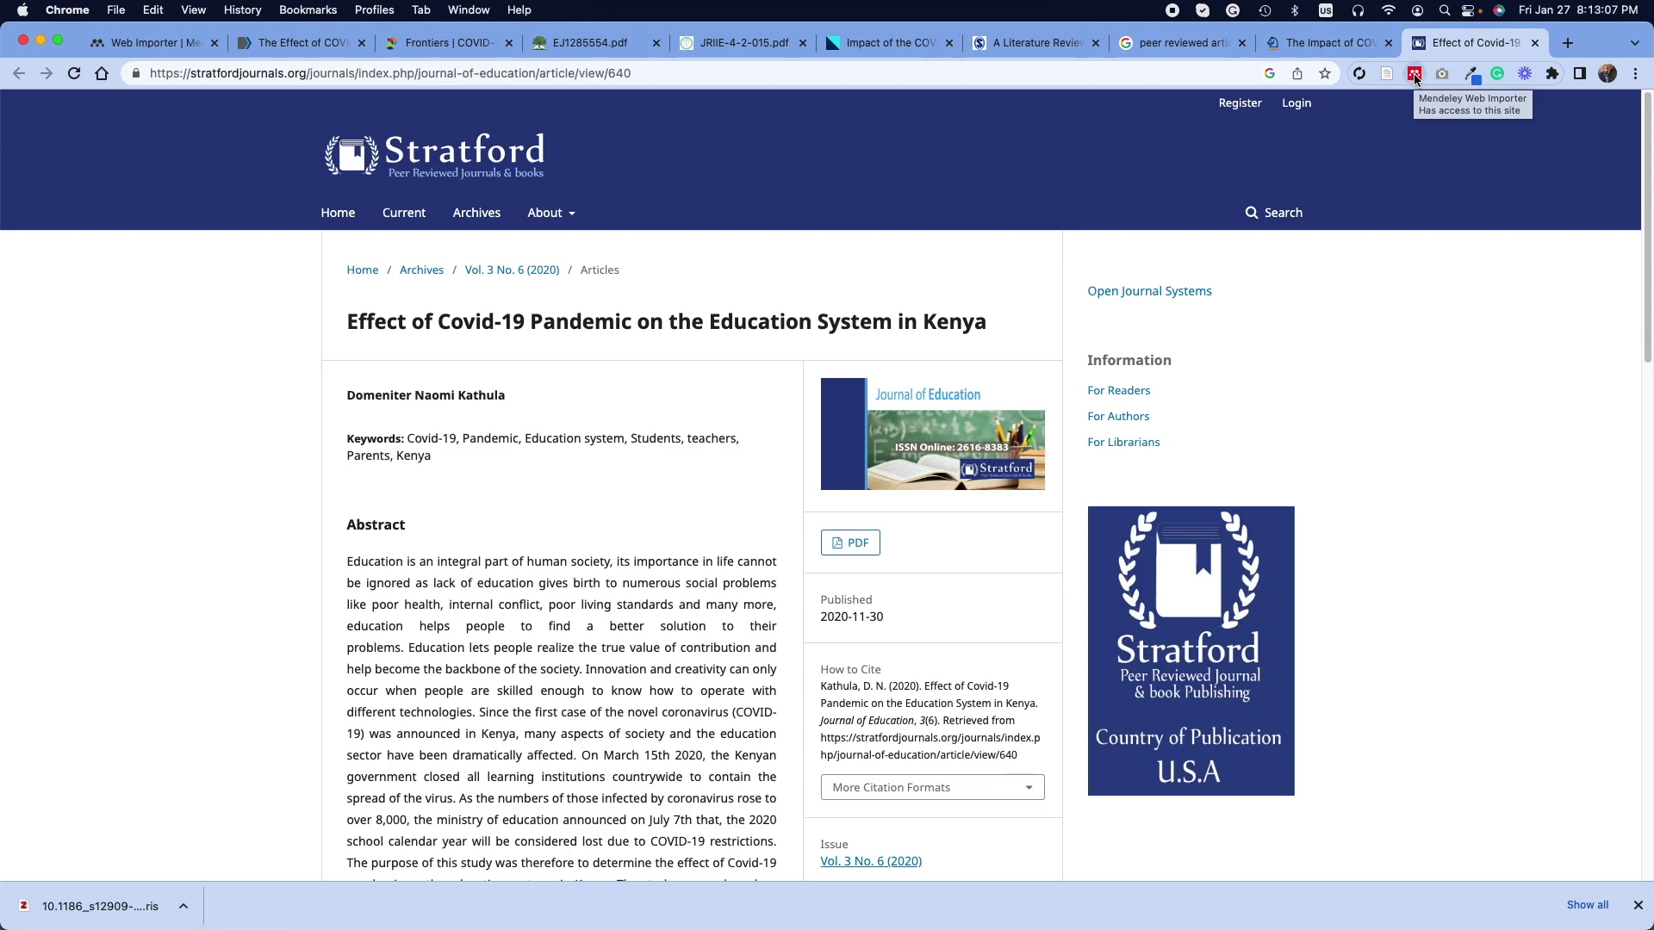
{"action": "mouse_move", "coordinate": [7, 422]}
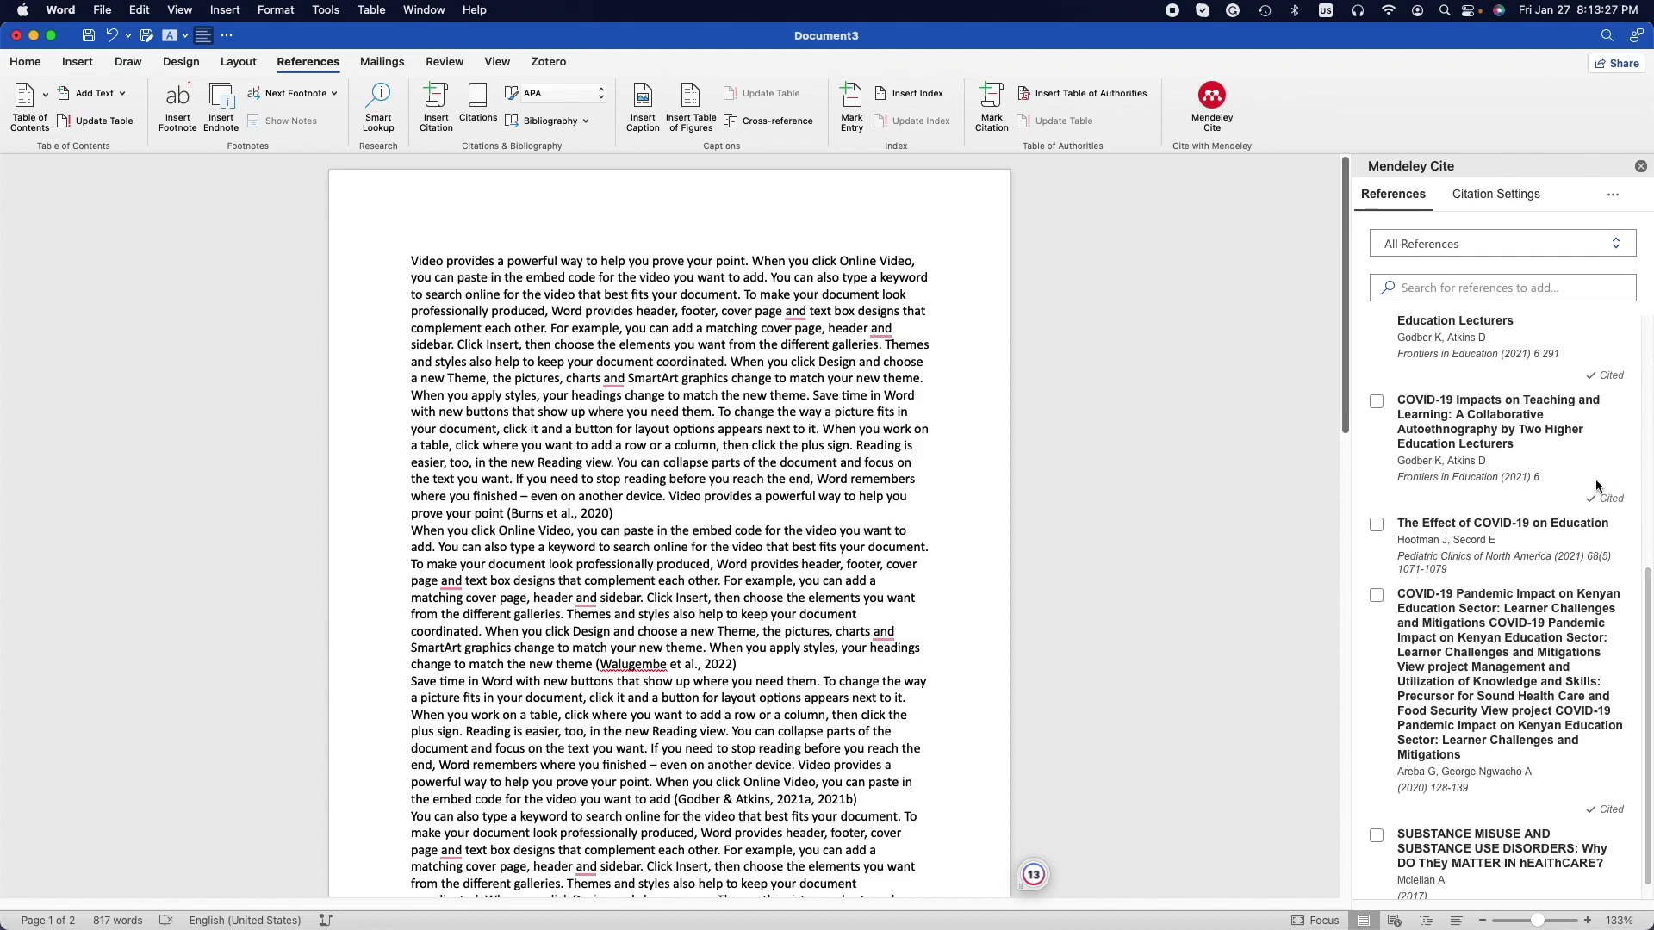
{"action": "scroll", "coordinate": [1579, 492], "scroll_direction": "down", "scroll_amount": 1}
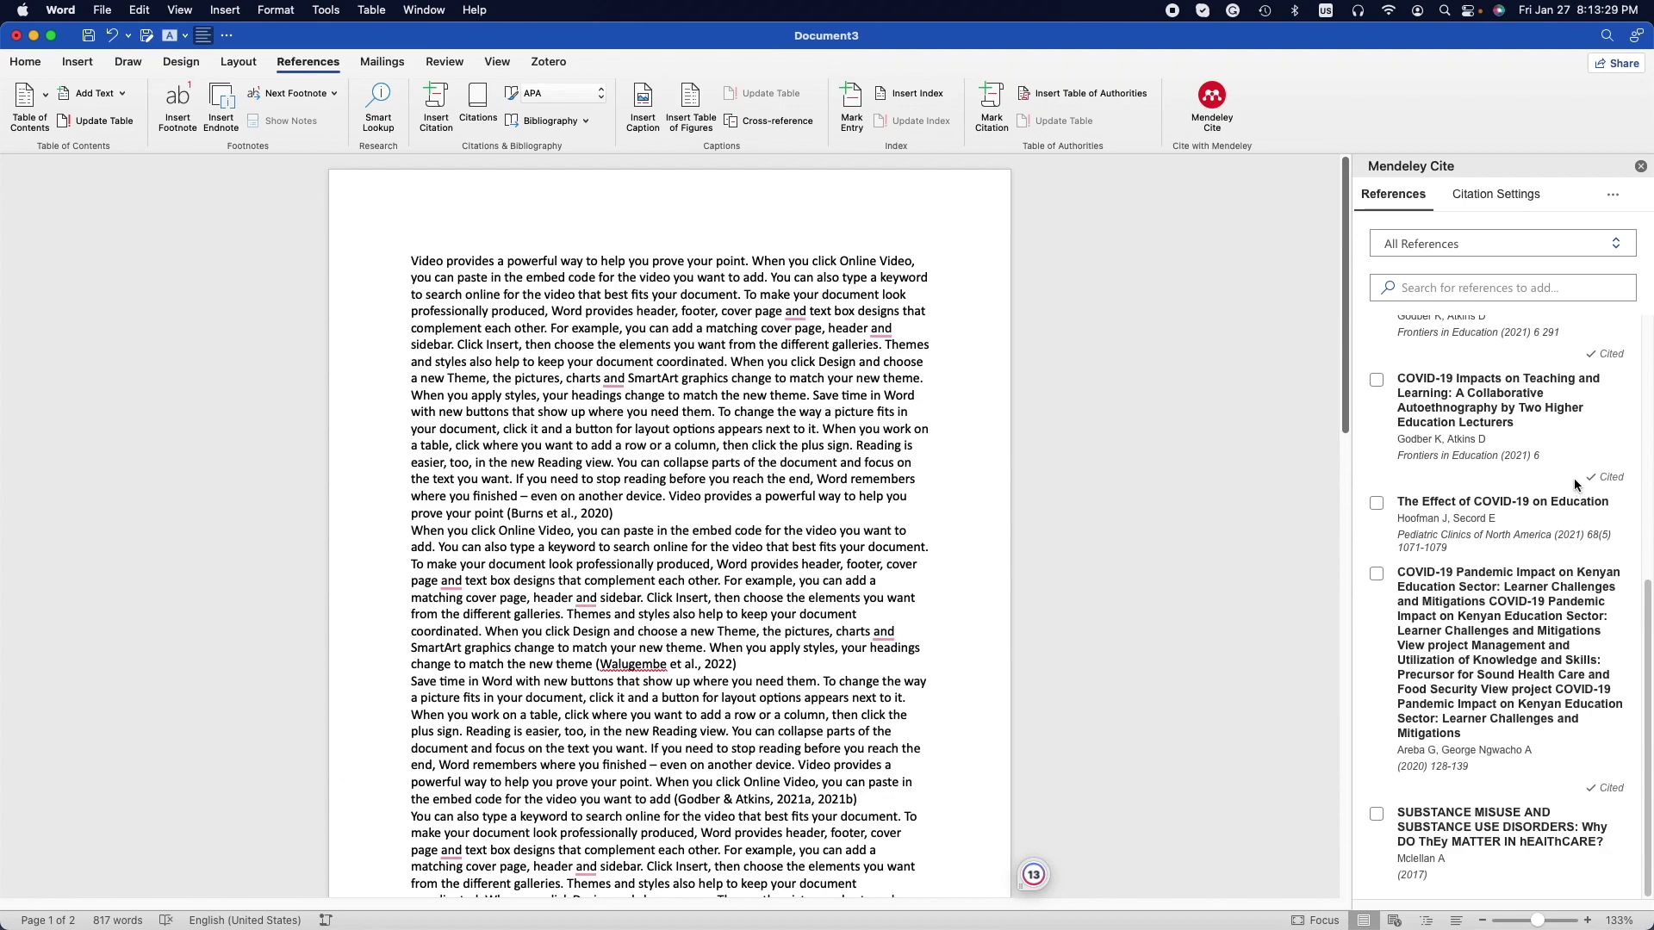
{"action": "left_click", "coordinate": [683, 515]}
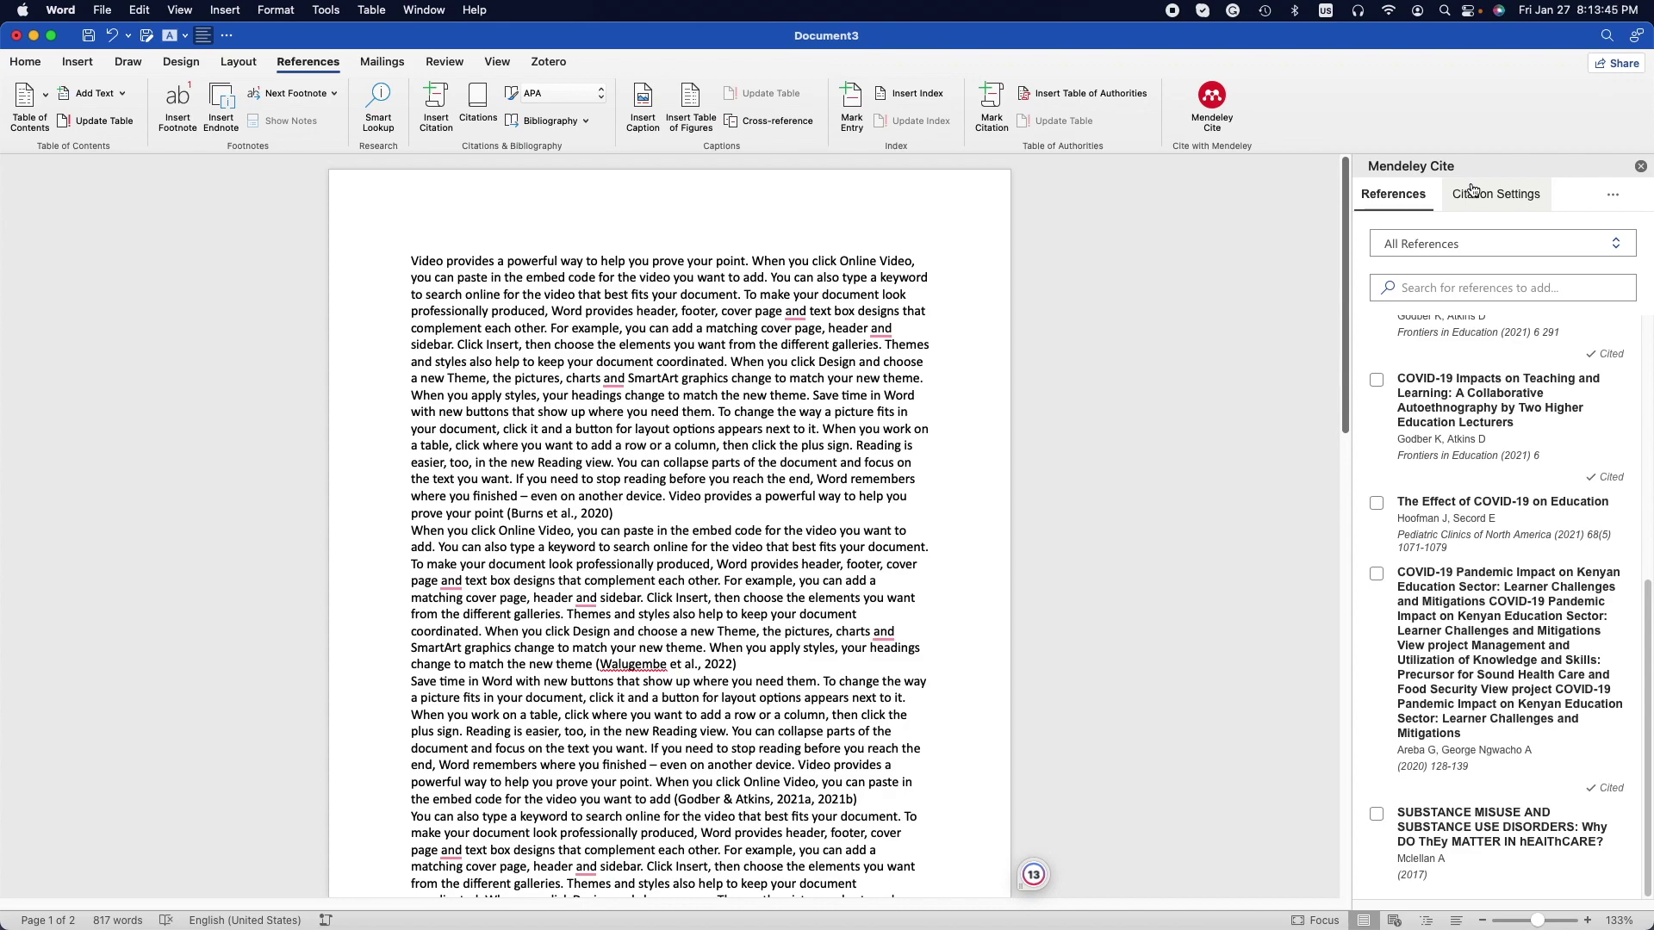
{"action": "left_click", "coordinate": [659, 513]}
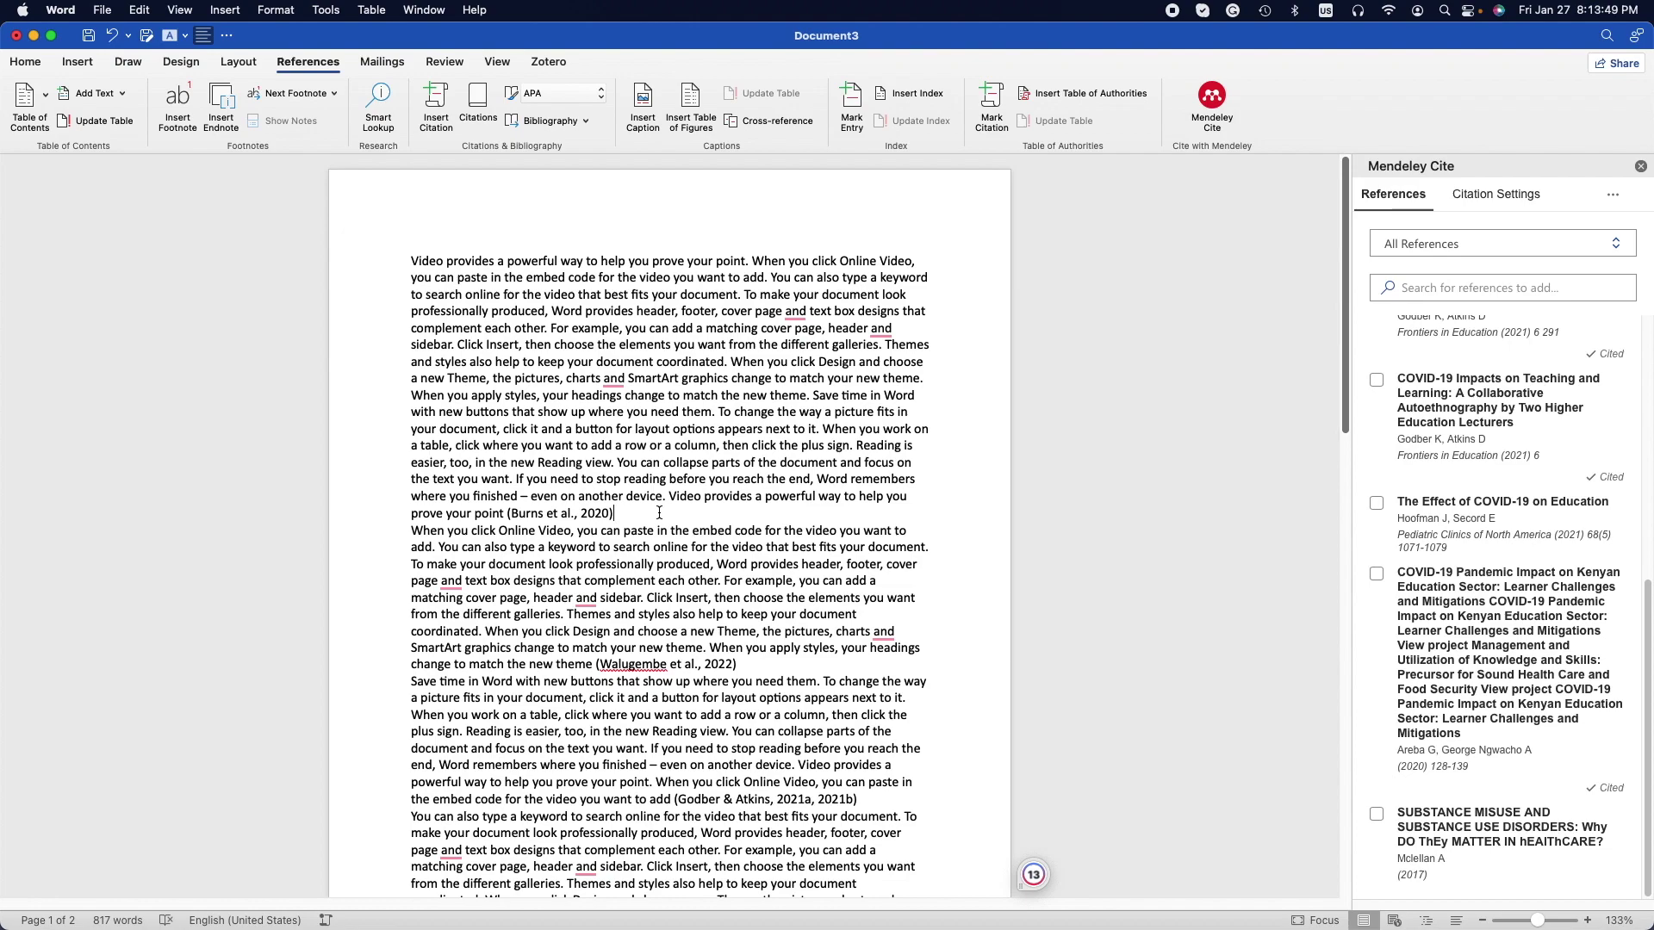
{"action": "scroll", "coordinate": [762, 517], "scroll_direction": "down", "scroll_amount": 10}
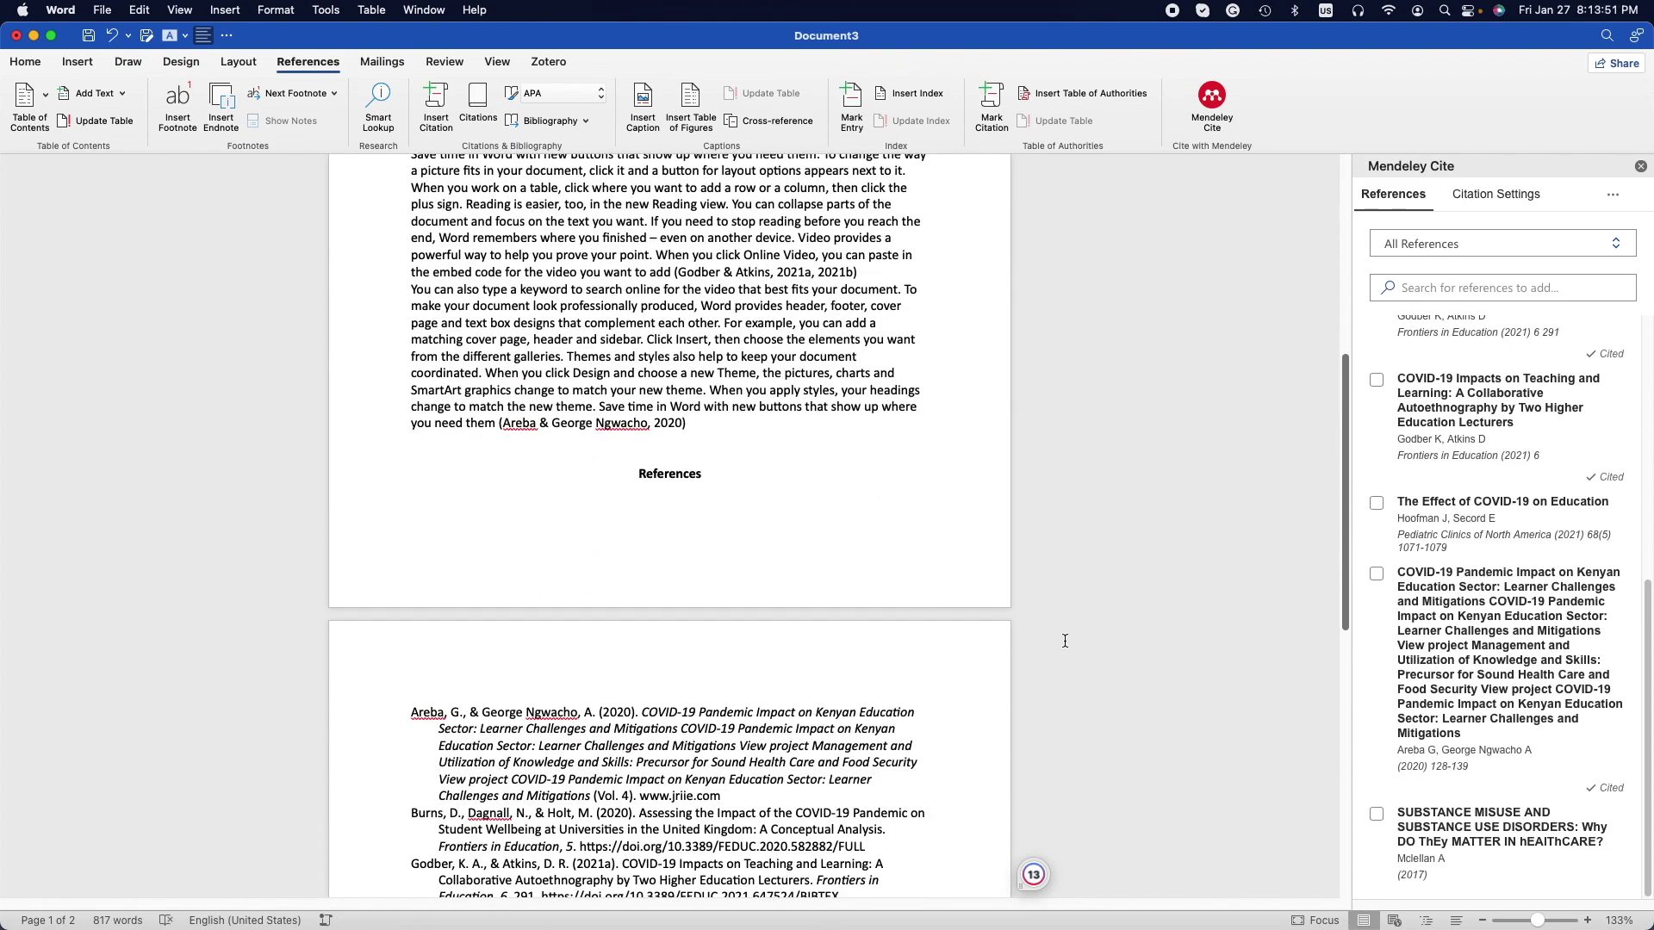
{"action": "scroll", "coordinate": [1064, 641], "scroll_direction": "down", "scroll_amount": 4}
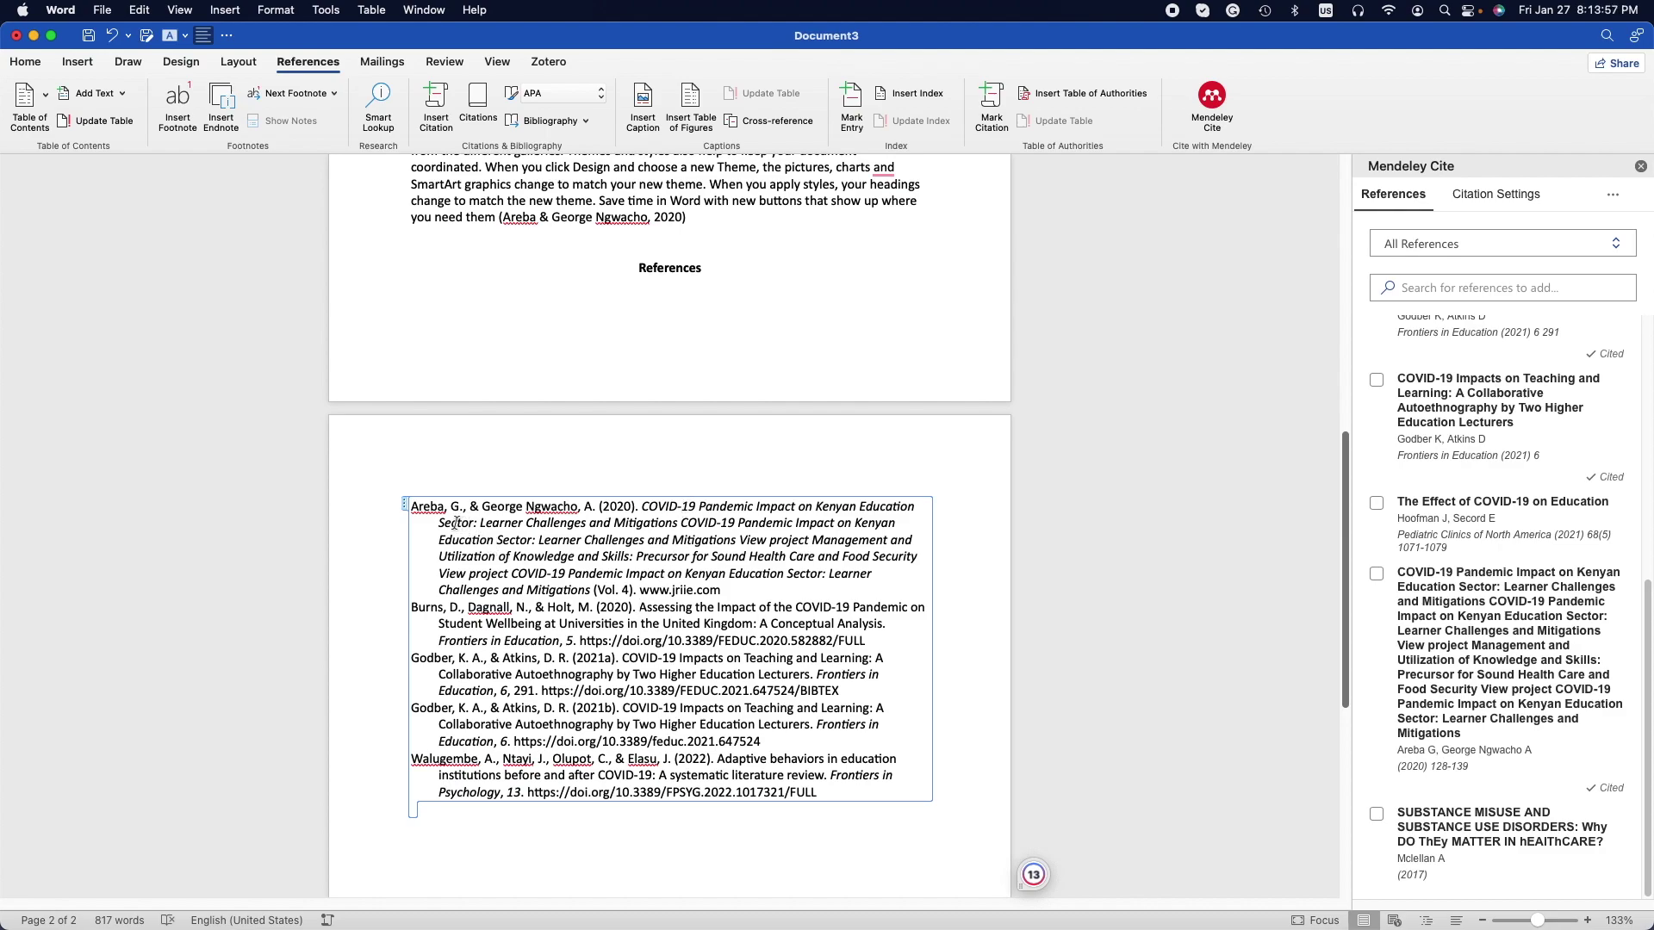
{"action": "scroll", "coordinate": [925, 810], "scroll_direction": "up", "scroll_amount": 15}
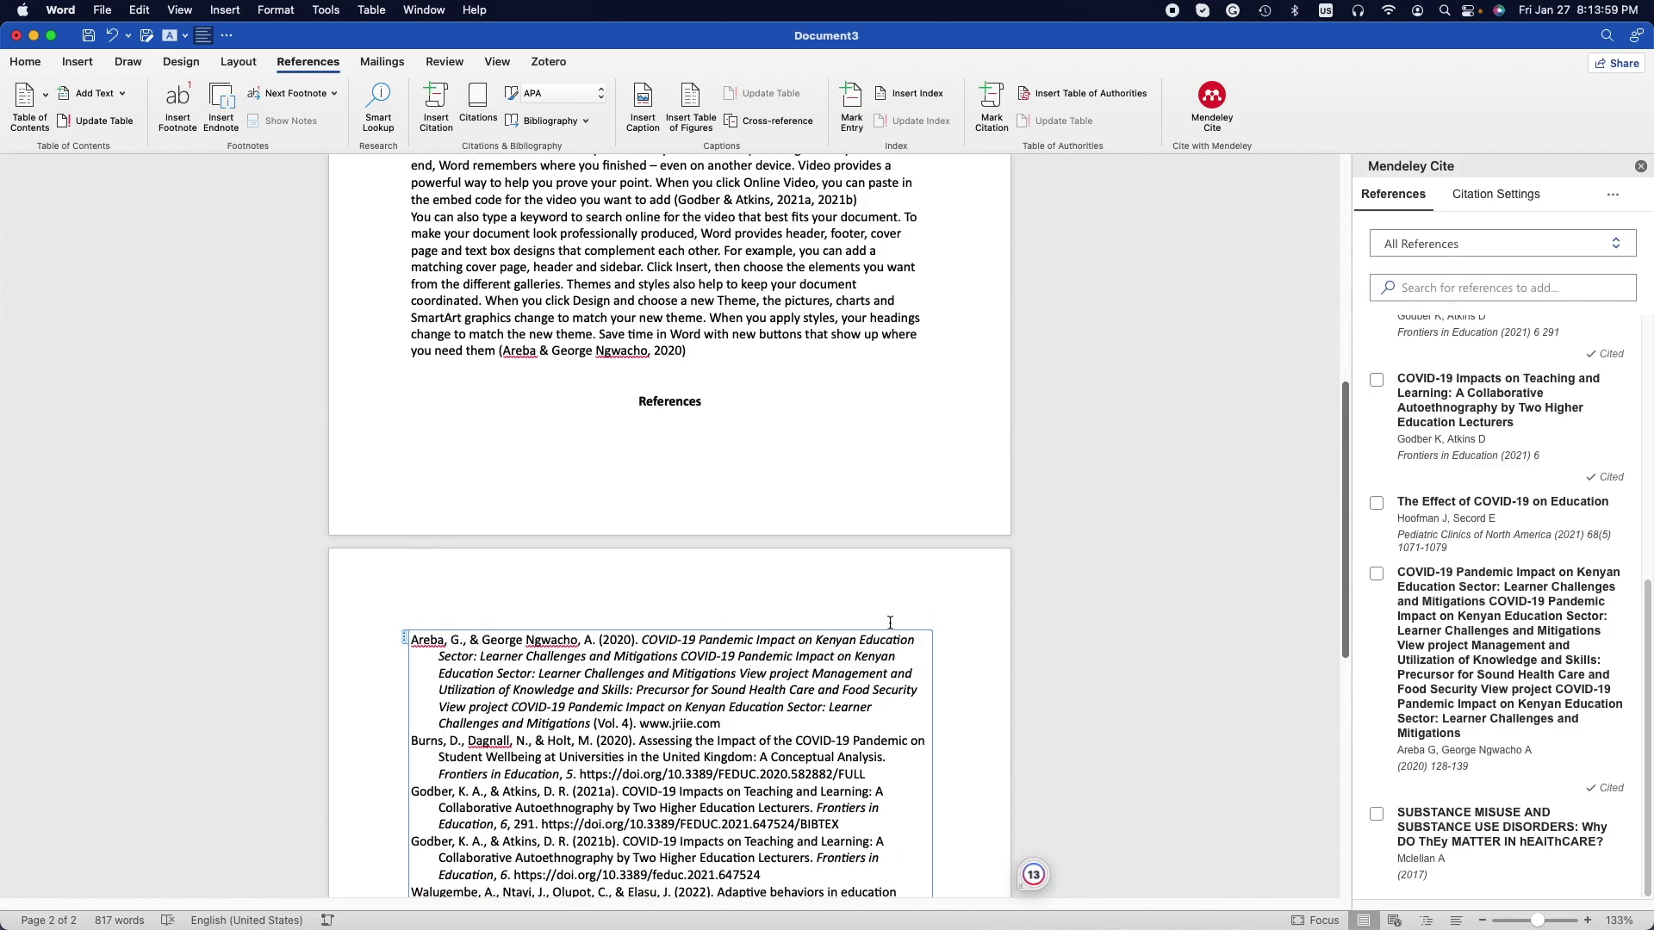